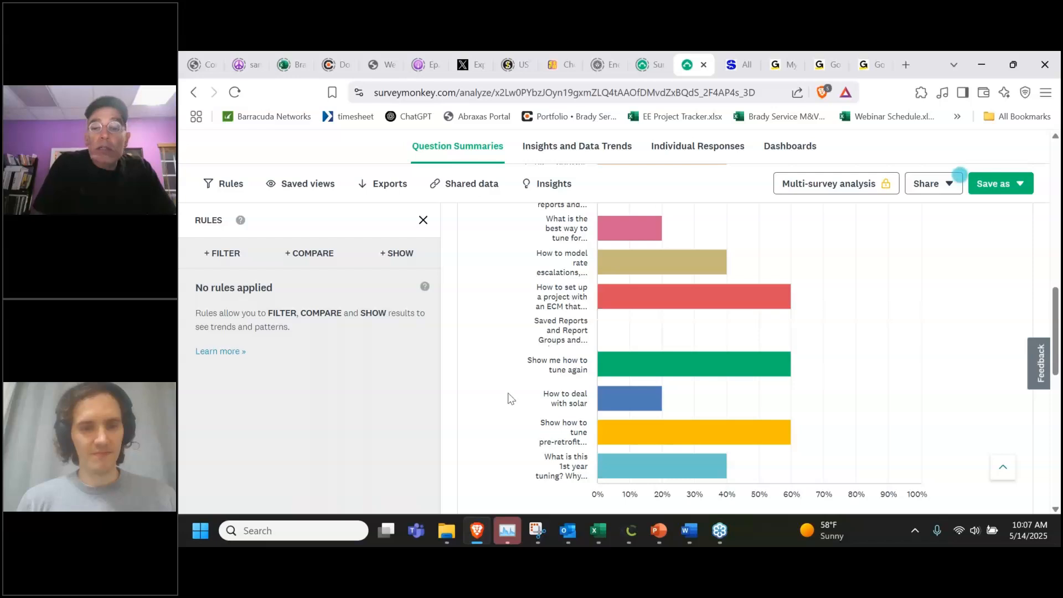
Review the survey's question summary chart, comparing how many respondents chose each topic, including pre-retrofit tuning and R2 versus CVRMSE
scroll(1056, 322, down, 3)
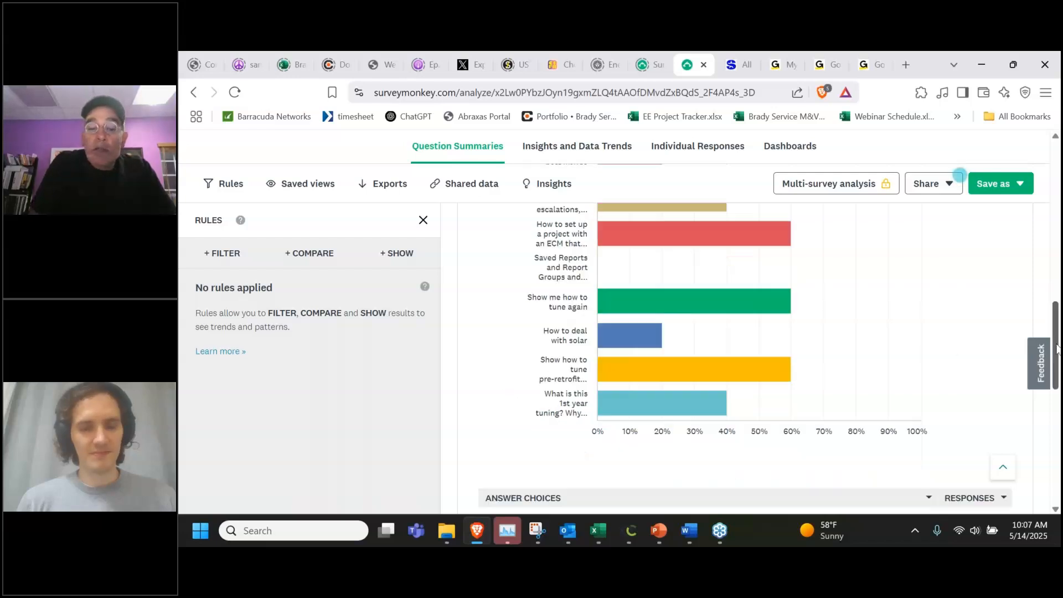
scroll(883, 356, up, 2)
mouse_move(668, 394)
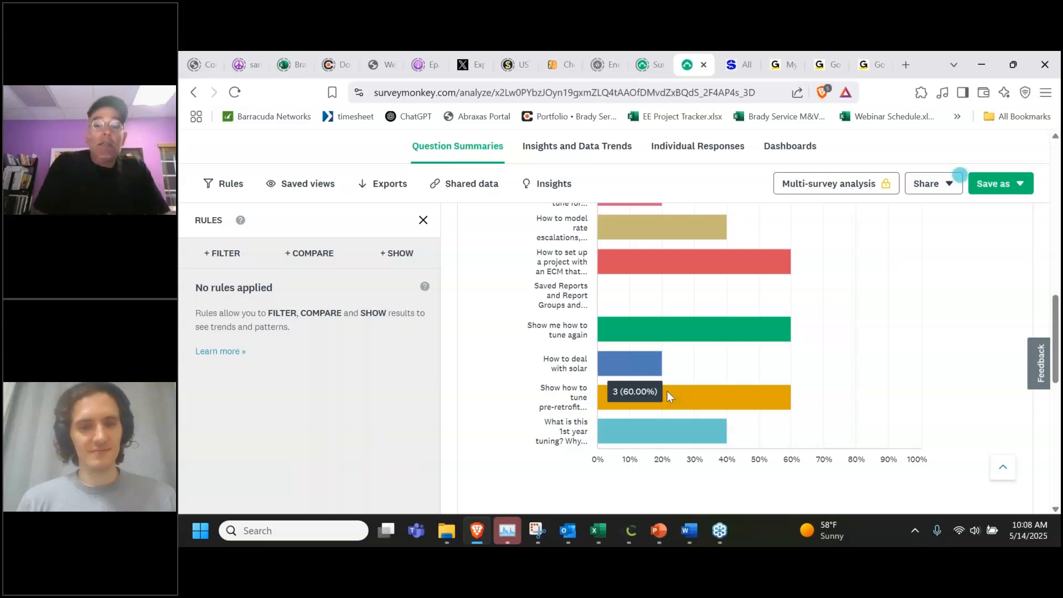
mouse_move(710, 348)
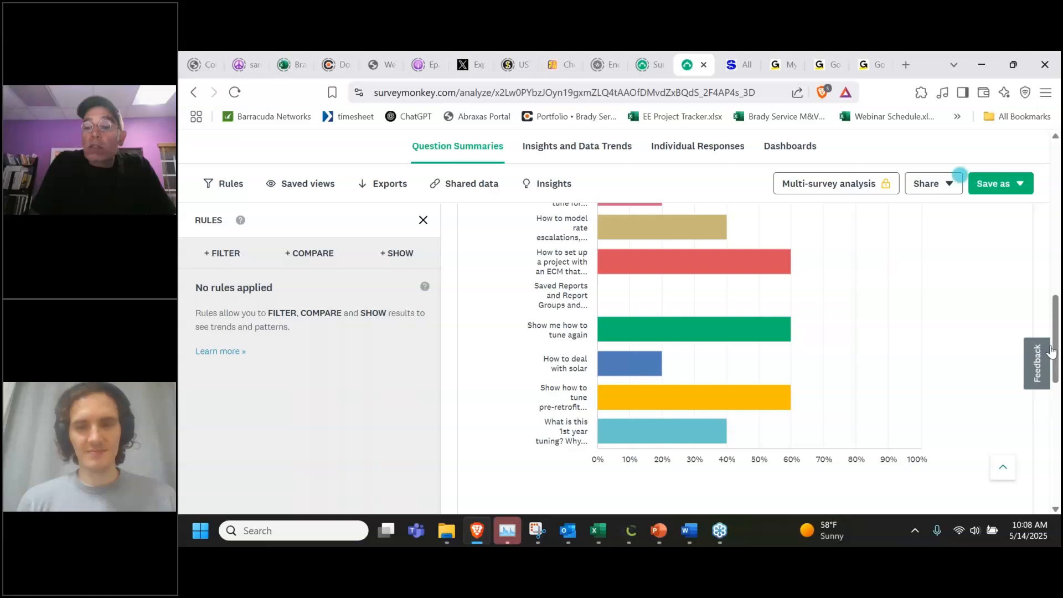
scroll(1057, 336, up, 3)
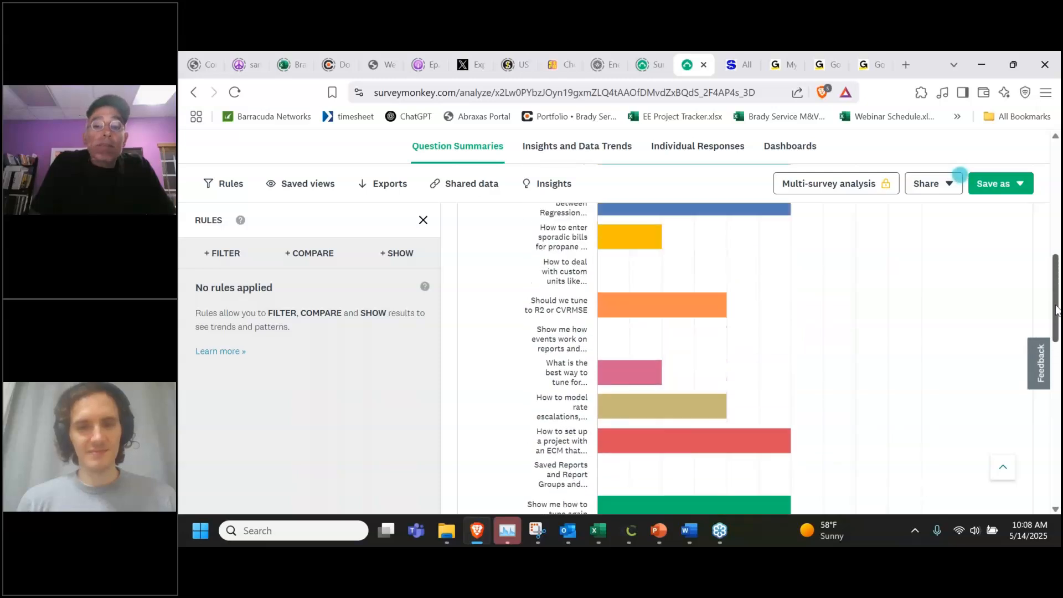
drag(1058, 311, 1057, 296)
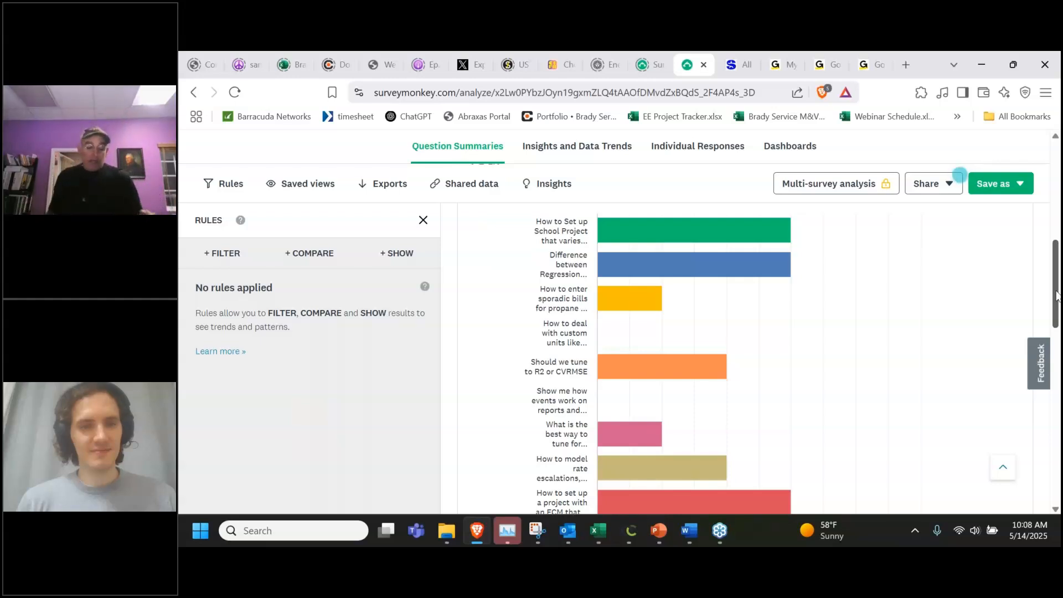
mouse_move(686, 378)
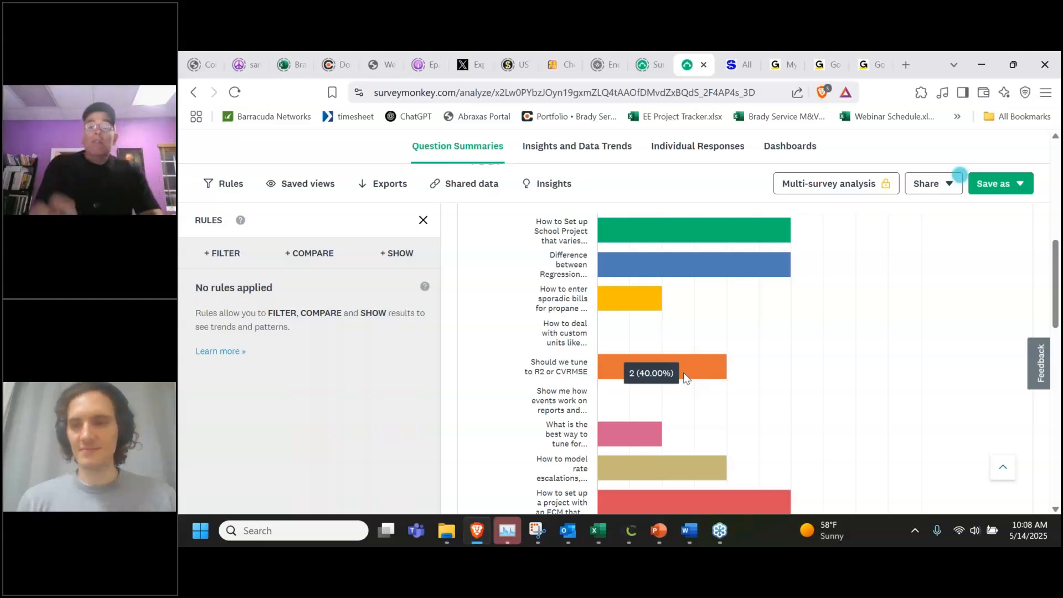
Put the survey browser window away and switch to the Option C application
click(987, 63)
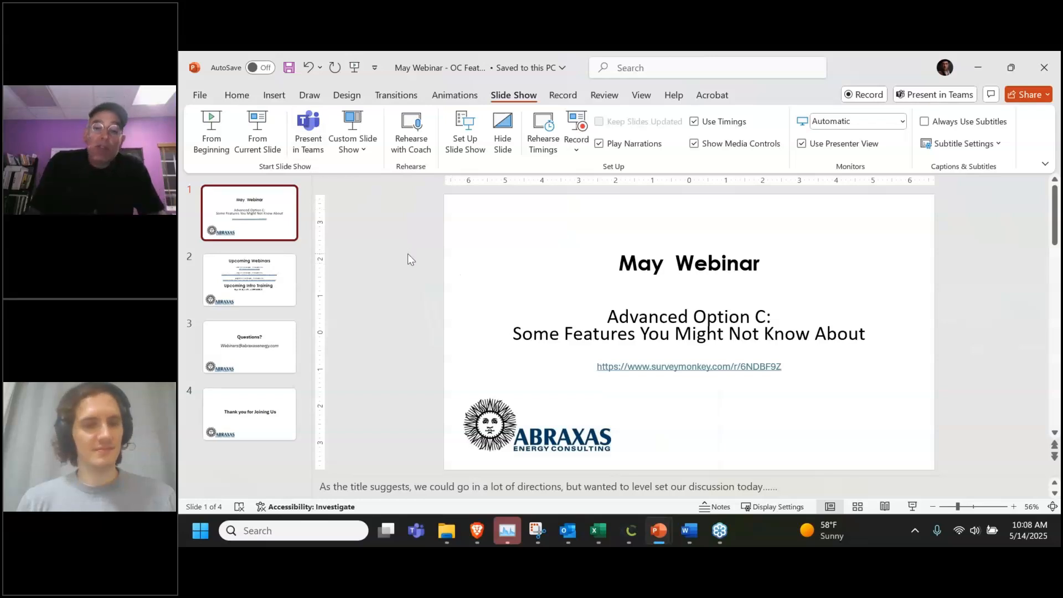
click(631, 533)
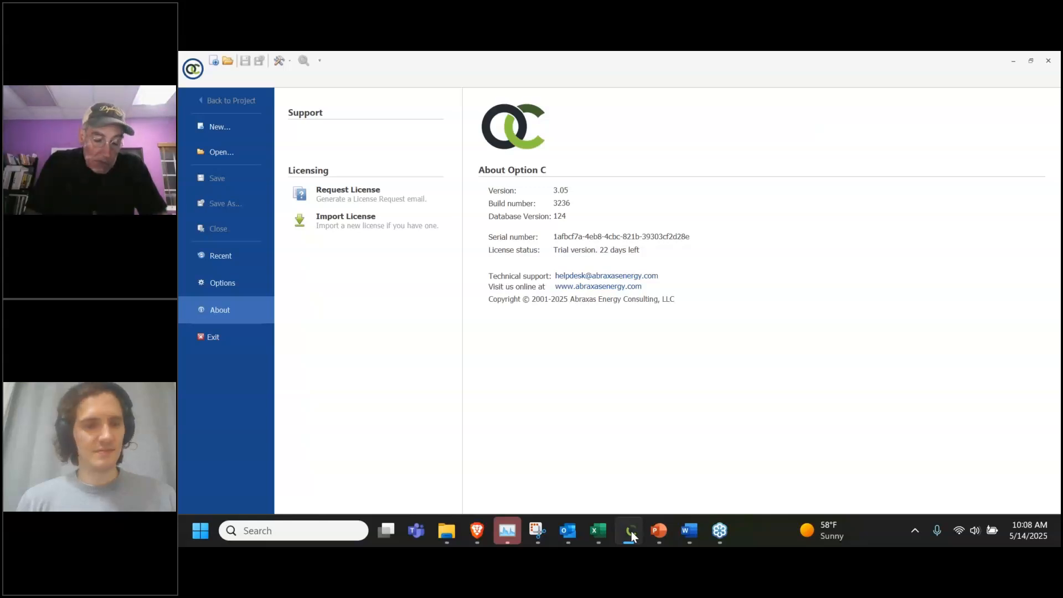
mouse_move(605, 545)
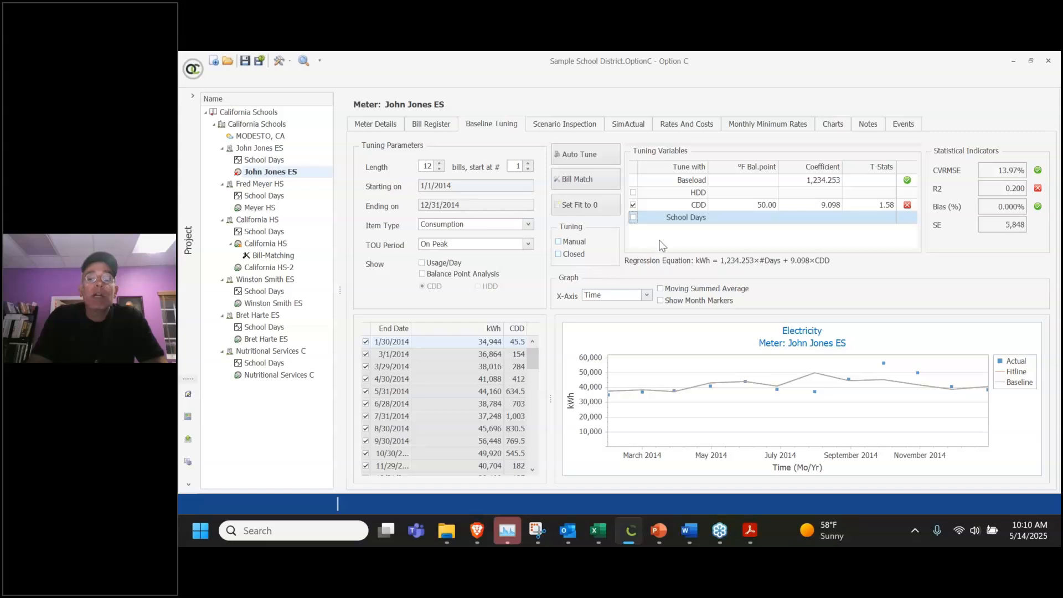
Remove CDD from the open meter's tuning variables and plot its usage against Outdoor Temp
click(634, 206)
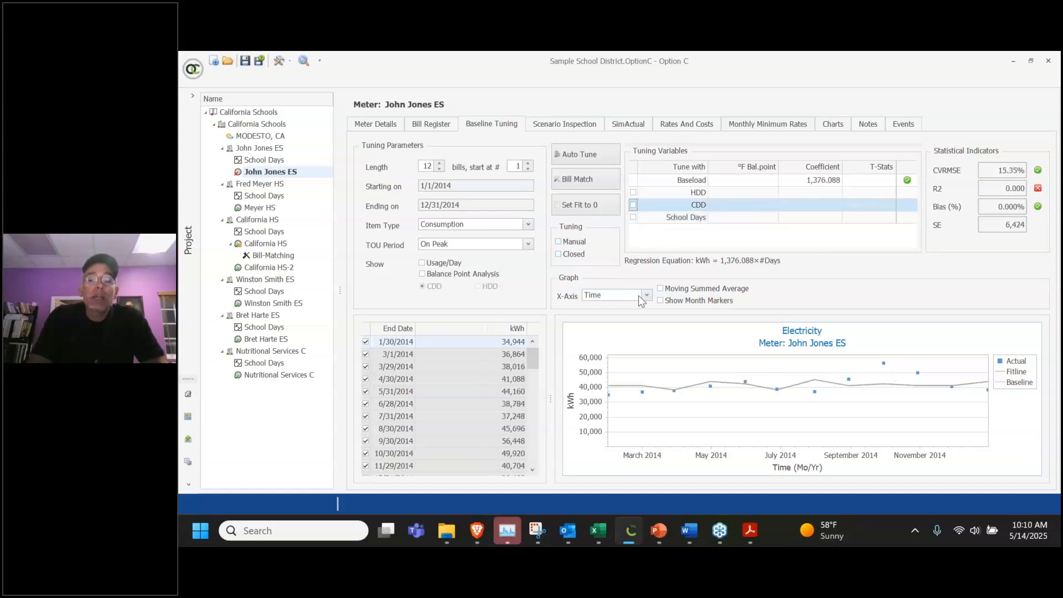
click(644, 297)
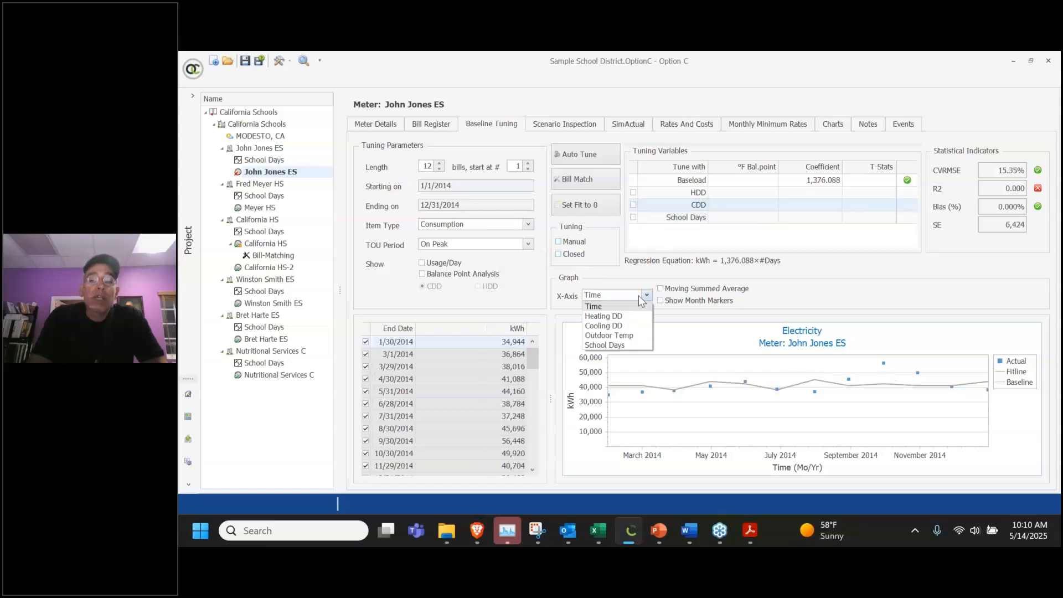
click(619, 336)
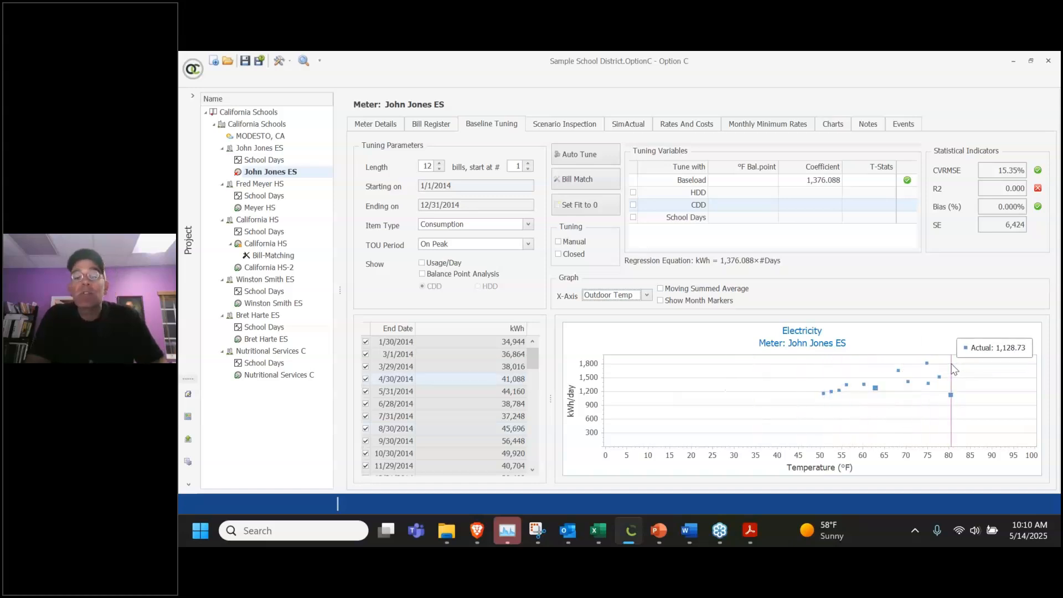
Tune the meter with CDD again and apply the 42 °F balance point from the balance point analysis
click(633, 205)
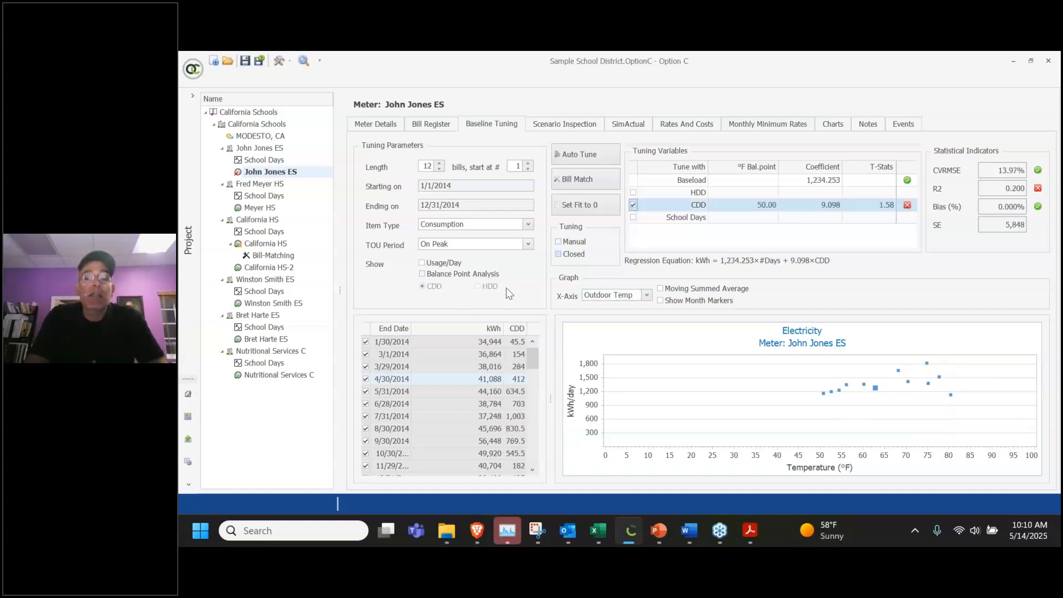
click(423, 274)
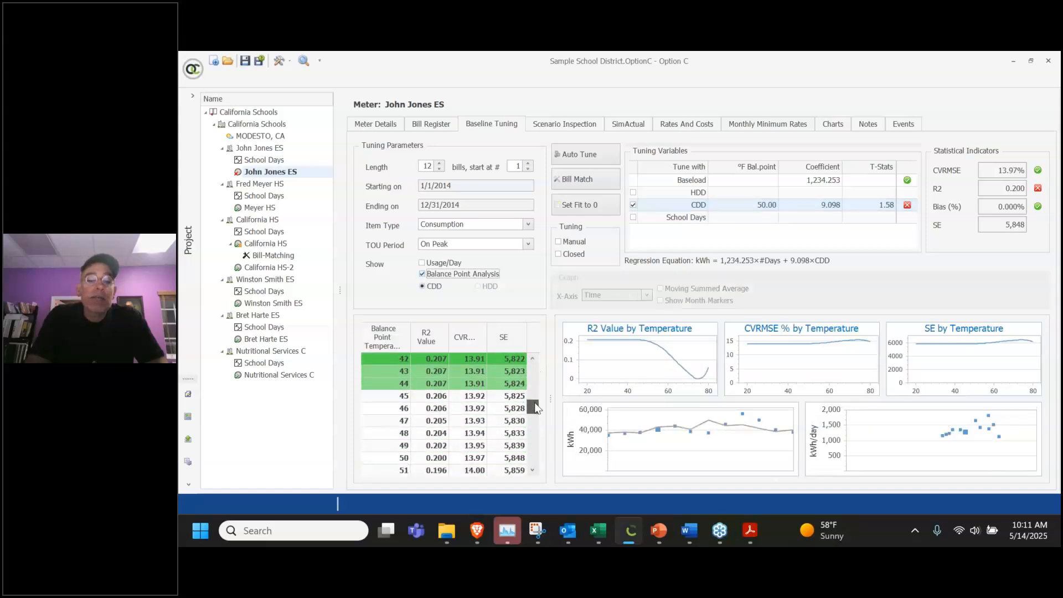
drag(533, 371, 528, 395)
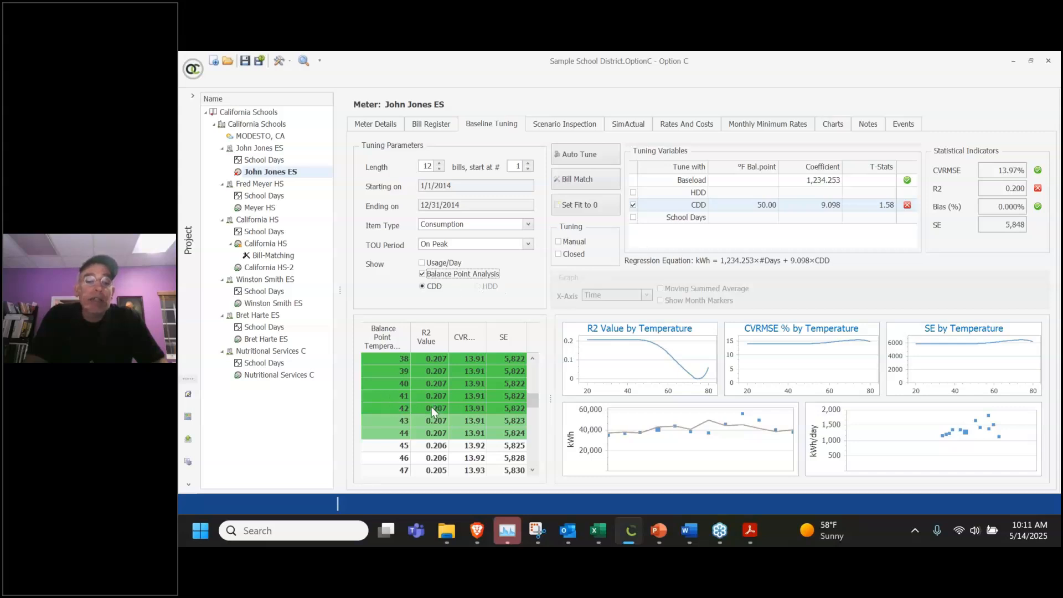
click(404, 408)
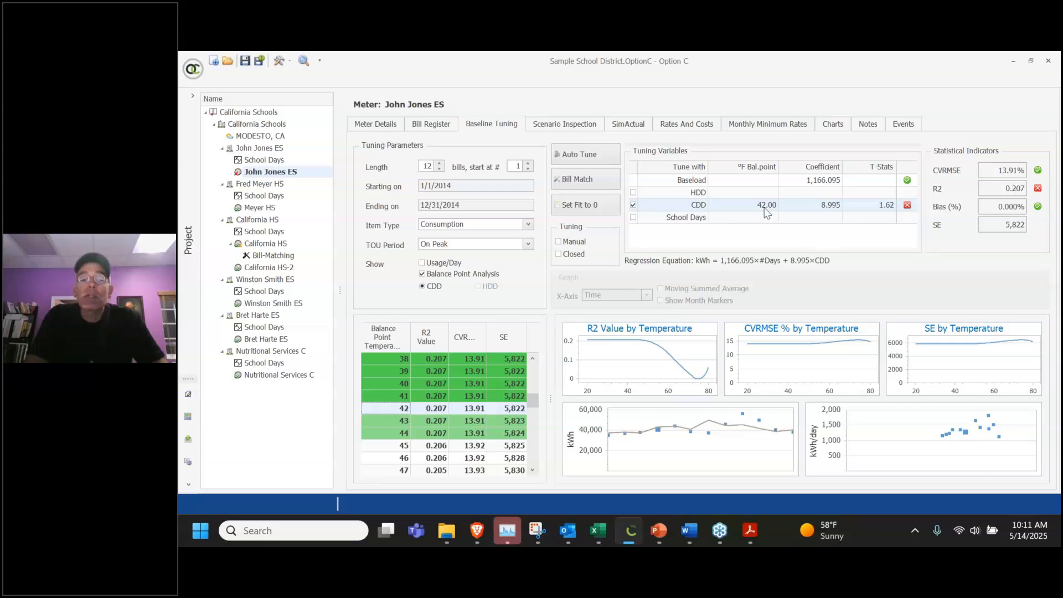
click(463, 275)
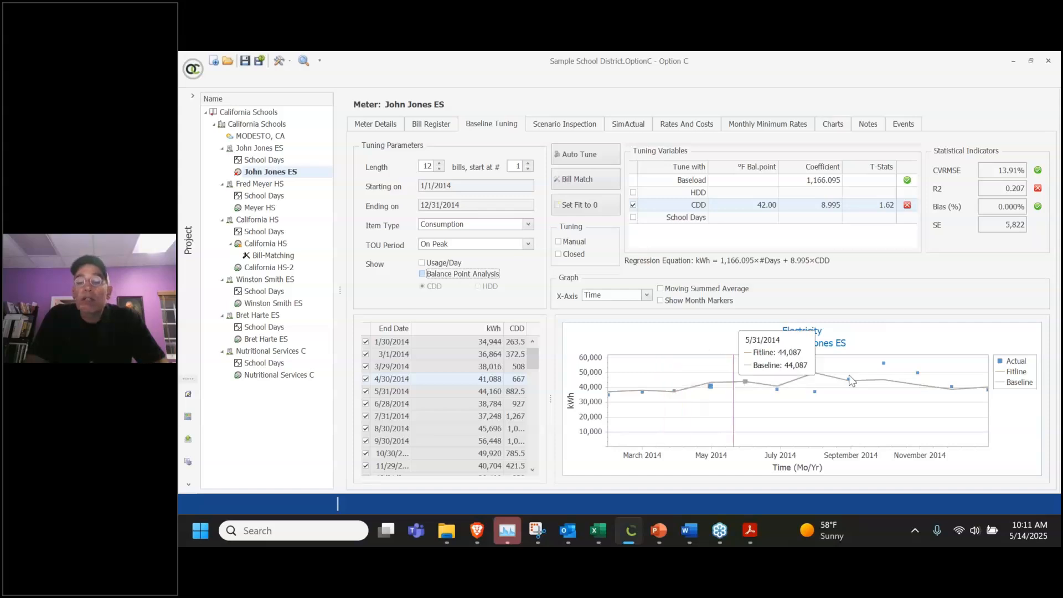
Inspect the October and July 2014 bills on the fit graph and add School Days as a tuning variable
mouse_move(918, 379)
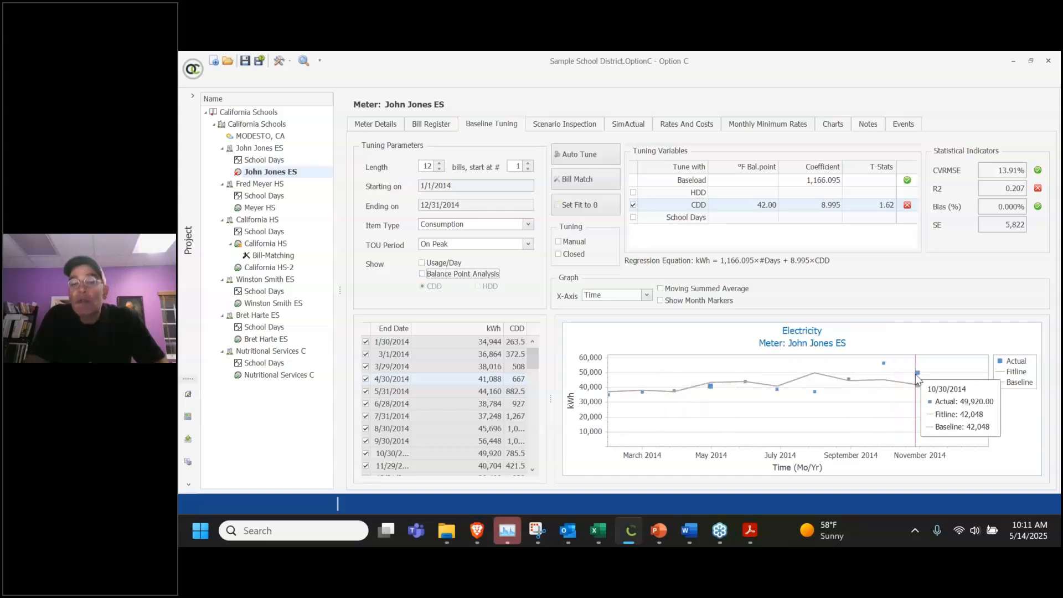
click(815, 392)
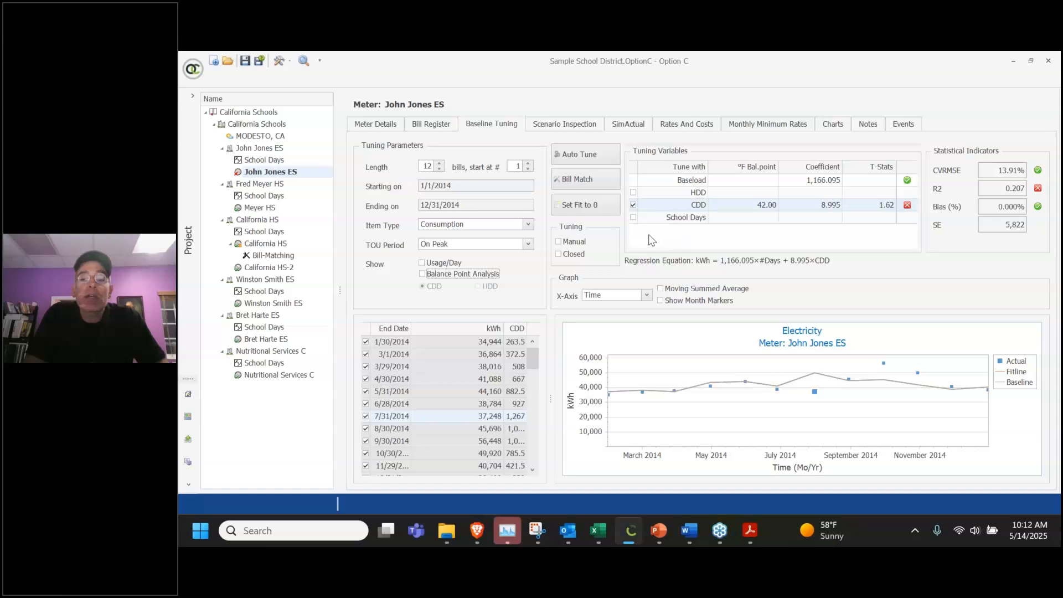
click(633, 217)
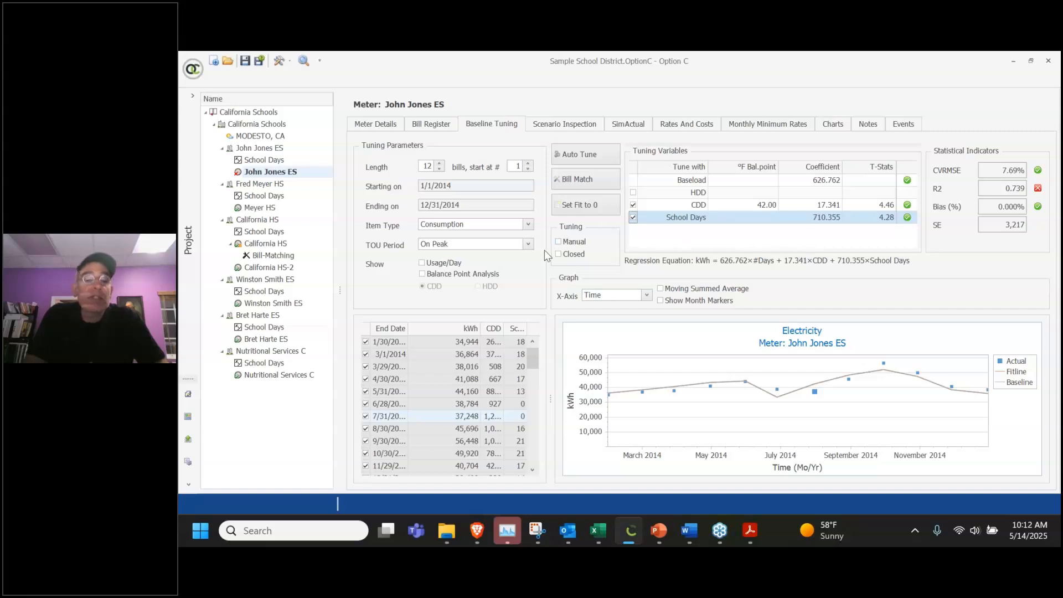
Apply the 48 °F balance point from the balance point analysis and sort the analysis table by SE
click(423, 274)
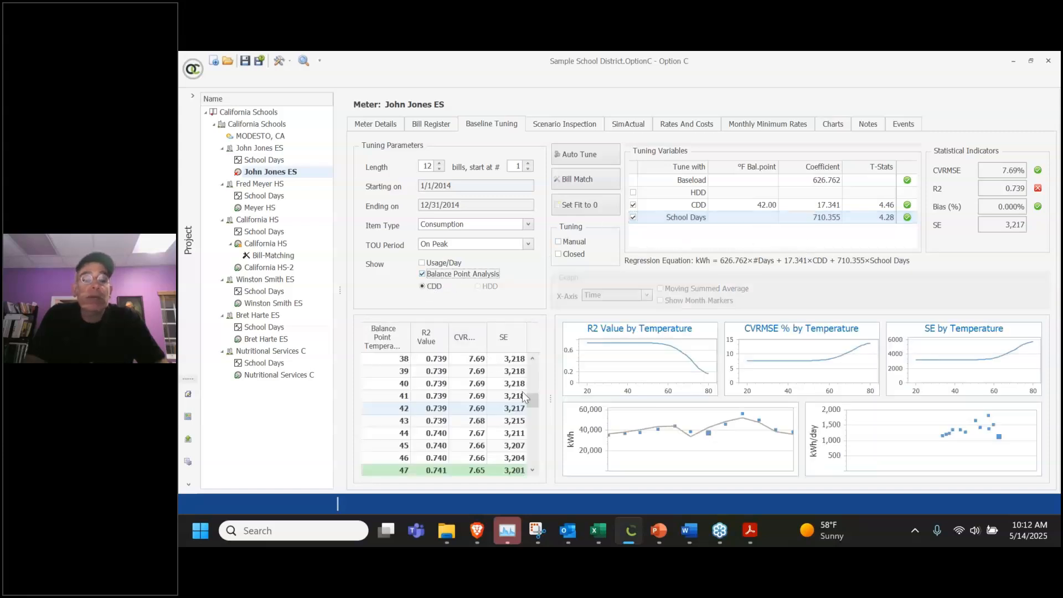
drag(533, 403, 533, 416)
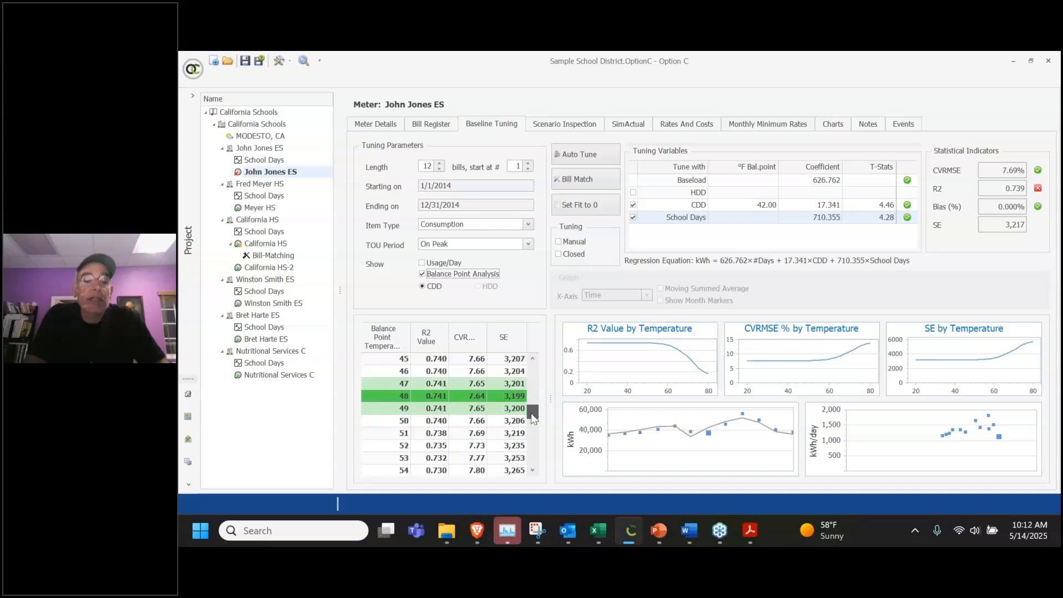
double_click(400, 396)
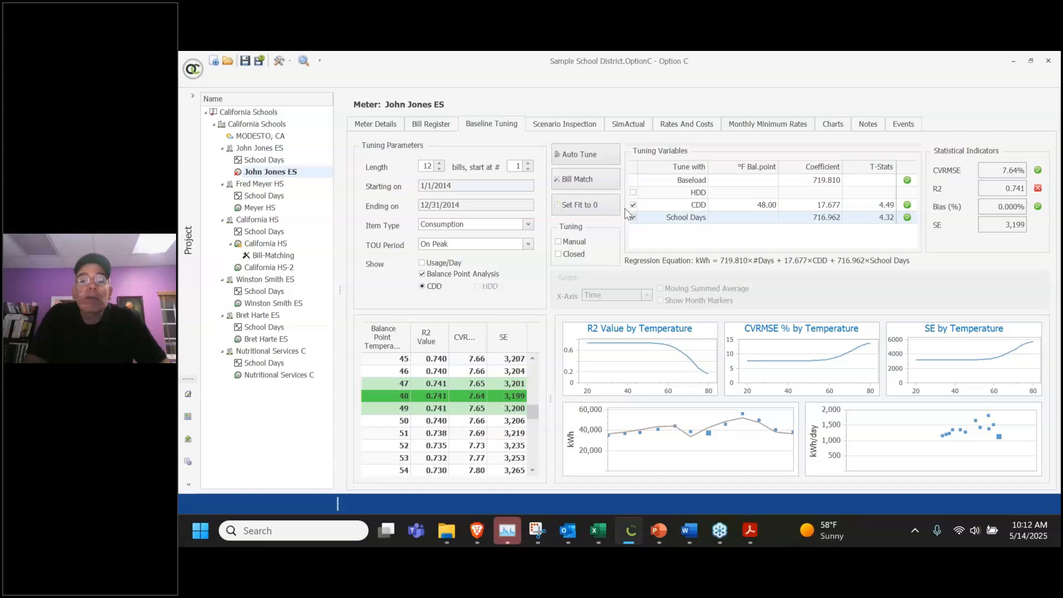
click(504, 337)
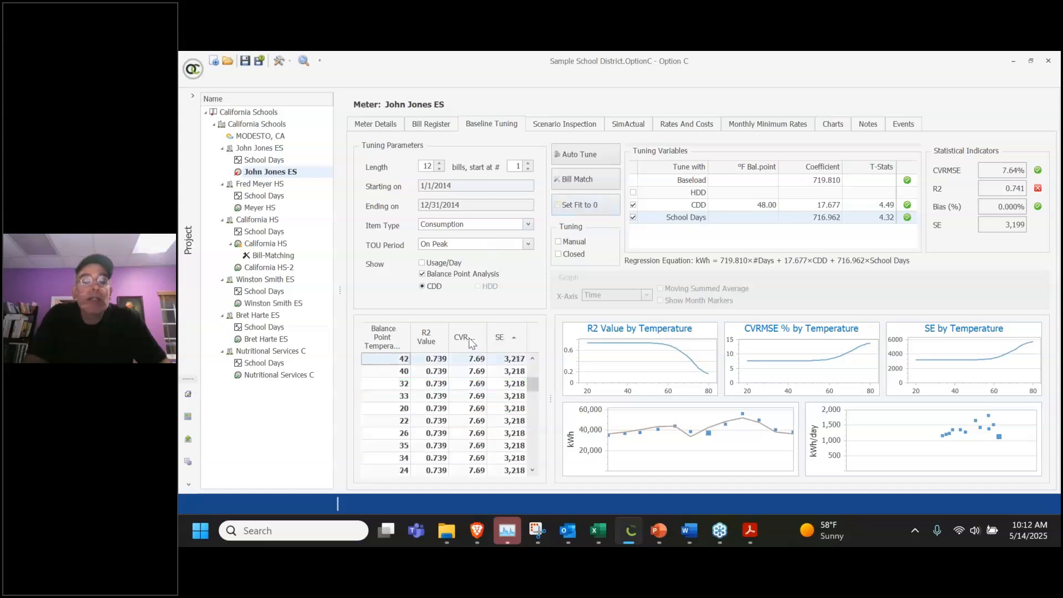
Close the balance point analysis and set the CDD balance point to 55 °F manually
click(422, 275)
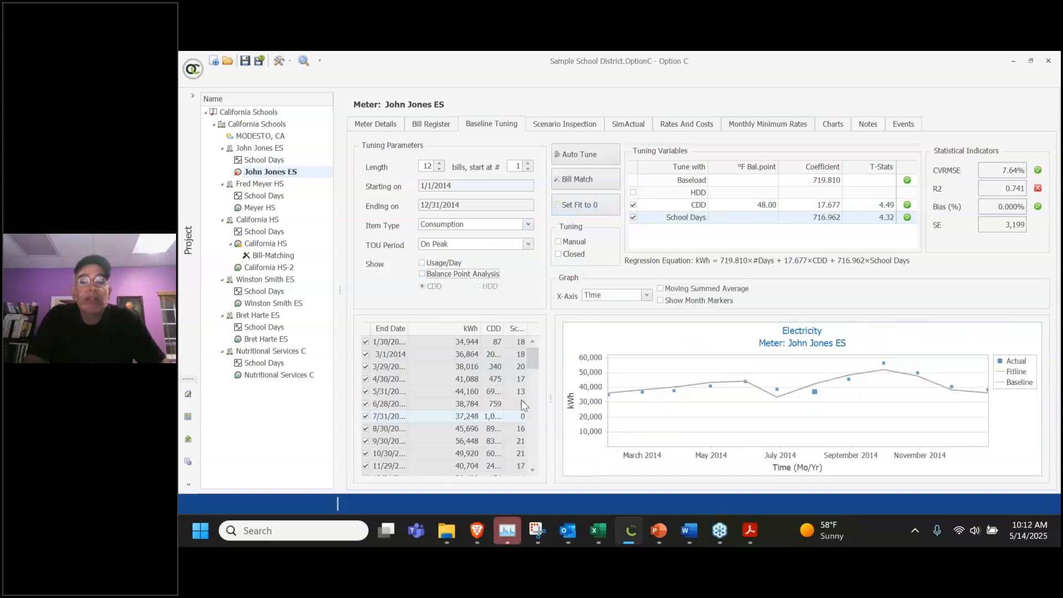
click(767, 206)
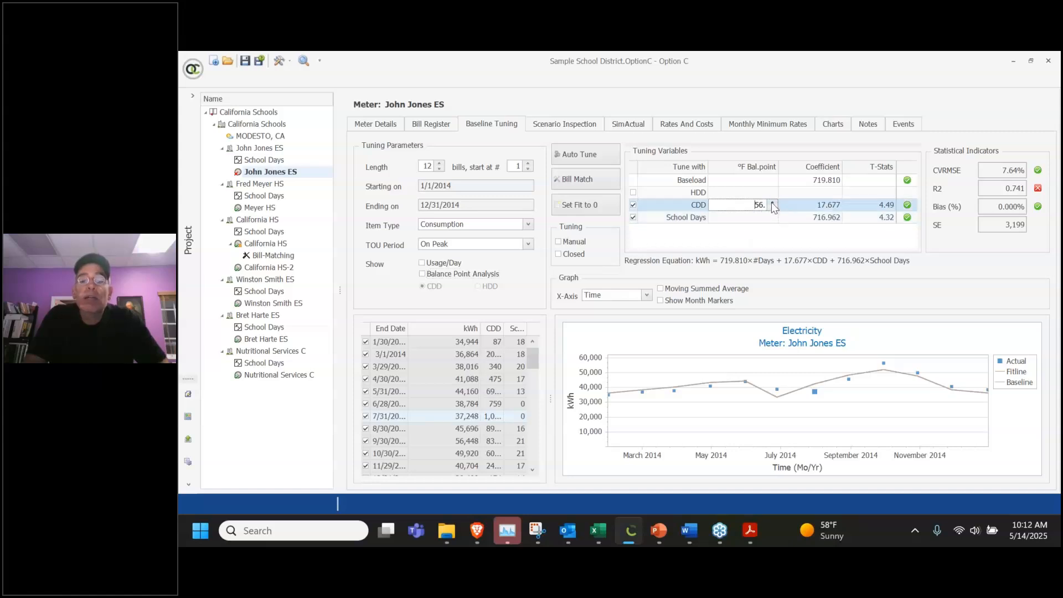
click(772, 207)
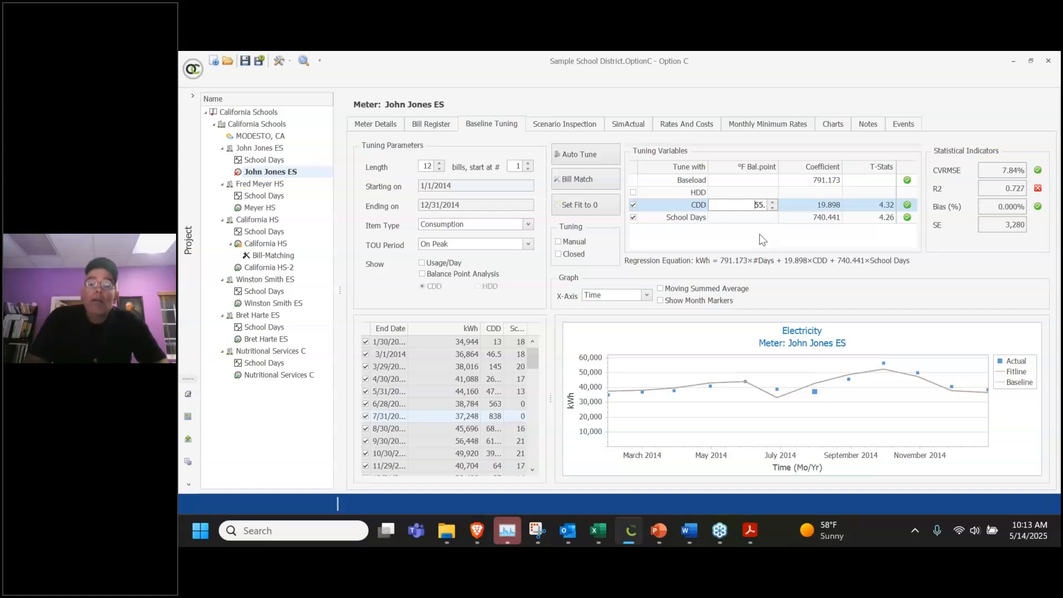
Open the baseline tuning of the Meyer HS meter and remove CDD from its tuning variables
click(265, 208)
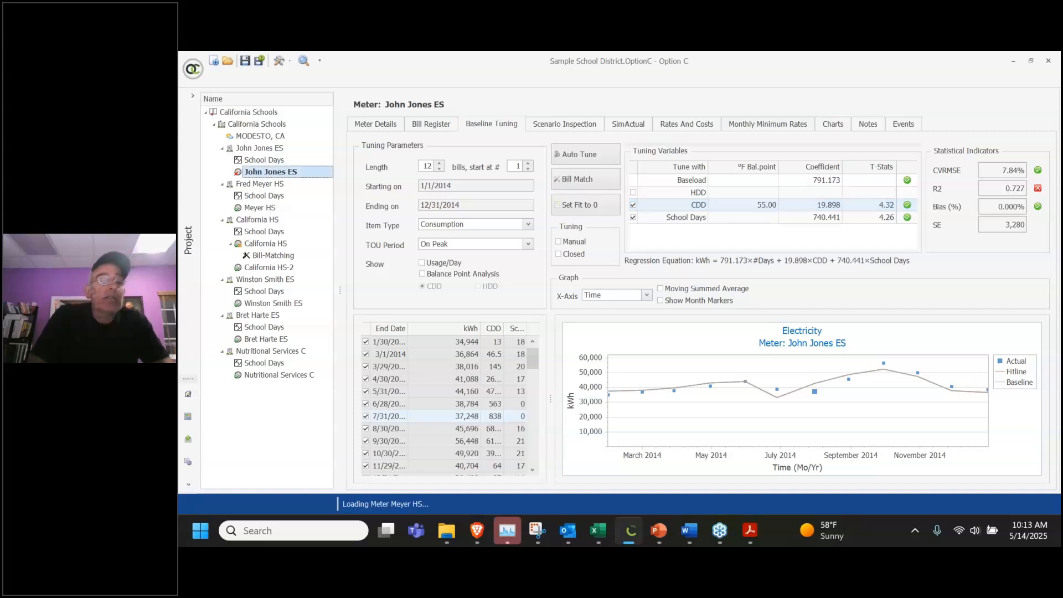
click(634, 206)
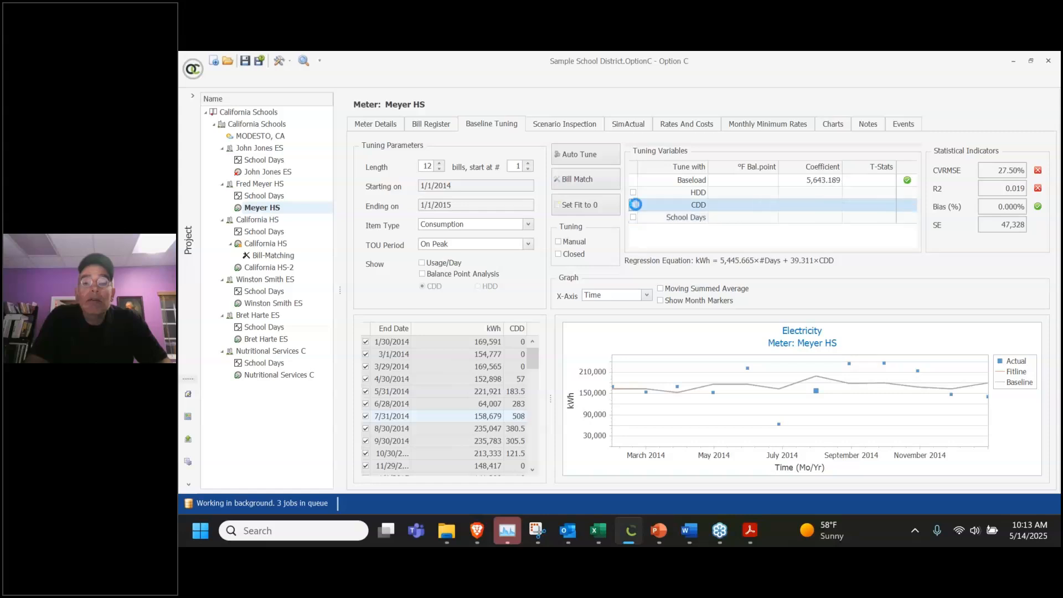
Plot the Meyer HS usage against Outdoor Temp and show month markers on the data points
click(634, 297)
click(618, 346)
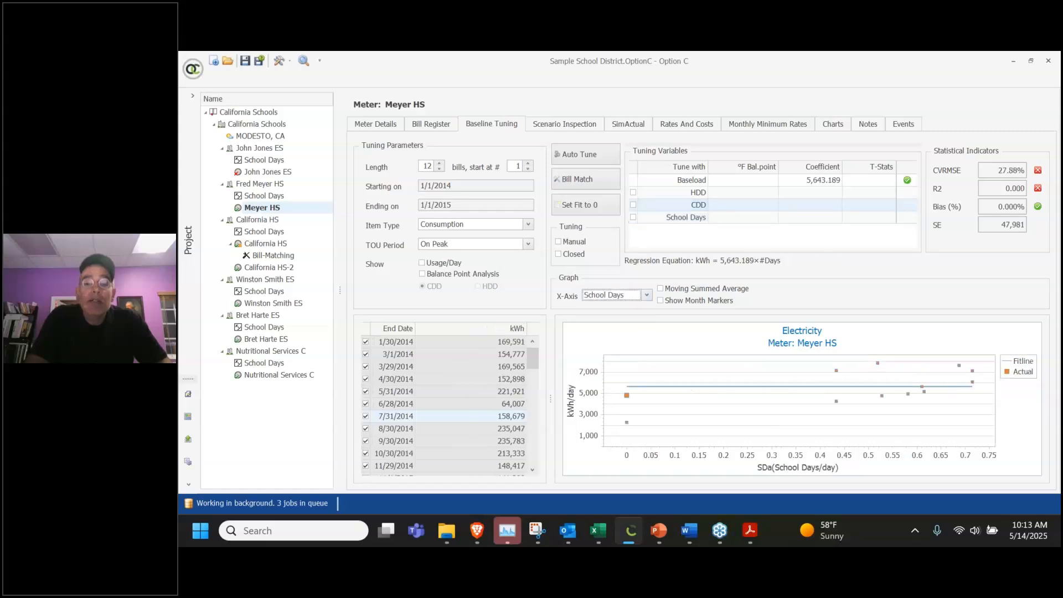
click(645, 295)
click(619, 336)
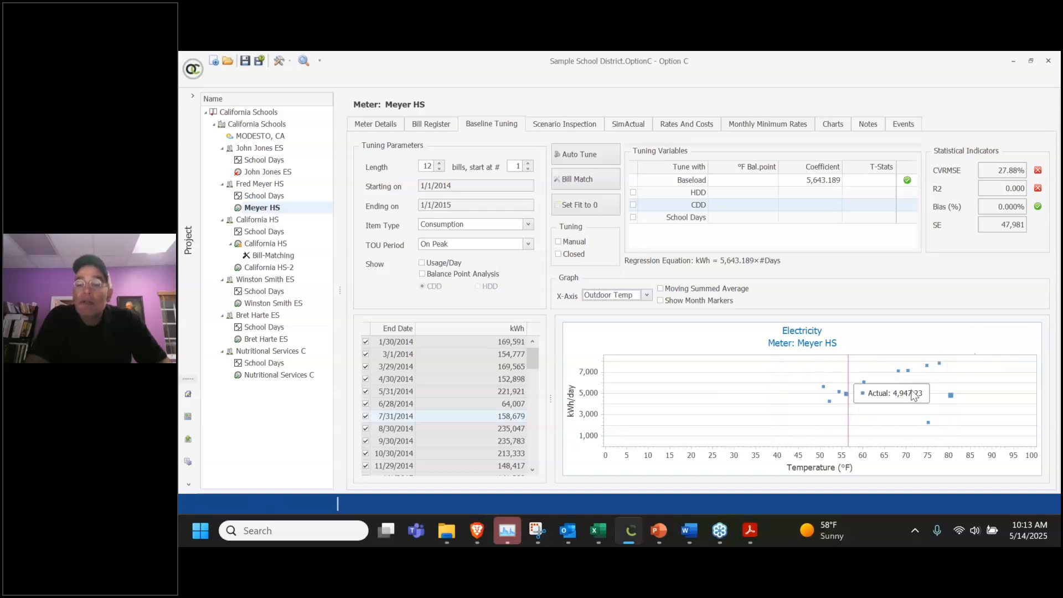
click(662, 302)
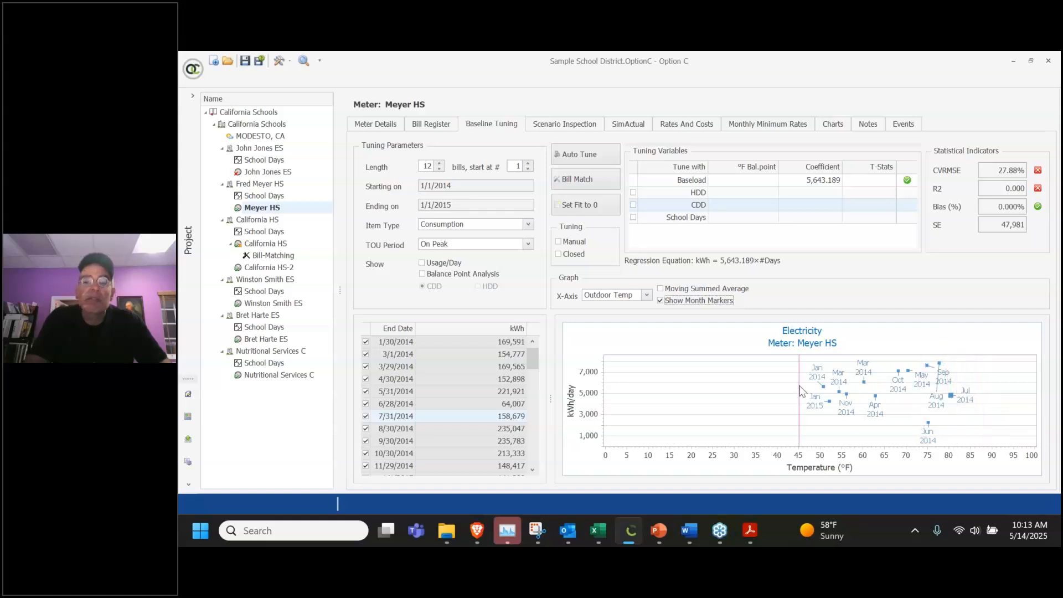
Change the Meyer HS graph's X-axis to Cooling DD
click(647, 294)
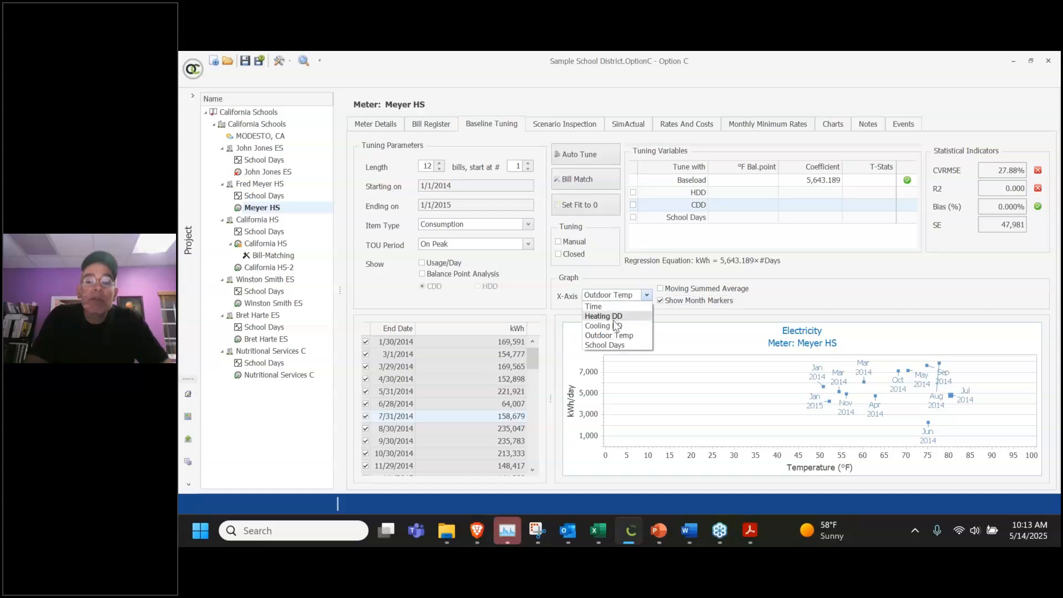
click(601, 325)
Add CDD to the Meyer HS tuning variables and review its balance point analysis, closing the analysis when done
click(633, 204)
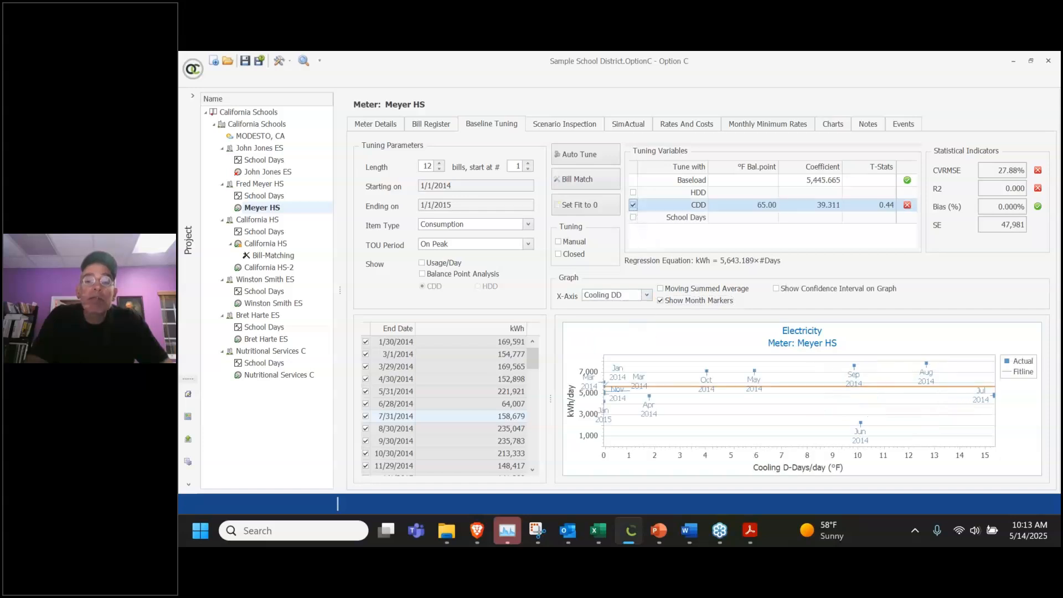
click(442, 274)
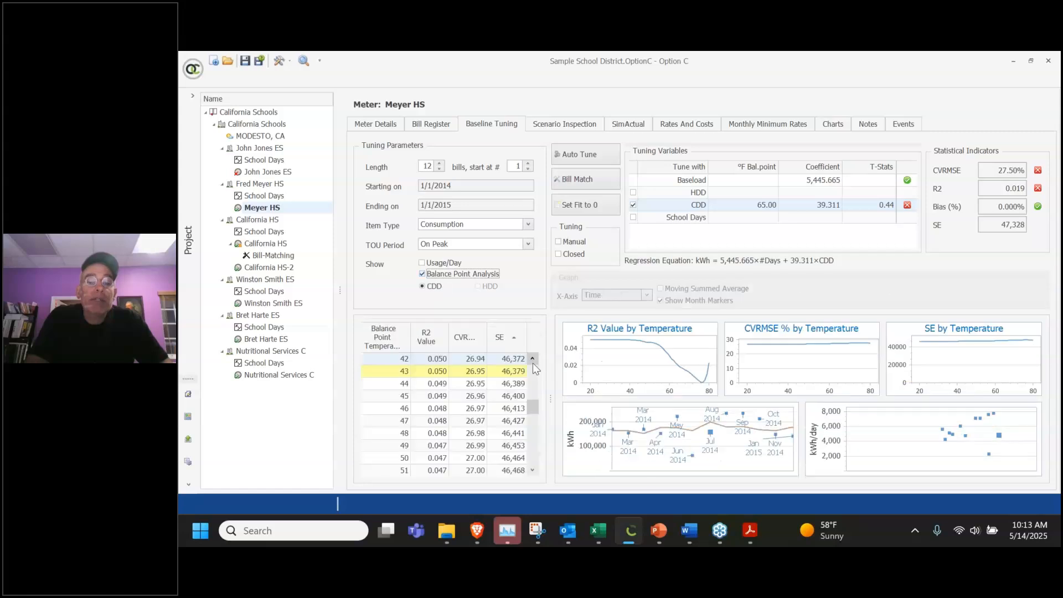
mouse_move(533, 407)
mouse_down()
mouse_move(532, 364)
mouse_move(534, 409)
mouse_up()
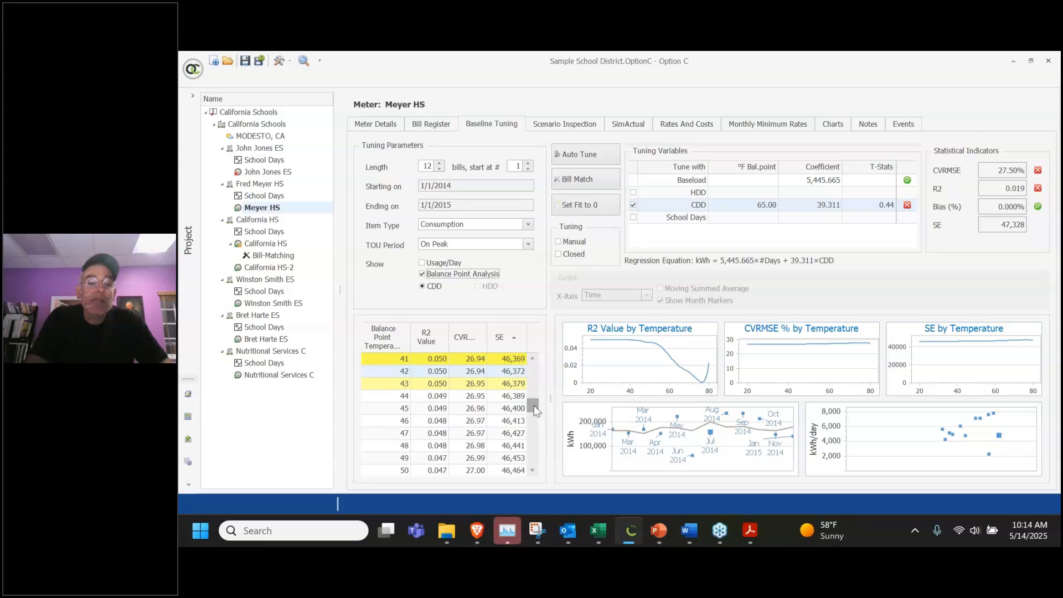
click(397, 361)
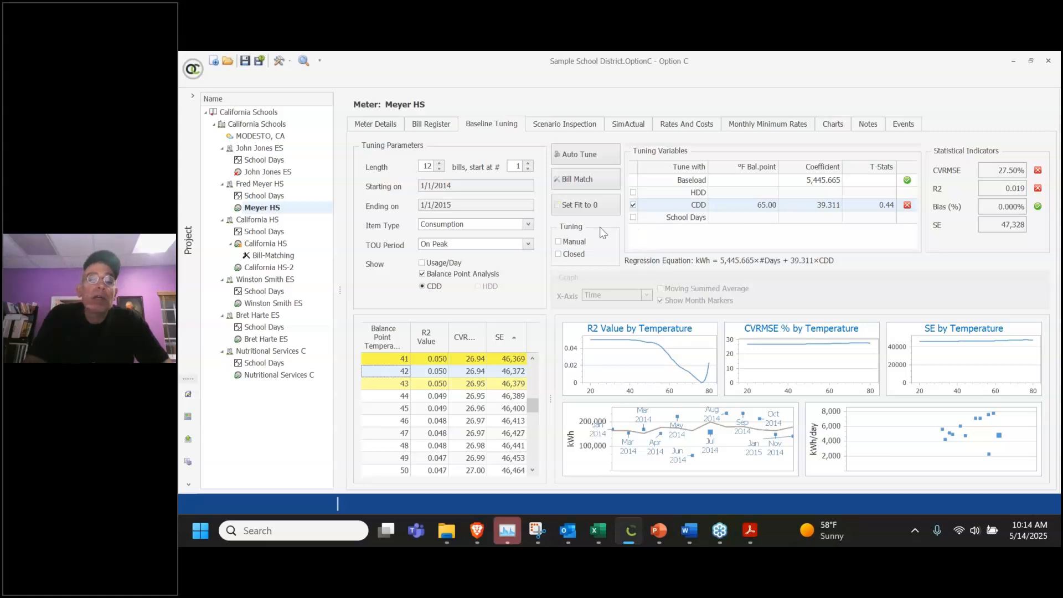
click(430, 274)
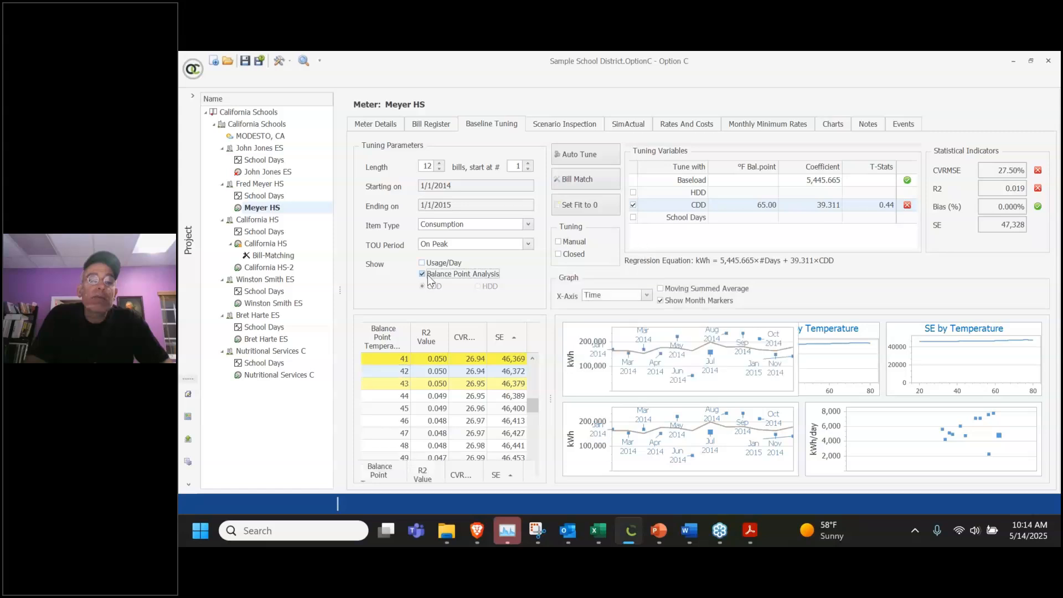
Add School Days to the Meyer HS tuning variables and plot the usage against Cooling DD
click(634, 218)
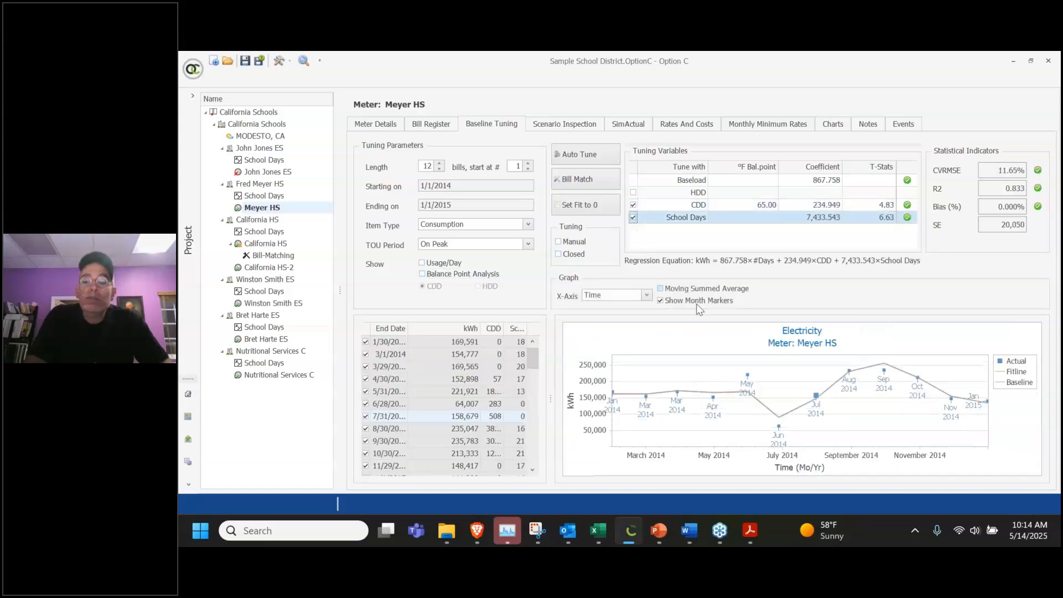
click(627, 296)
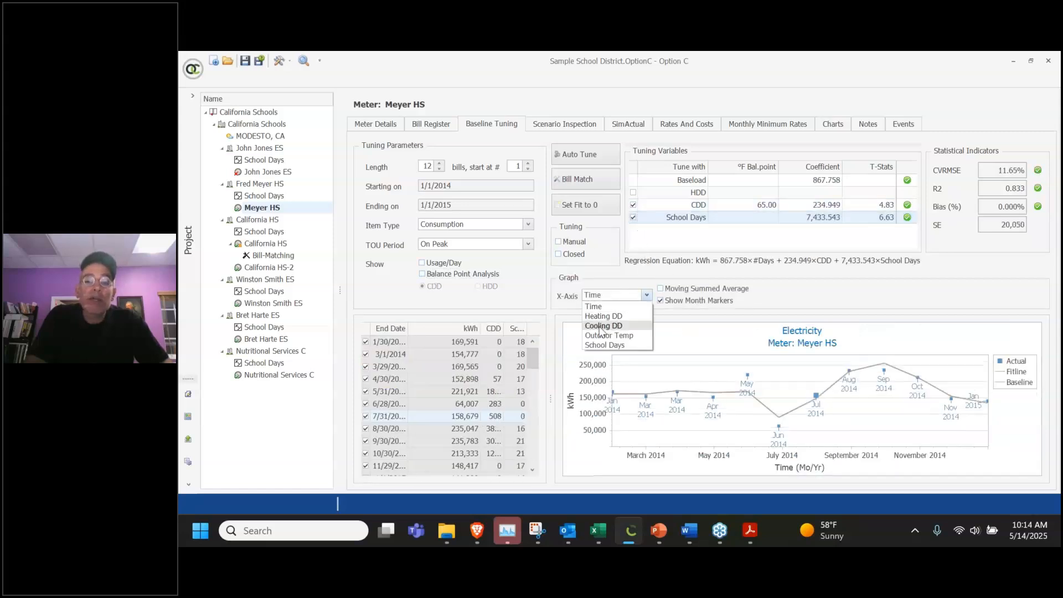
click(603, 330)
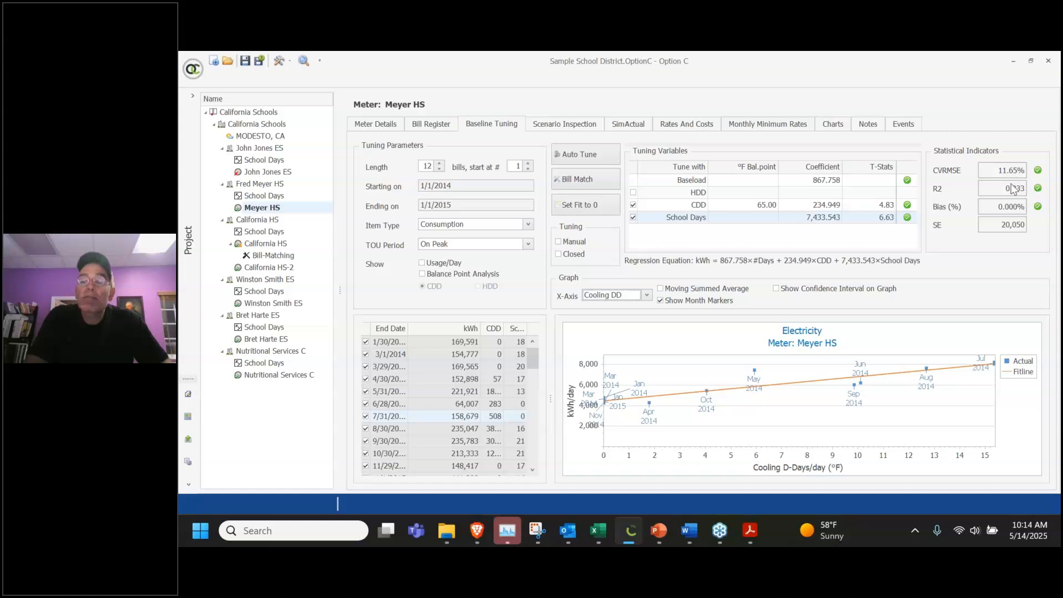
Run the balance point analysis for Meyer HS and set the CDD balance point to 64 °F from its list
click(423, 273)
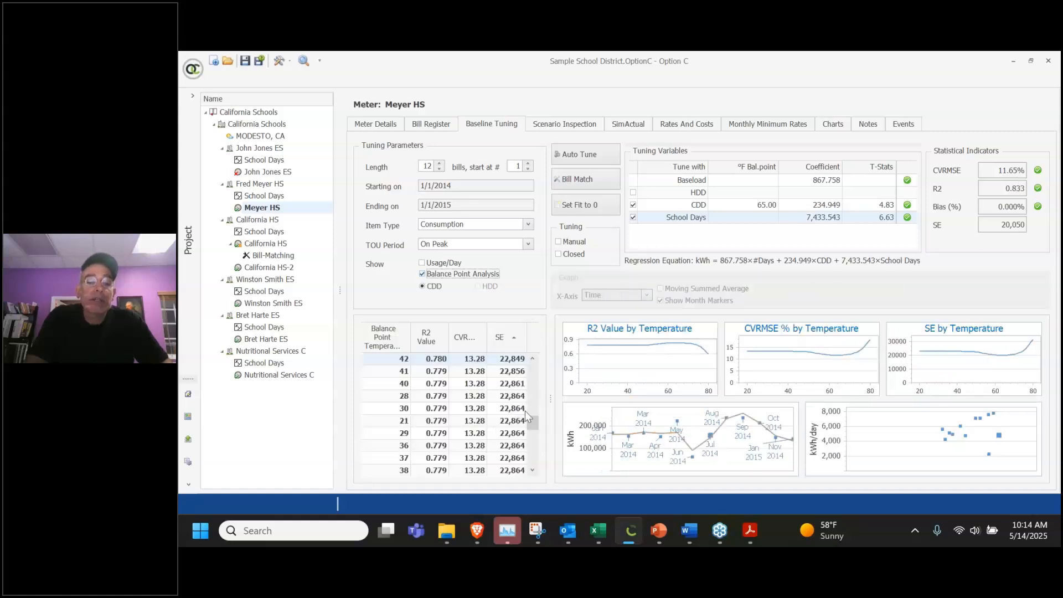
drag(527, 425, 522, 371)
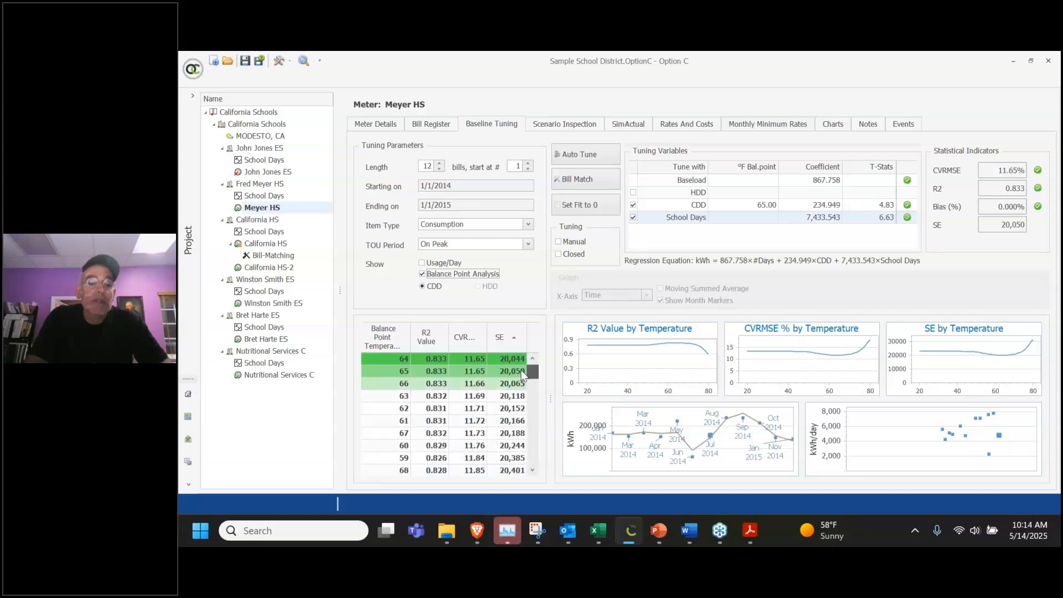
click(395, 360)
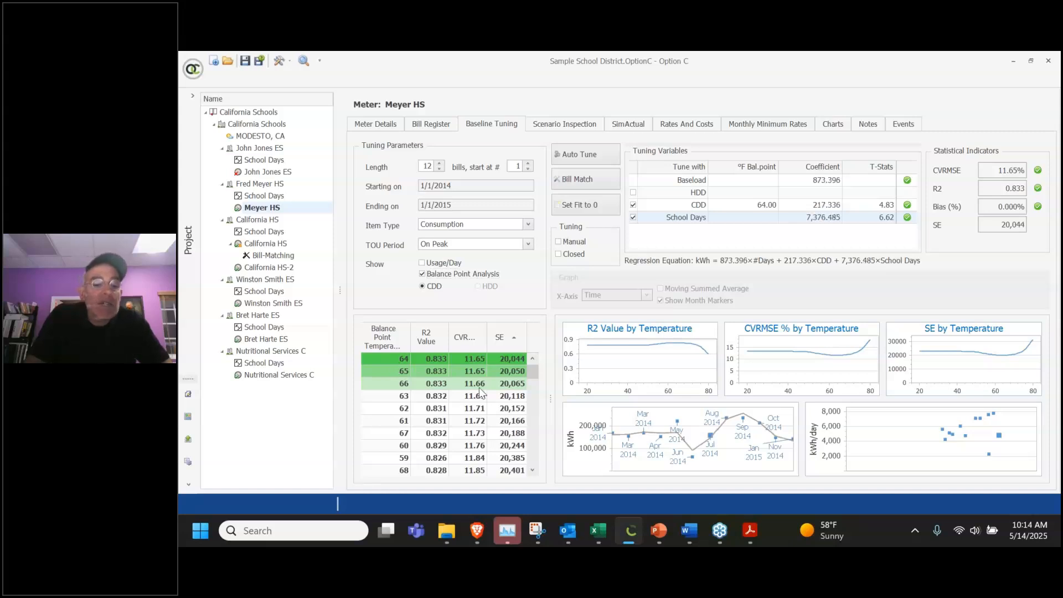
Sort the Meyer HS balance points by temperature, review the rows around 64 °F and close the analysis
click(386, 341)
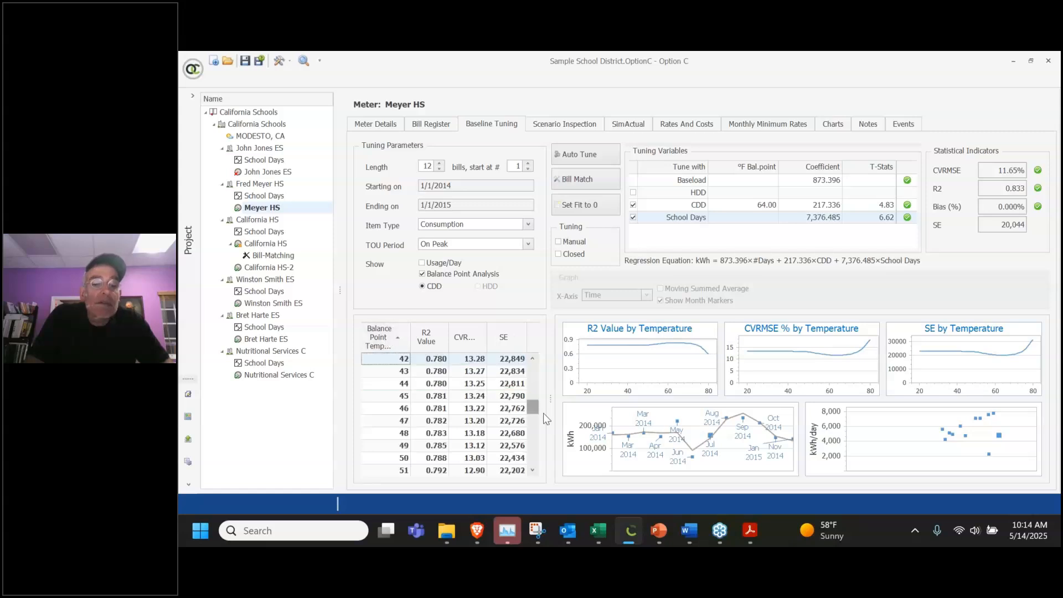
drag(534, 406, 526, 437)
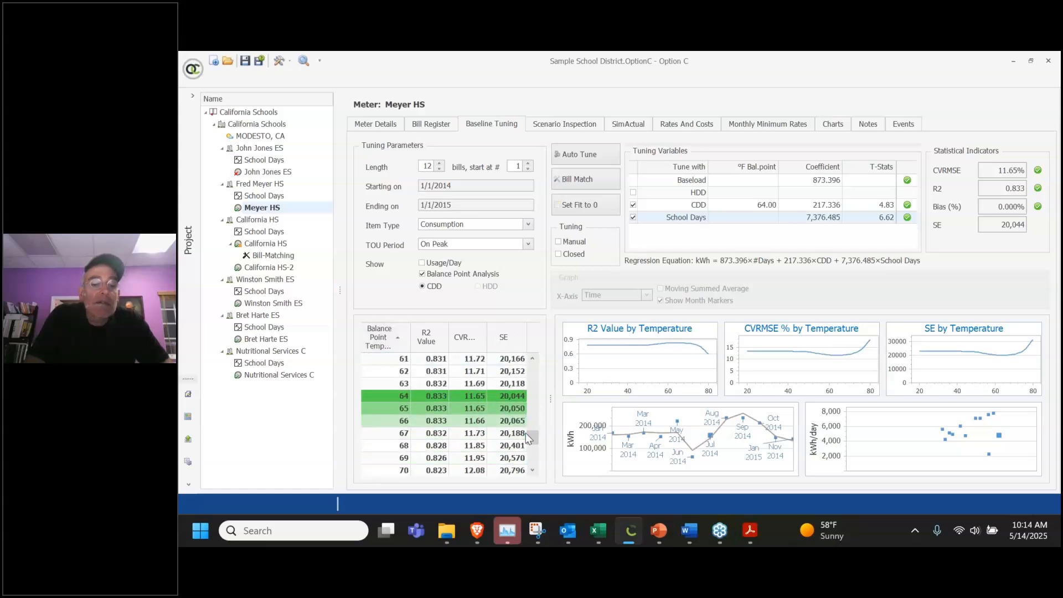
click(390, 397)
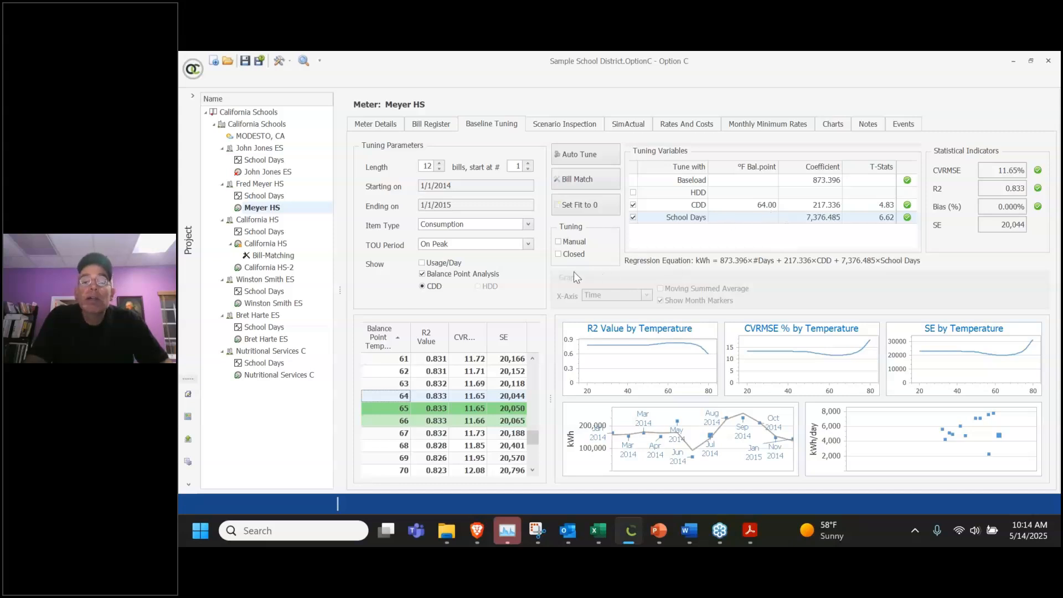
click(449, 276)
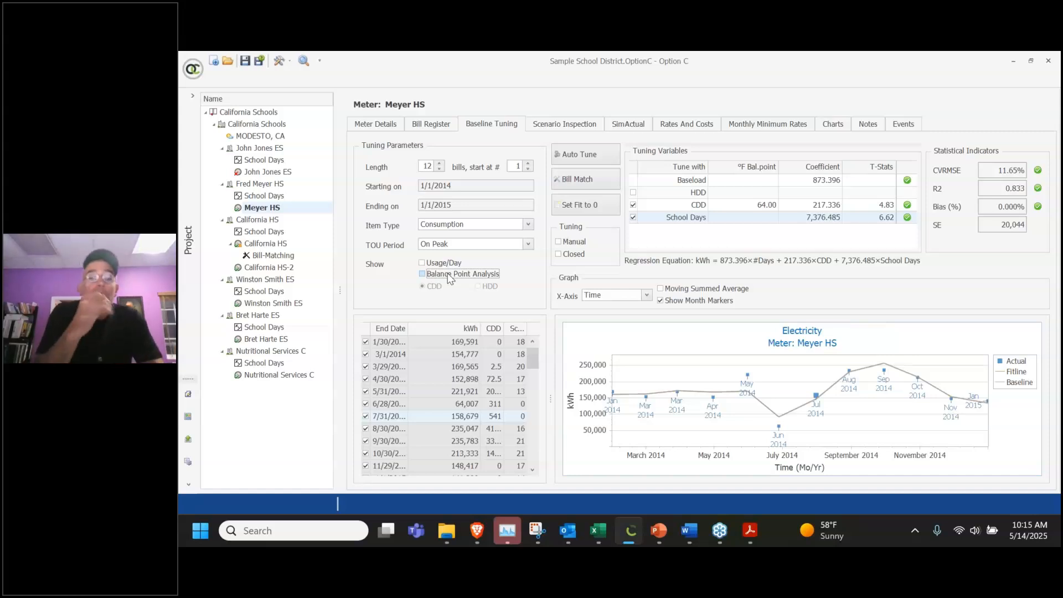
Open the baseline tuning of the California HS meter and plot its usage against Outdoor Temp
click(259, 246)
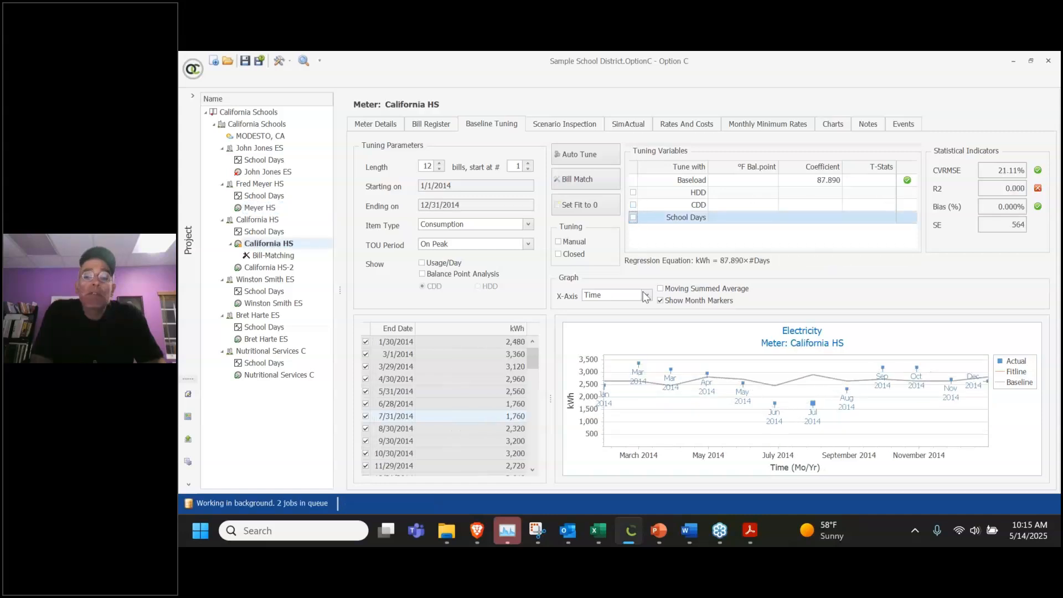
click(623, 299)
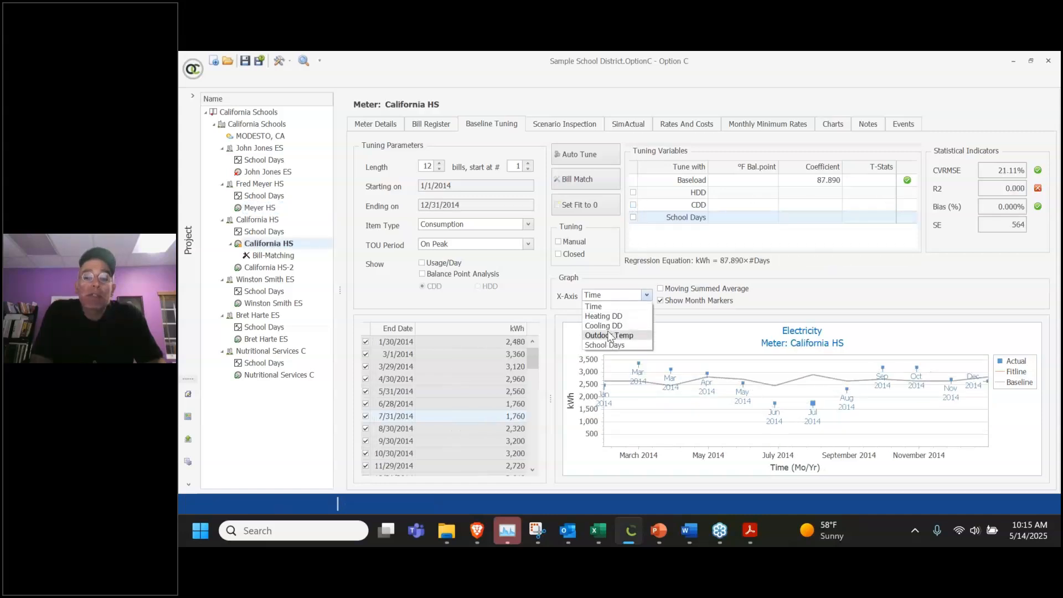
click(609, 335)
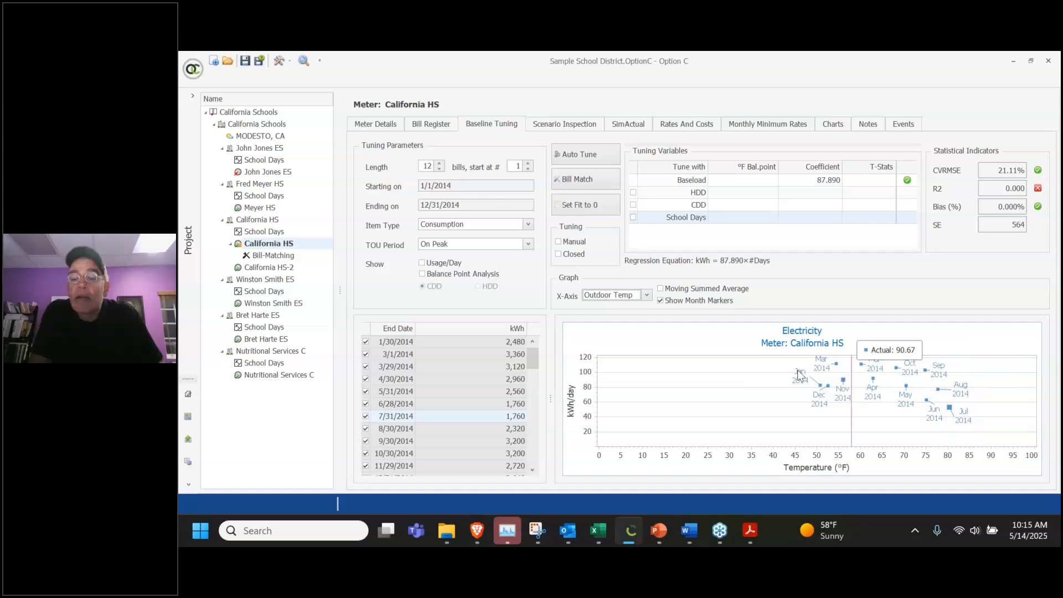
click(641, 295)
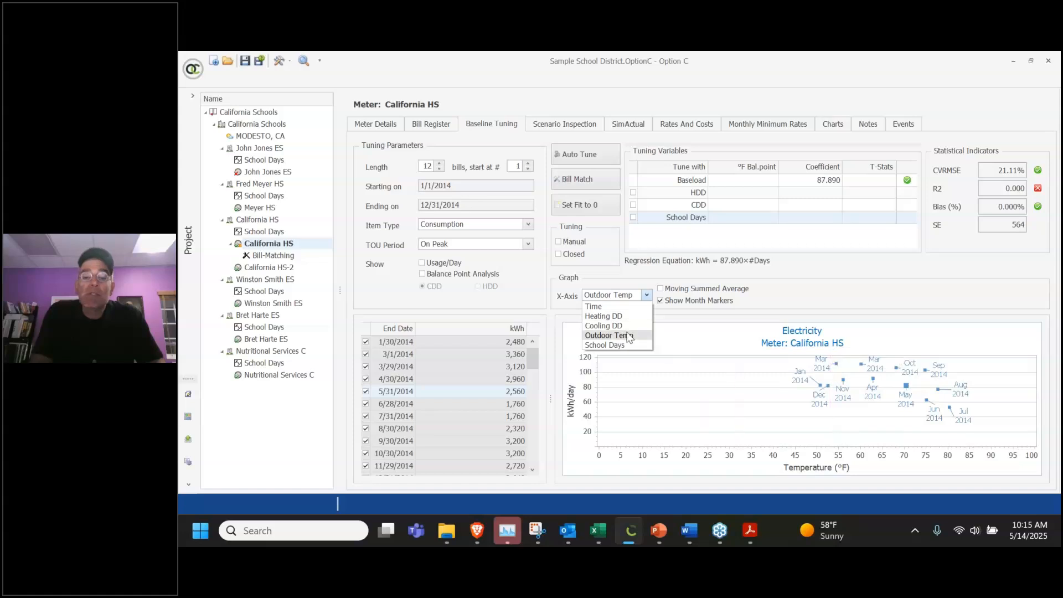
Add HDD to the California HS tuning variables and set its balance point to 80 °F from the balance point analysis
click(634, 193)
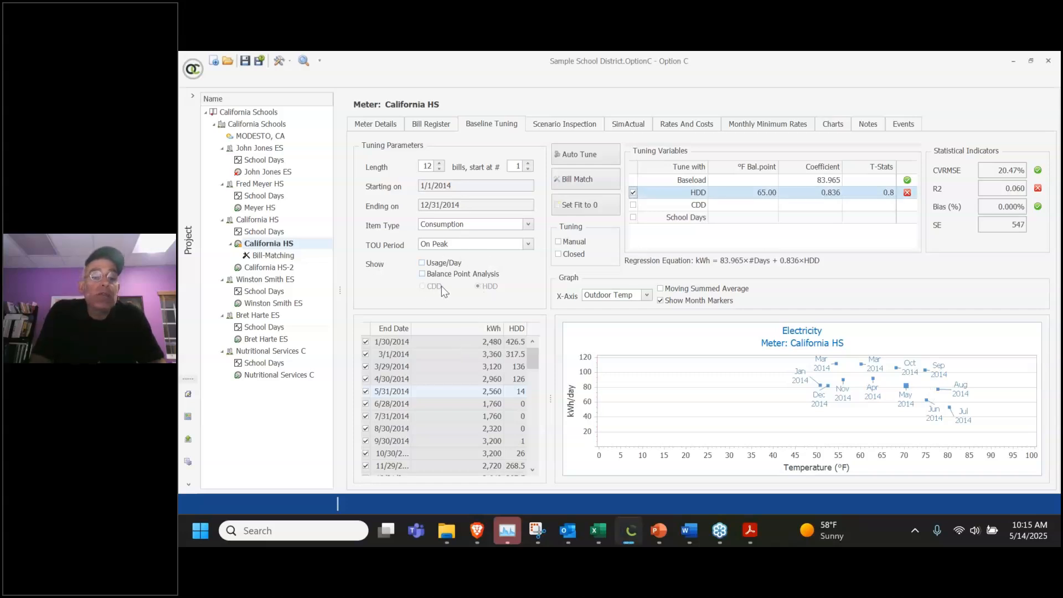
click(429, 277)
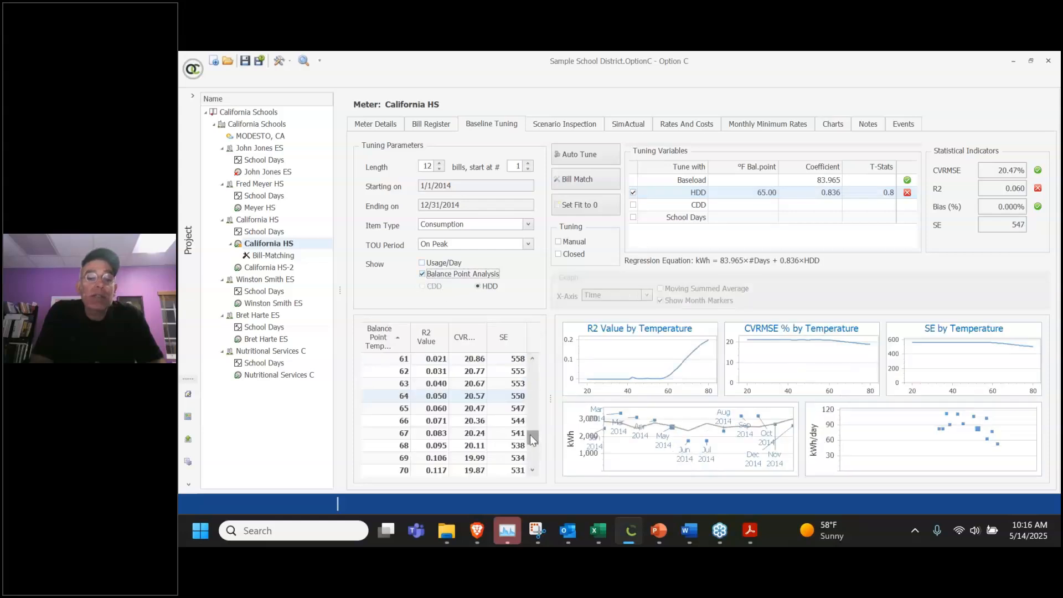
scroll(533, 421, down, 4)
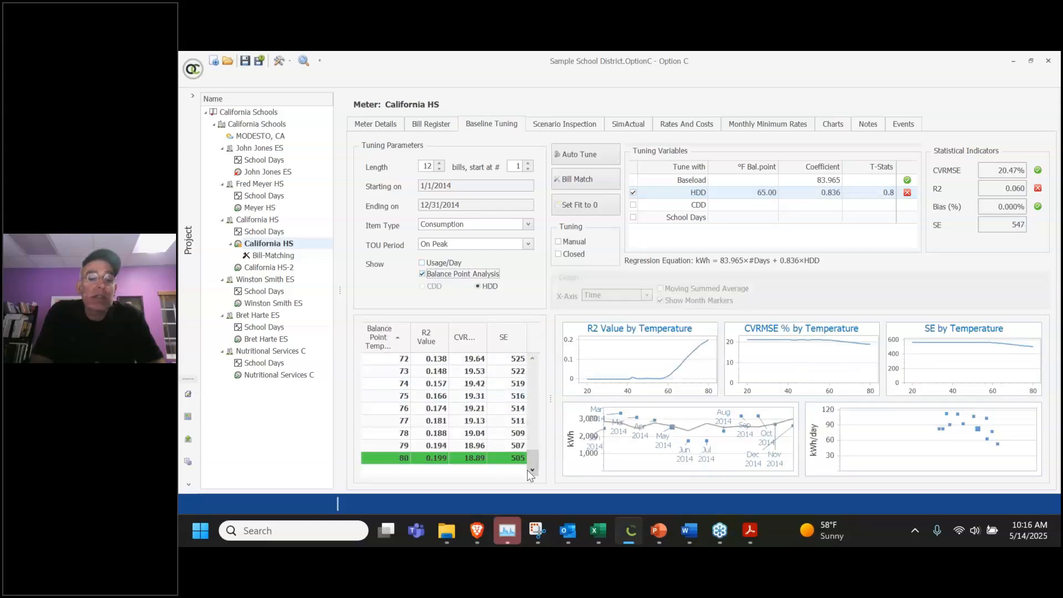
click(404, 461)
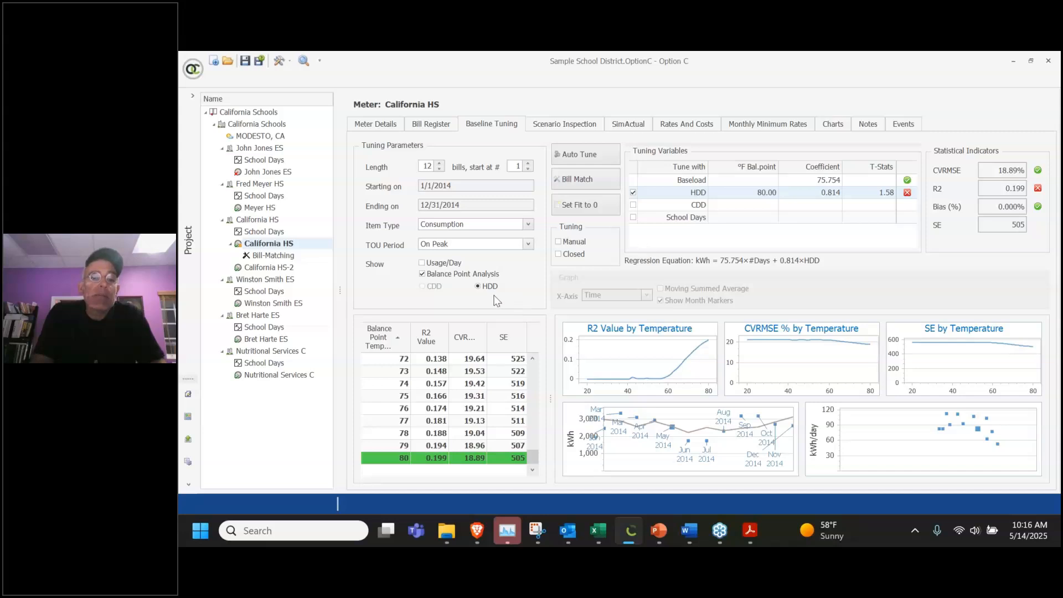
click(422, 274)
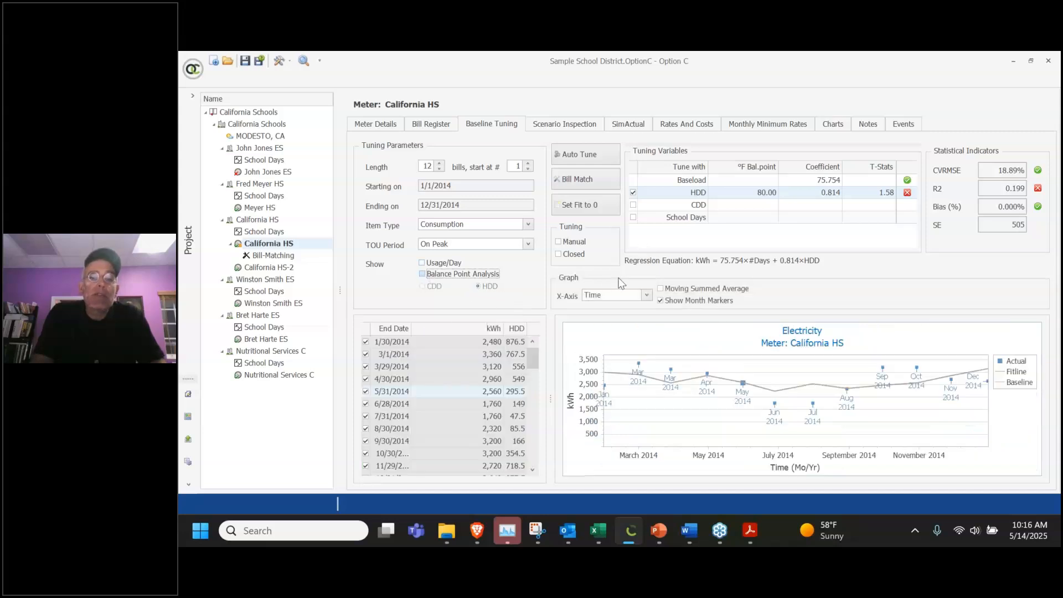
Add School Days to the California HS tuning variables and plot the usage against Heating DD
click(634, 218)
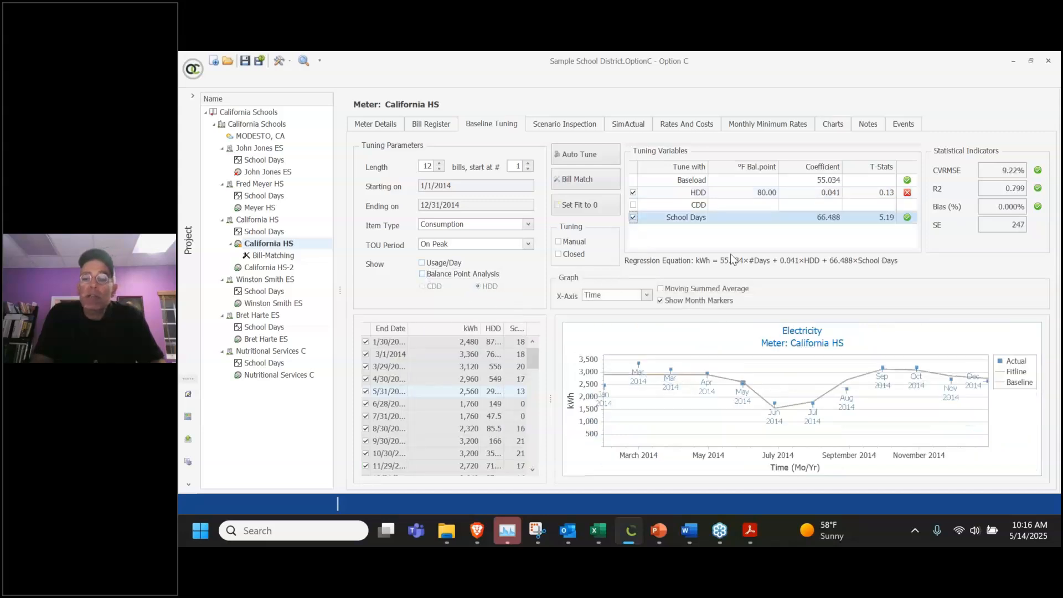
click(647, 295)
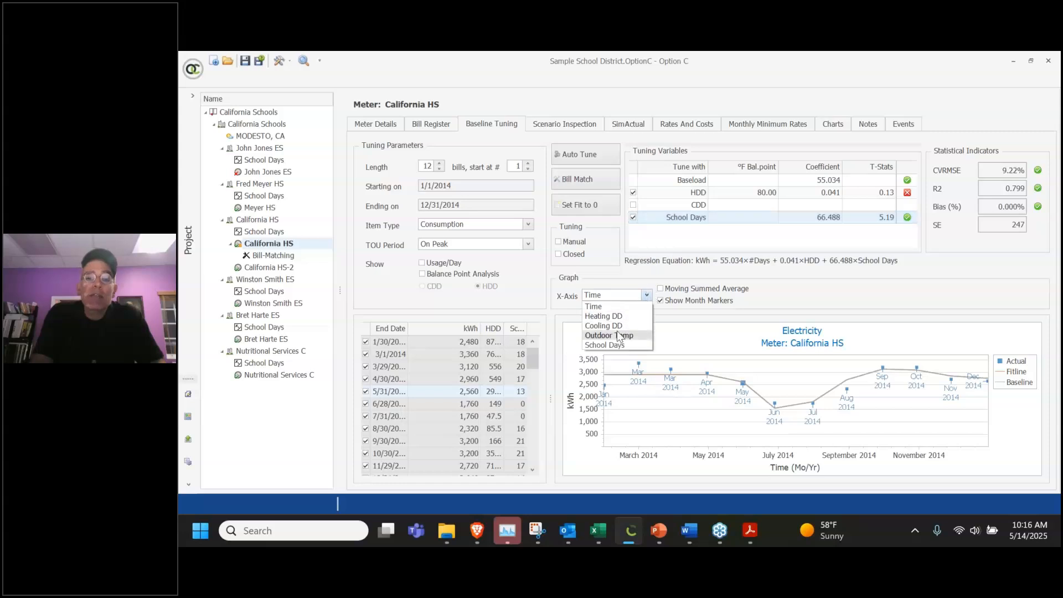
click(615, 317)
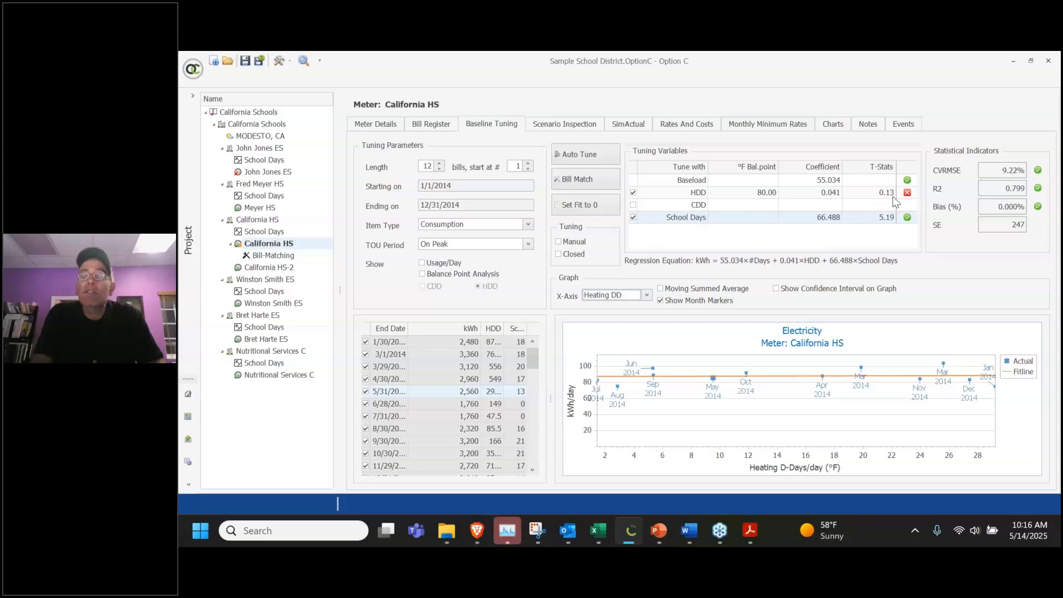
Reopen the California HS balance point analysis and set the HDD balance point to 56 °F from its list
click(423, 274)
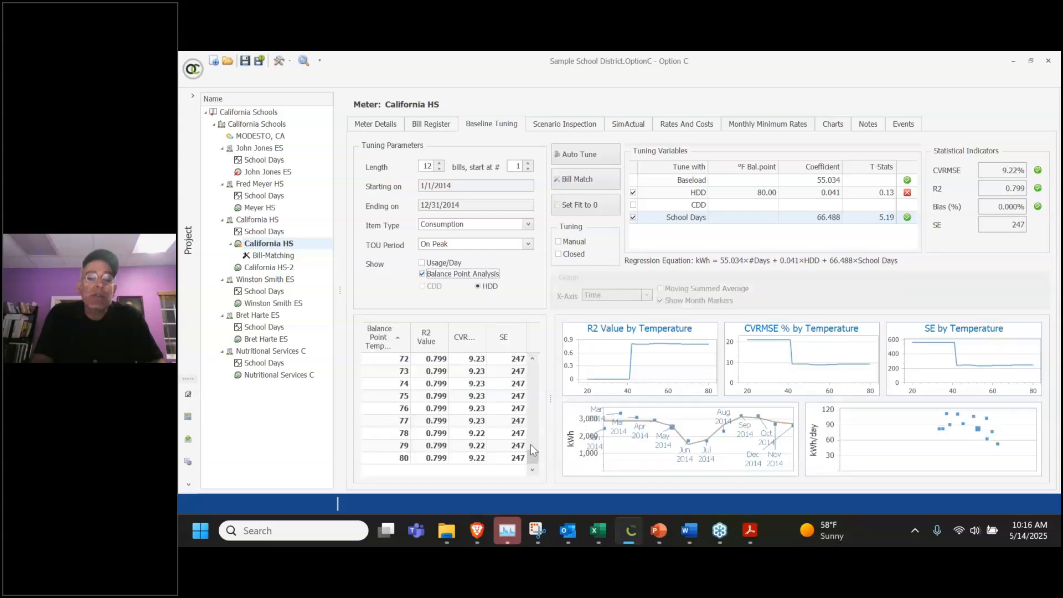
drag(534, 458, 536, 423)
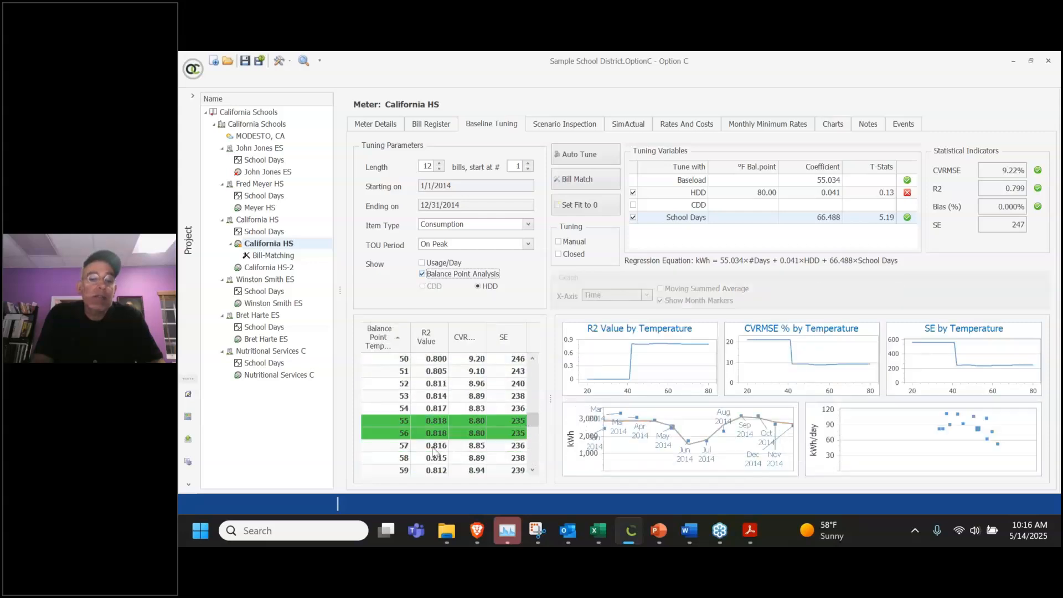
double_click(405, 435)
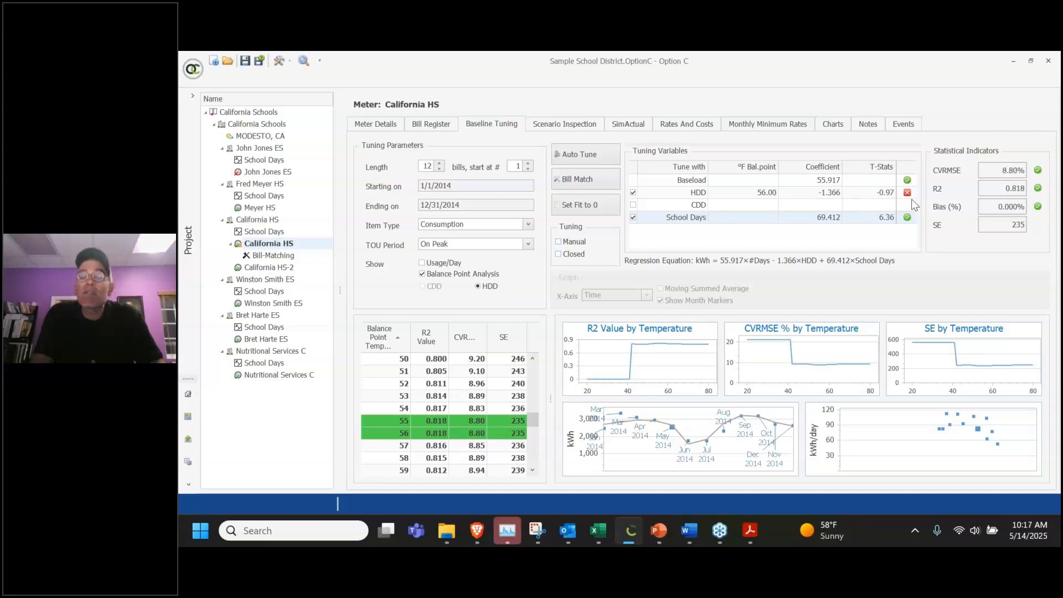
click(878, 193)
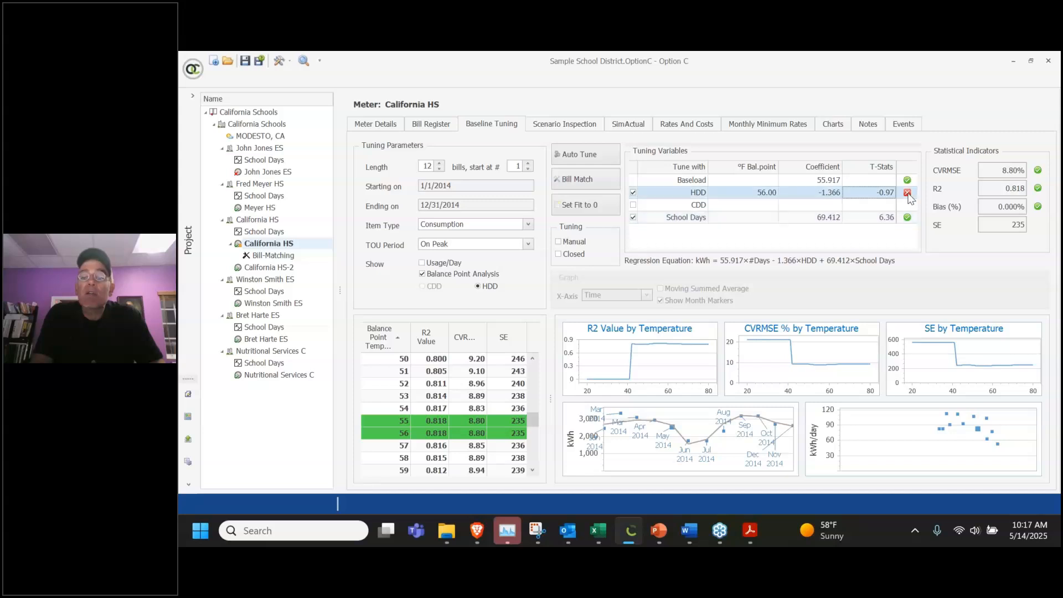
Replace HDD with CDD in the California HS tuning variables and set the CDD balance point to 75 °F from the analysis
click(633, 192)
click(634, 205)
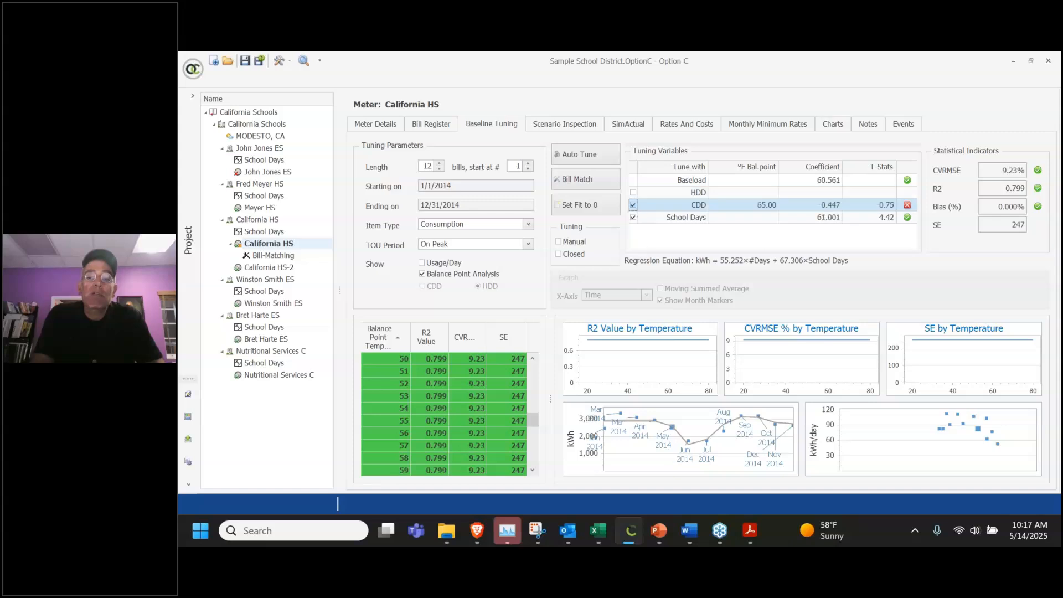
click(535, 437)
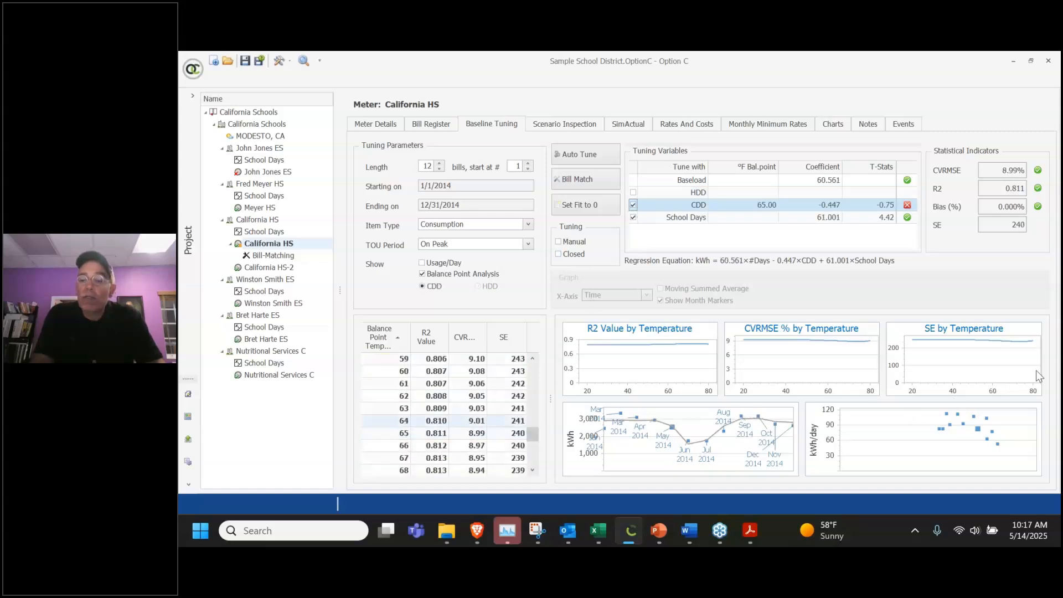
scroll(540, 440, down, 4)
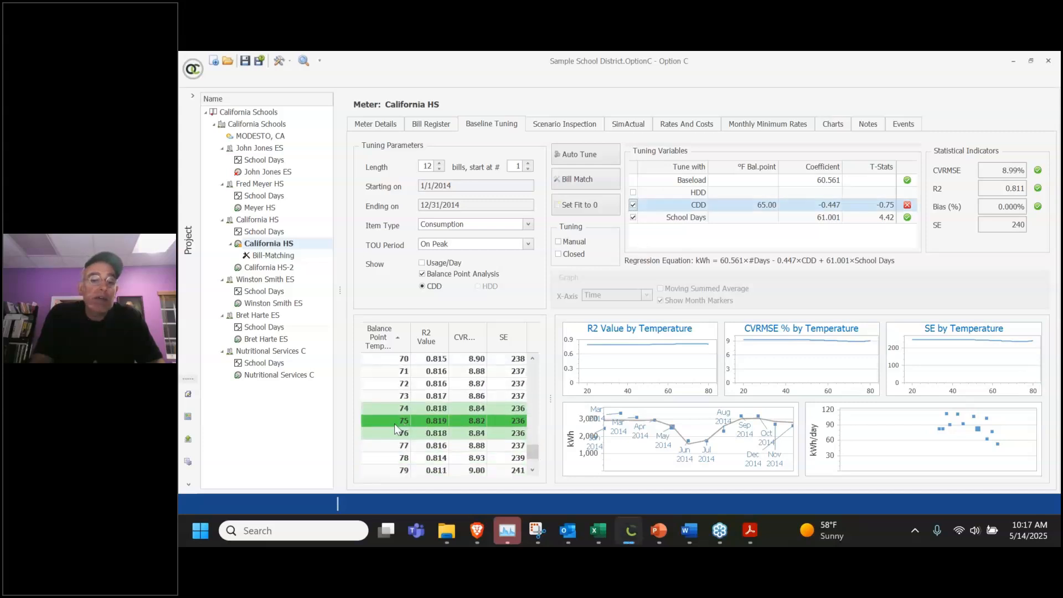
click(396, 424)
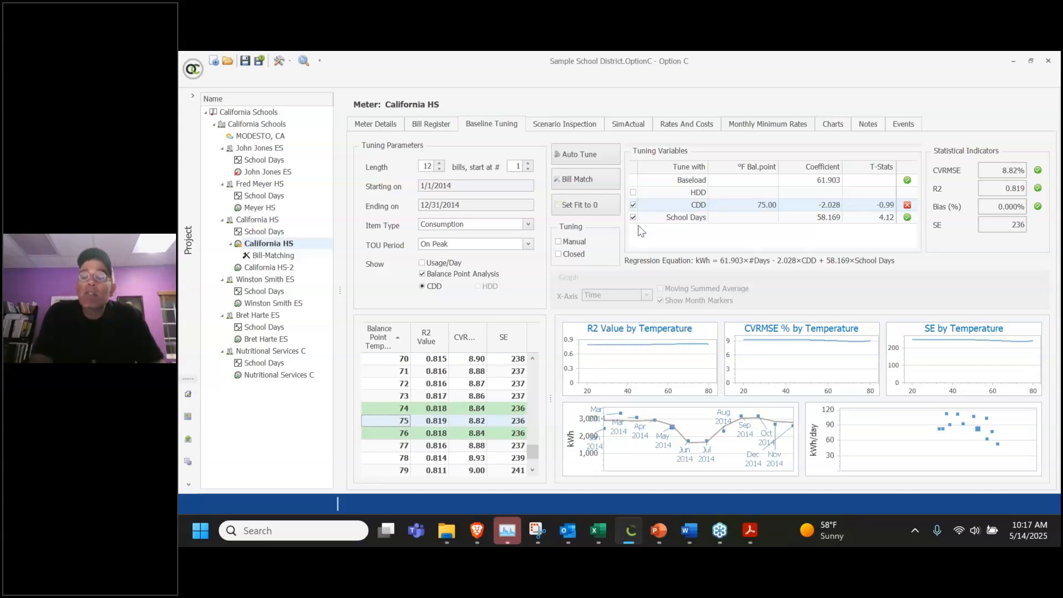
Remove CDD from the California HS tuning variables, close the balance point analysis and plot the usage against School Days
click(633, 205)
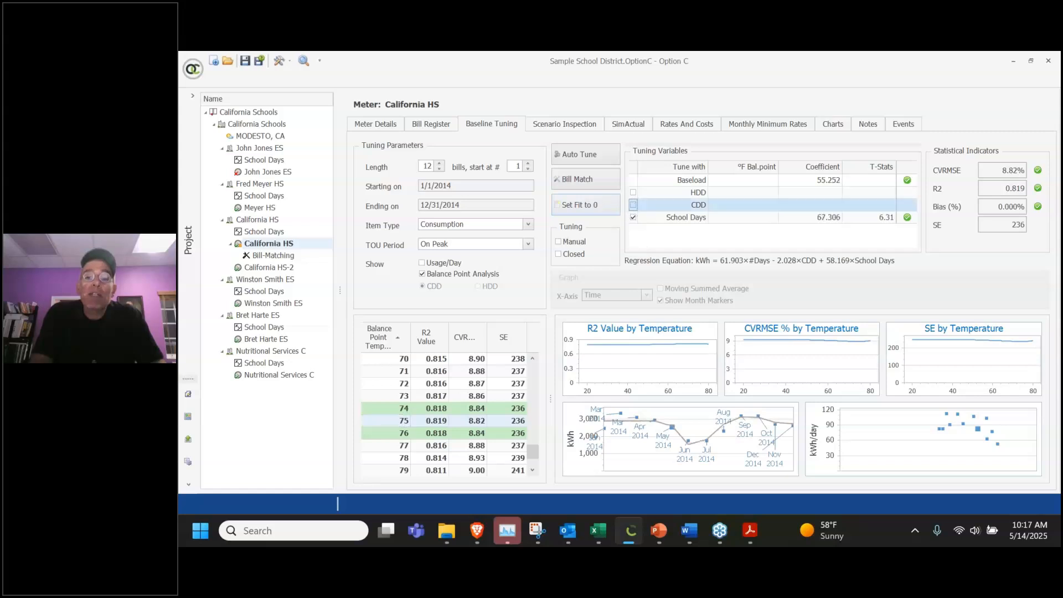
click(422, 274)
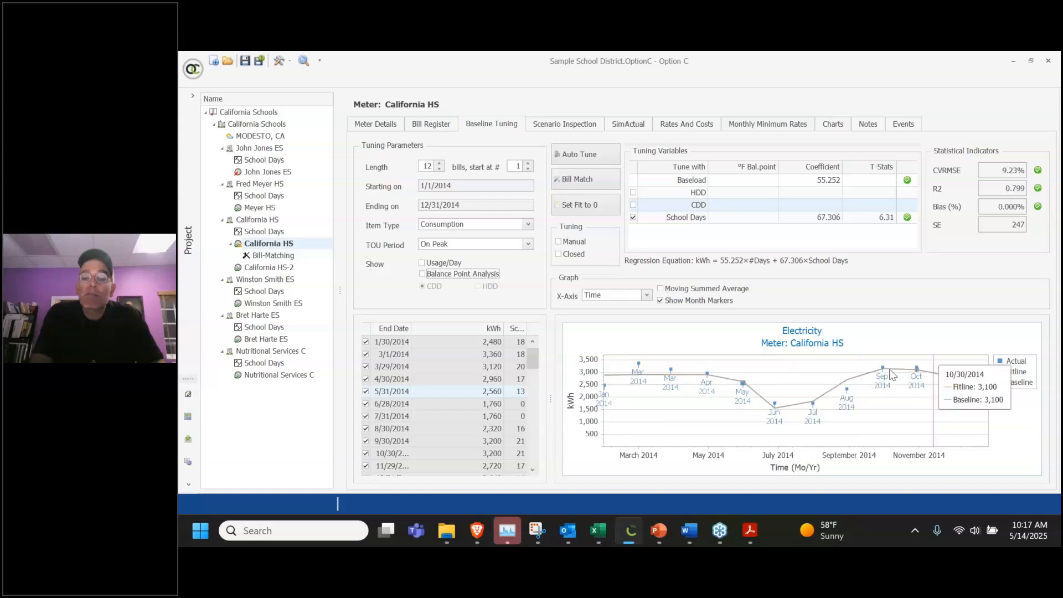
click(647, 295)
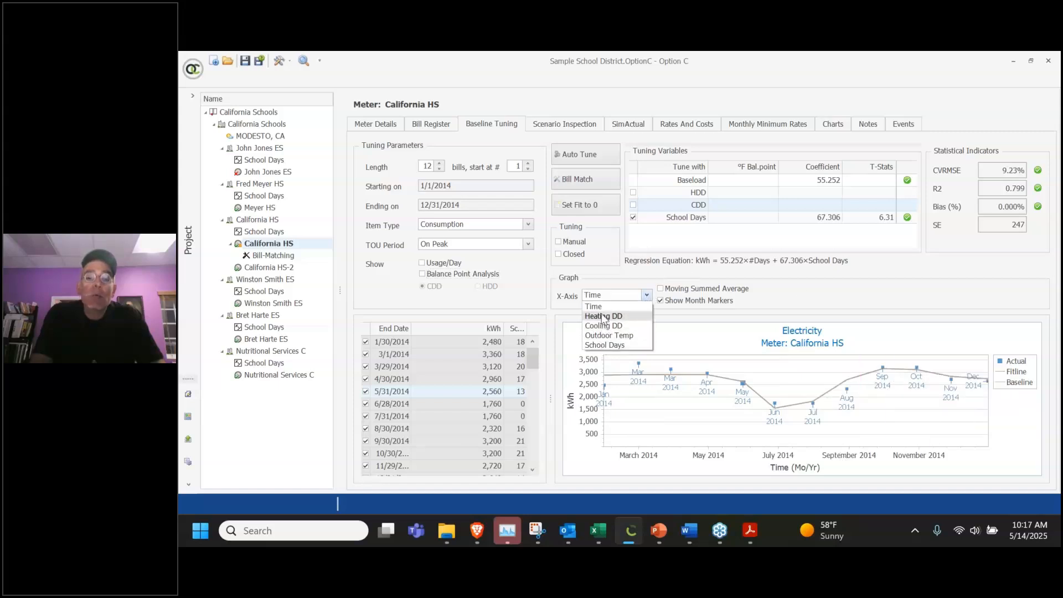
click(603, 345)
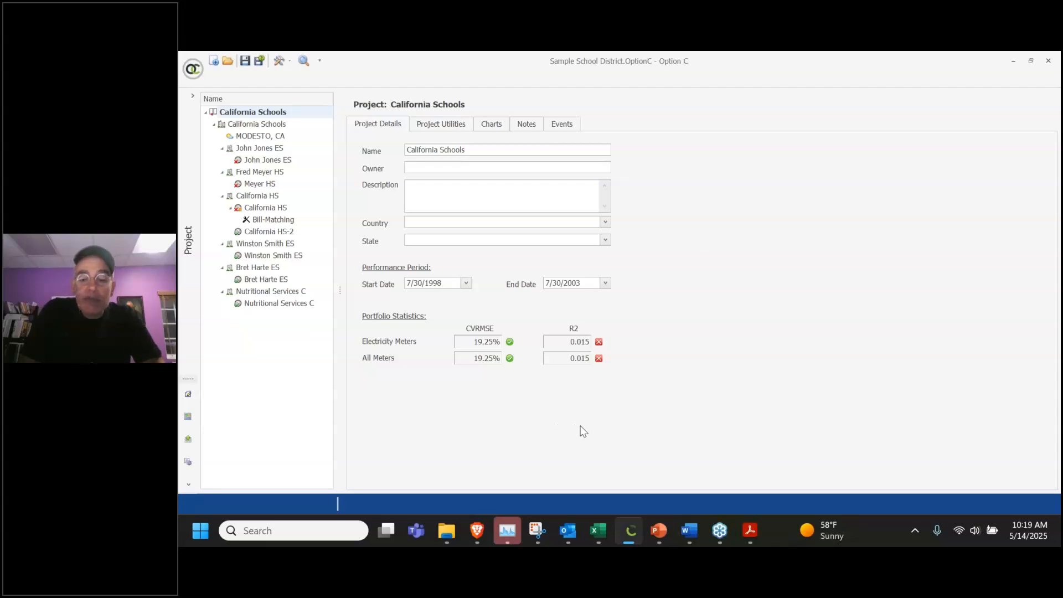
Switch to the Cypress-Fairbanks 2024-2025 district calendar PDF in Acrobat and examine the monthly school days and holidays
click(751, 531)
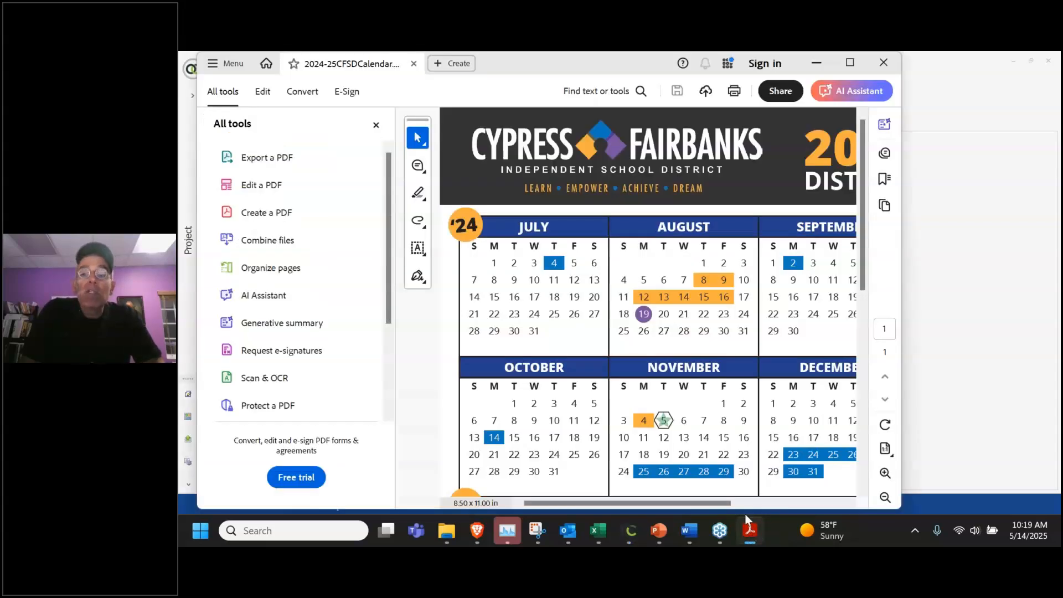
click(852, 72)
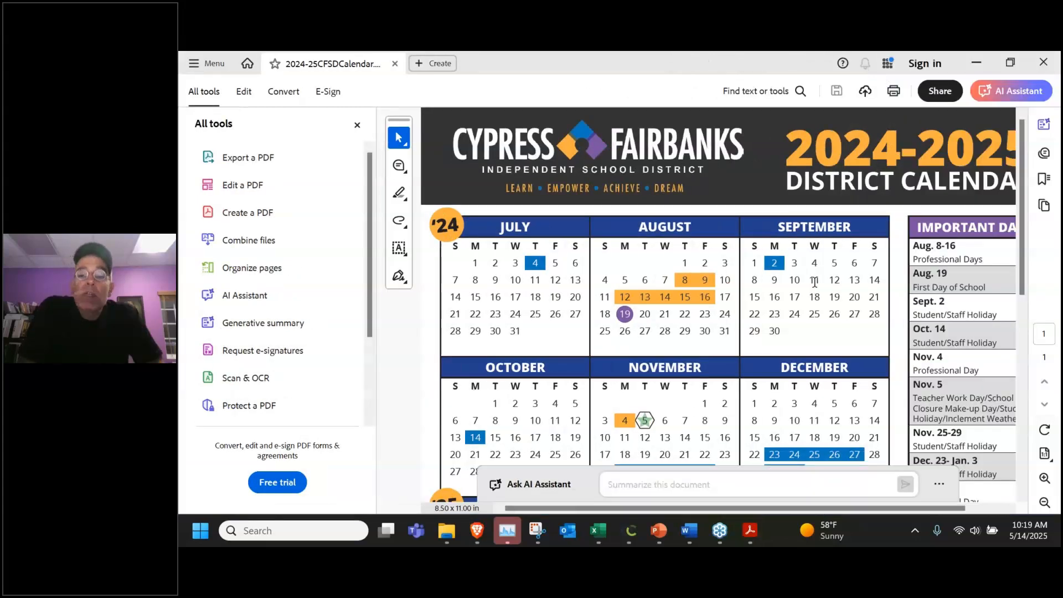
drag(1023, 226, 1016, 311)
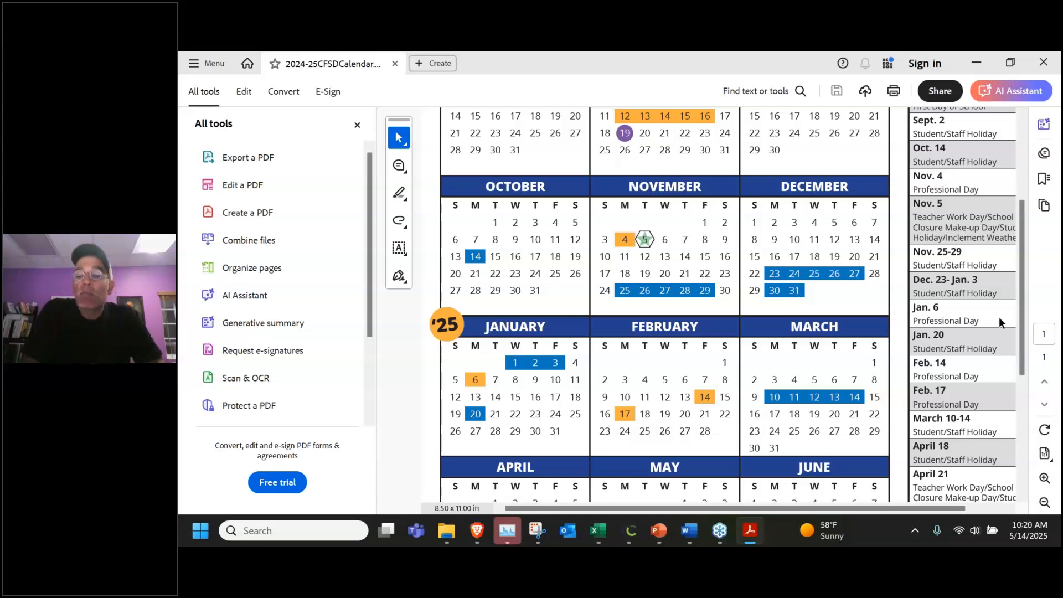
drag(1025, 311, 1017, 339)
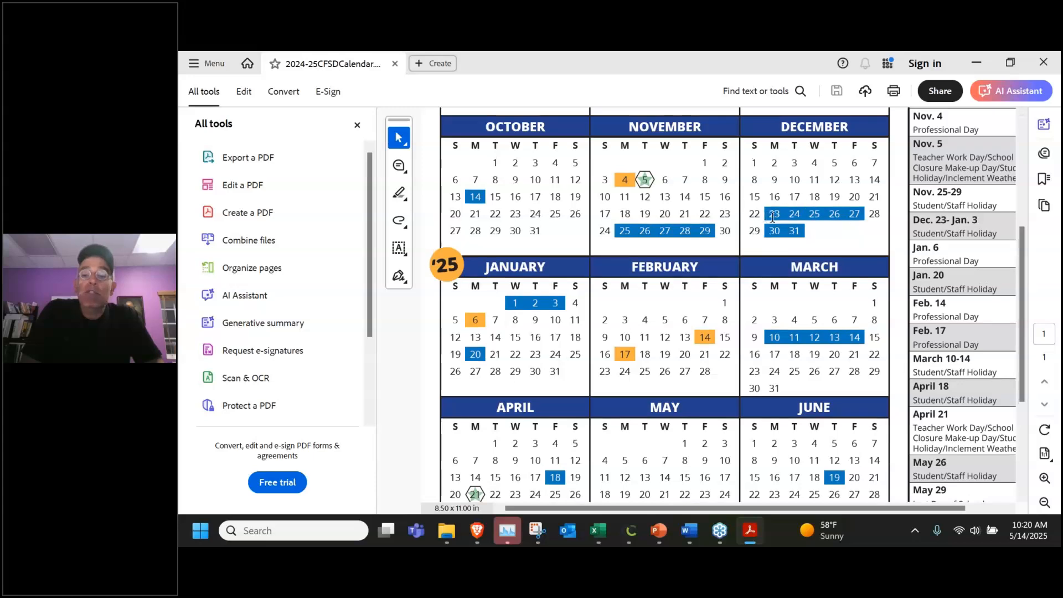
drag(881, 216, 875, 214)
click(876, 215)
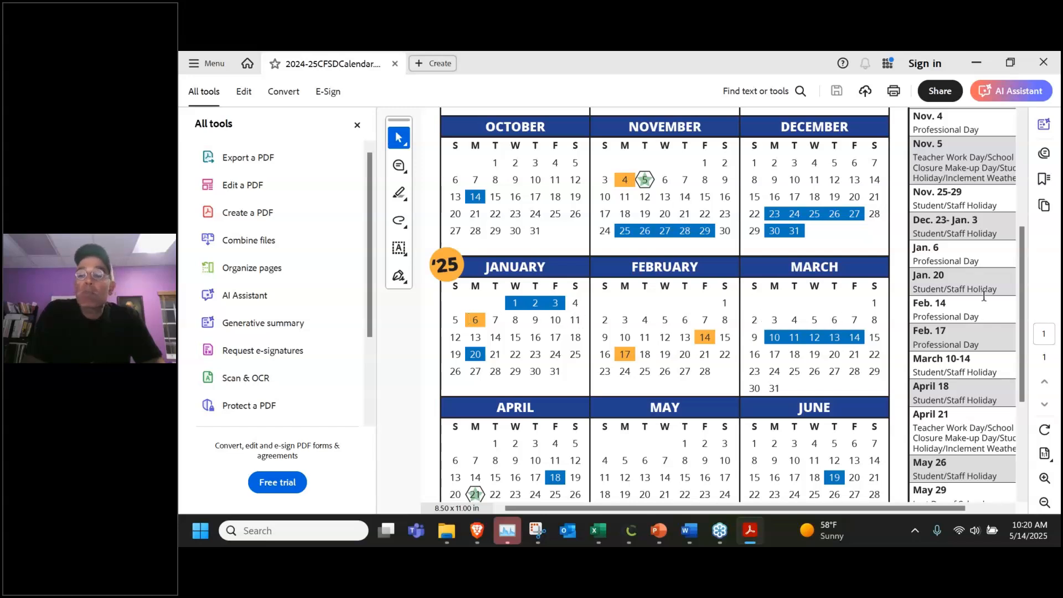
drag(1025, 332, 992, 283)
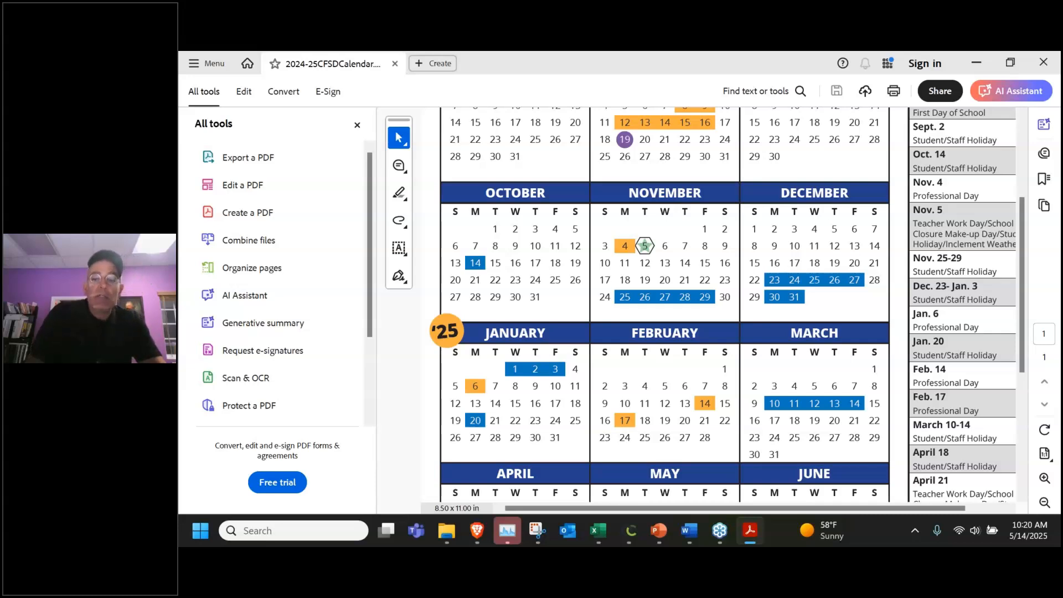
scroll(1024, 322, down, 1)
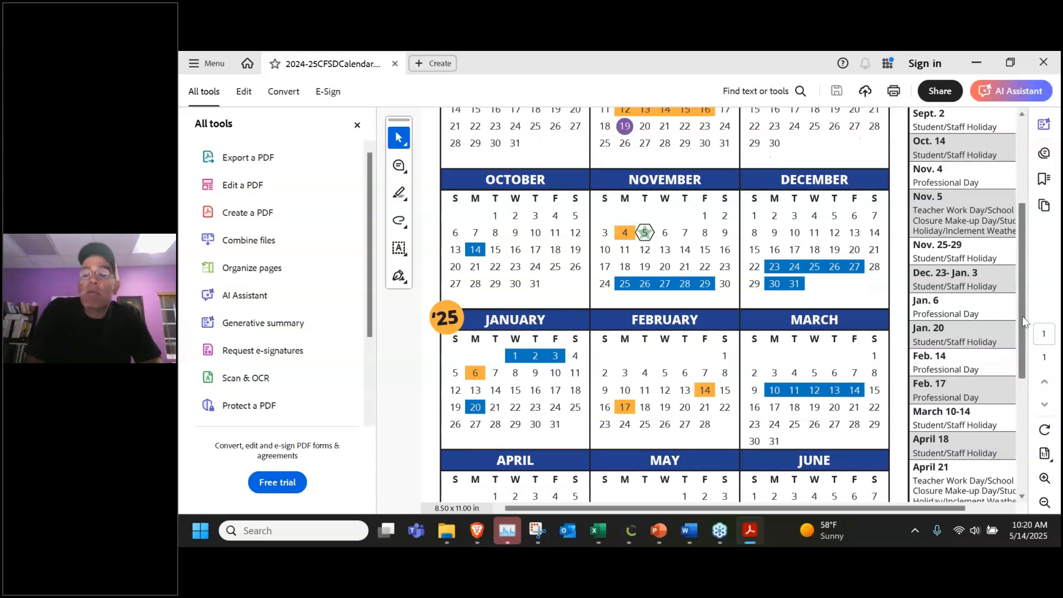
scroll(1023, 321, down, 3)
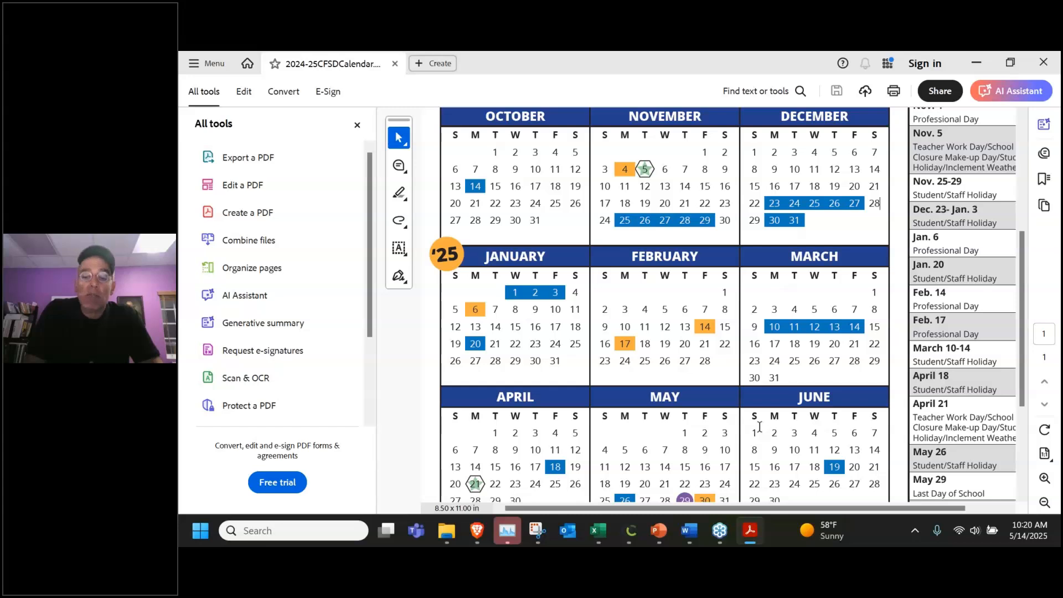
Switch to the OC Adv Webinar workbook in Excel and copy all Week Ending Date and # Days rows from 1/3/2014 to 11/1/2019
mouse_move(752, 537)
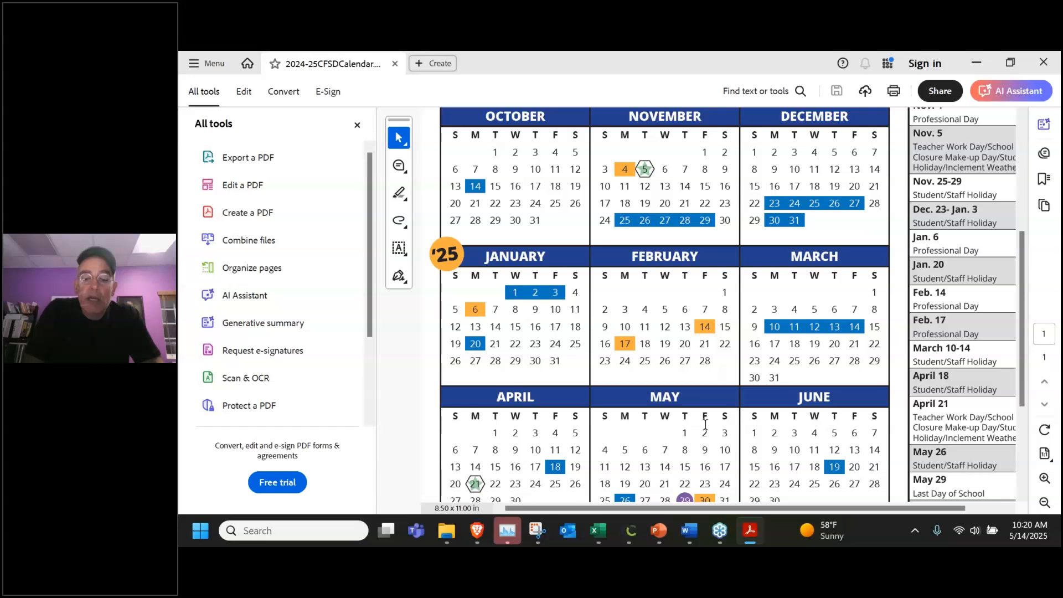
mouse_move(595, 536)
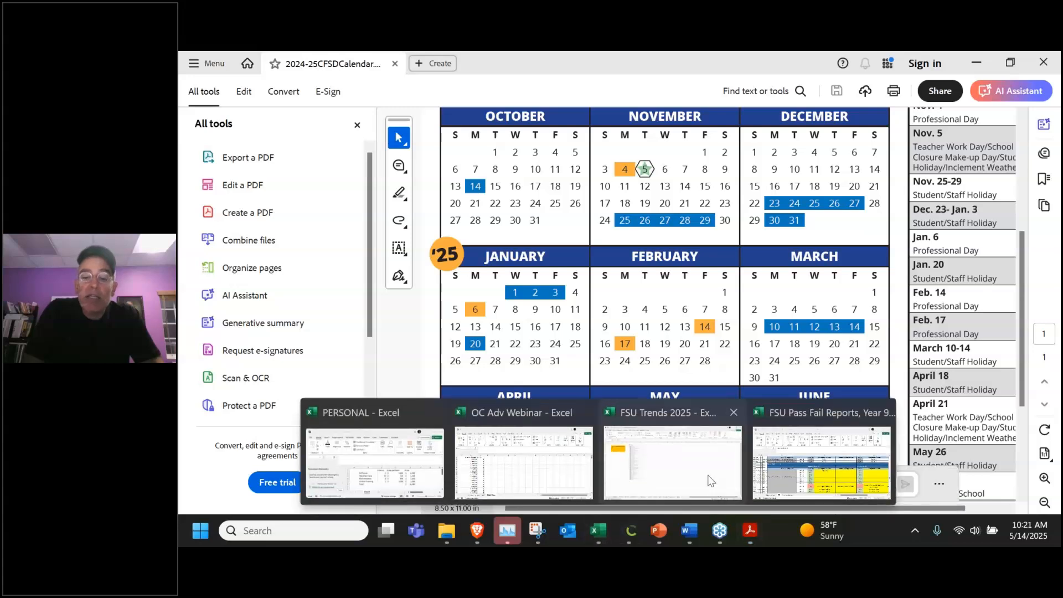
mouse_move(684, 465)
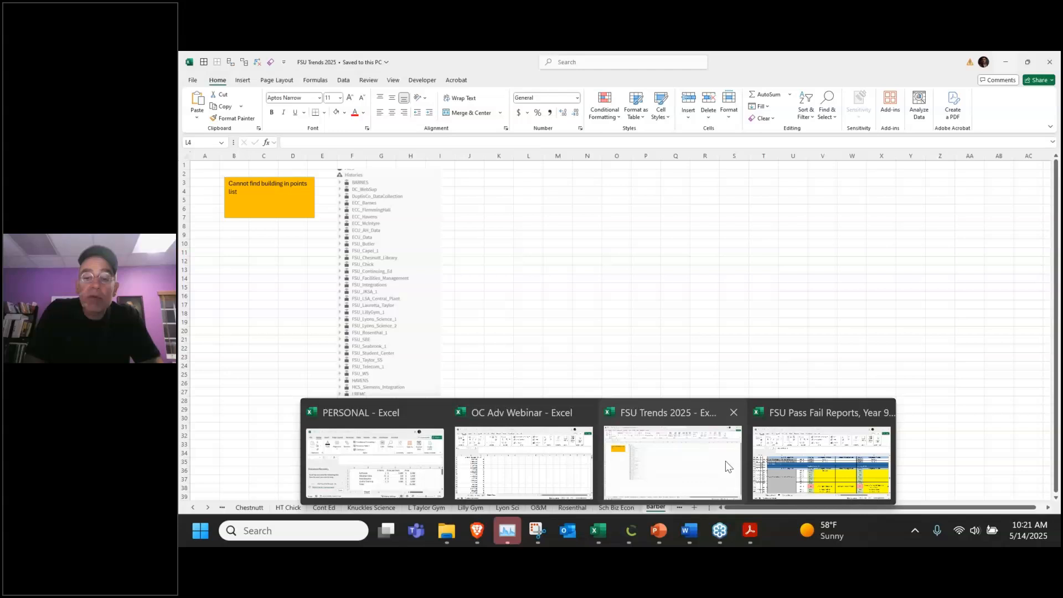
mouse_move(758, 463)
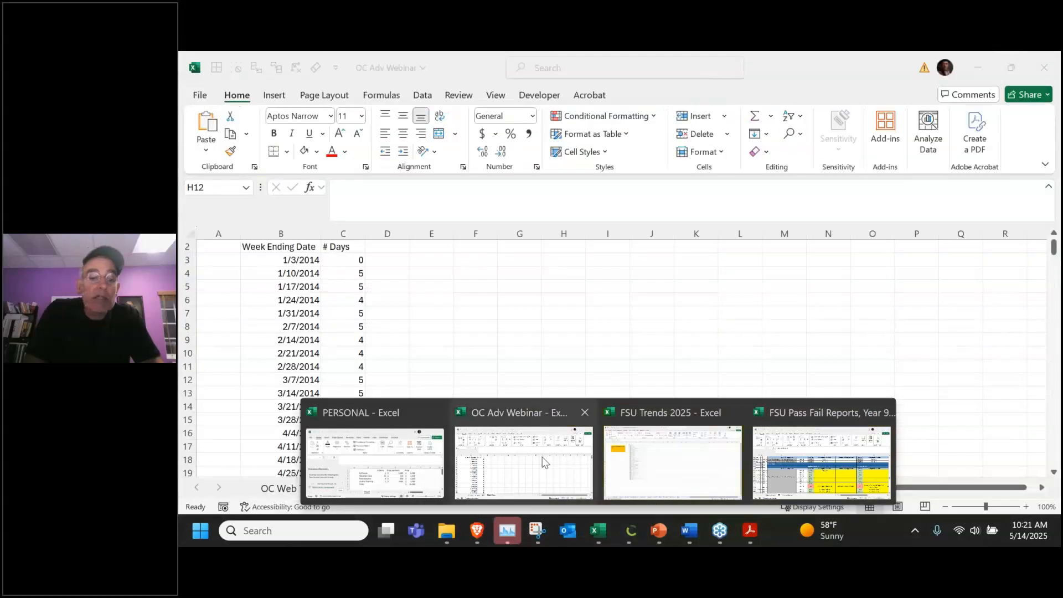
click(544, 463)
click(428, 326)
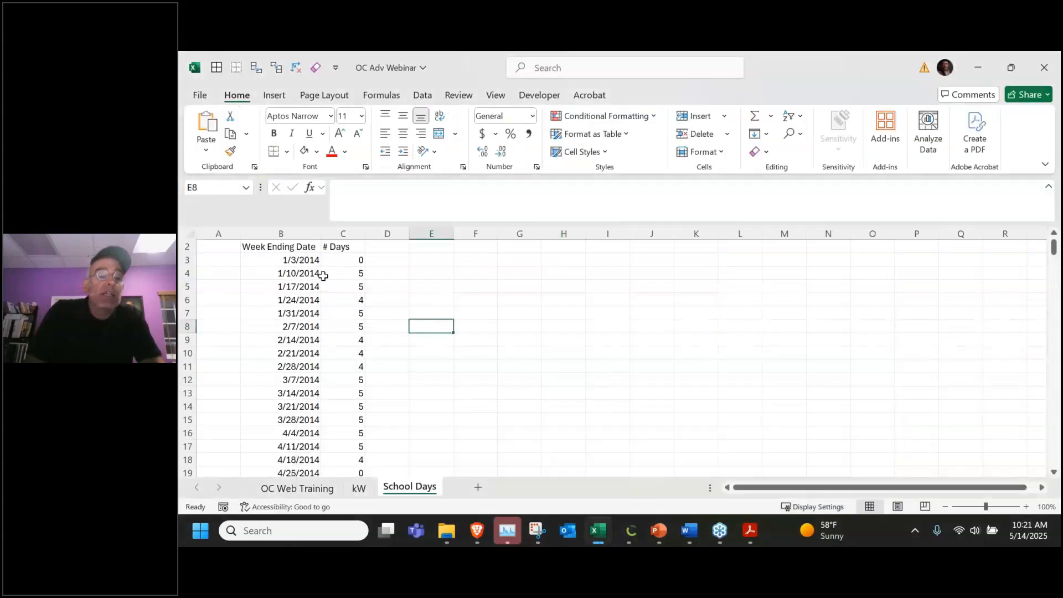
click(292, 262)
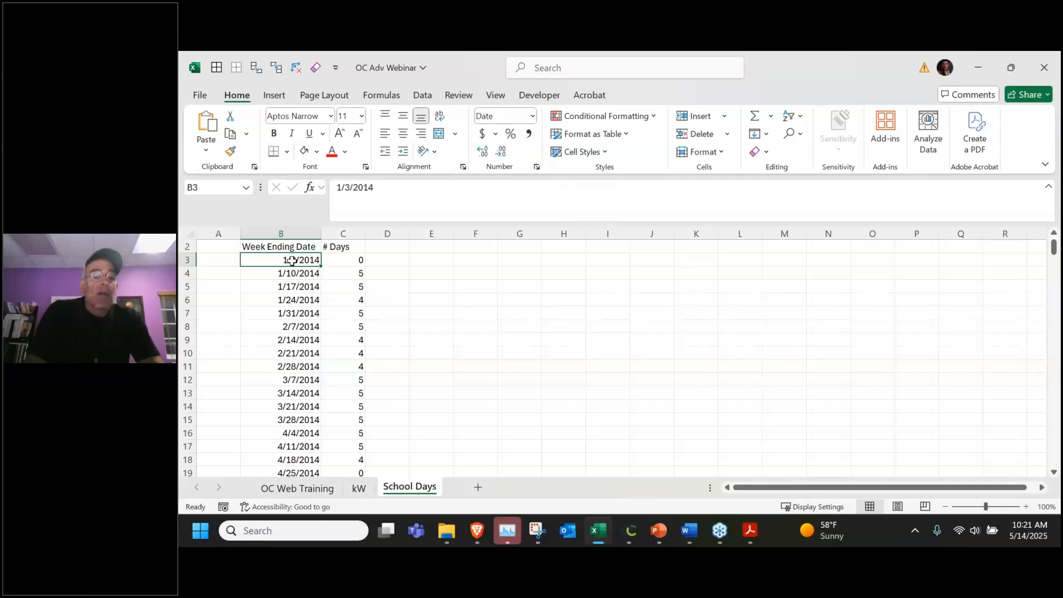
key(shift+Right)
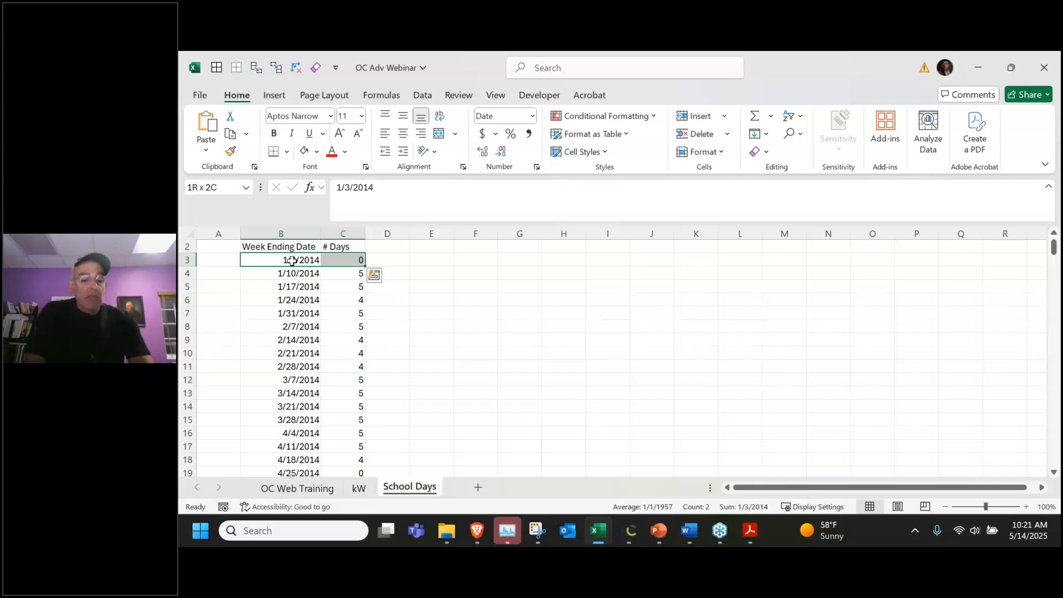
key(ctrl+shift+Down)
key(ctrl+c)
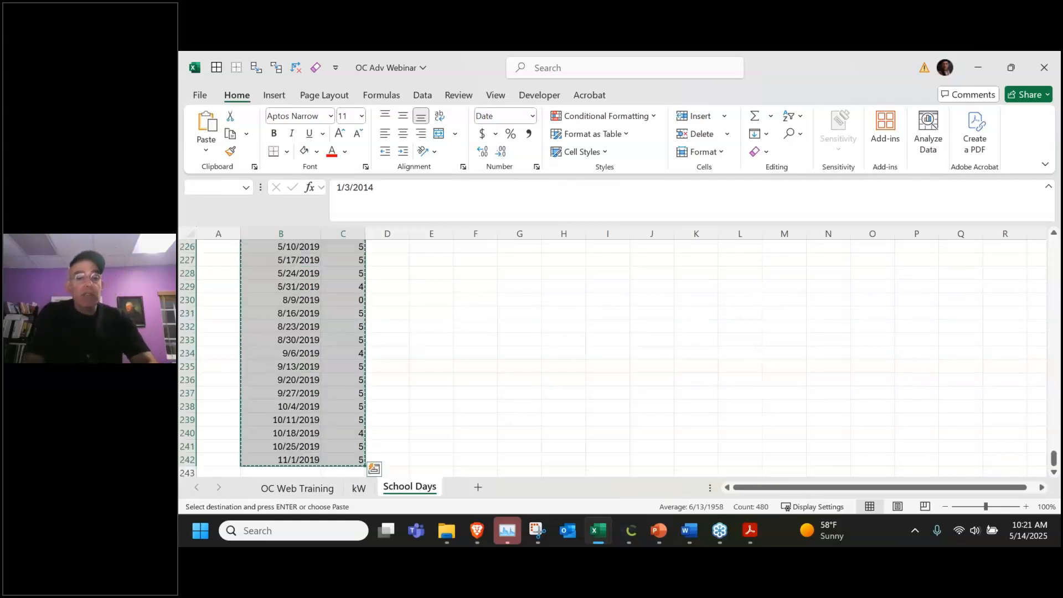
Switch back to Option C and add a new variable definition to California Schools, keeping its level at Project
click(631, 530)
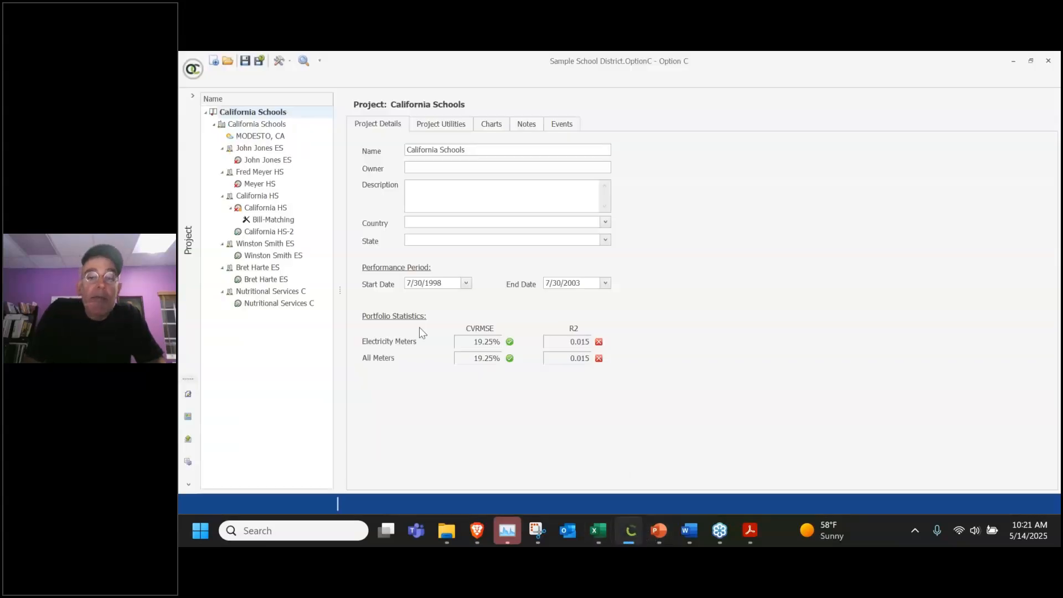
click(191, 247)
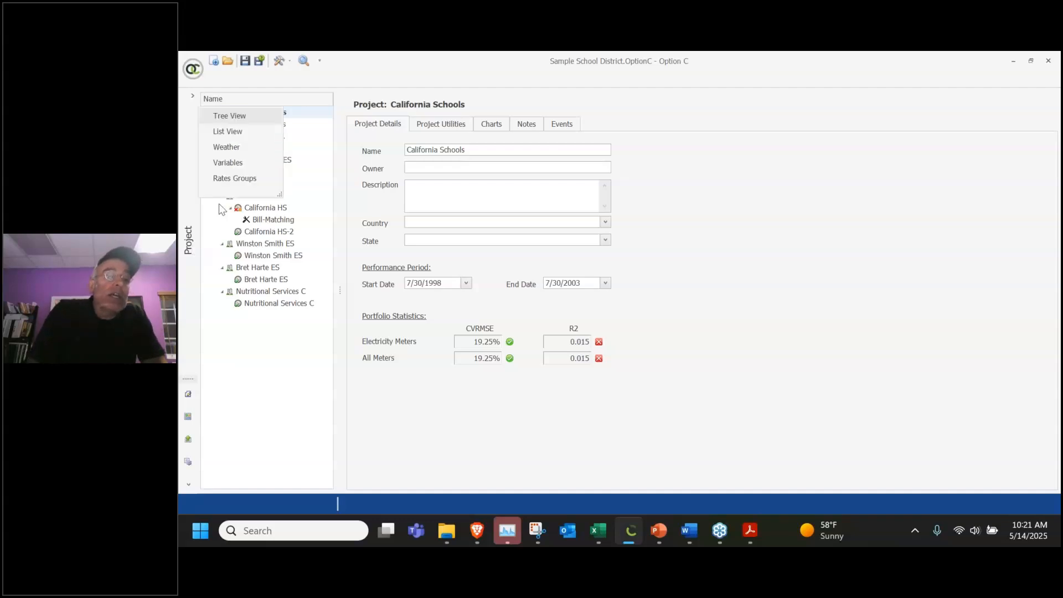
click(238, 165)
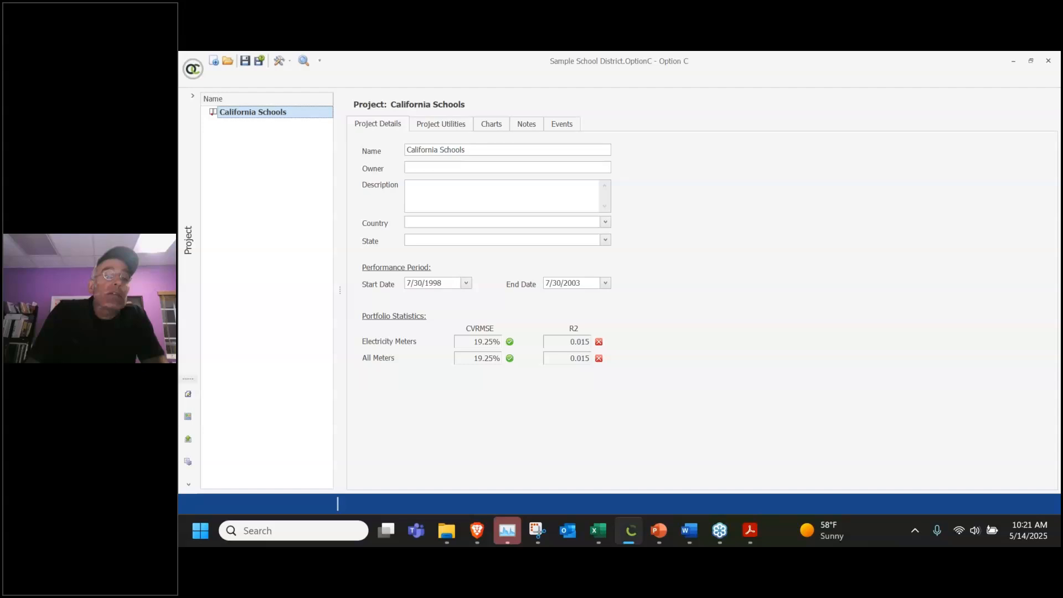
right_click(251, 115)
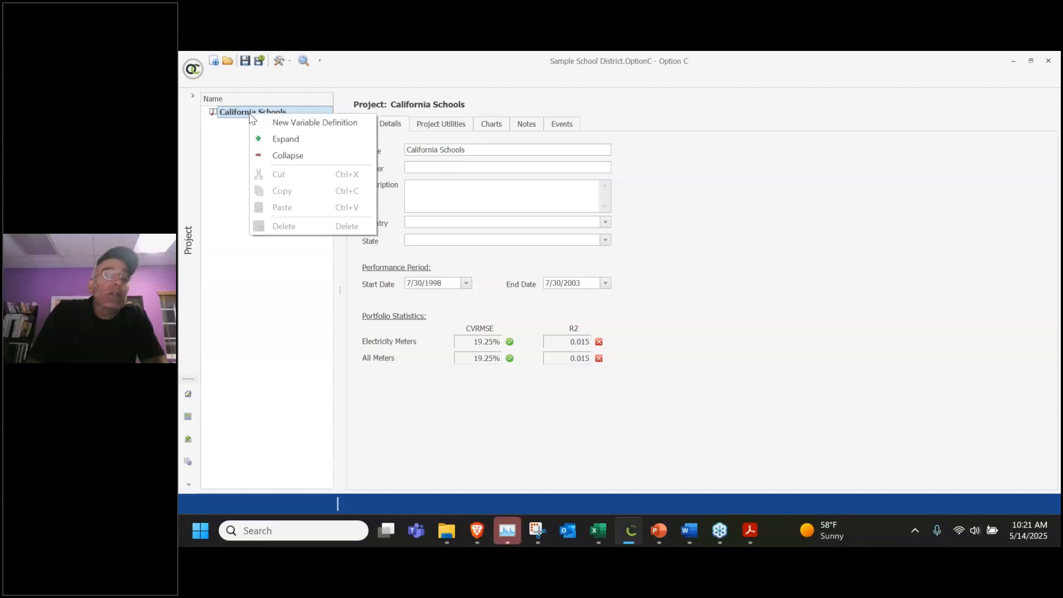
click(290, 122)
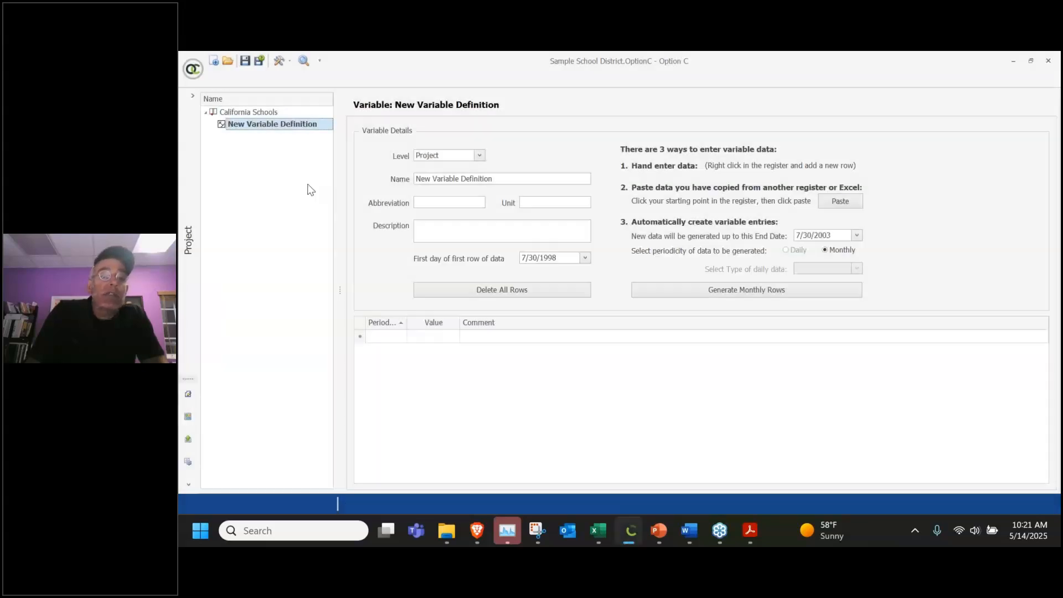
click(480, 156)
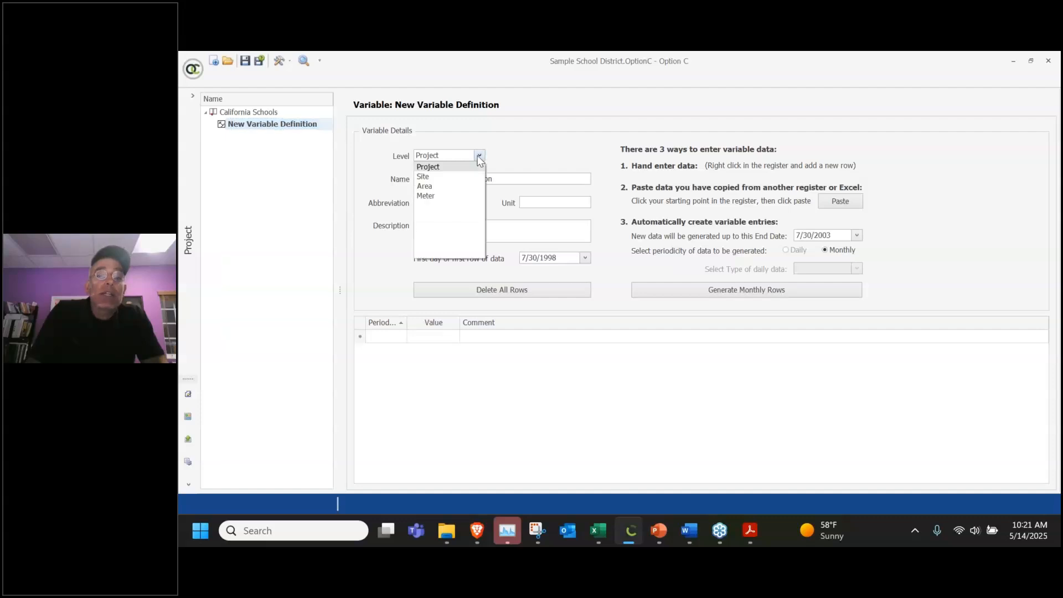
click(479, 156)
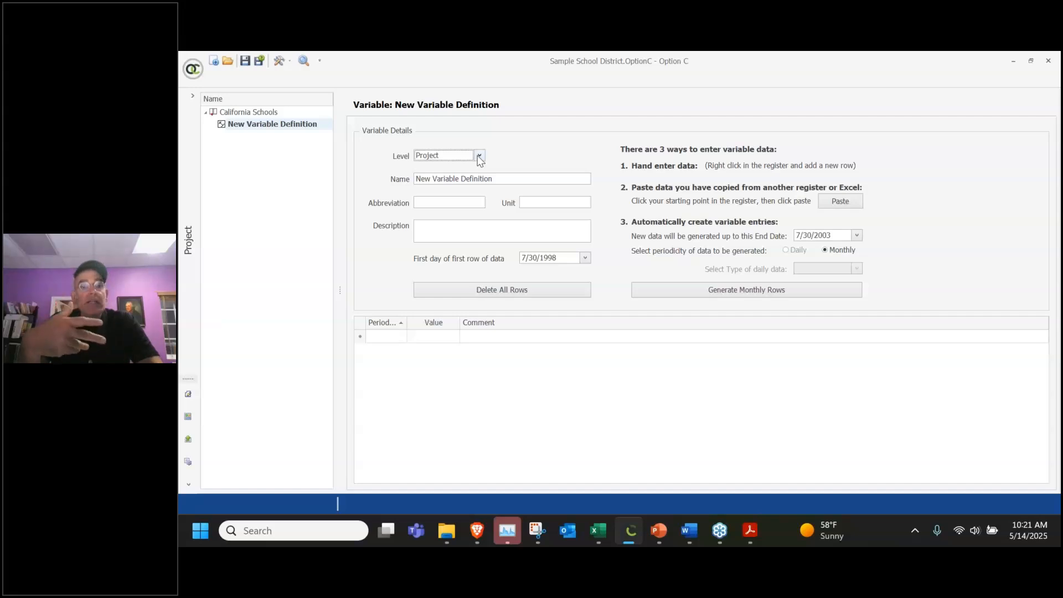
click(479, 157)
click(480, 160)
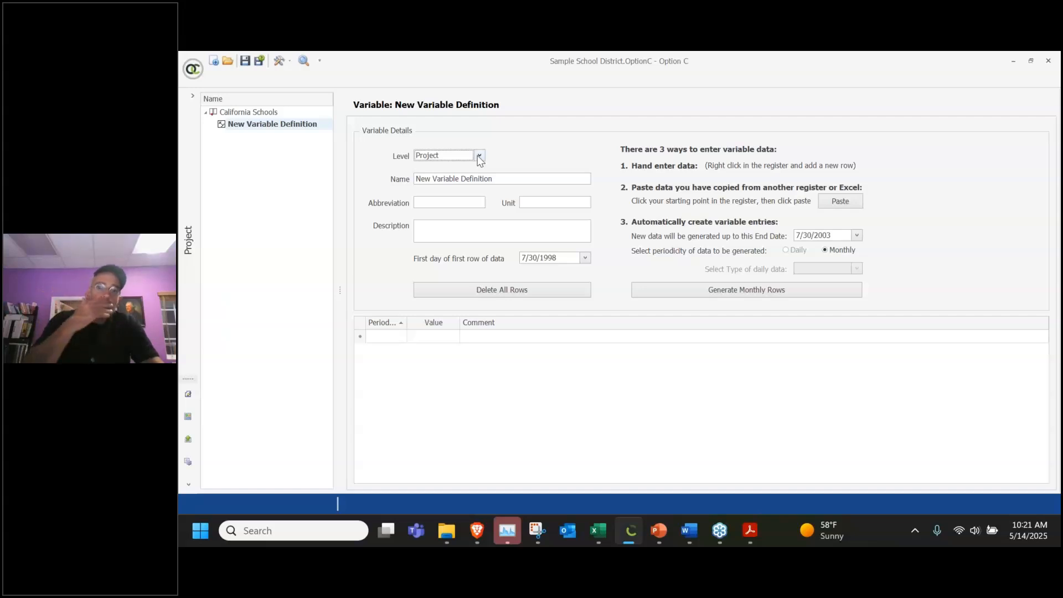
Name the new variable School Days and set both its abbreviation and unit to SDAY
drag(493, 178, 367, 177)
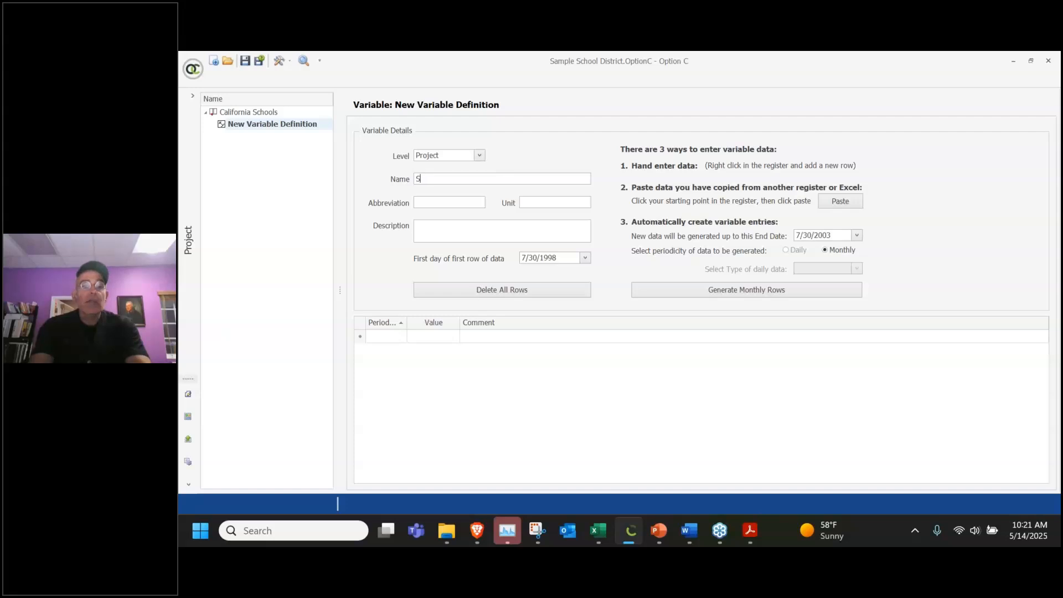
text(ool Days)
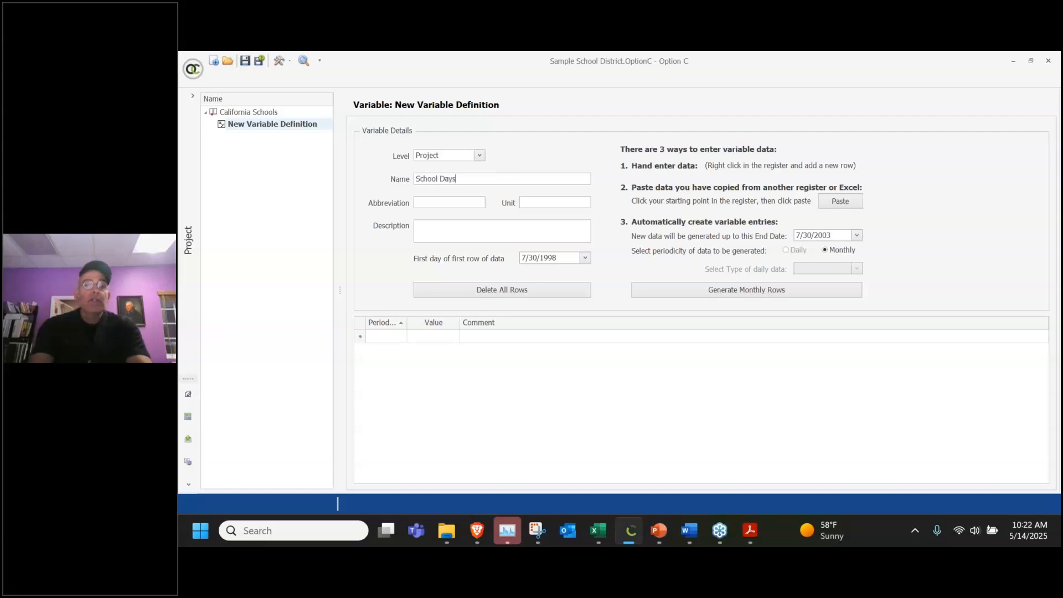
key(Tab)
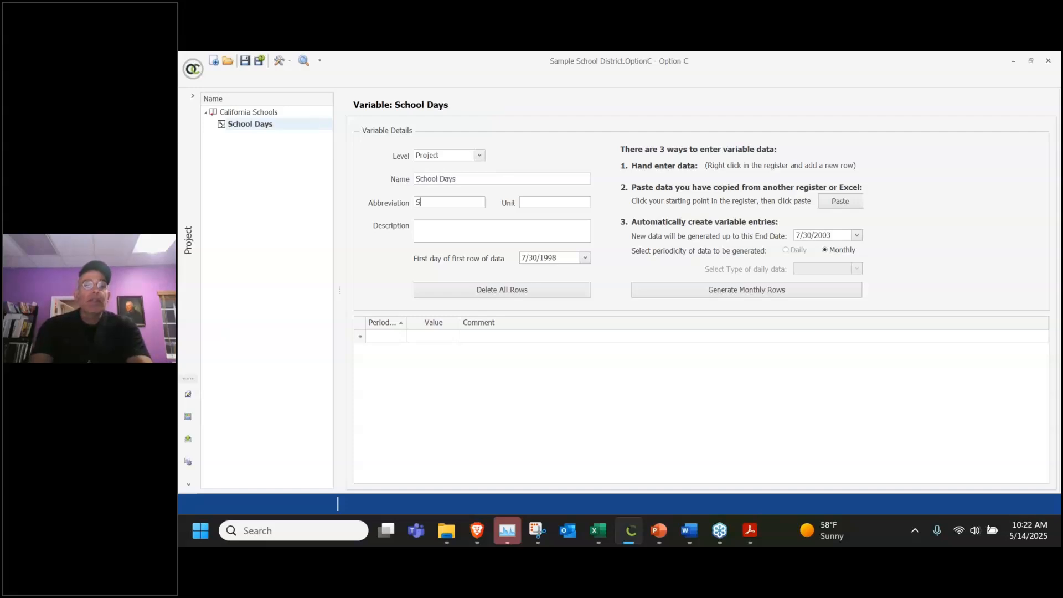
text(SDAY)
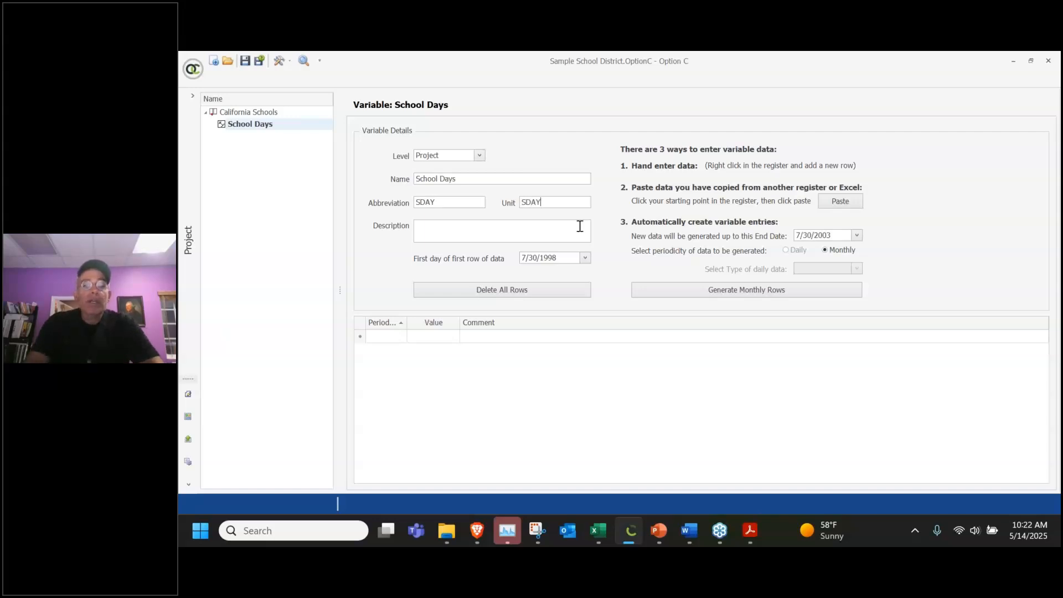
Paste the copied dates and day counts into the School Days register and set the first day of the first row to 12/28/2013
click(392, 336)
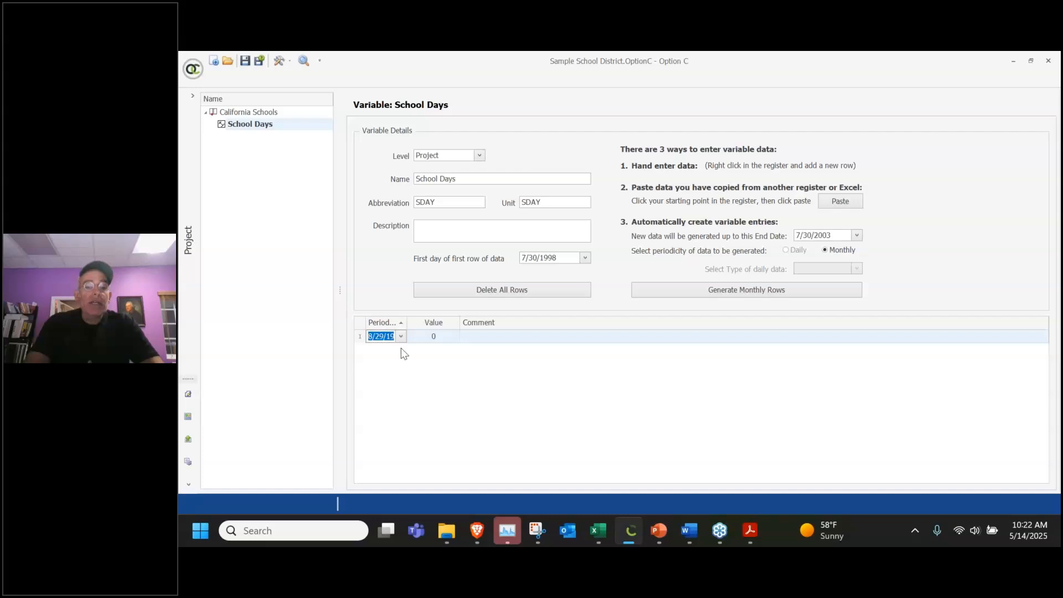
key(ctrl+v)
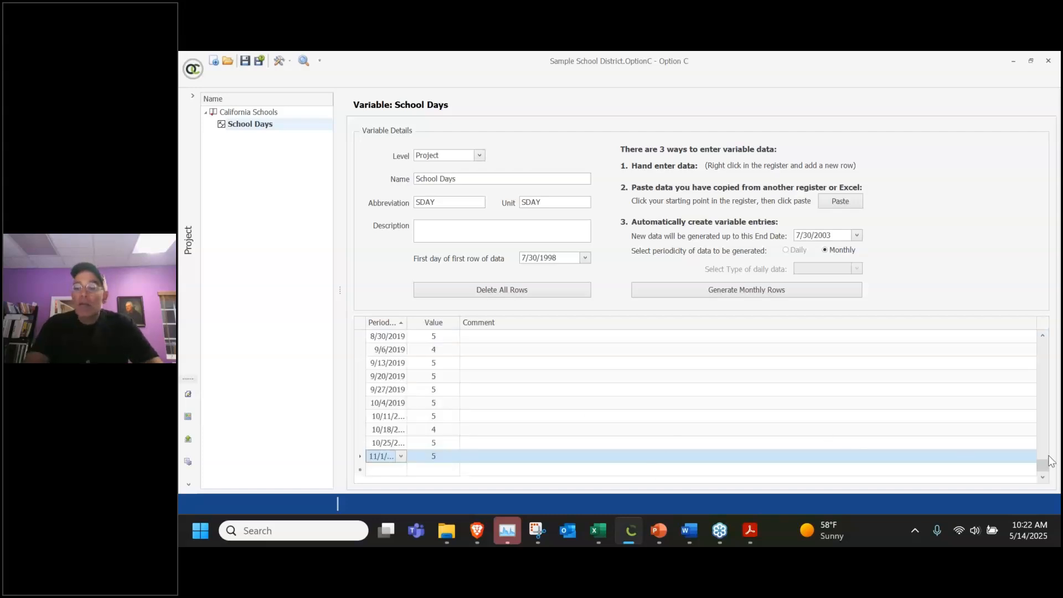
drag(1044, 471, 1045, 350)
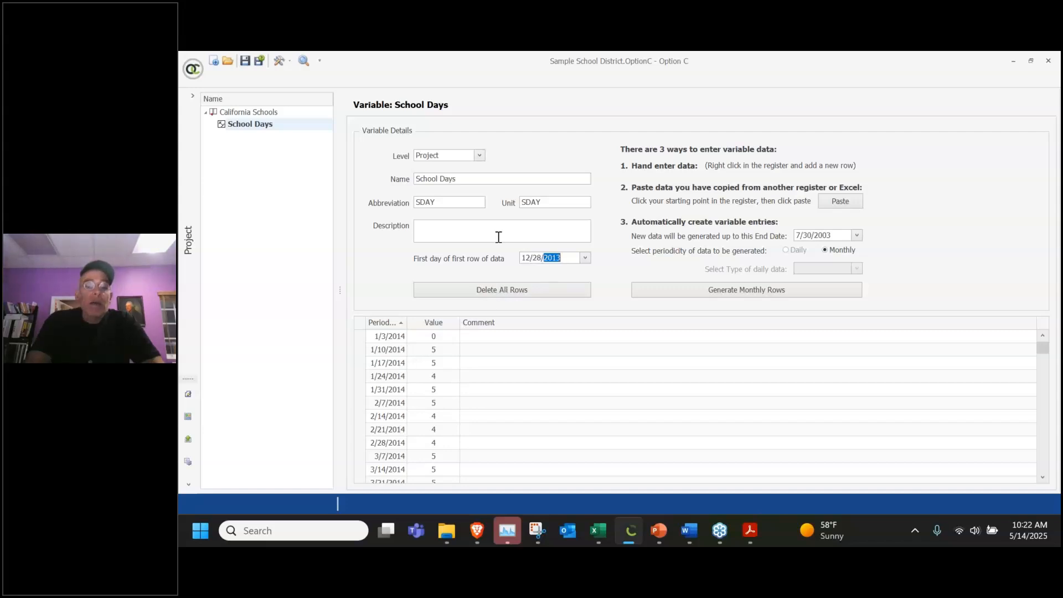
Add the School Days variable value to the California Schools project and include School Days in the John Jones ES meter's tuning
click(499, 236)
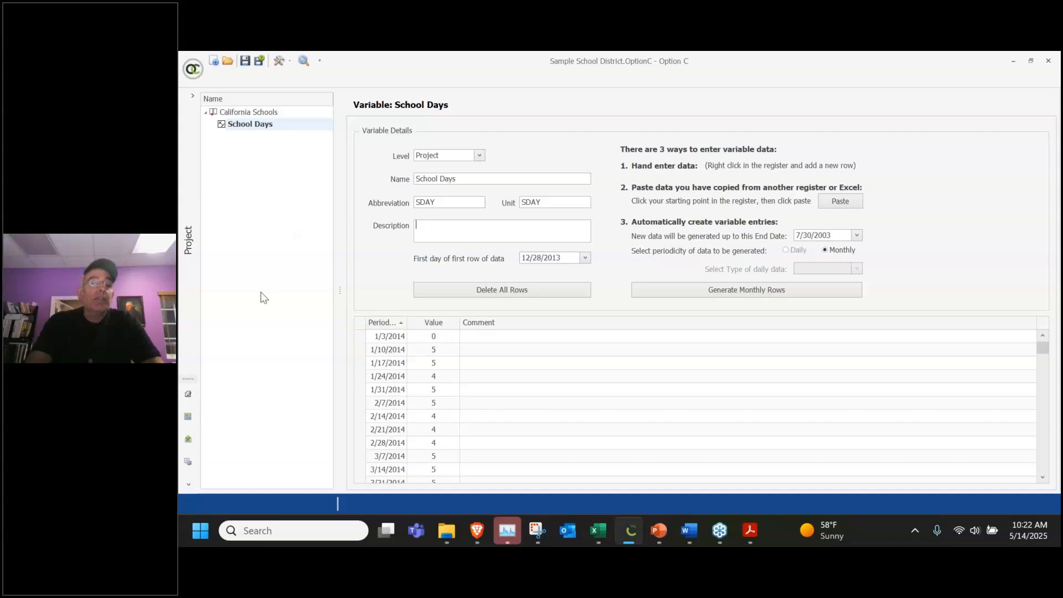
click(189, 247)
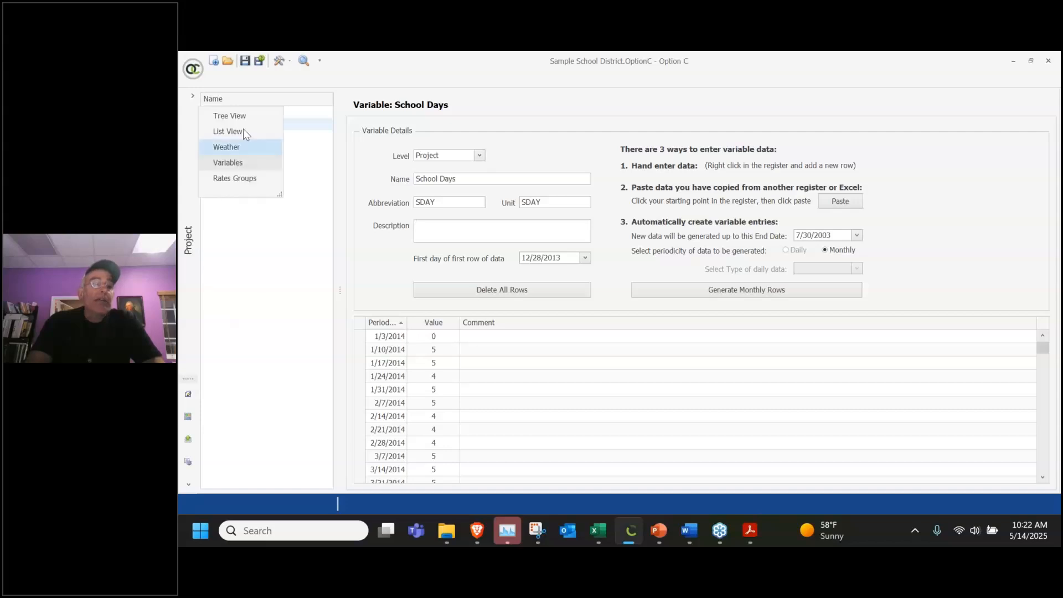
click(229, 115)
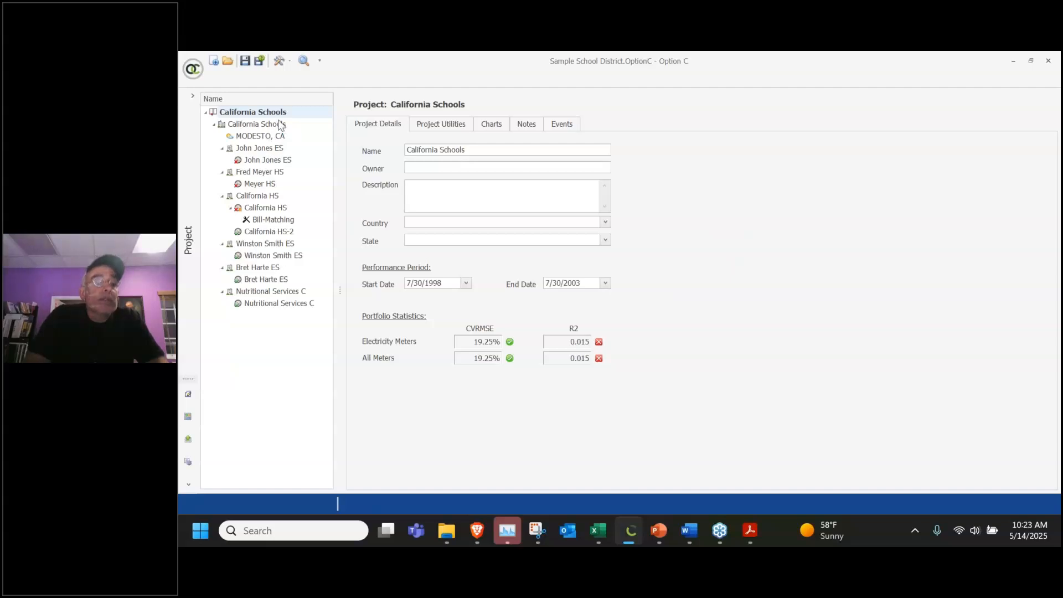
right_click(268, 116)
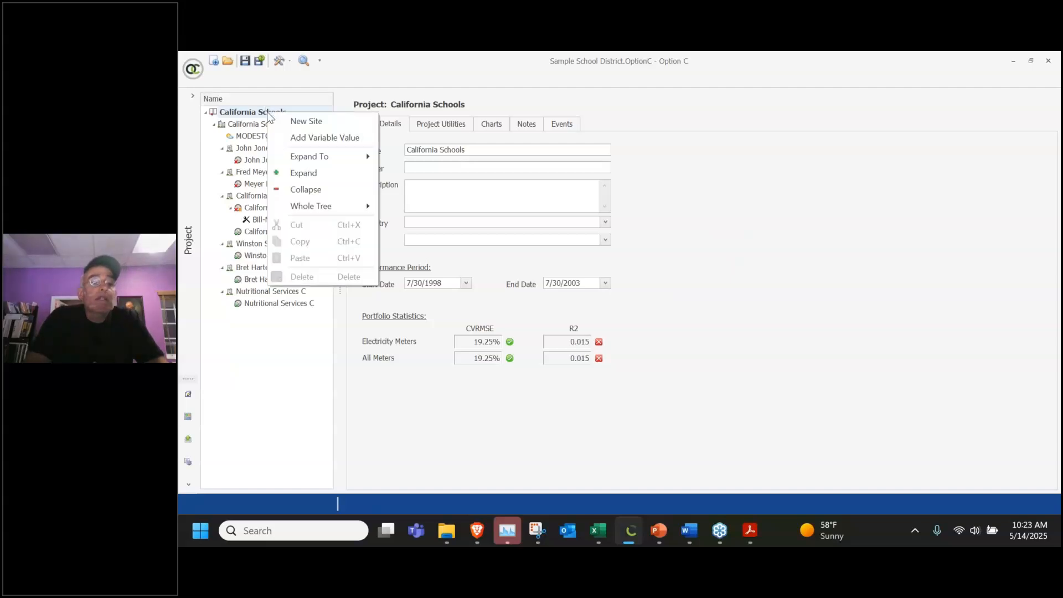
click(304, 138)
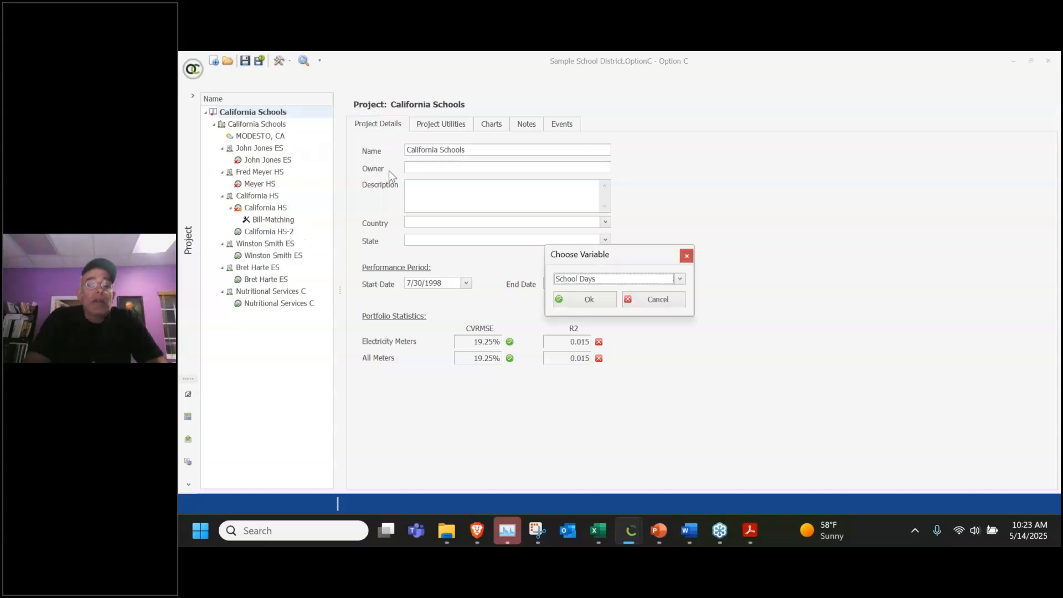
click(572, 300)
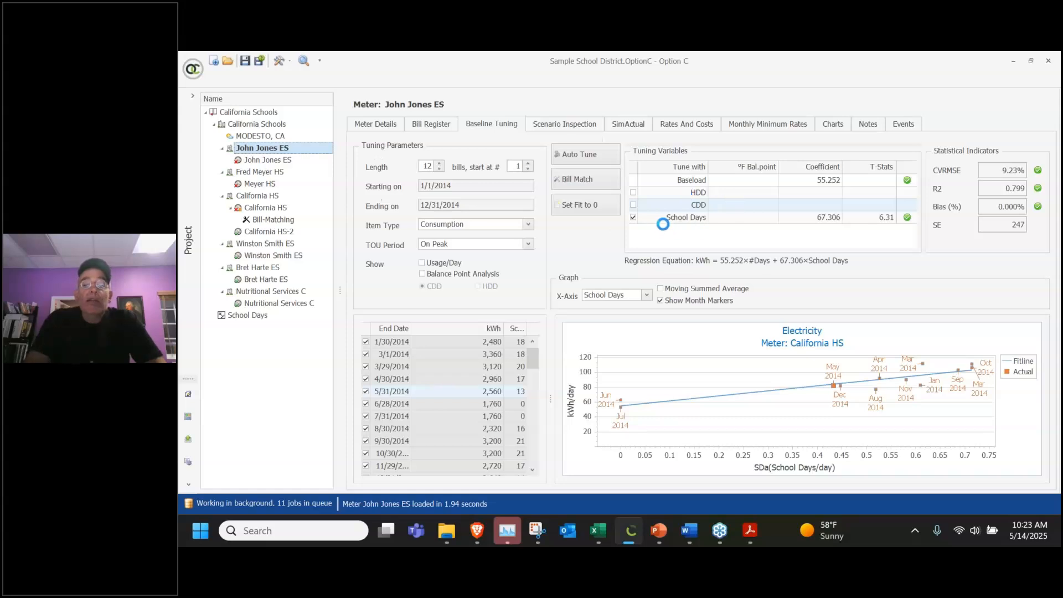
click(634, 218)
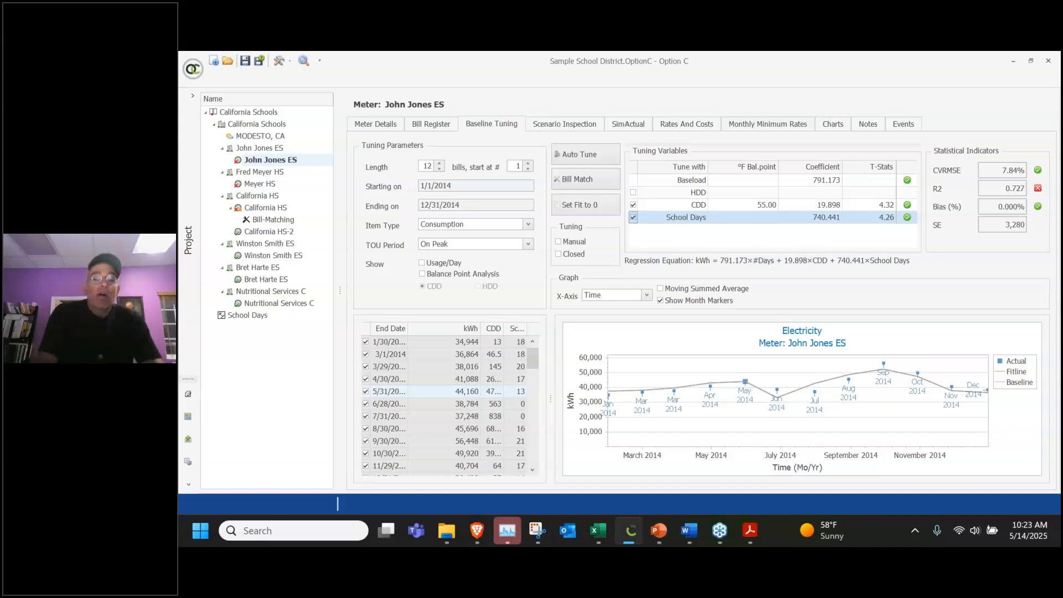
Switch to the OC Adv Webinar workbook in Excel and go to cell B2 of the kW sheet
mouse_move(602, 530)
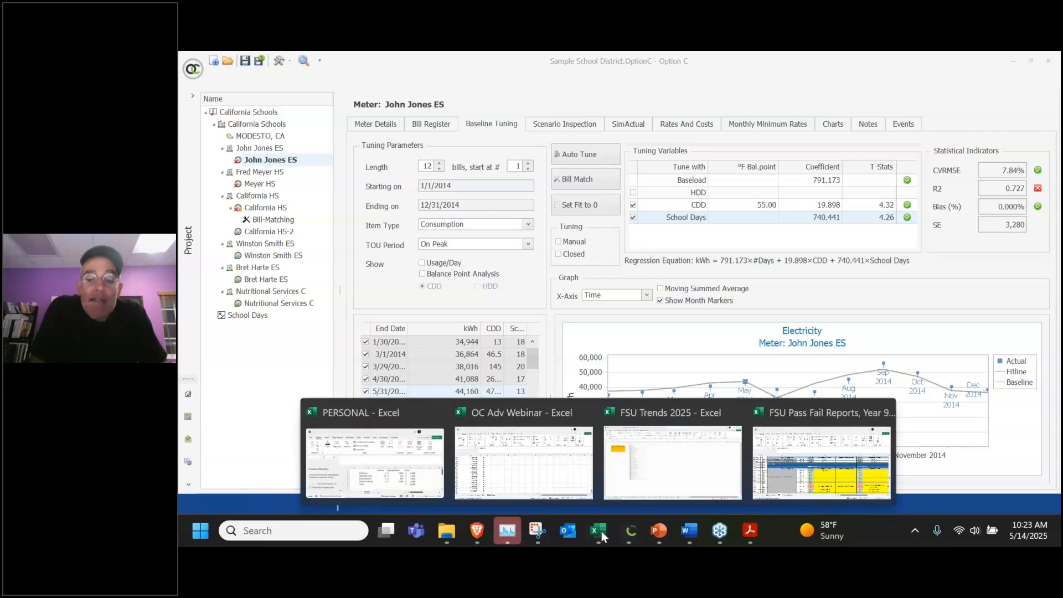
click(546, 484)
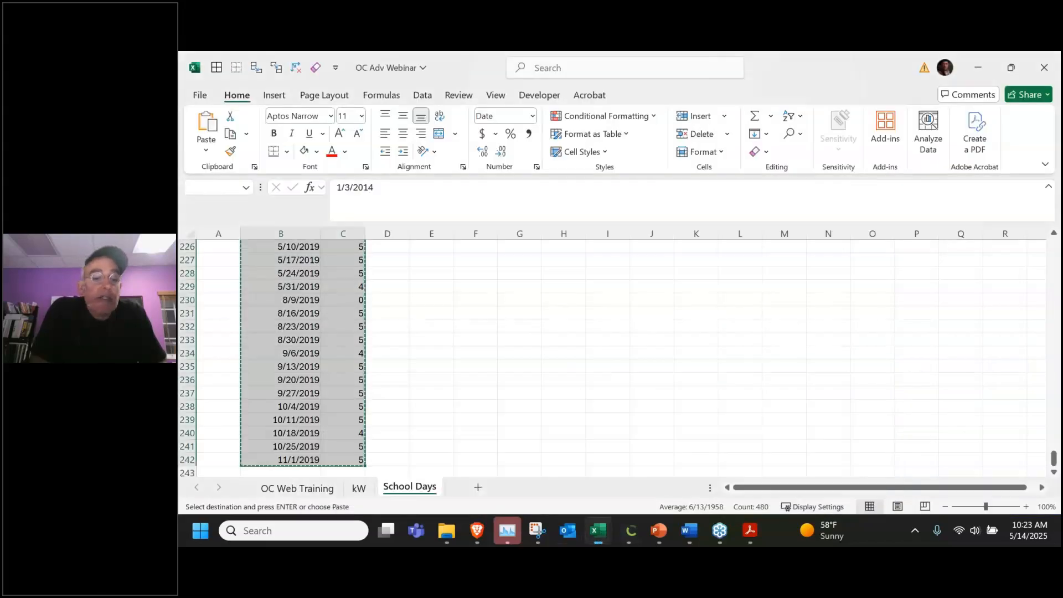
click(364, 487)
click(397, 287)
key(Up)
key(Up)
key(Up)
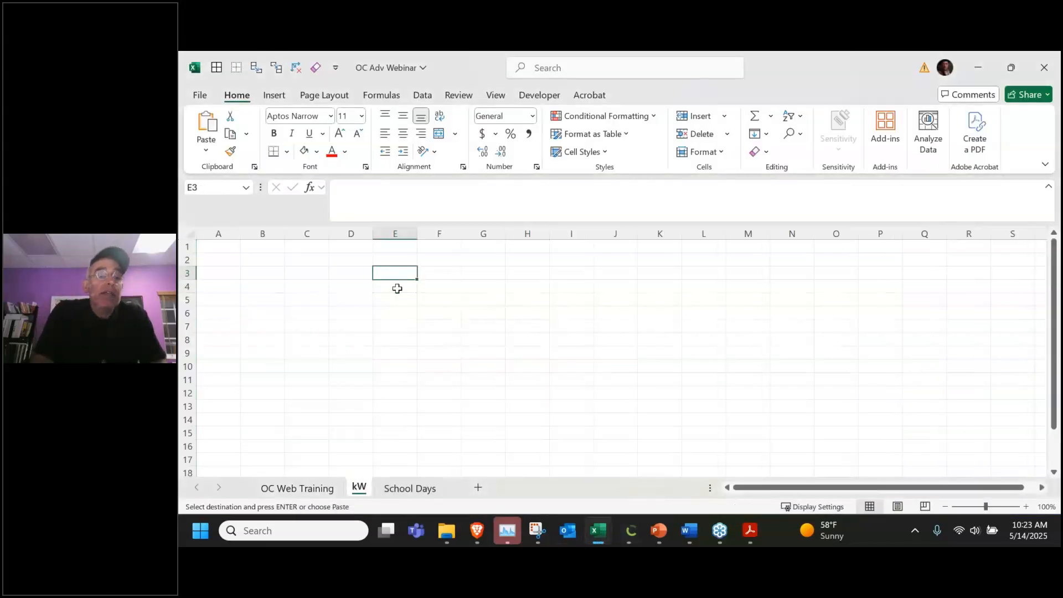
key(Left)
key(Left)
key(Left)
key(Left)
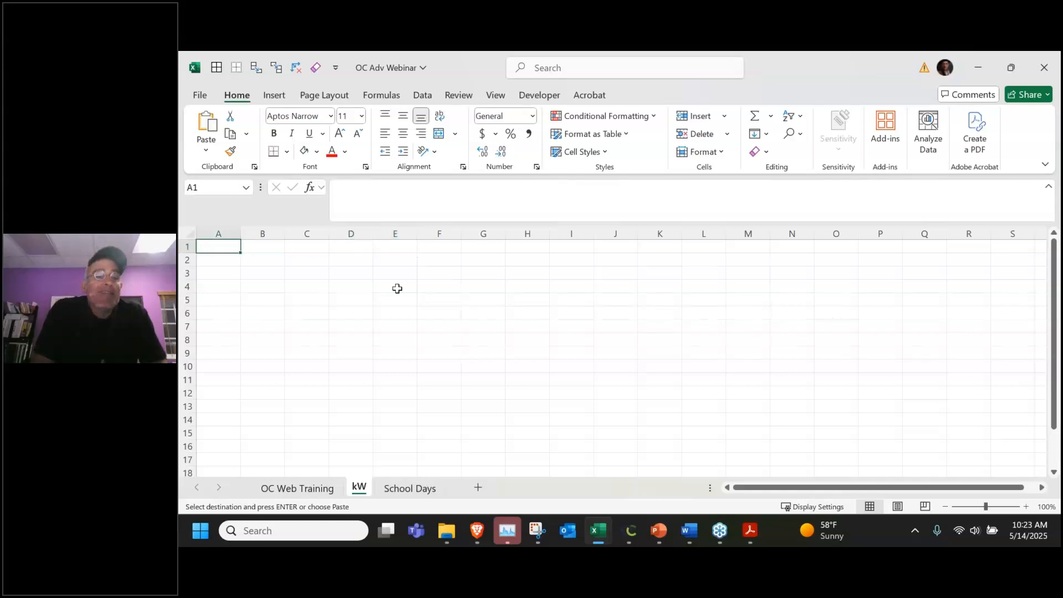
key(Down)
key(Right)
key(Right)
key(Left)
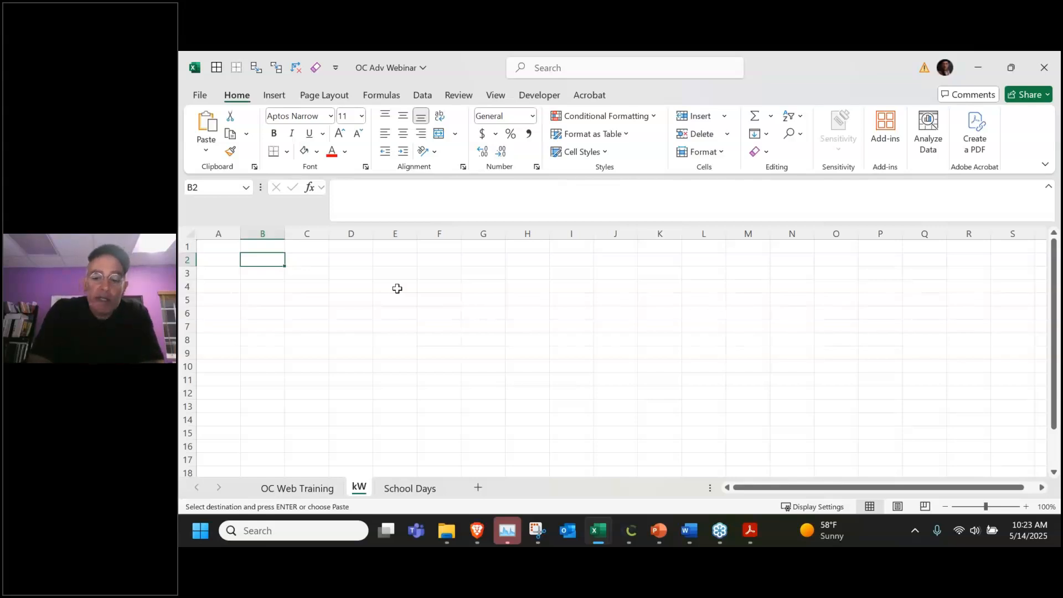
Enter the equation text "Baseline kWh = 1 X #Days + 10 X #CDD" in cell B2
text(Baselkine)
key(BackSpace)
key(BackSpace)
key(BackSpace)
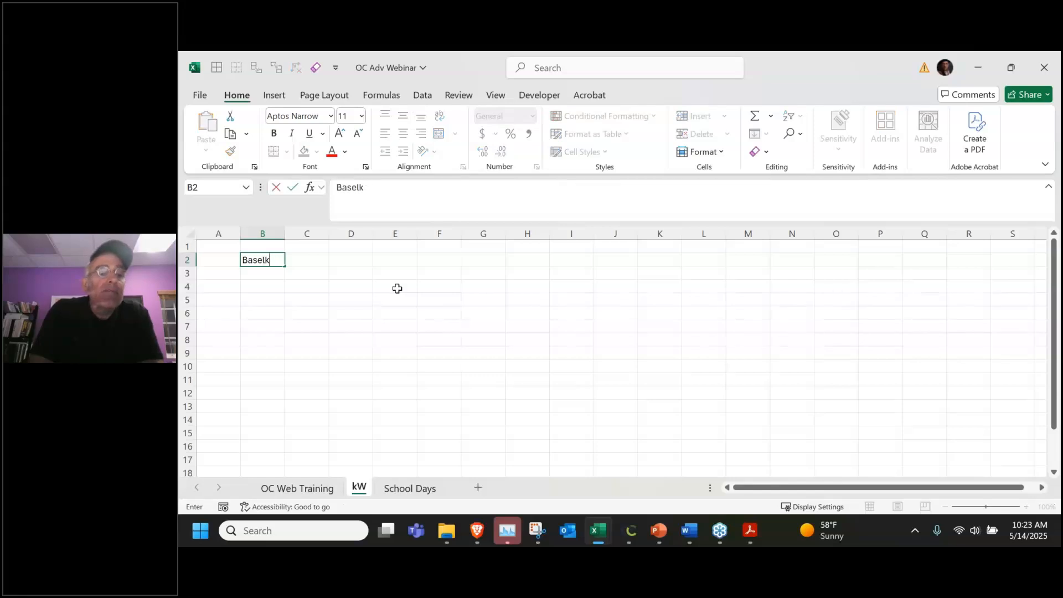
text(e kWh = 1 X)
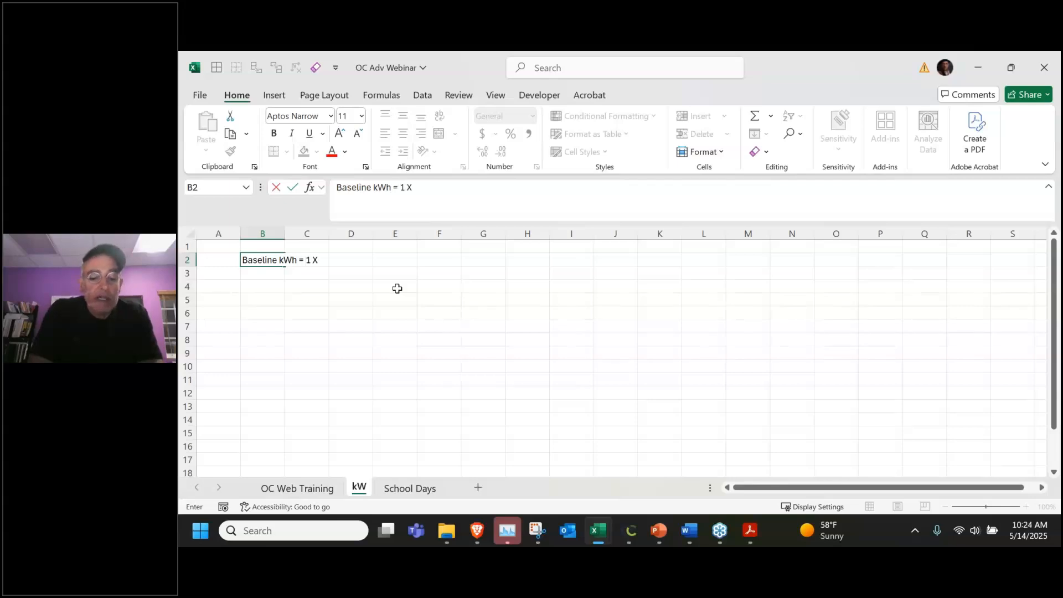
text(ays + 10)
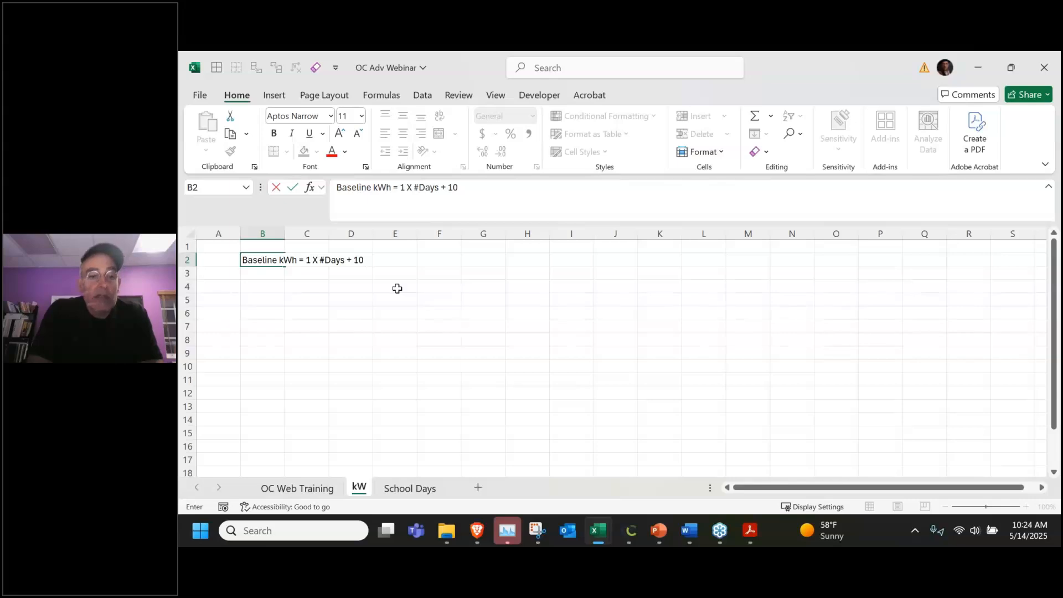
text( x)
key(BackSpace)
key(BackSpace)
text(X #)
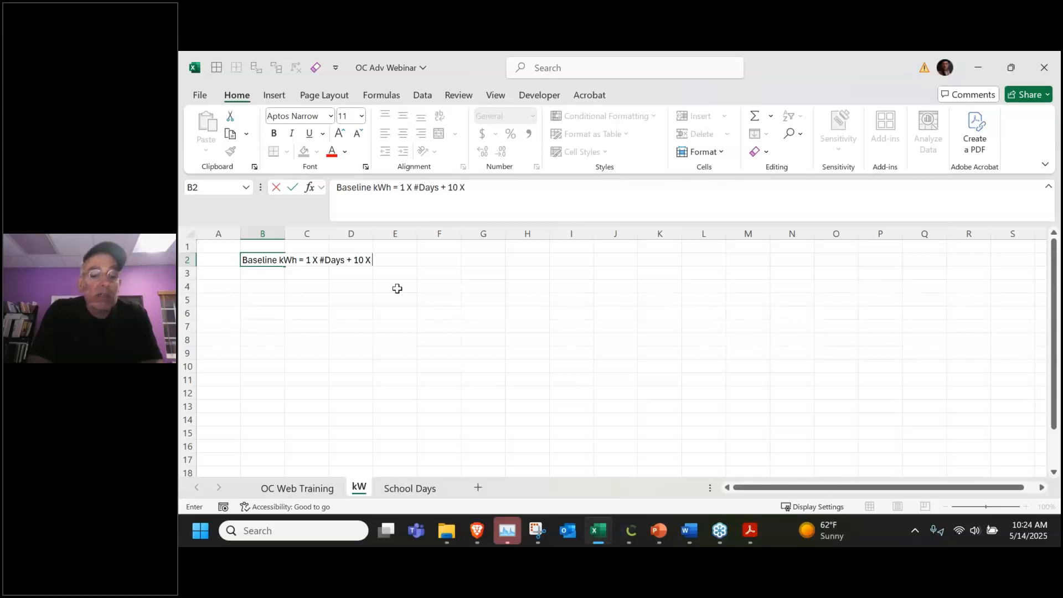
text(CDD)
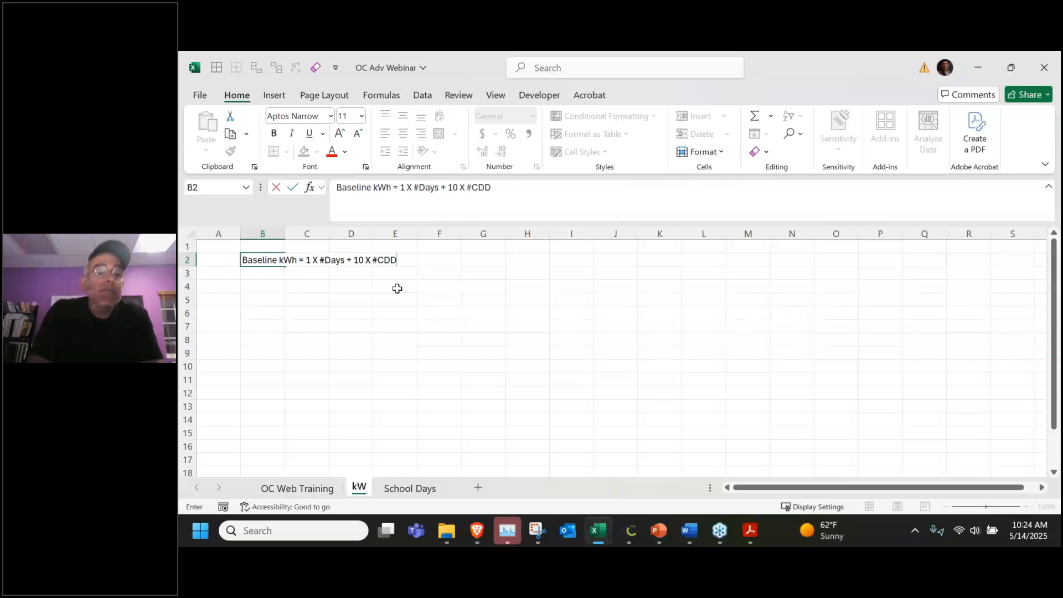
key(Return)
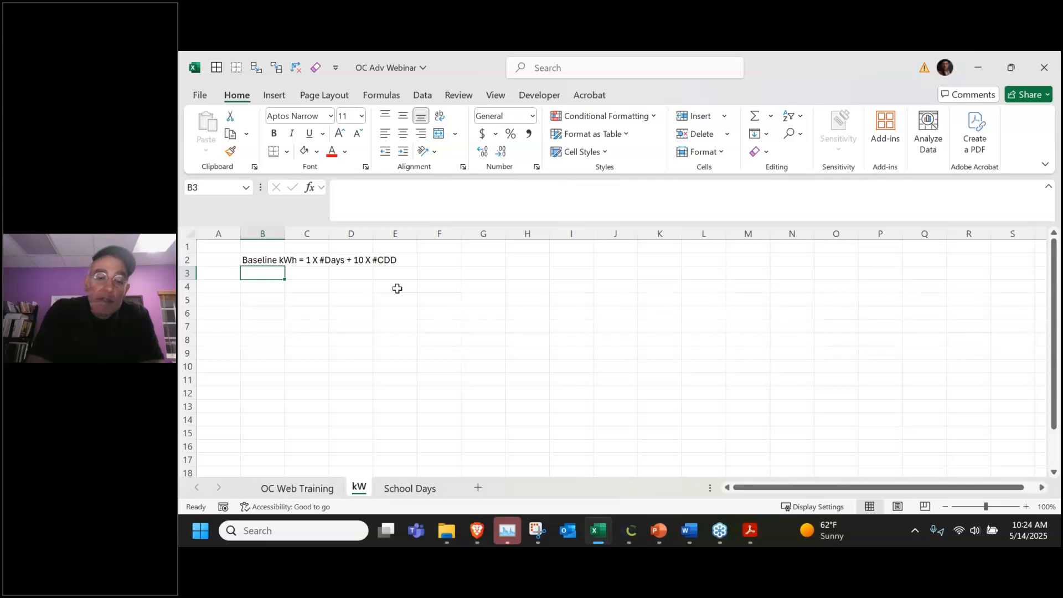
Repeat the equation in cell B3 and edit it to read "Baseline kW = 1 X #Days + 5 X #ClgDT", highlighting the #Days term
text(Baseline kWh = 1 X #Days + 10 X #CDD)
key(Return)
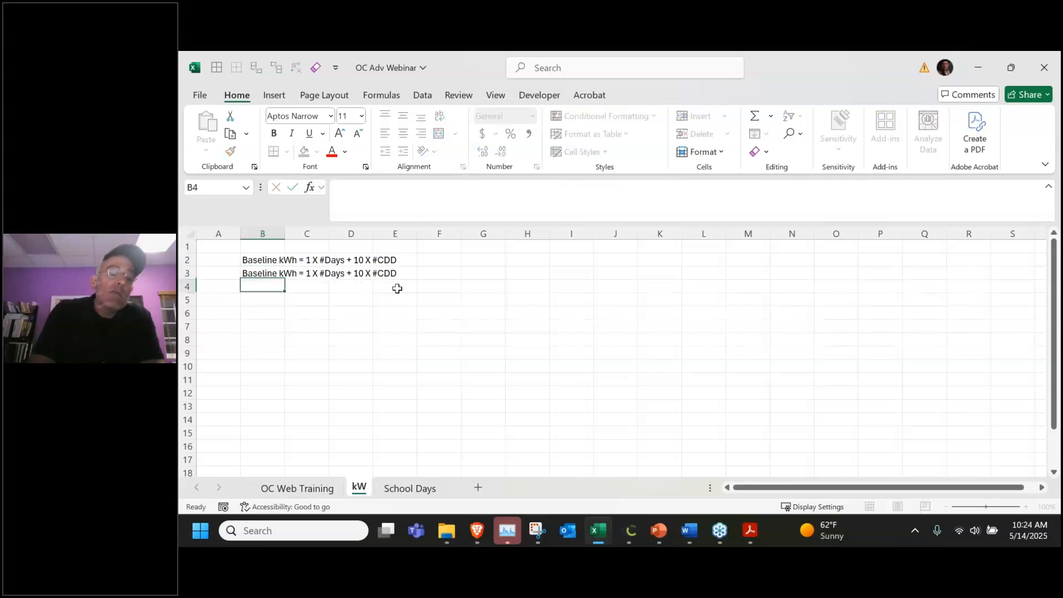
key(Up)
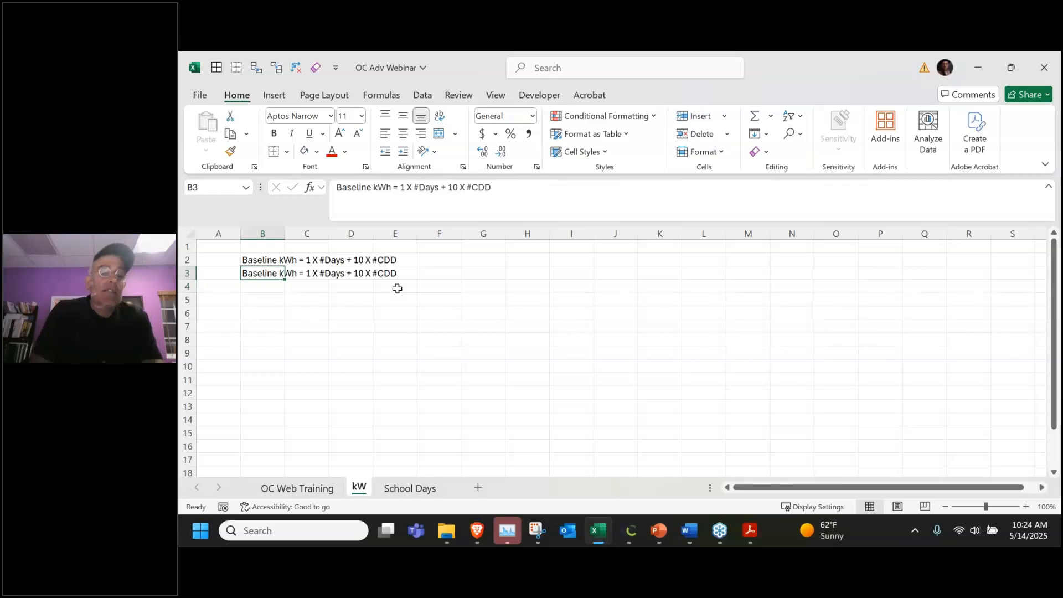
click(390, 189)
key(BackSpace)
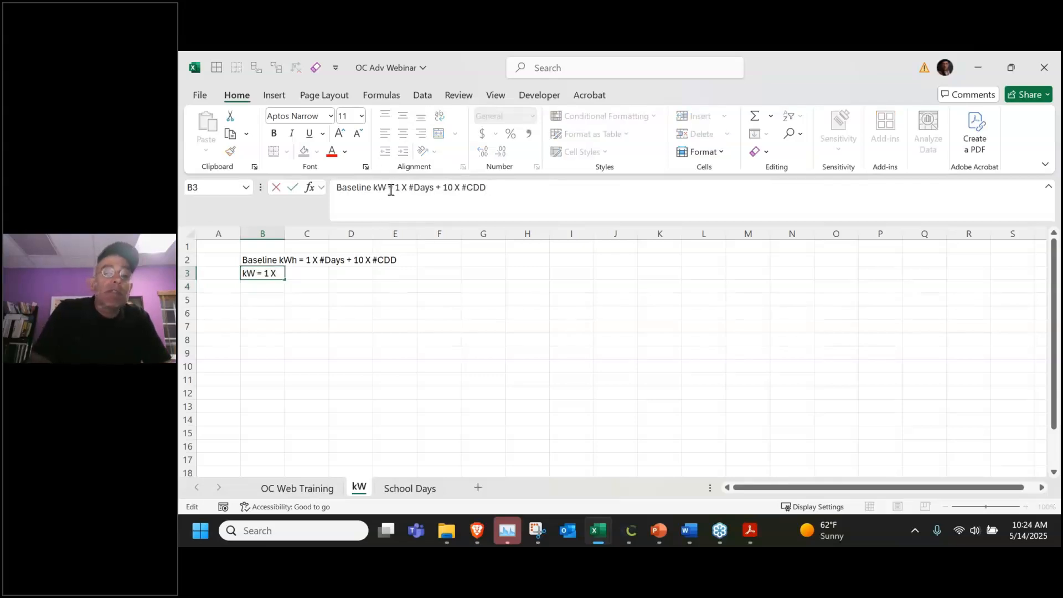
double_click(435, 189)
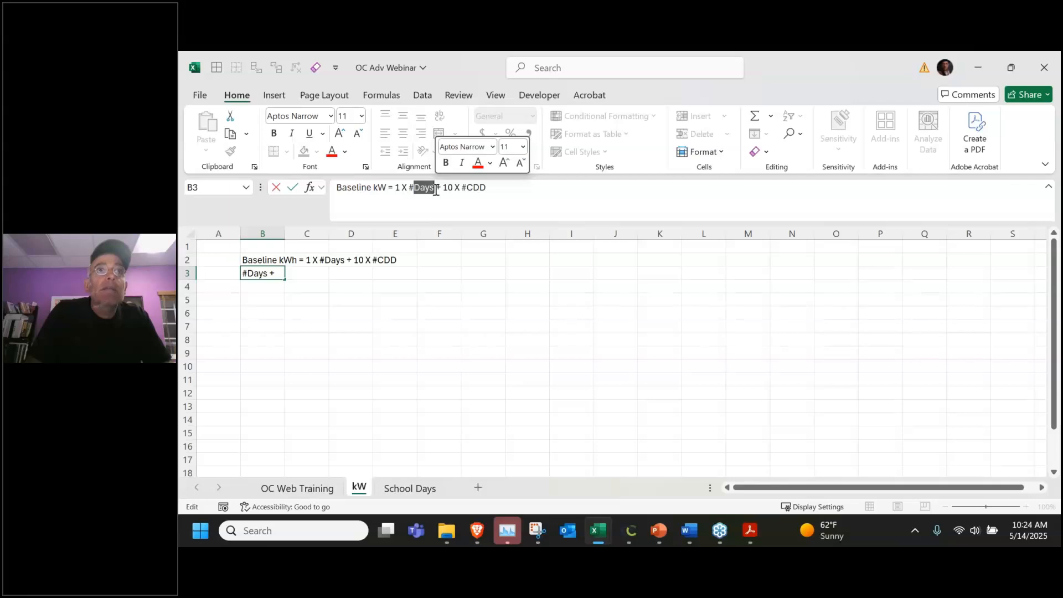
double_click(485, 189)
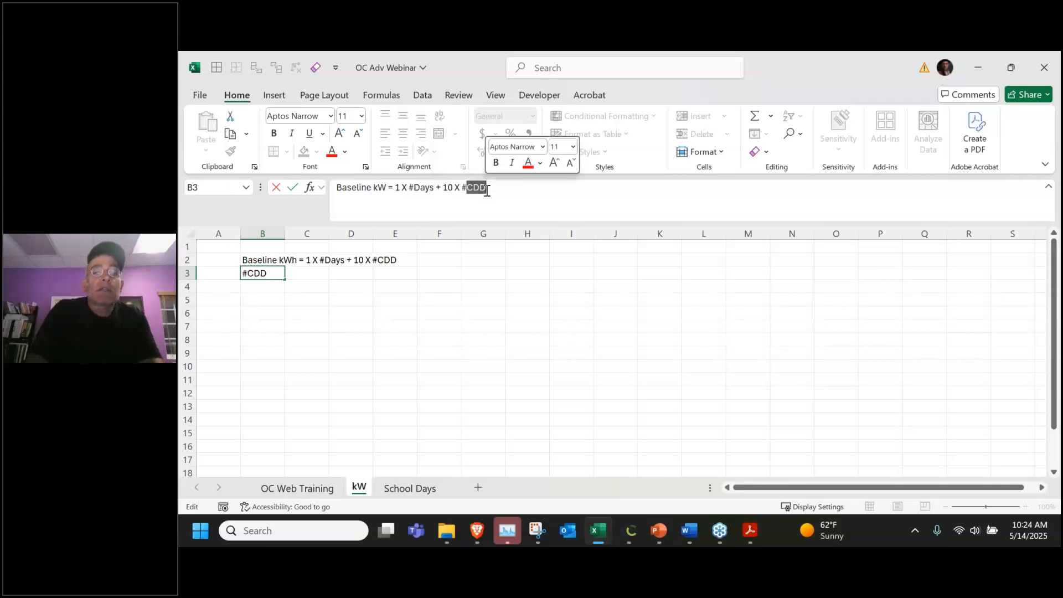
text(ClgDT)
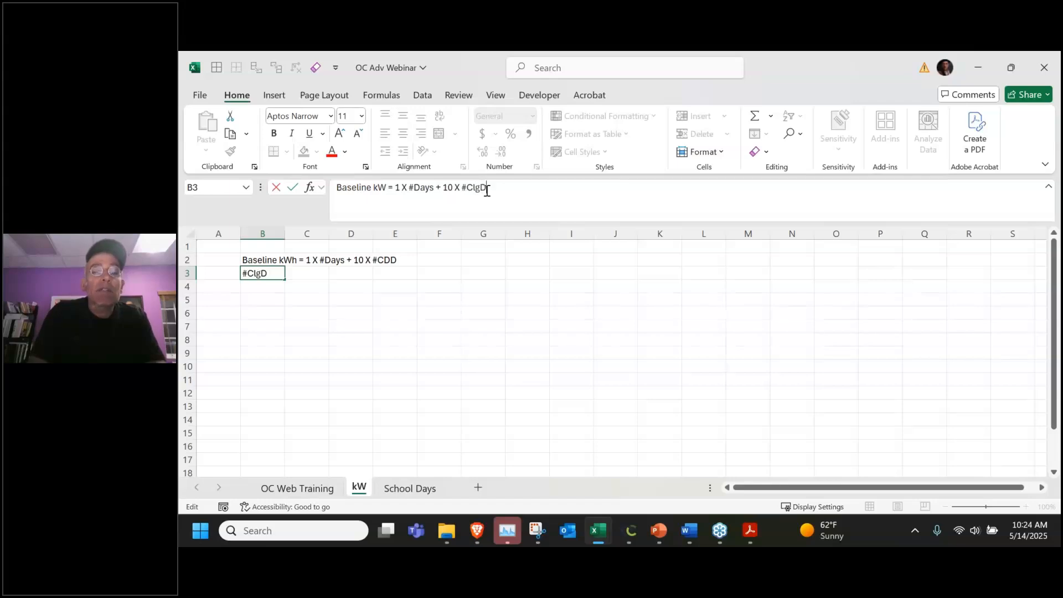
click(454, 187)
key(BackSpace)
key(BackSpace)
text(5)
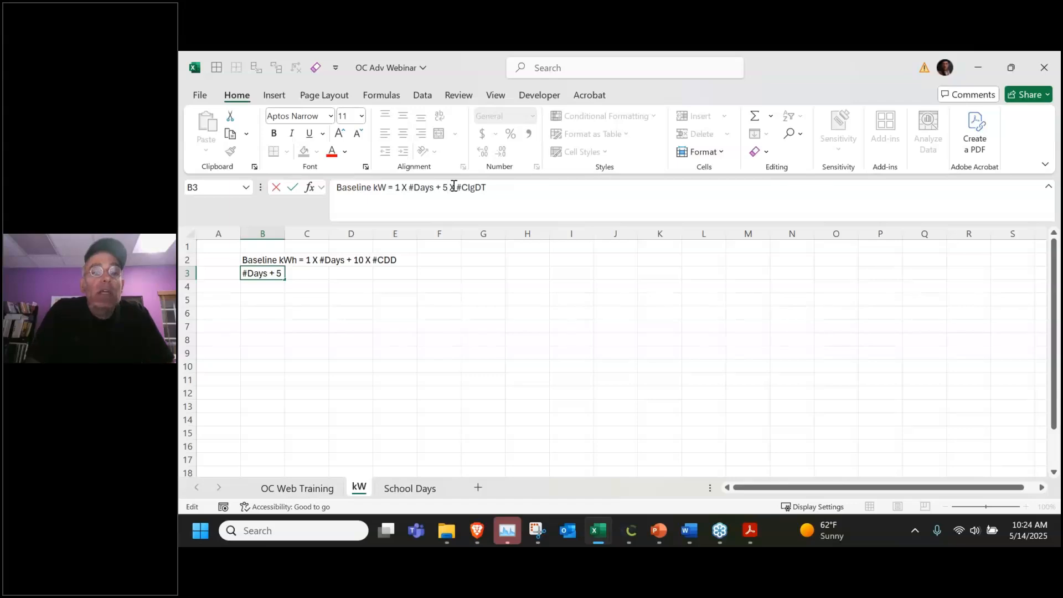
drag(435, 191, 407, 189)
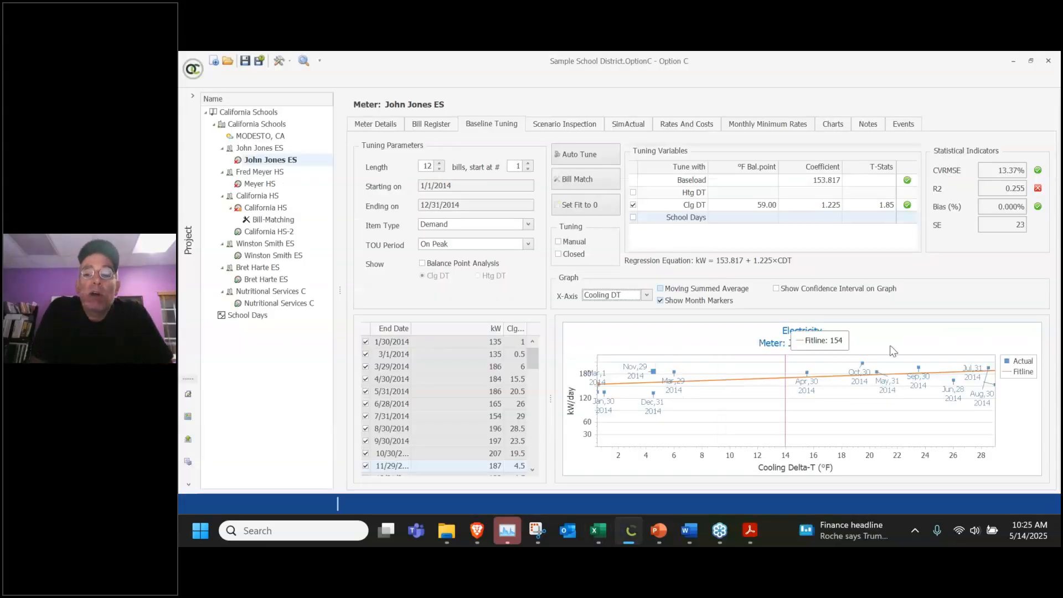
Run the balance point analysis on the John Jones ES demand fit, choose 50 °F for Clg DT, and close the analysis
mouse_move(599, 390)
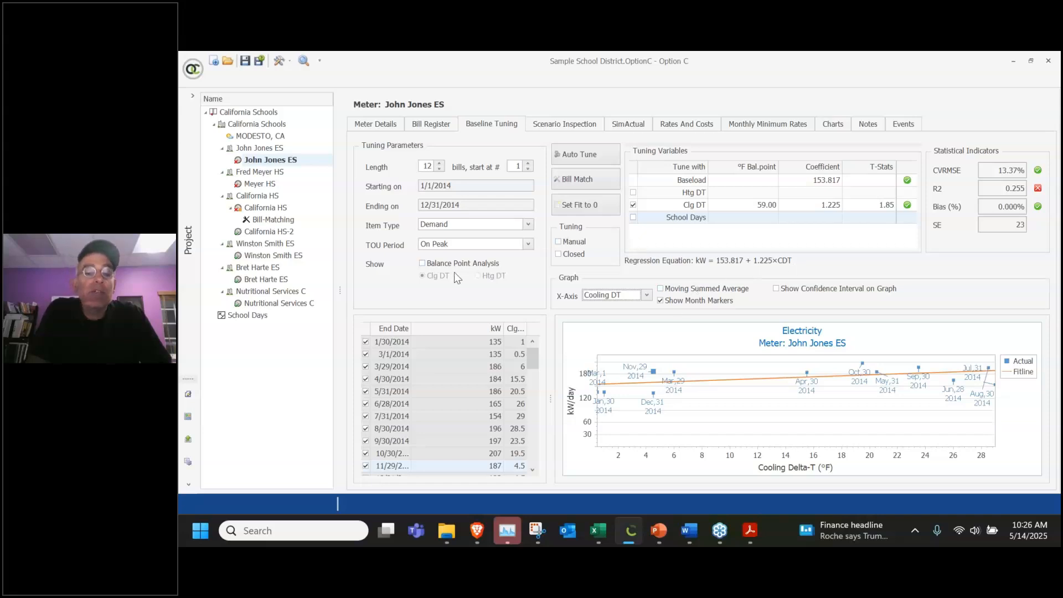
click(424, 264)
drag(532, 369, 527, 420)
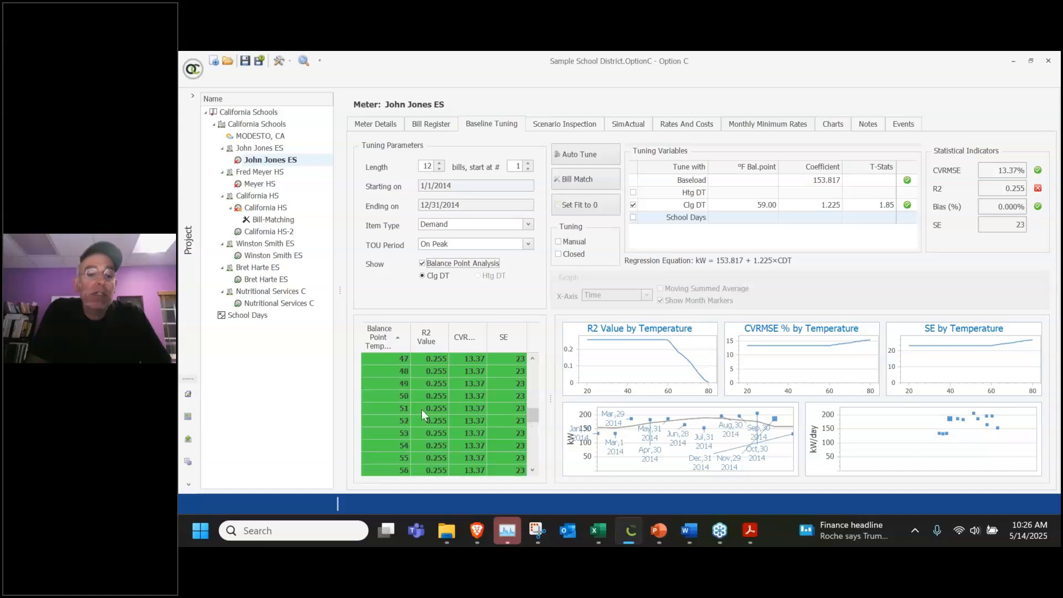
click(403, 395)
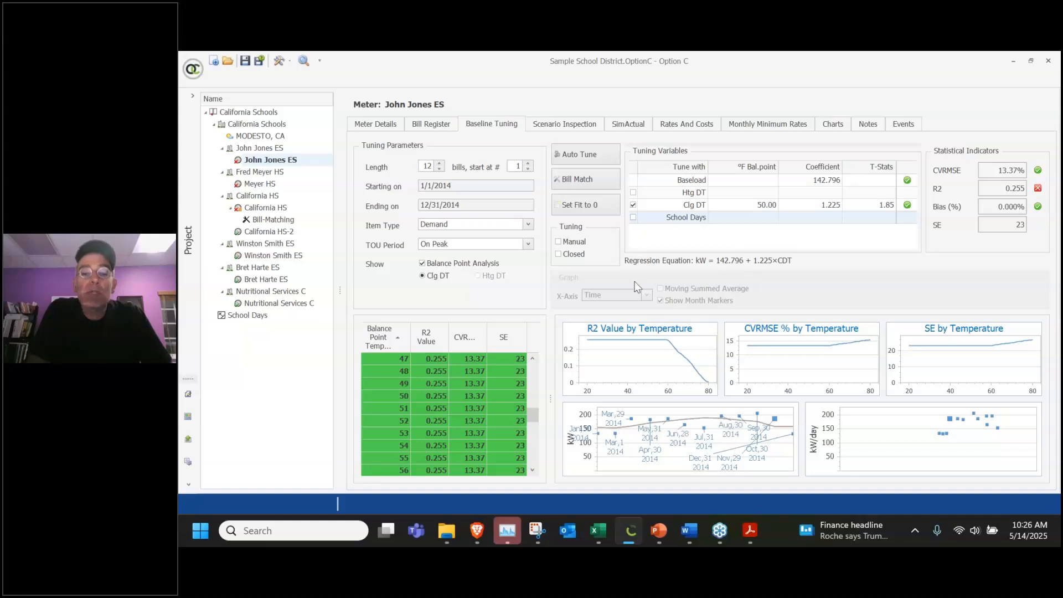
click(459, 264)
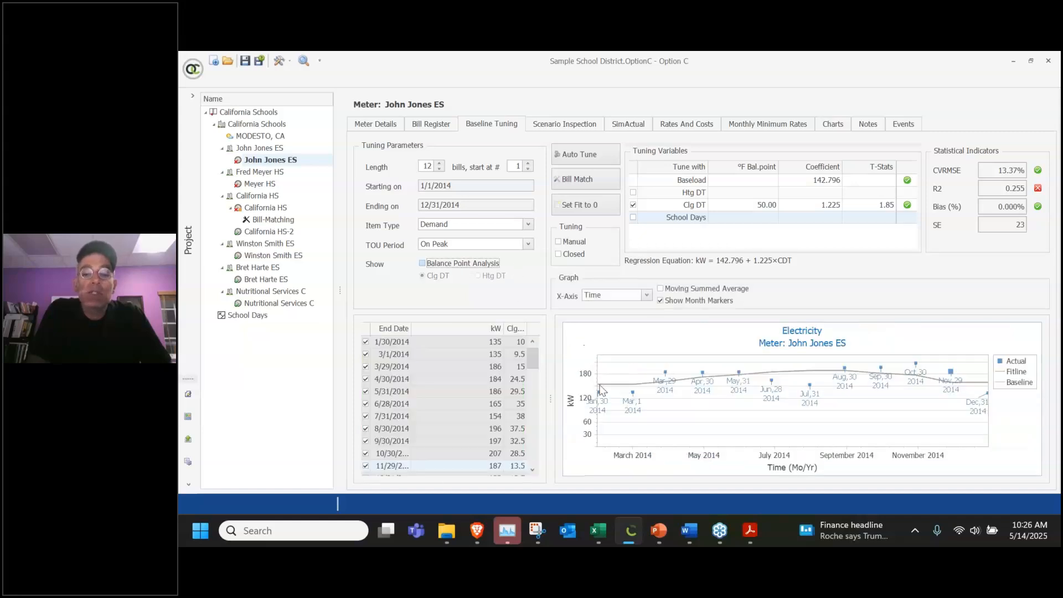
Plot the demand graph against Cooling DT and inspect the December 31, 2014 point against the fitline
click(631, 295)
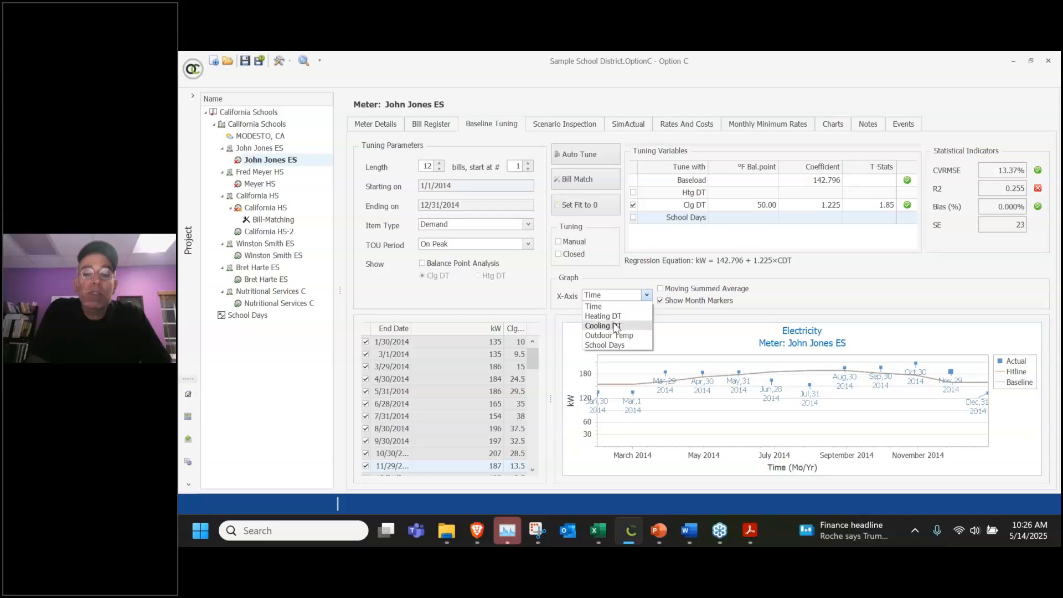
click(617, 327)
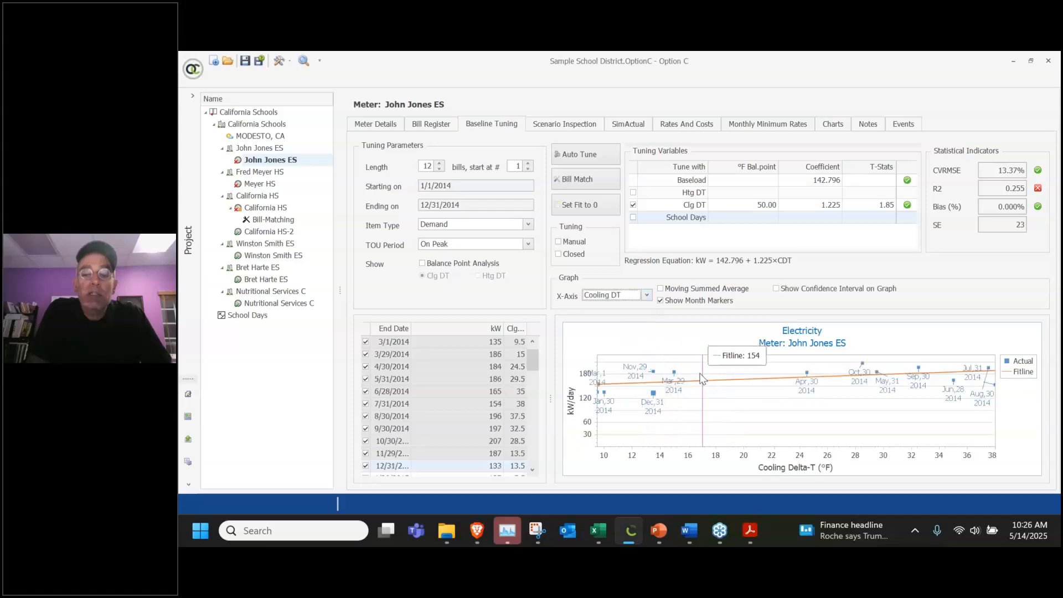
mouse_move(650, 407)
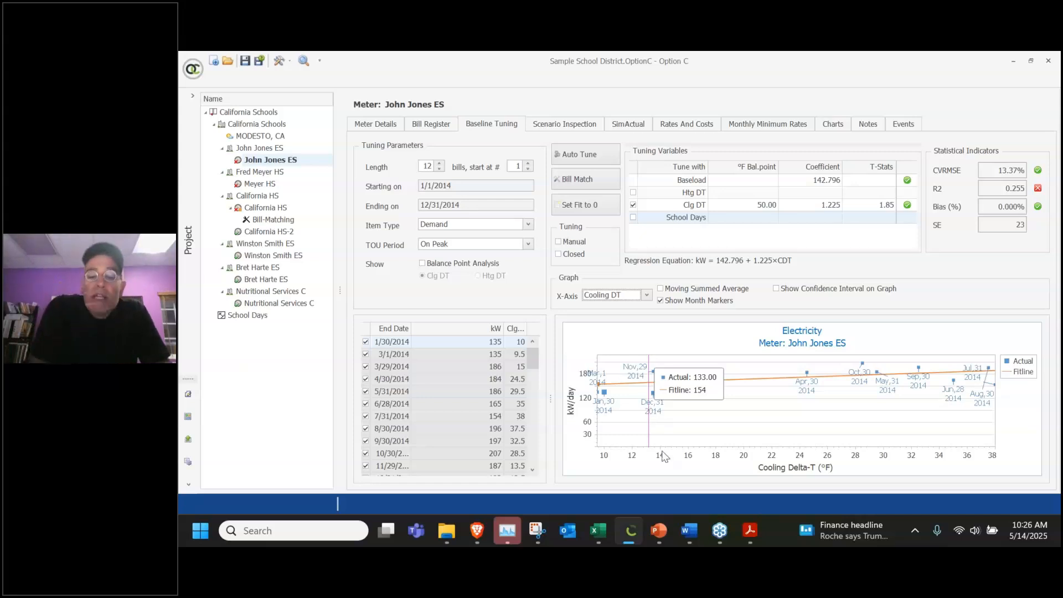
Switch to the OC Adv Webinar workbook in Excel and edit cell B3 to read "Baseline kW = 3423 + 5 X #ClgDT"
click(607, 530)
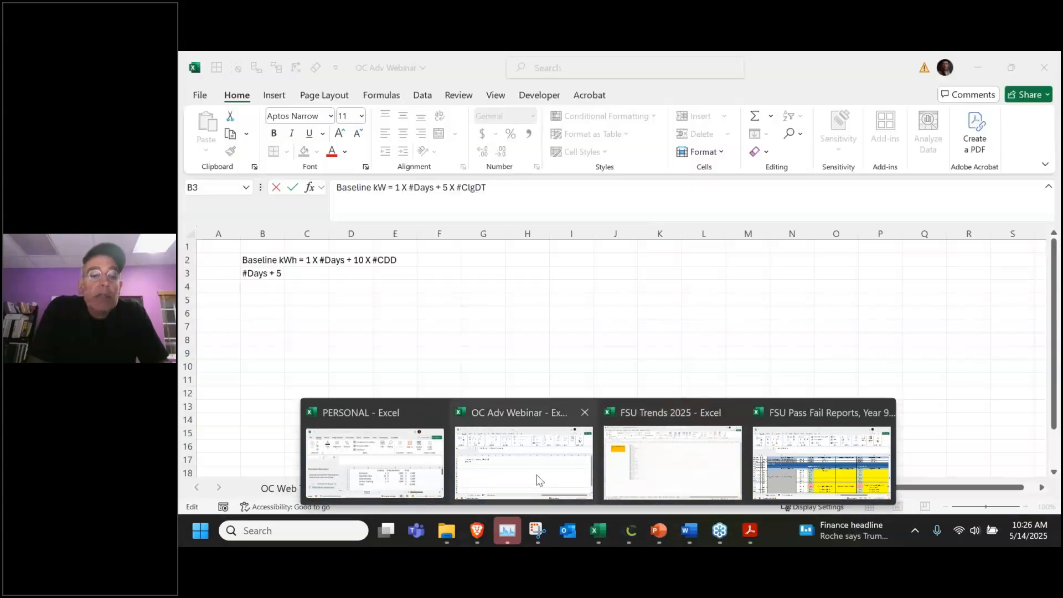
click(540, 477)
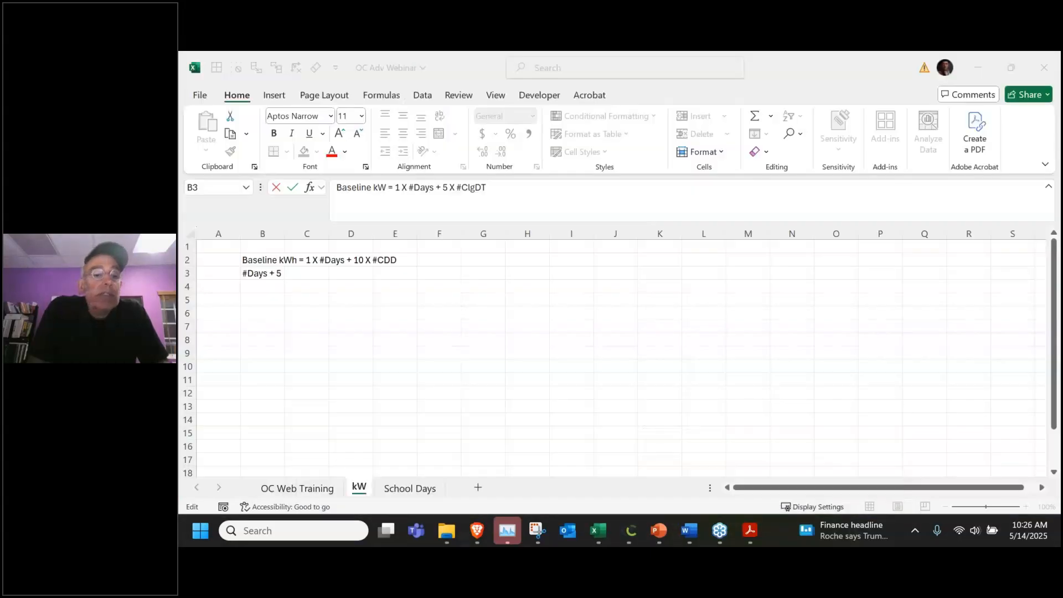
click(435, 191)
key(BackSpace)
key(BackSpace)
key(BackSpace)
key(BackSpace)
key(BackSpace)
key(BackSpace)
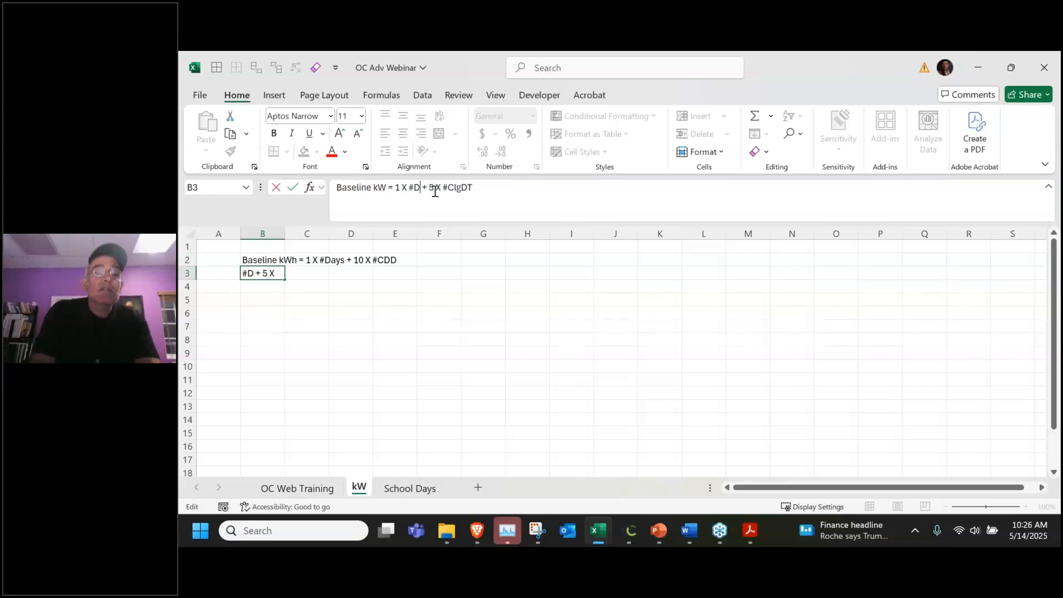
key(BackSpace)
key(BackSpace)
key(BackSpace)
key(BackSpace)
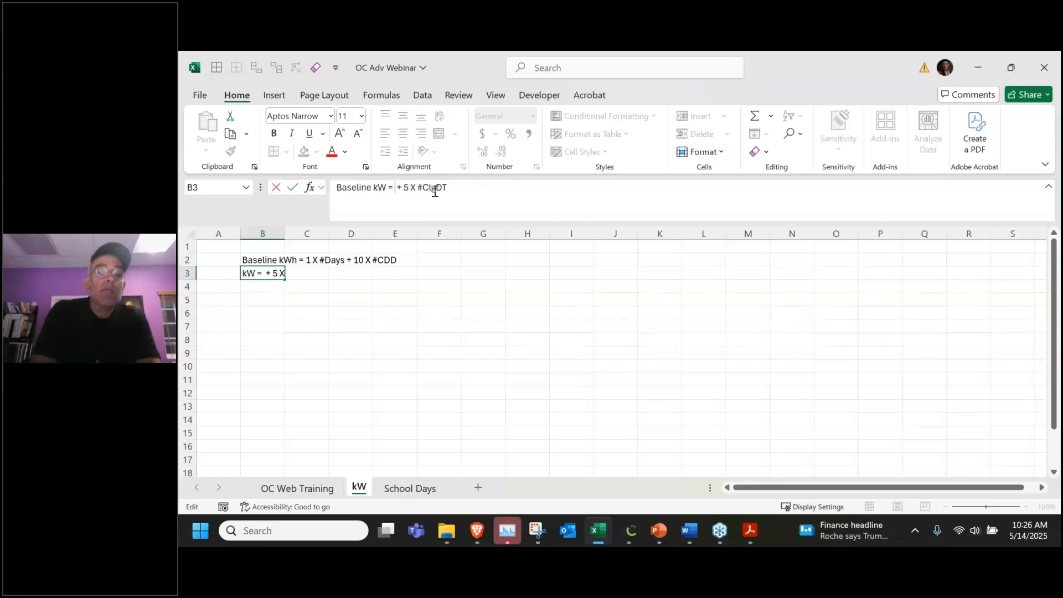
text(3423)
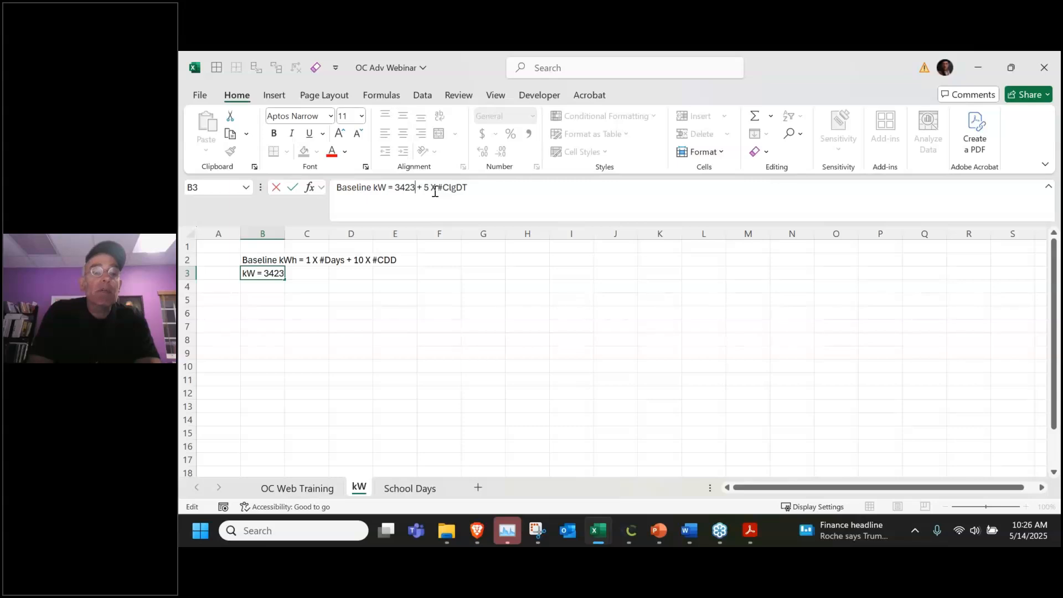
click(419, 350)
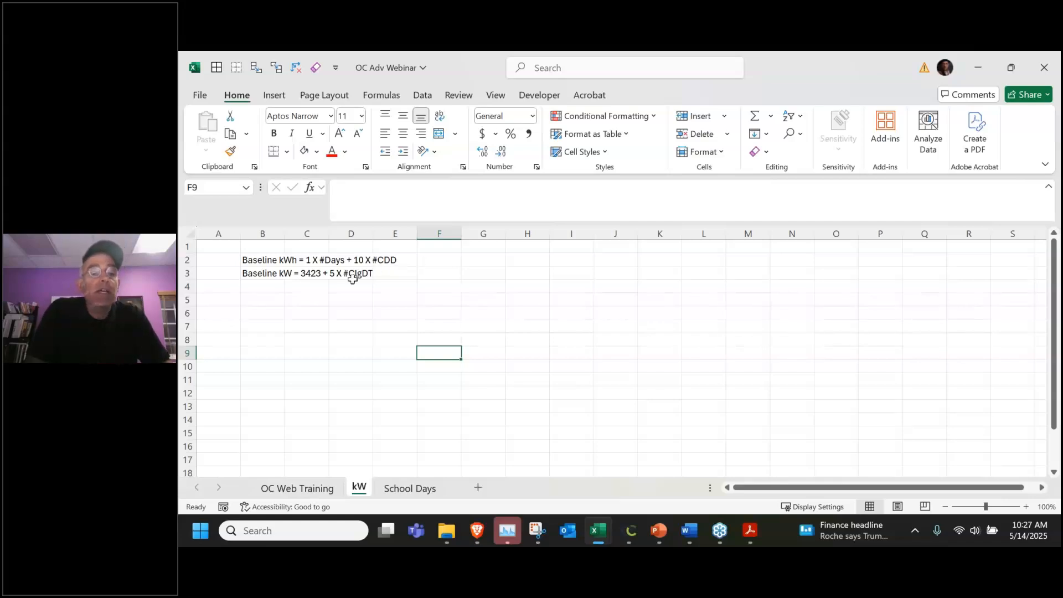
click(401, 272)
key(Right)
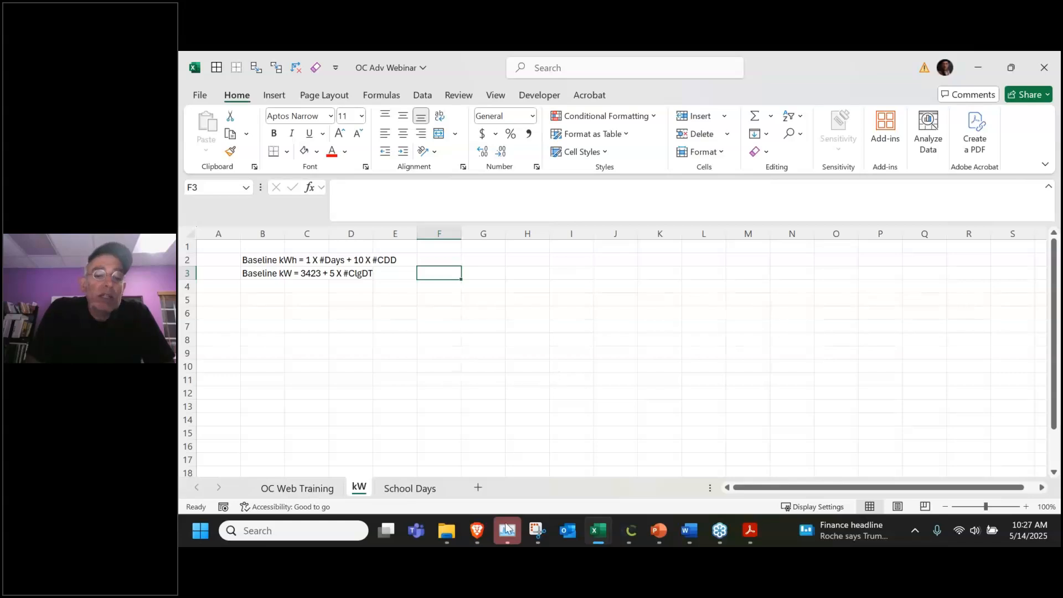
Switch to the Brave browser and view the Abraxas FAQ answer on how Cooling DT and Heating DT are calculated
click(478, 540)
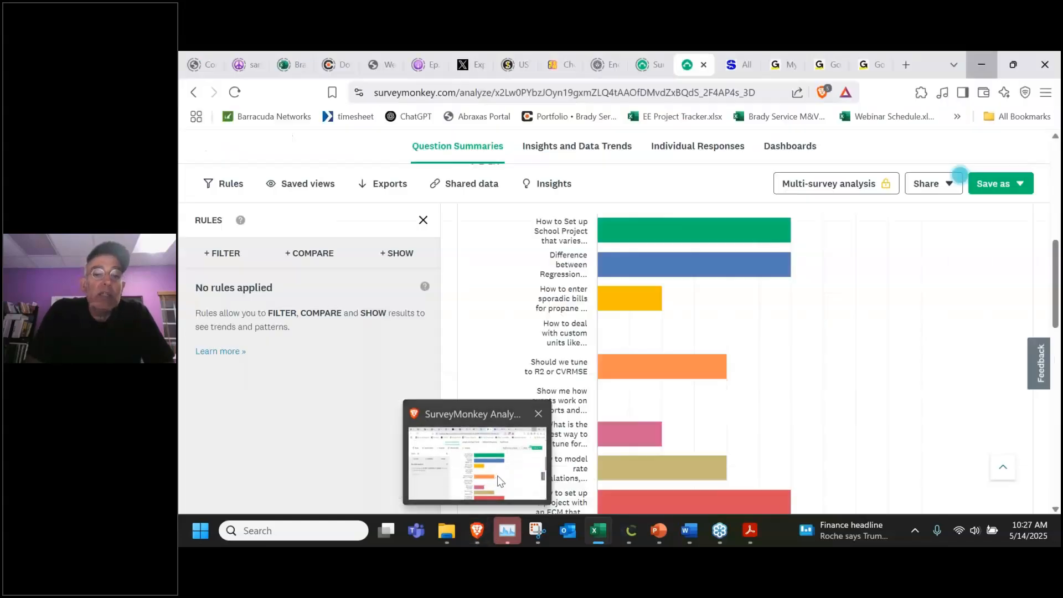
click(868, 69)
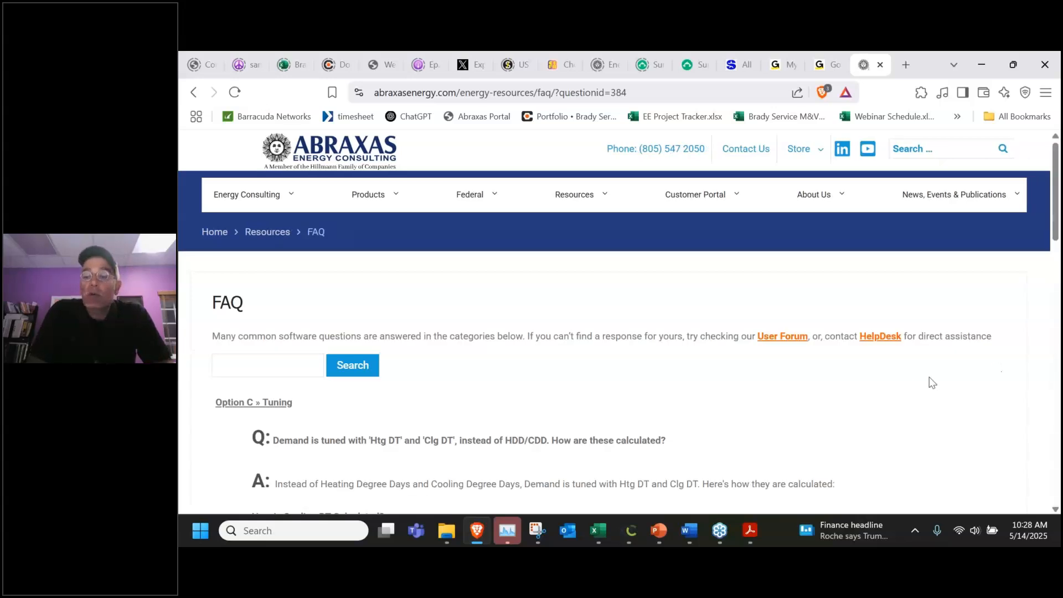
scroll(980, 400, down, 3)
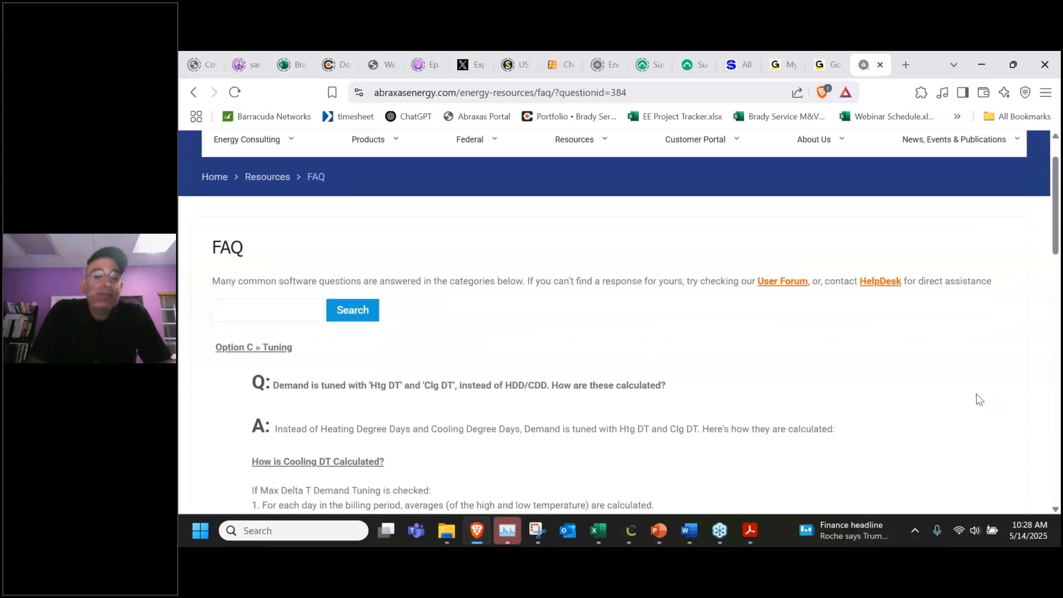
scroll(978, 397, down, 2)
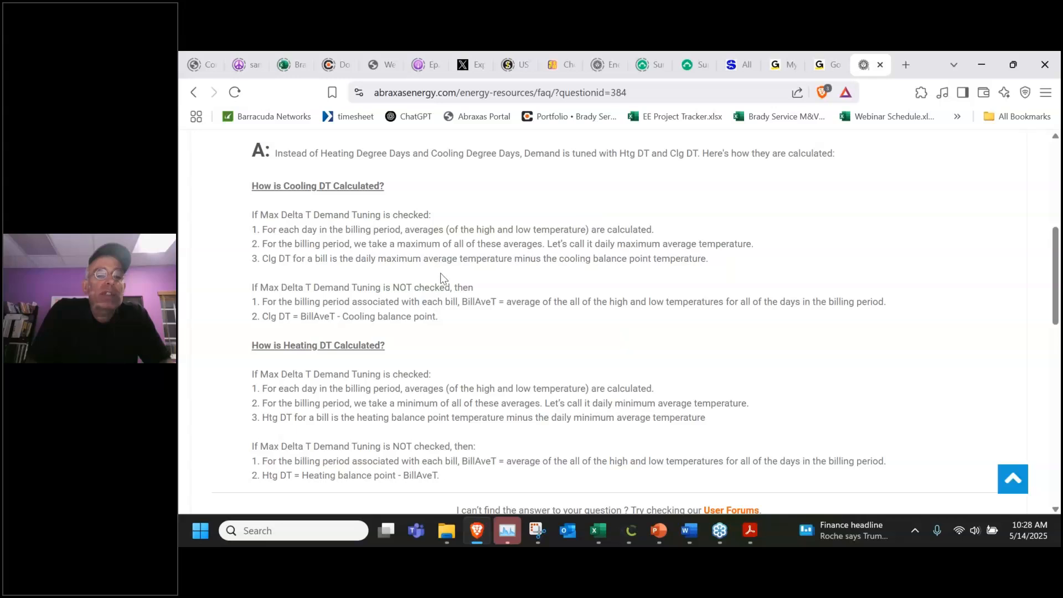
Switch to Option C, check the Max Delta T Demand Tuning option in the general settings, and return to the project view
click(630, 530)
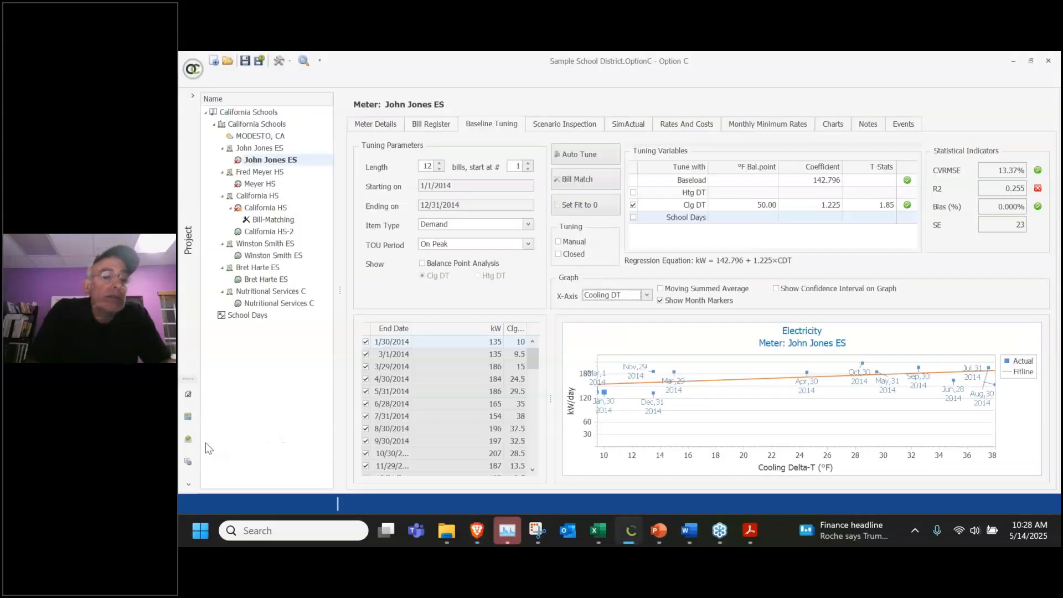
click(188, 464)
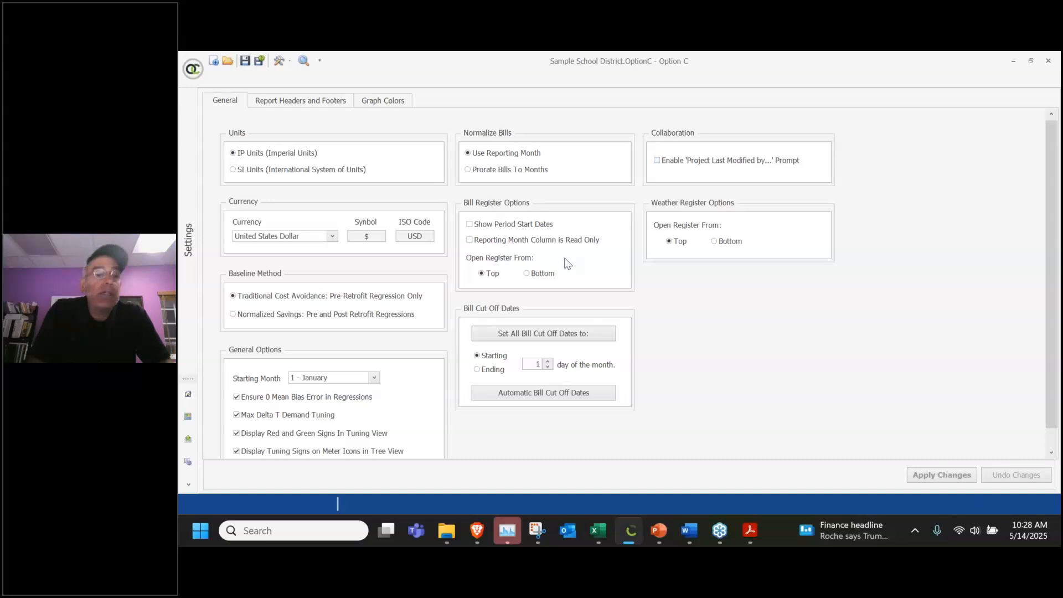
click(189, 395)
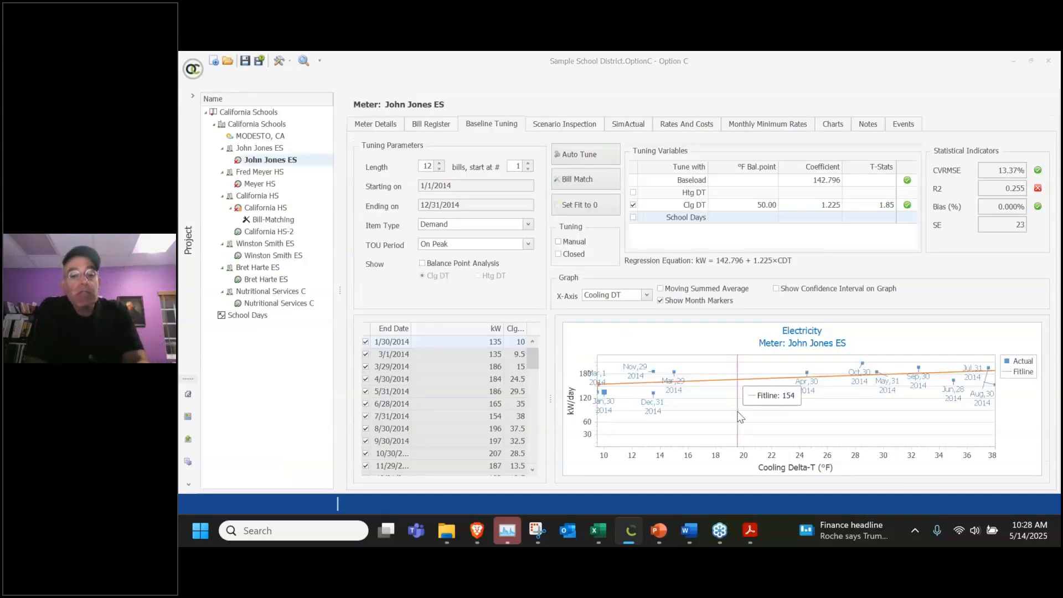
Return to the FAQ in the browser and highlight the Cooling DT calculation steps for when Max Delta T Demand Tuning is checked
key(alt+Tab)
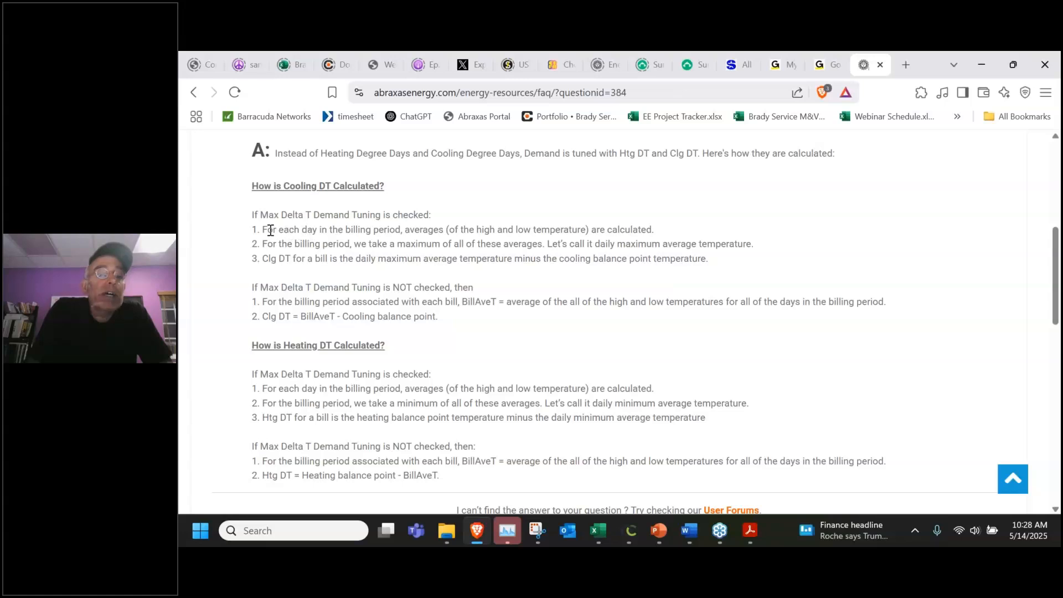
drag(266, 231, 652, 230)
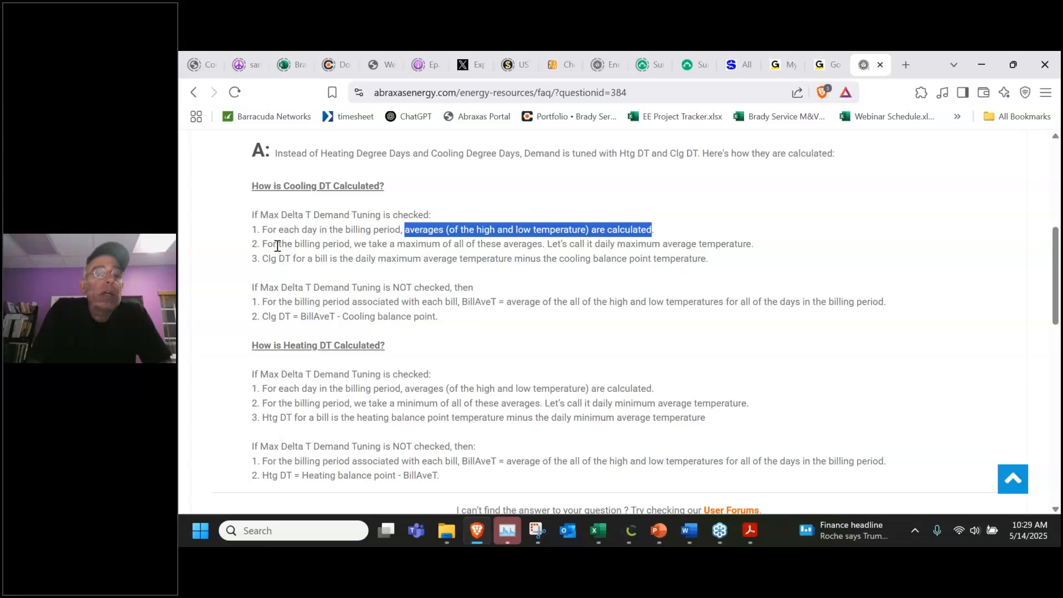
drag(265, 244, 546, 247)
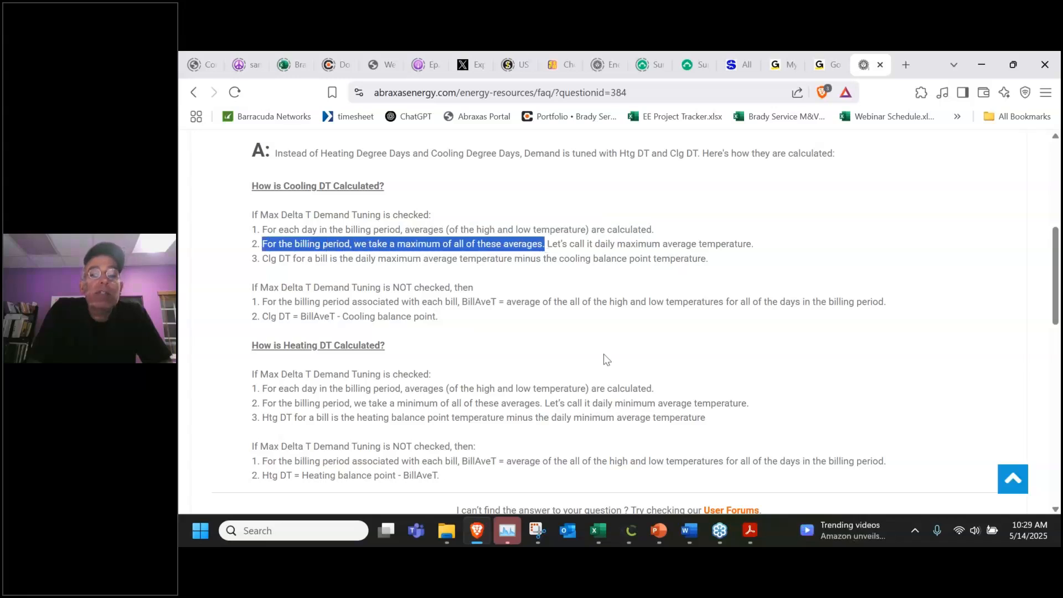
drag(557, 244, 758, 247)
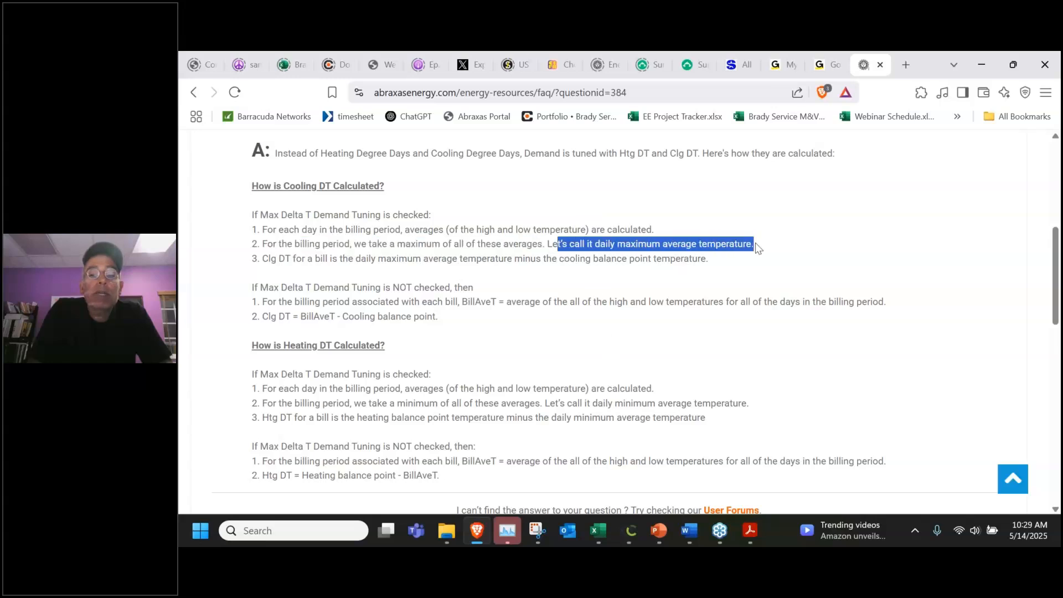
click(305, 284)
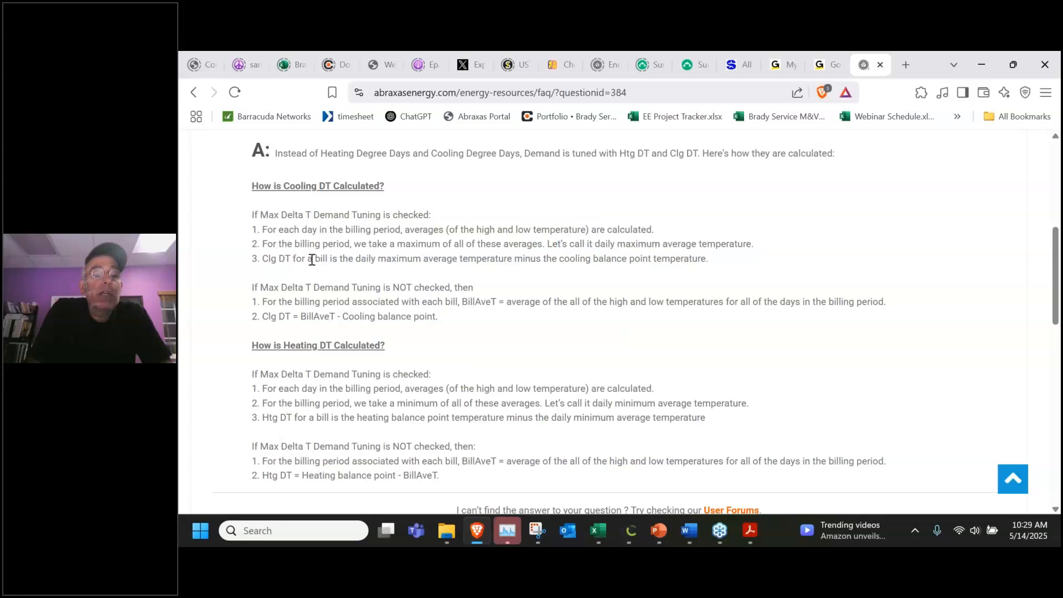
drag(361, 259, 511, 262)
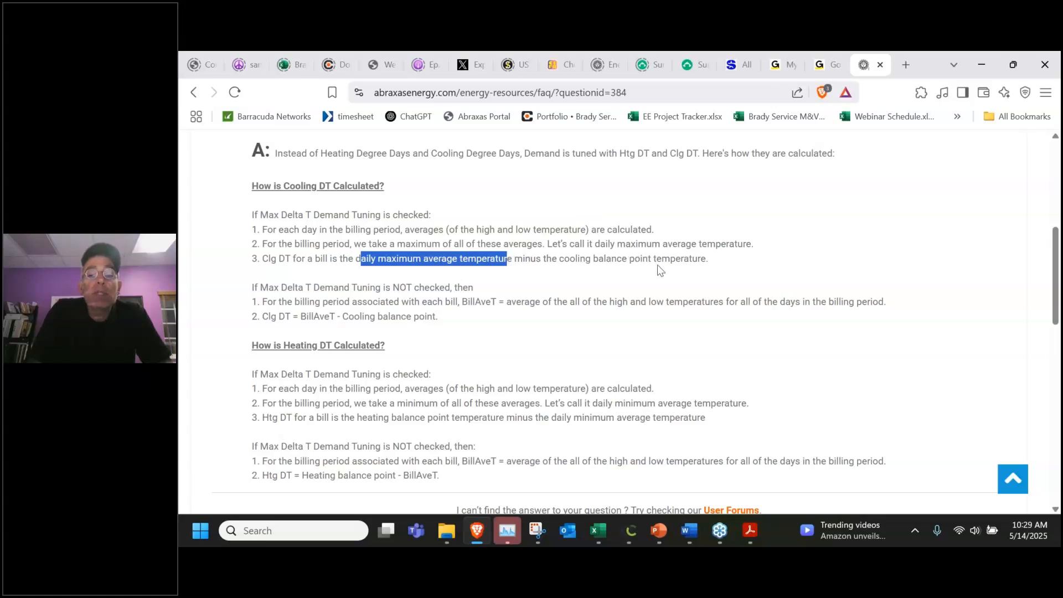
Switch to Option C, show the balance point analysis for Clg DT, and open the Clg DT balance point for editing
key(alt+Tab)
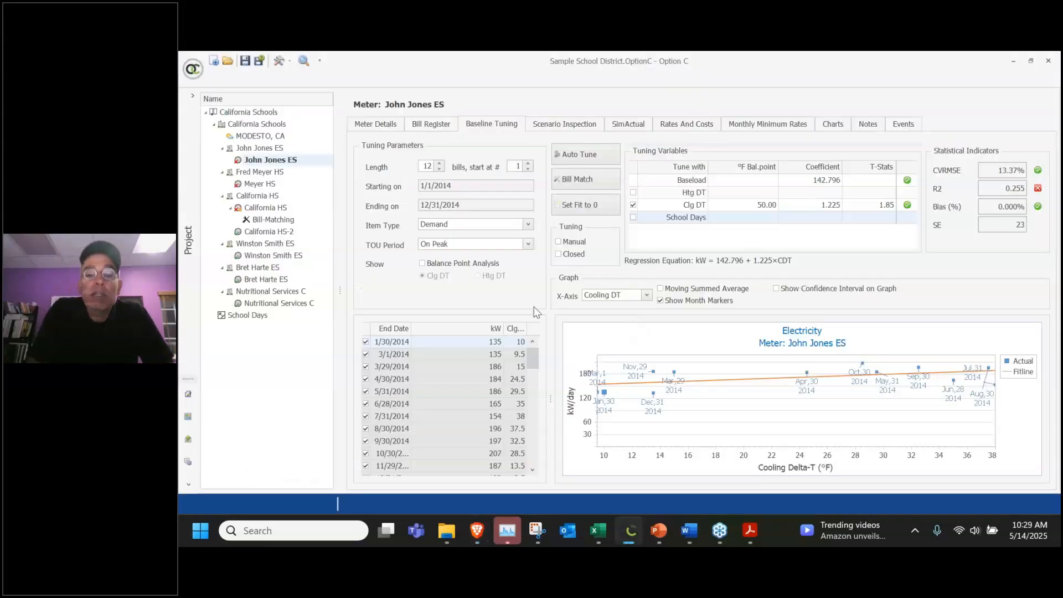
click(755, 205)
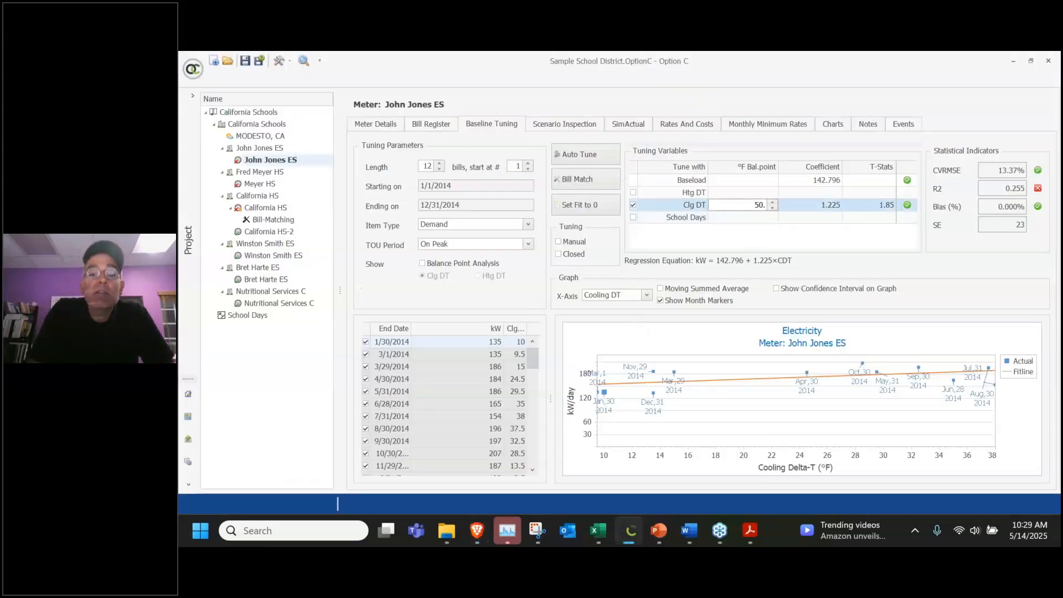
click(423, 264)
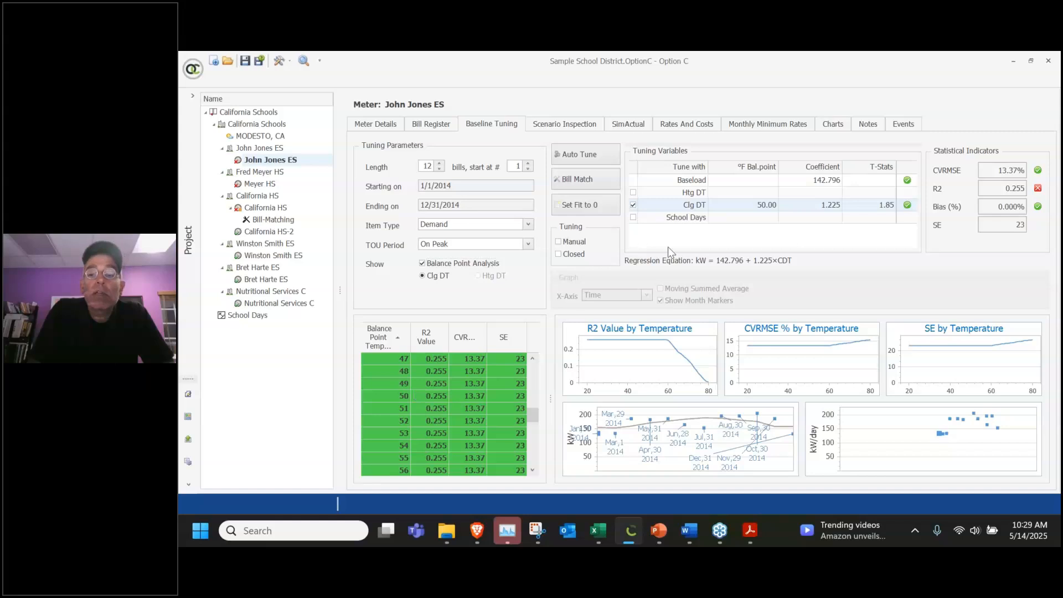
click(752, 206)
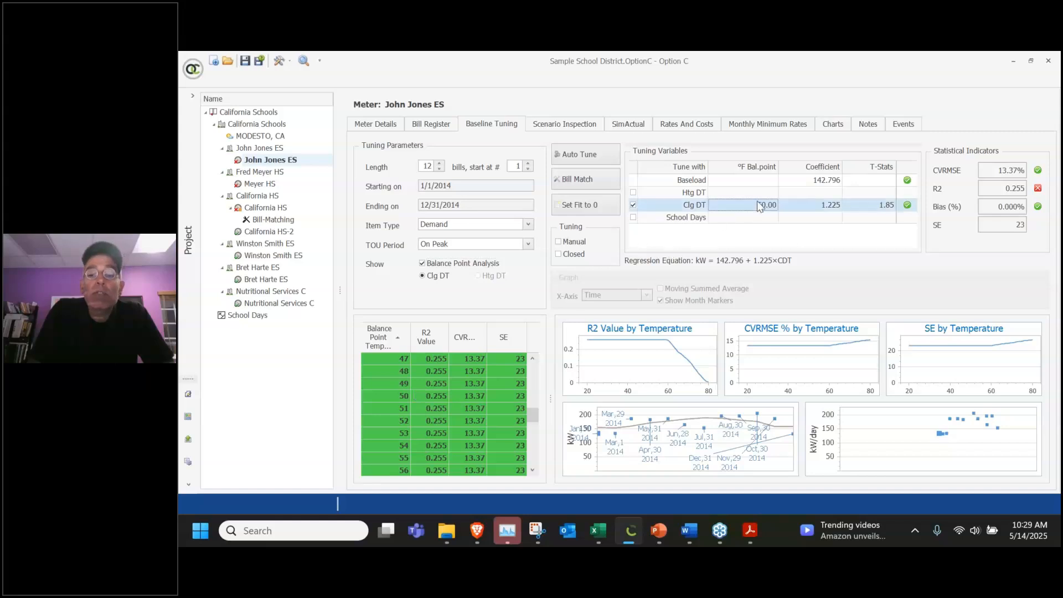
click(757, 203)
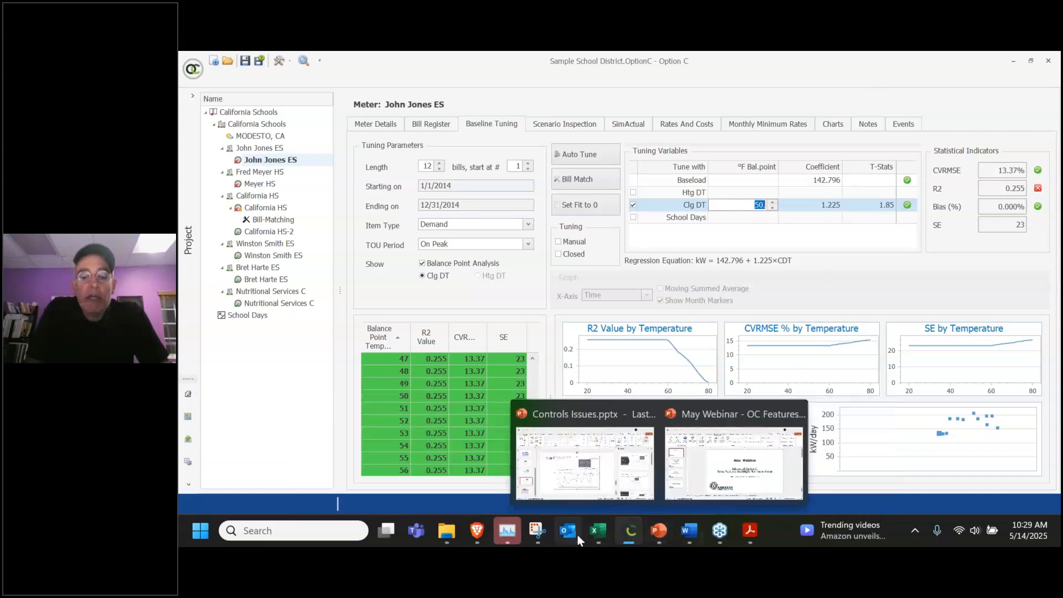
Return to the browser FAQ and highlight the BillAveT definition used when Max Delta T Demand Tuning is not checked, comparing it with the checked method
click(477, 531)
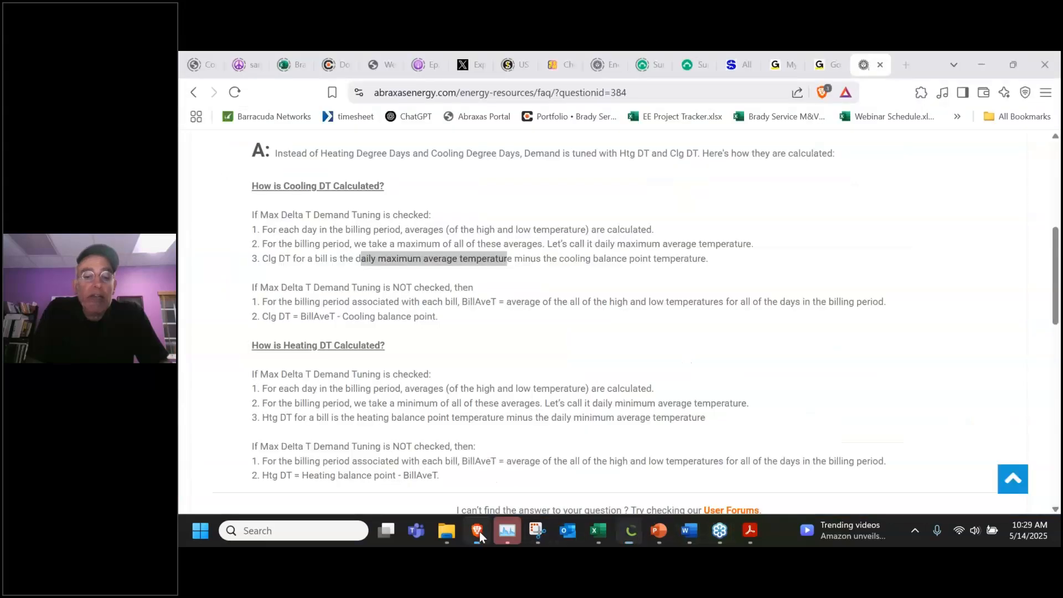
click(527, 297)
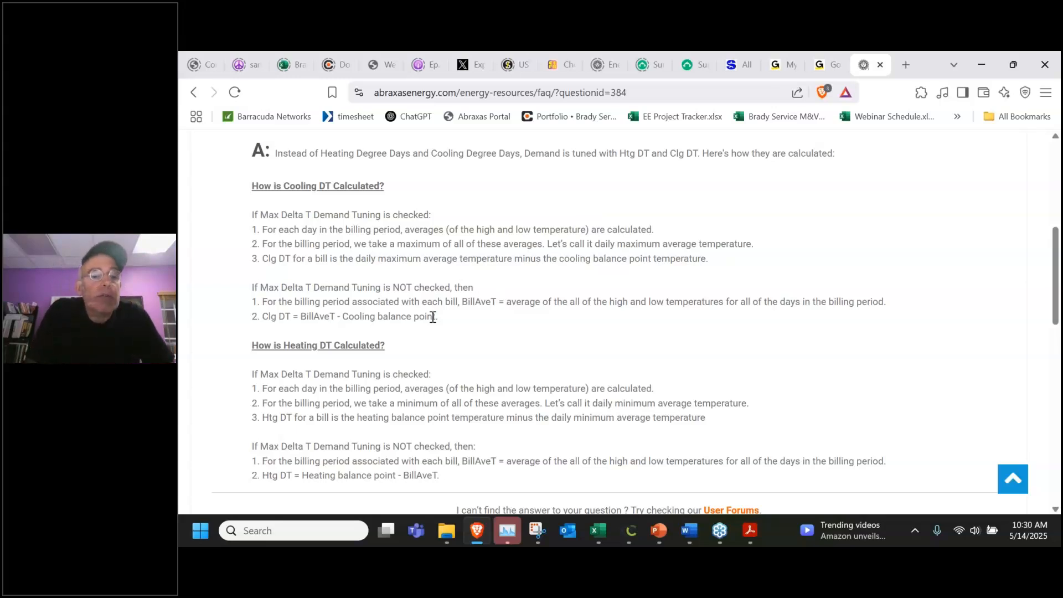
drag(304, 288, 468, 287)
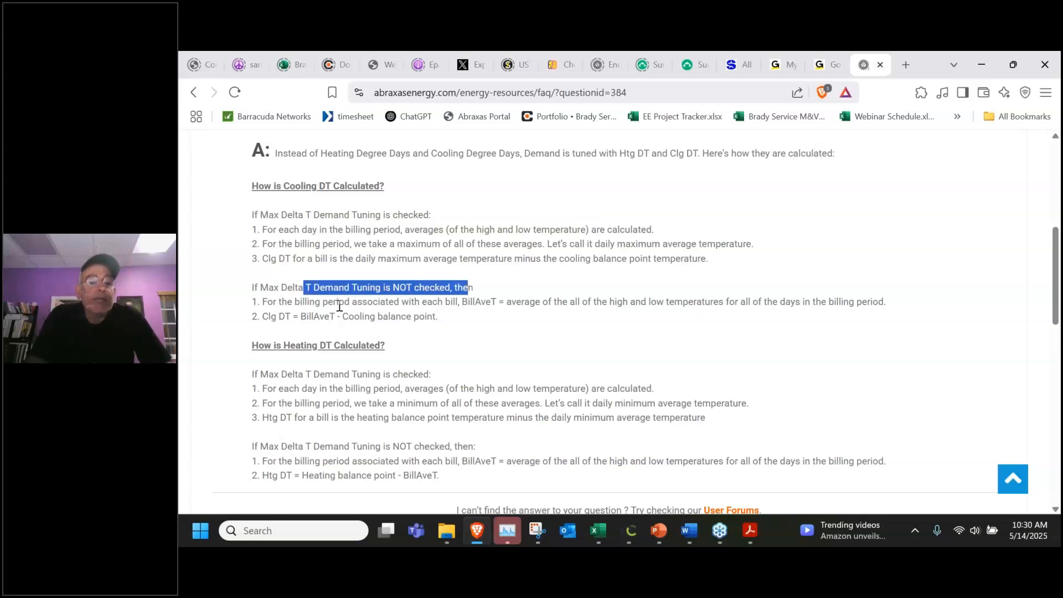
click(378, 299)
drag(267, 302, 892, 306)
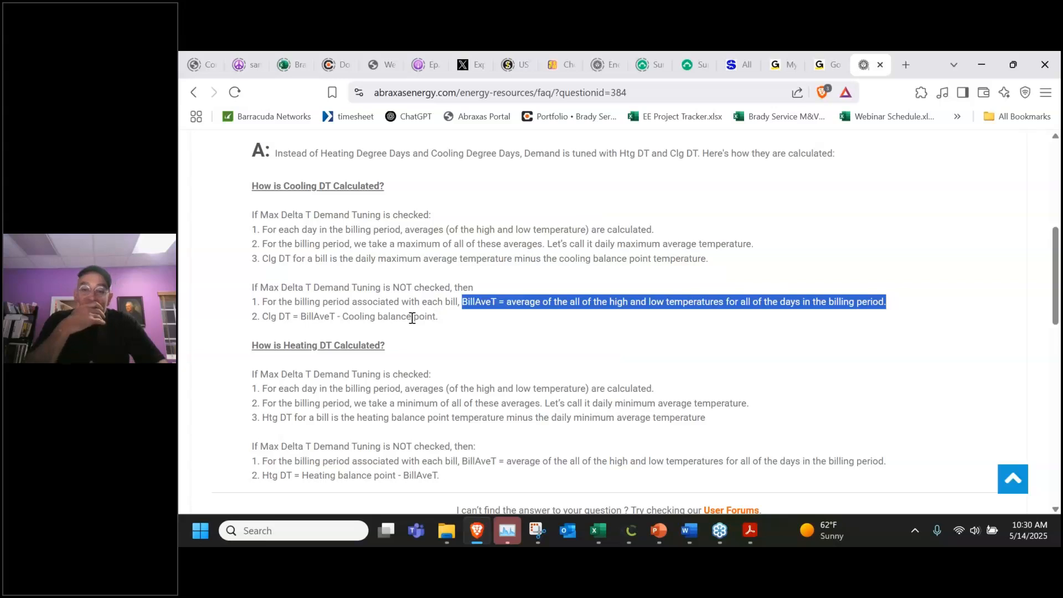
drag(298, 215, 330, 260)
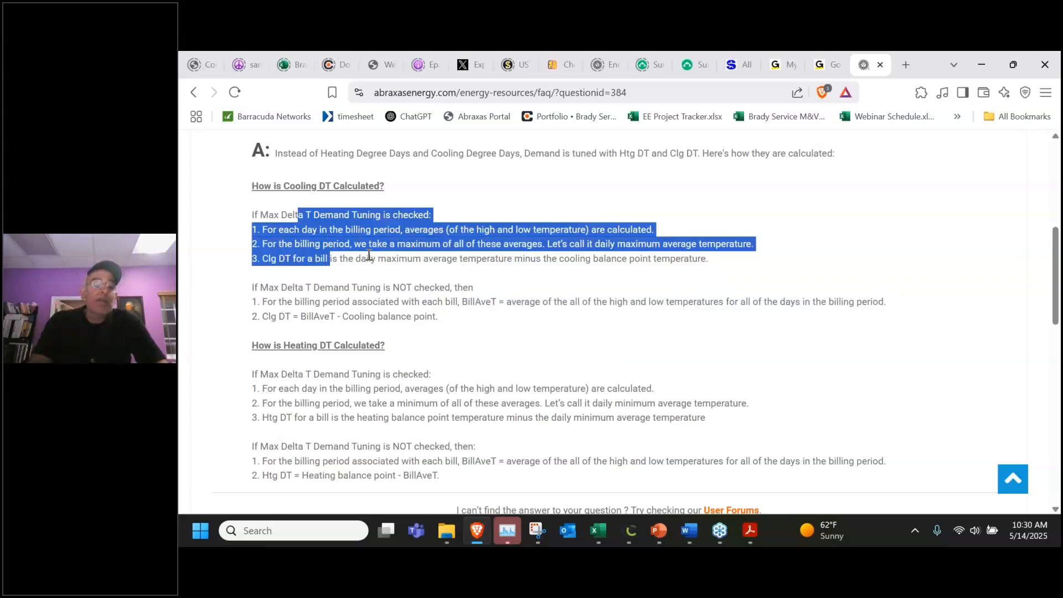
click(369, 256)
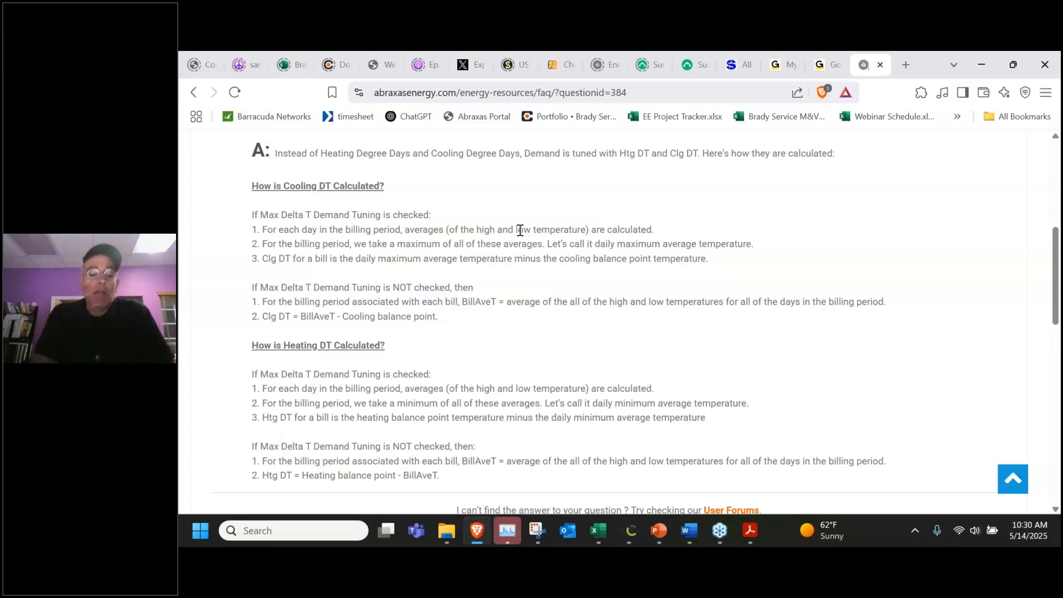
Switch to the OC Adv Webinar workbook in Excel, add a new worksheet after kW, and select its cell B2
key(alt+Tab)
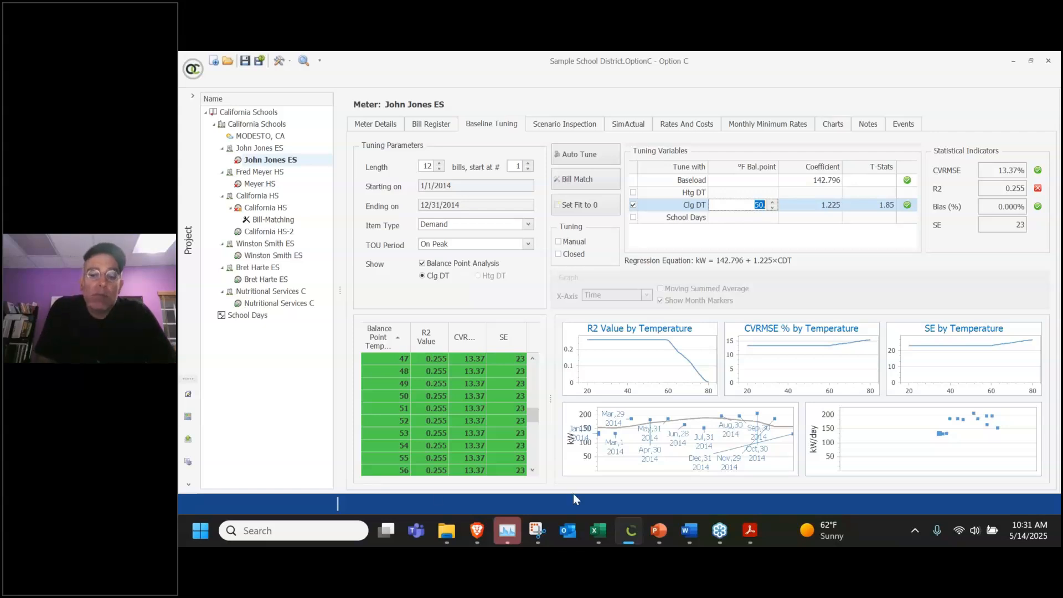
mouse_move(596, 534)
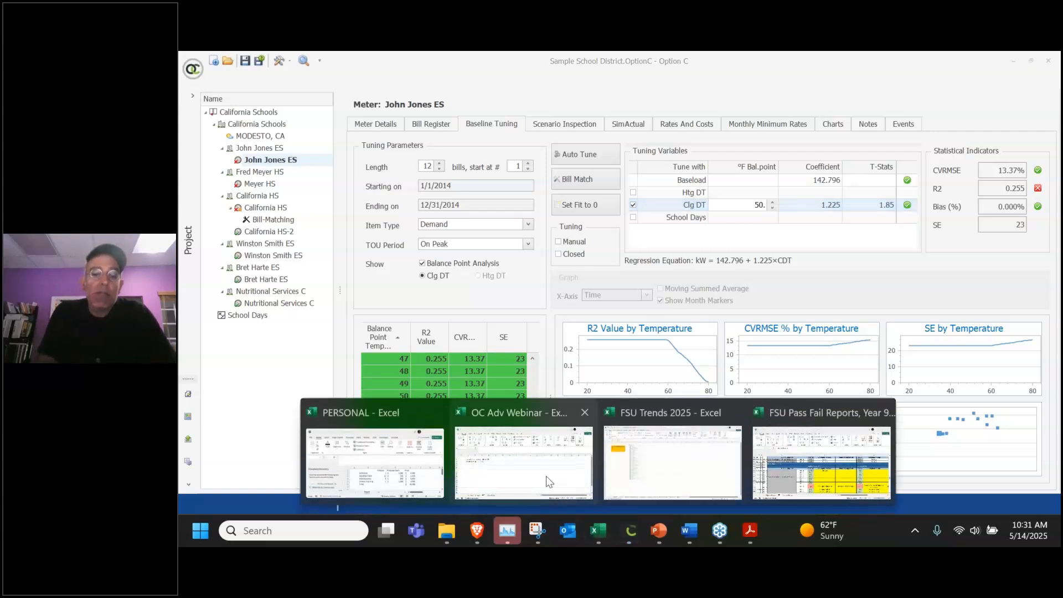
mouse_move(547, 481)
click(478, 487)
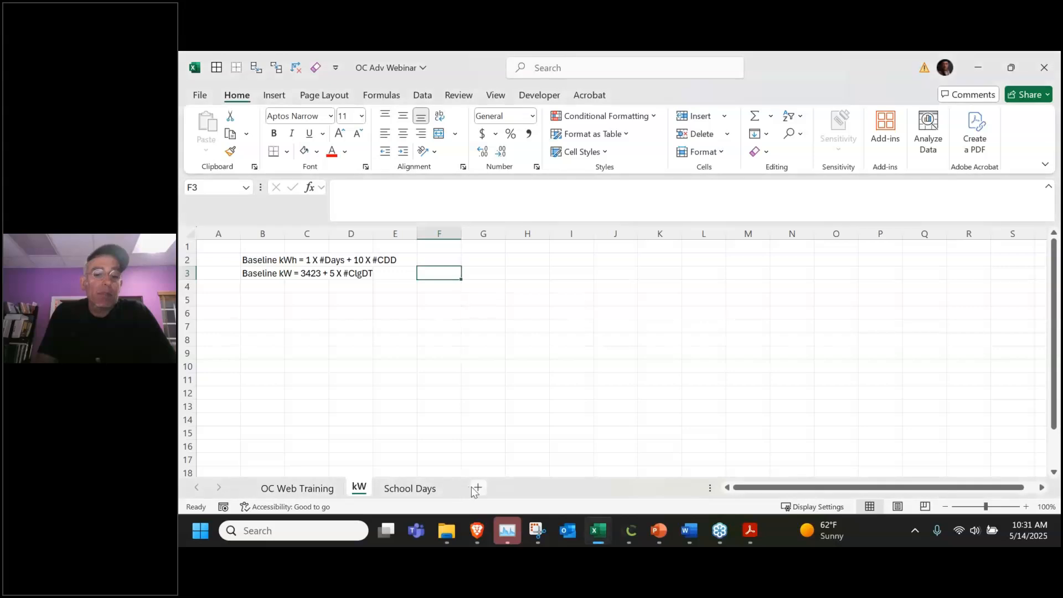
click(275, 264)
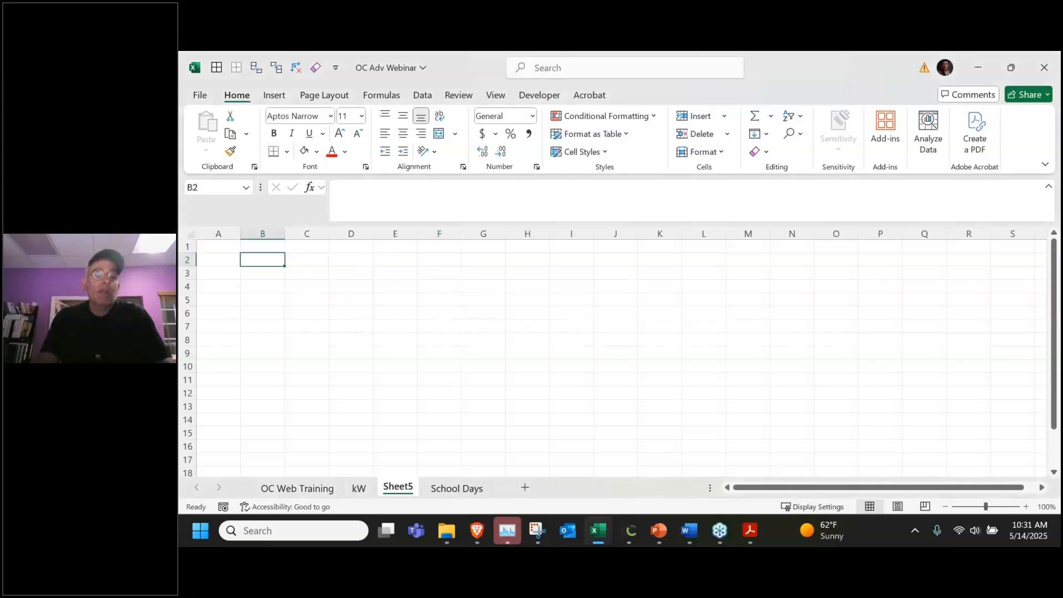
Enter the heading "Pre Retrofit" in cell B2 of the new worksheet
text(BEFORE)
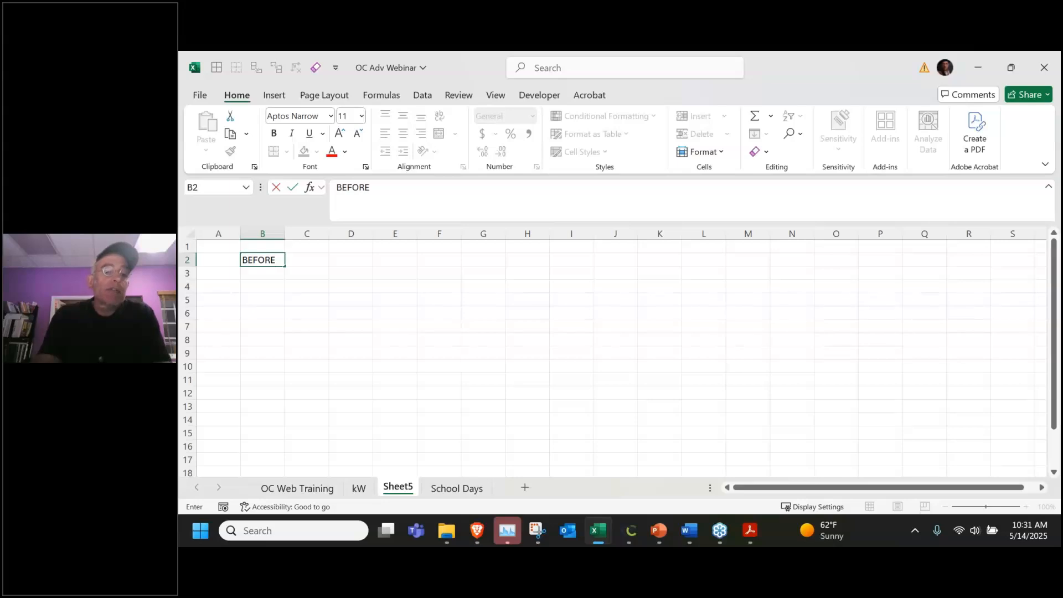
key(BackSpace)
key(BackSpace)
key(BackSpace)
key(BackSpace)
text(re Retrodfit)
key(Return)
key(Return)
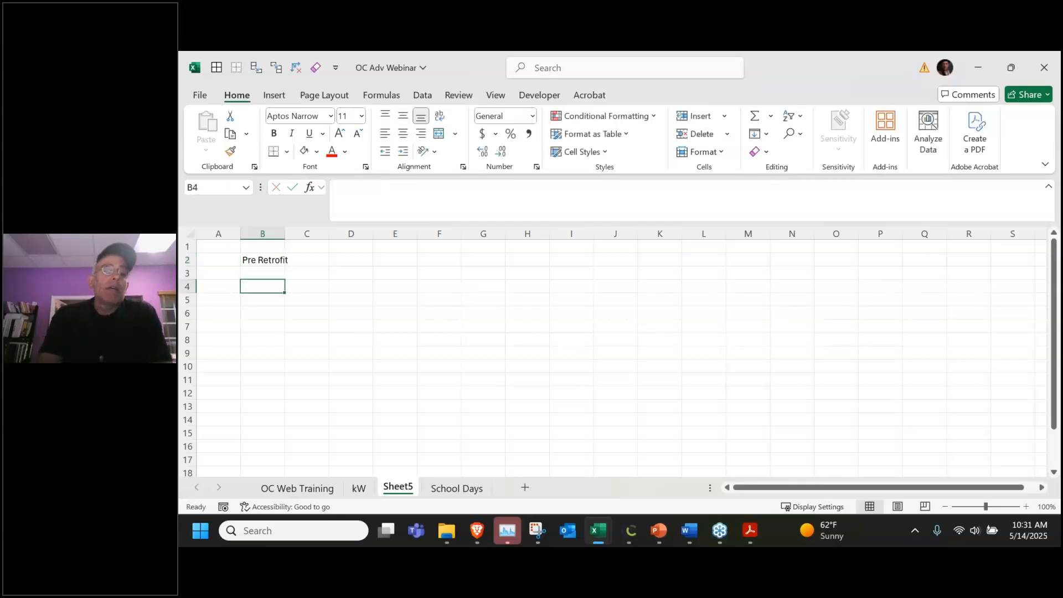
Set the worksheet's zoom magnification to 200%
click(496, 97)
click(643, 127)
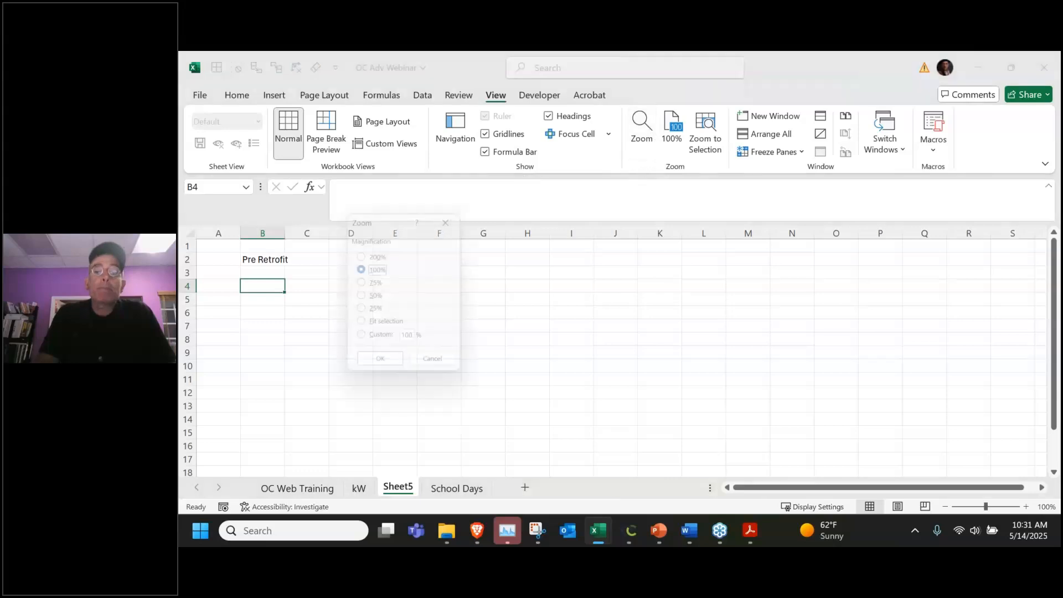
click(363, 255)
click(383, 369)
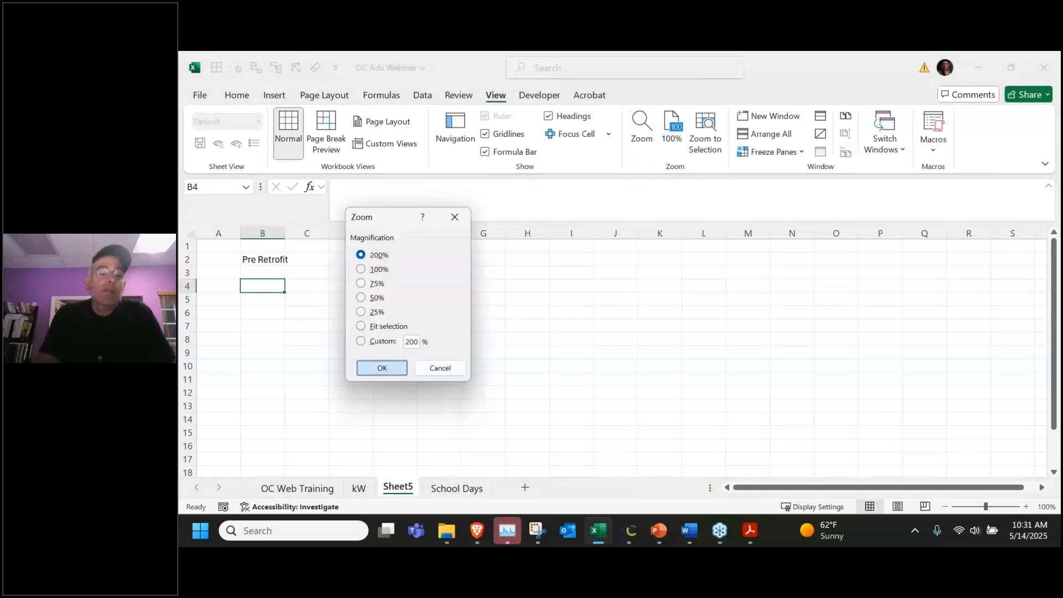
Enter the note "Baseline should be Fuel Oil Consumption for Boilers" in cell B4
text(Ba)
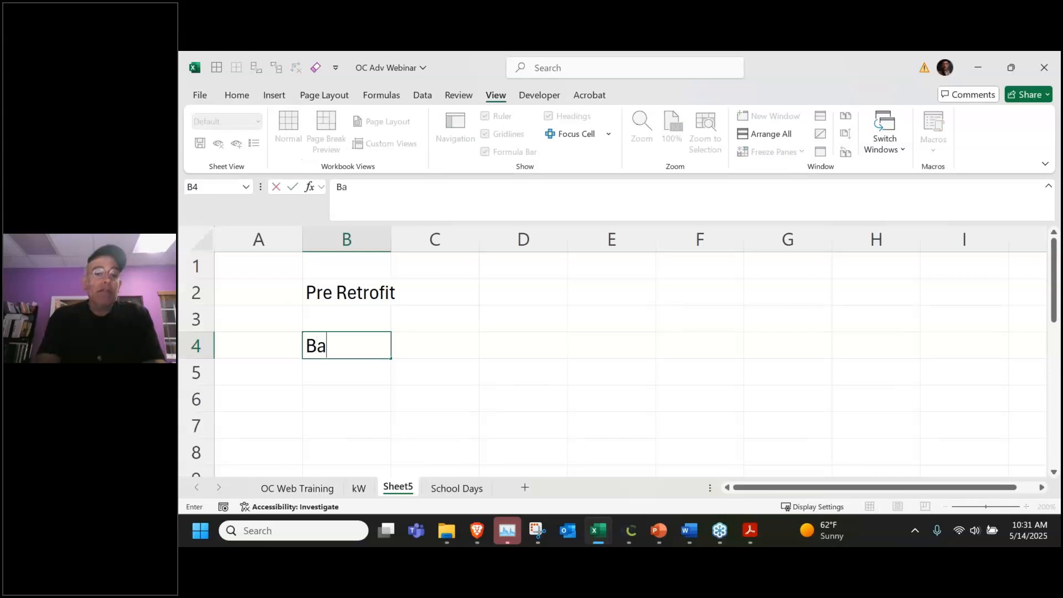
text(elielin)
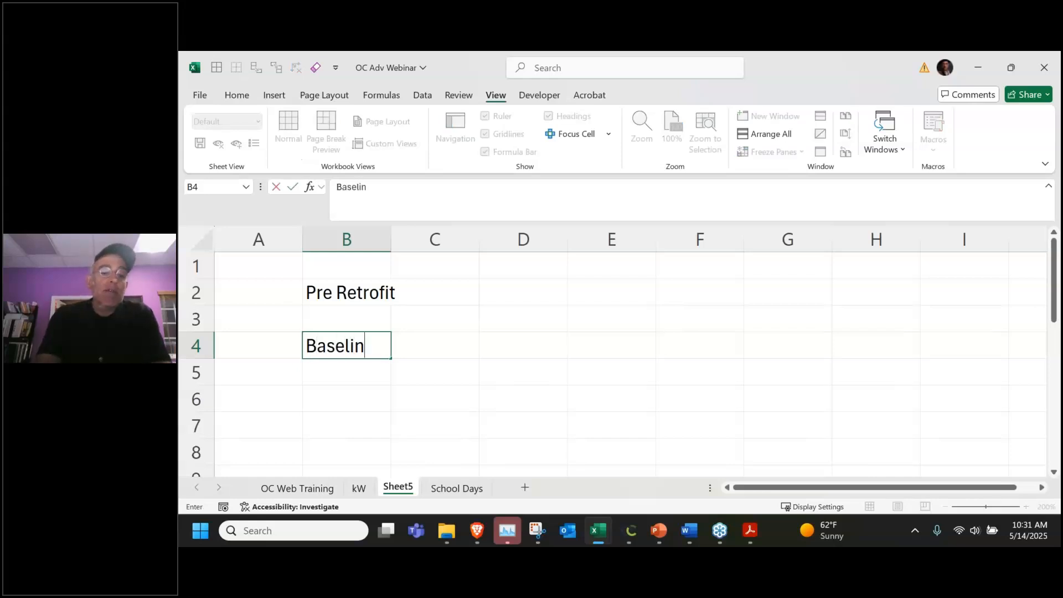
text(e should be )
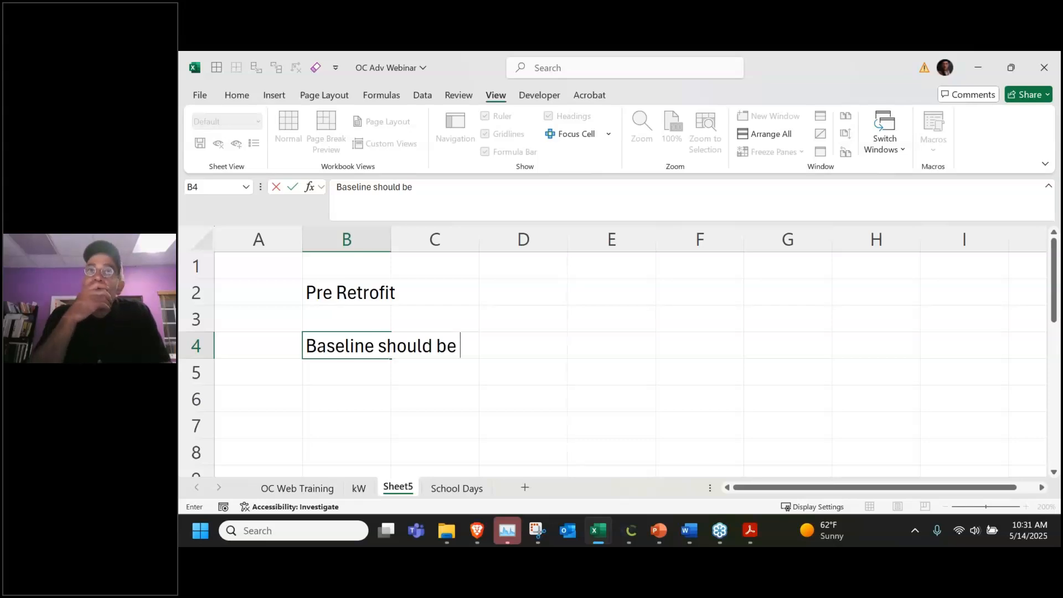
text(Fu)
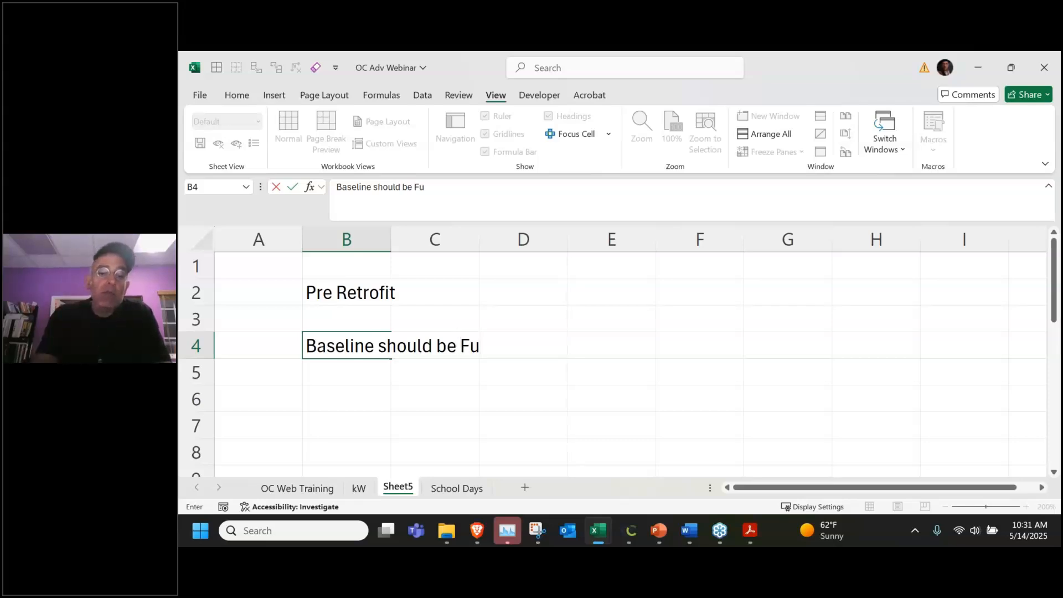
text(el Oil Conump)
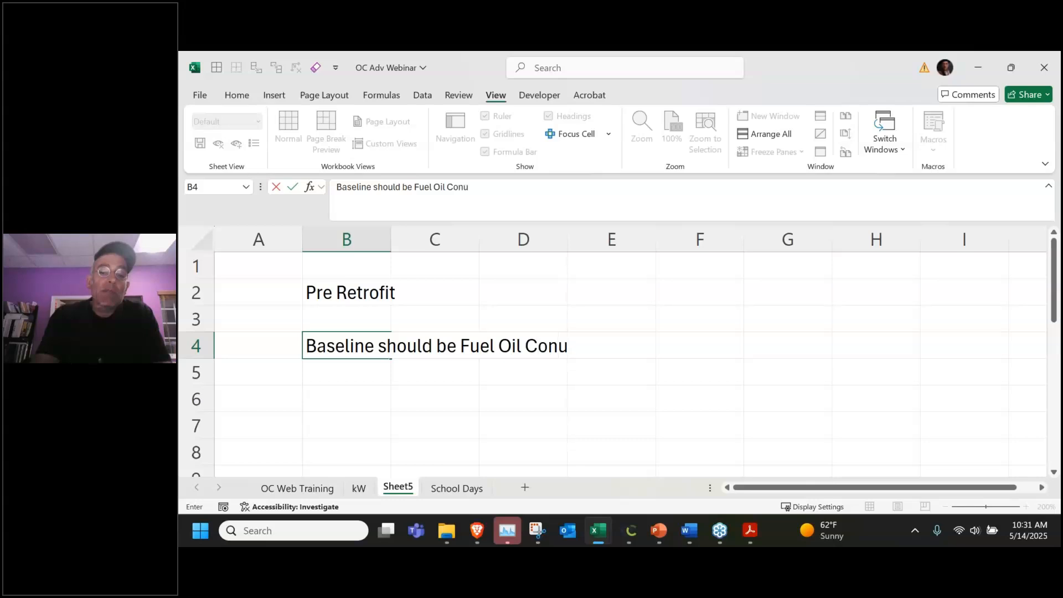
key(BackSpace)
key(BackSpace)
key(BackSpace)
text(sump)
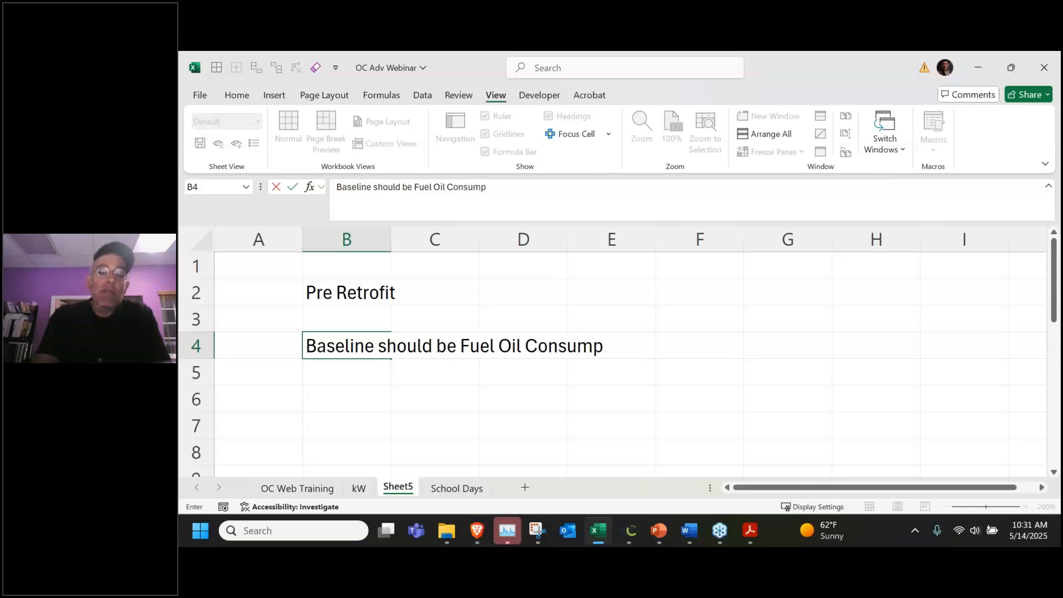
text(tion for Boiler)
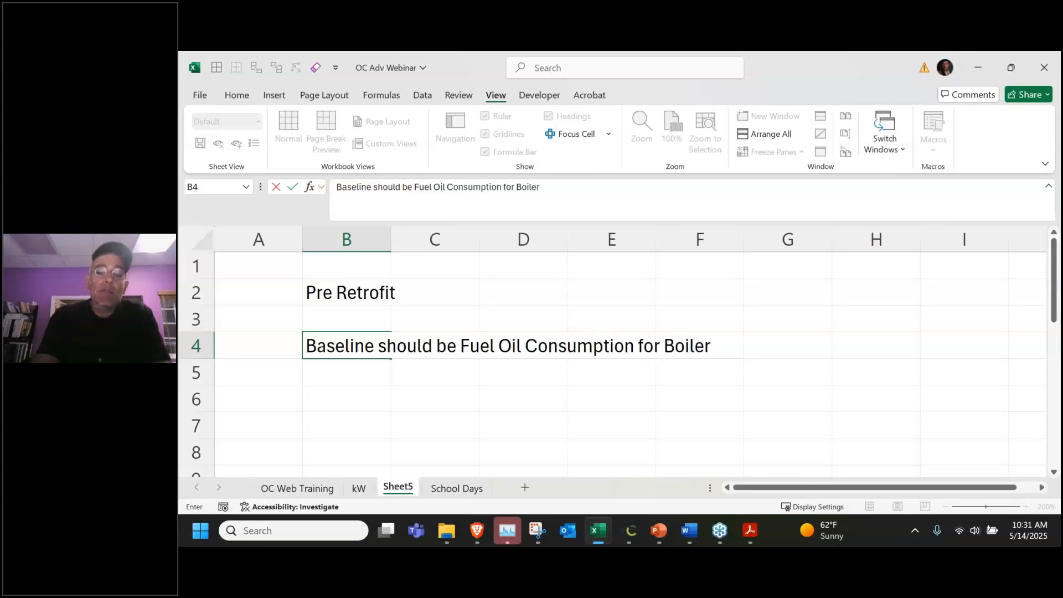
text(s)
key(Return)
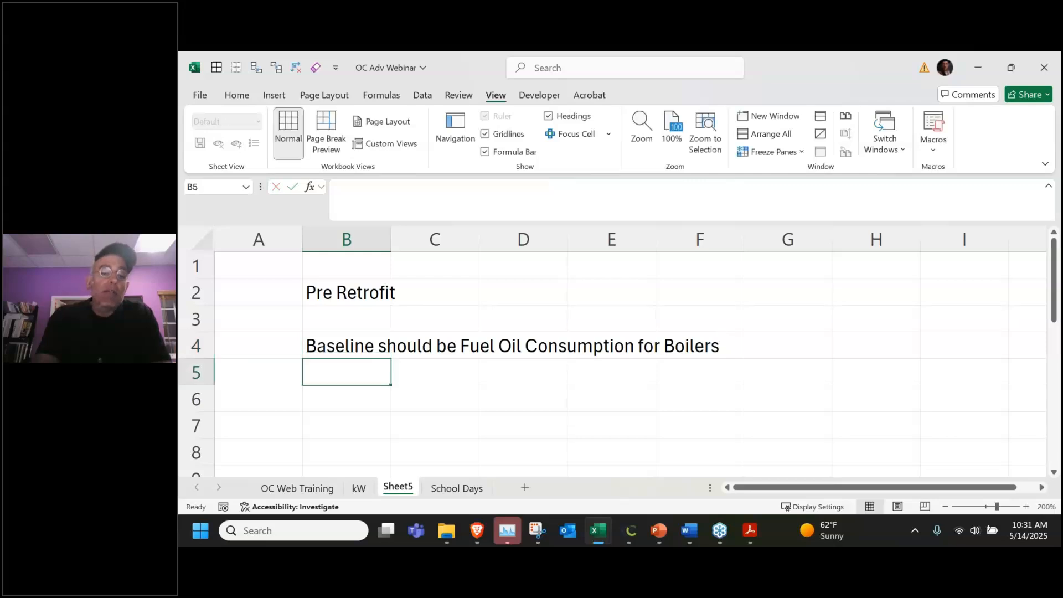
Enter the note "Baseline natural gas would be whatever your bills are." in cell B5
text(Baseline na)
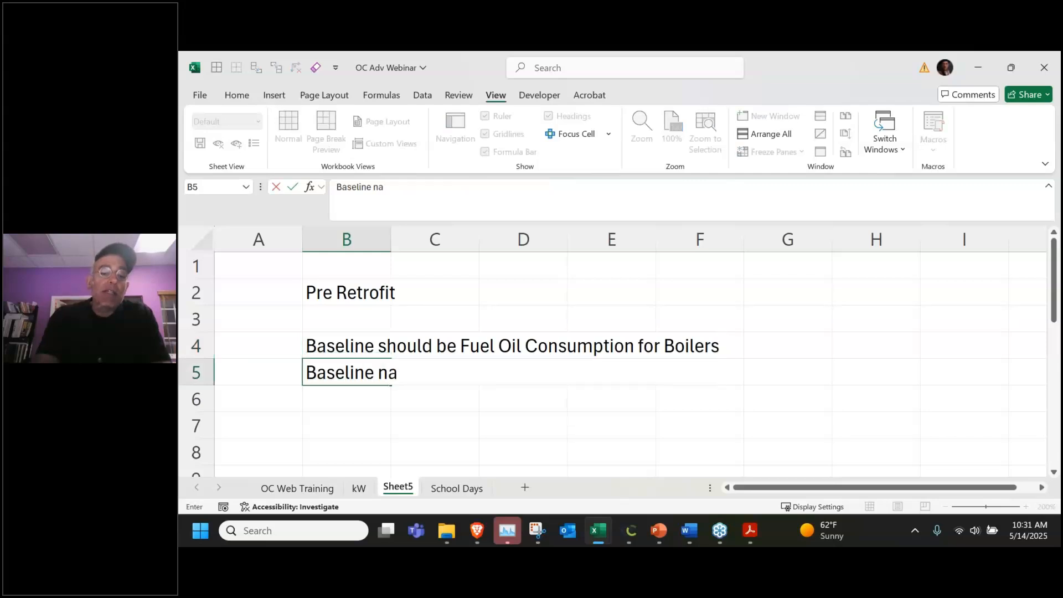
text(tural gas)
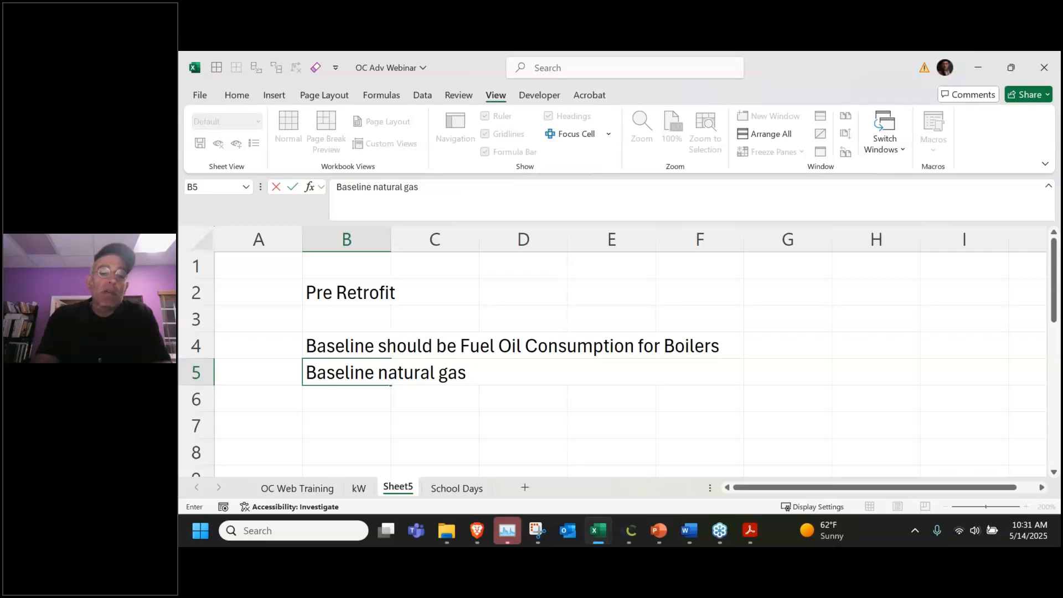
text( would be )
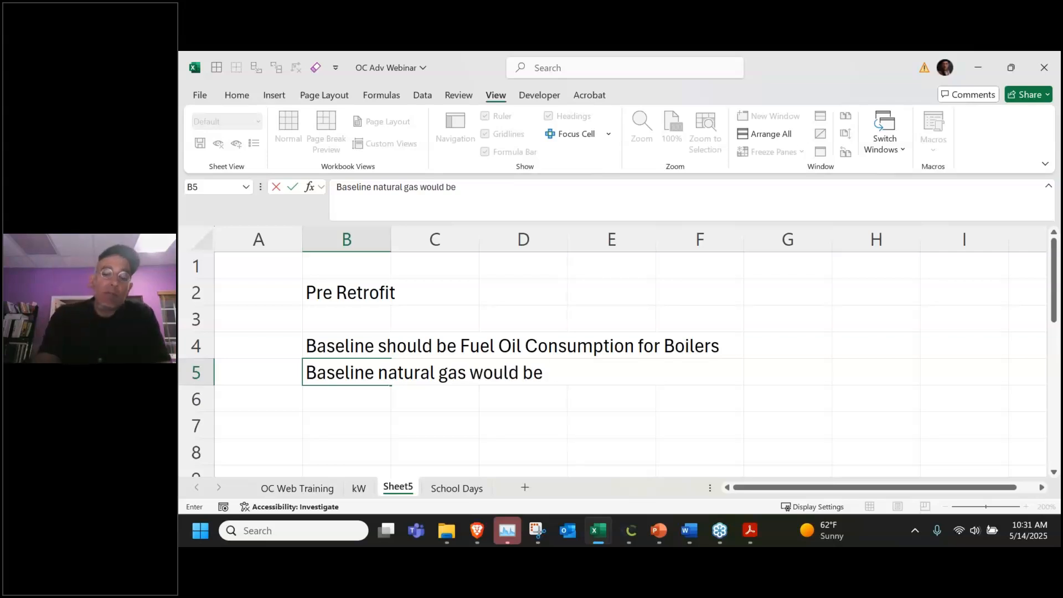
text(whateve)
key(BackSpace)
text(ver )
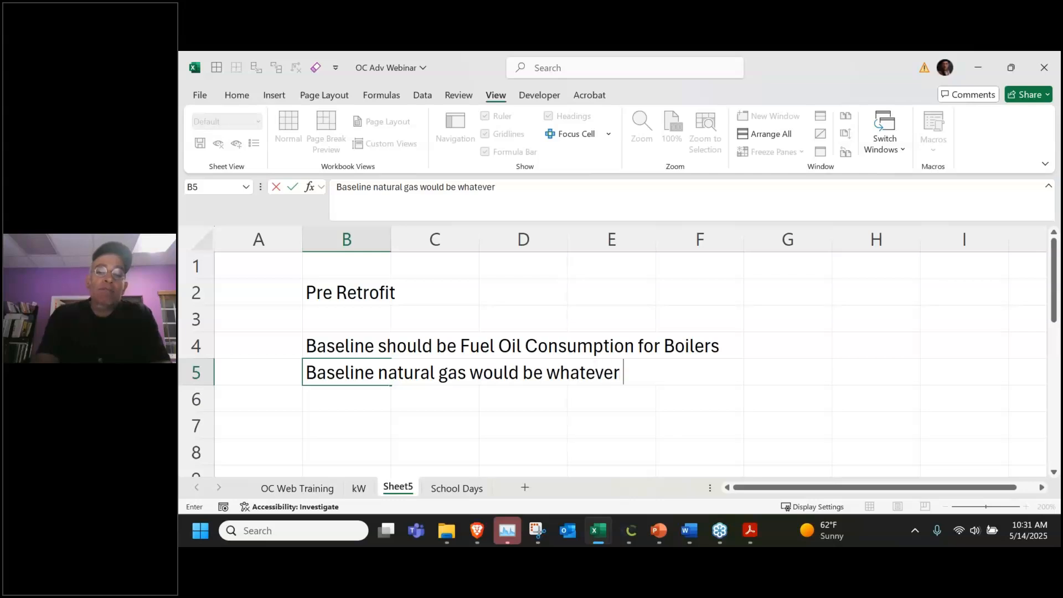
text(your bills)
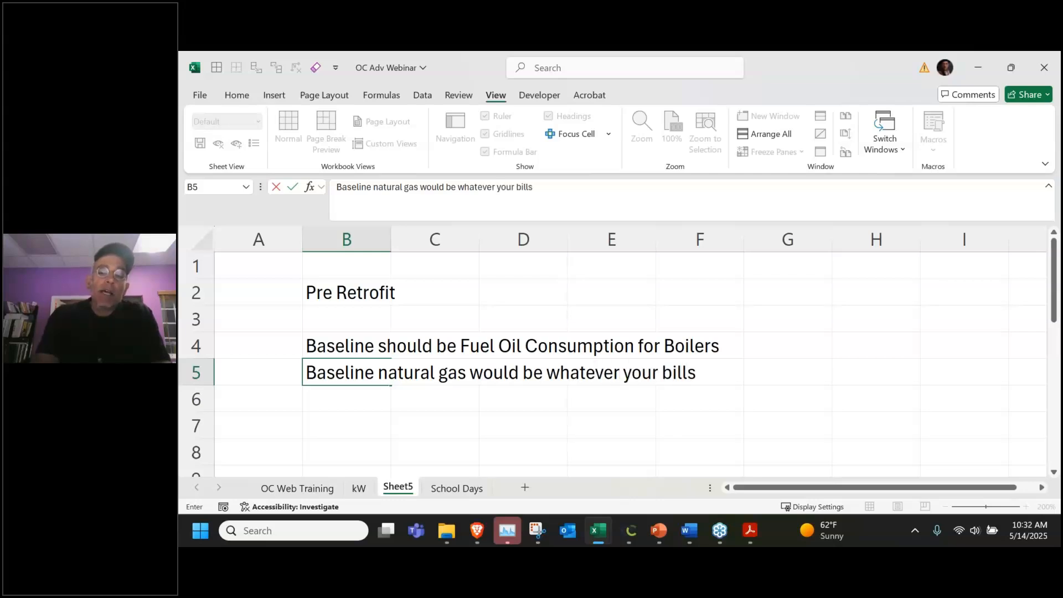
text( are.)
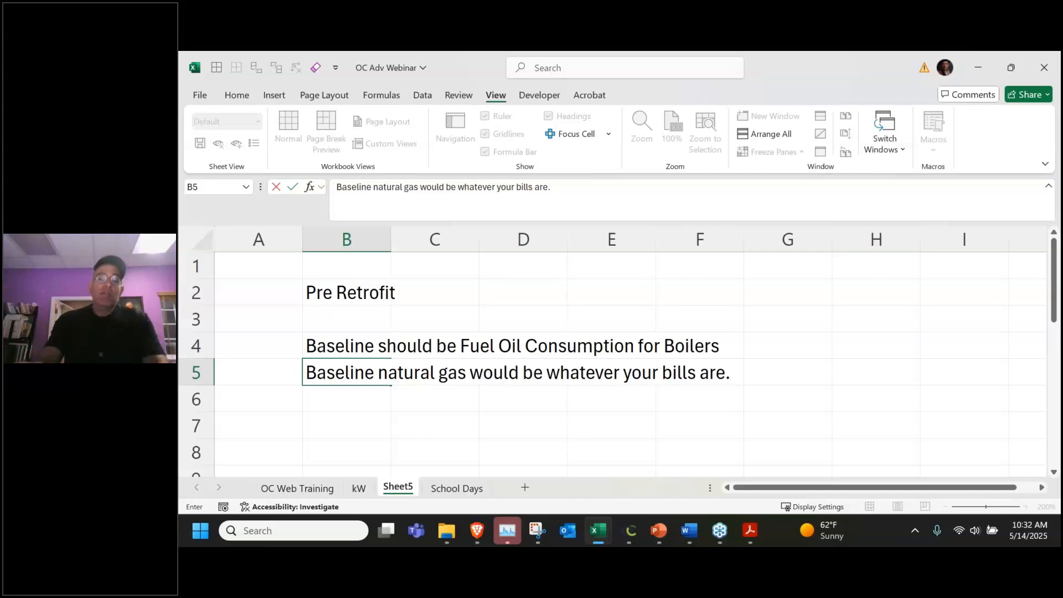
key(Return)
key(Return)
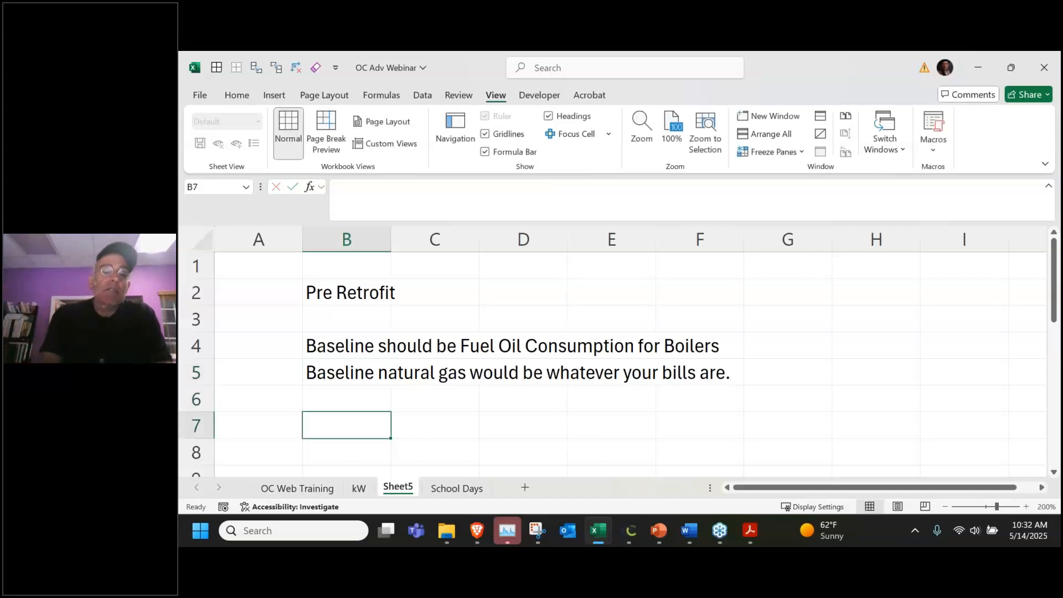
Enter the heading "Post Retrofit" in cell B7 and "Fuel Oil Consumption = 0" beneath it in B8
text(Post Retrofit)
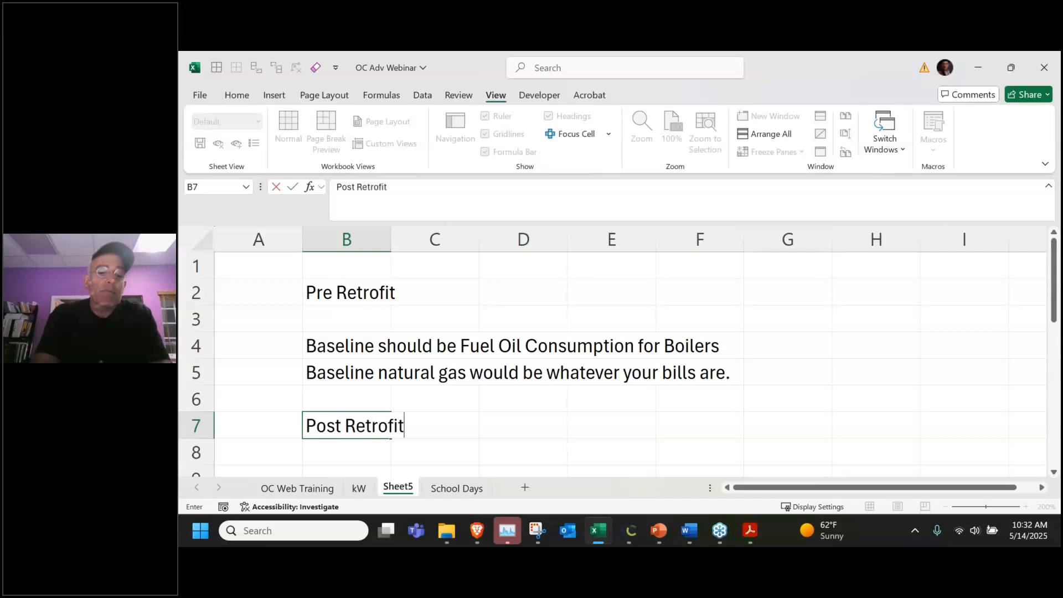
key(Return)
text(Bas)
key(BackSpace)
key(BackSpace)
key(BackSpace)
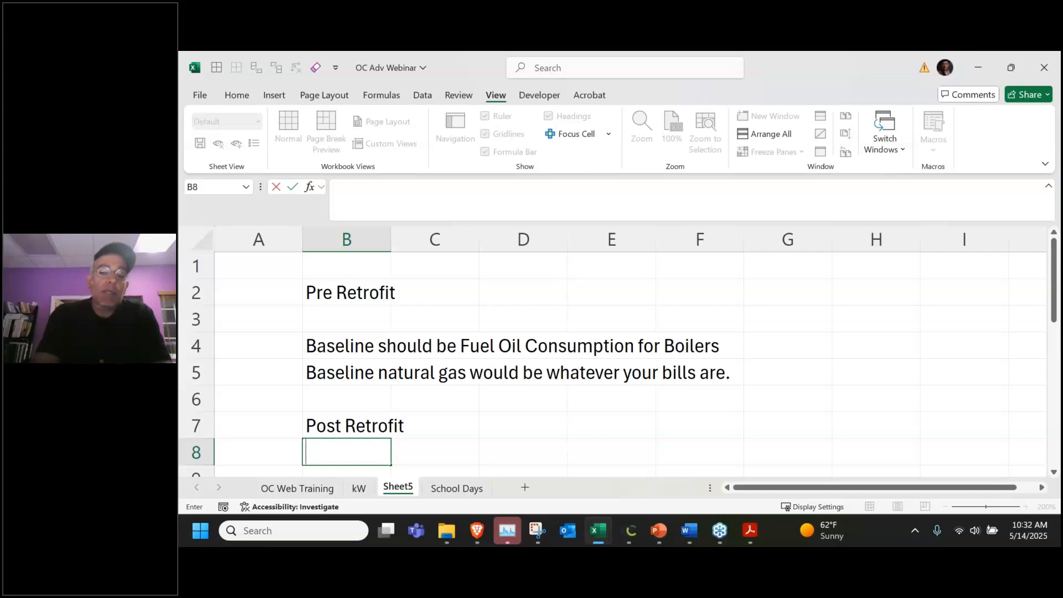
text(Fuel)
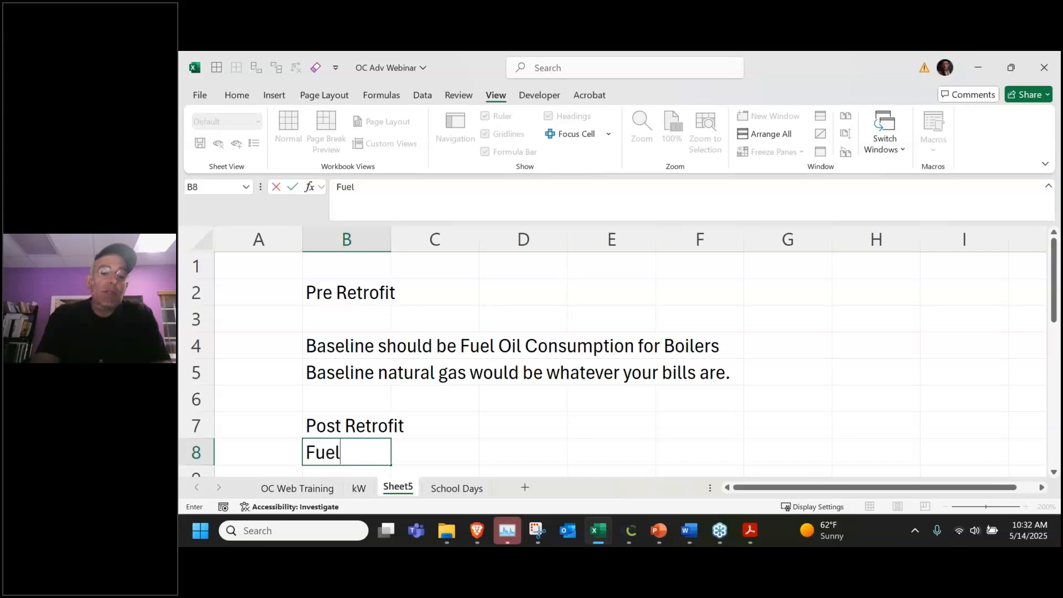
text( Oil Consu)
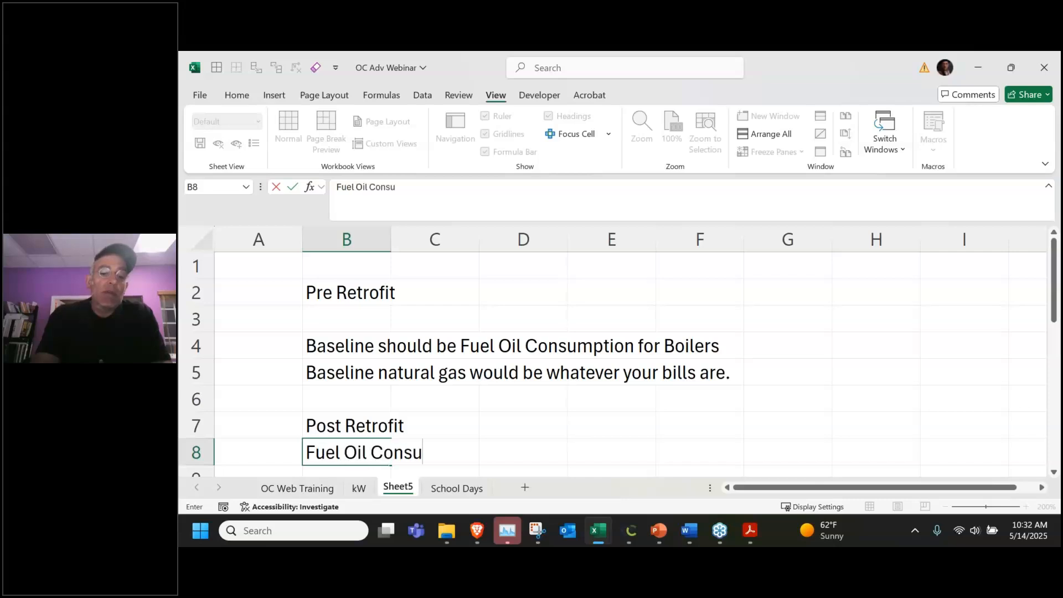
text(mption = 0)
key(Return)
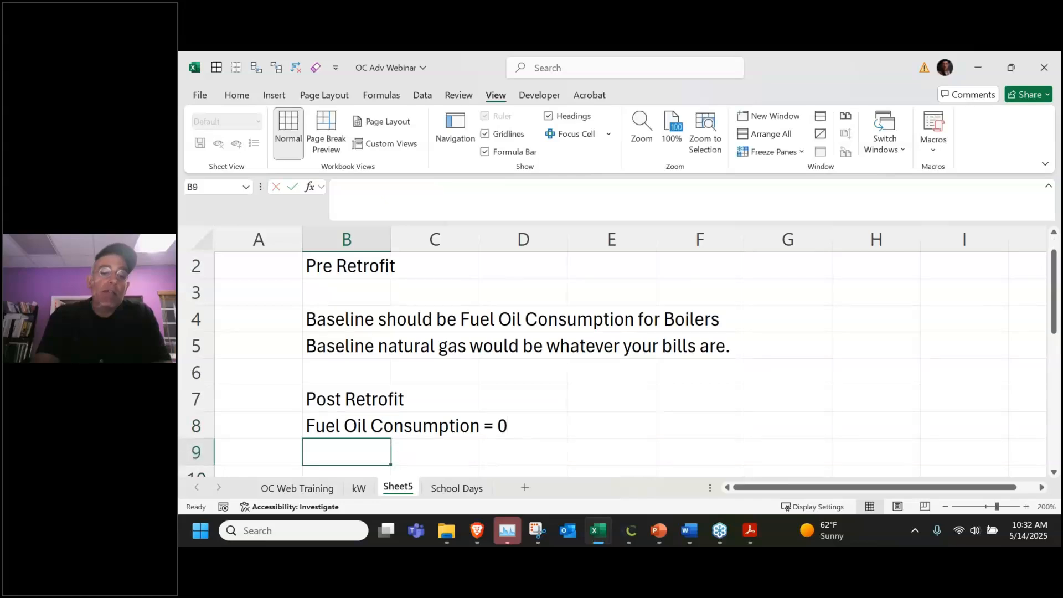
Enter the note "Natural gas is going to be much higher" in cell B9
text(Naturage)
key(BackSpace)
key(BackSpace)
text(l gas is going to)
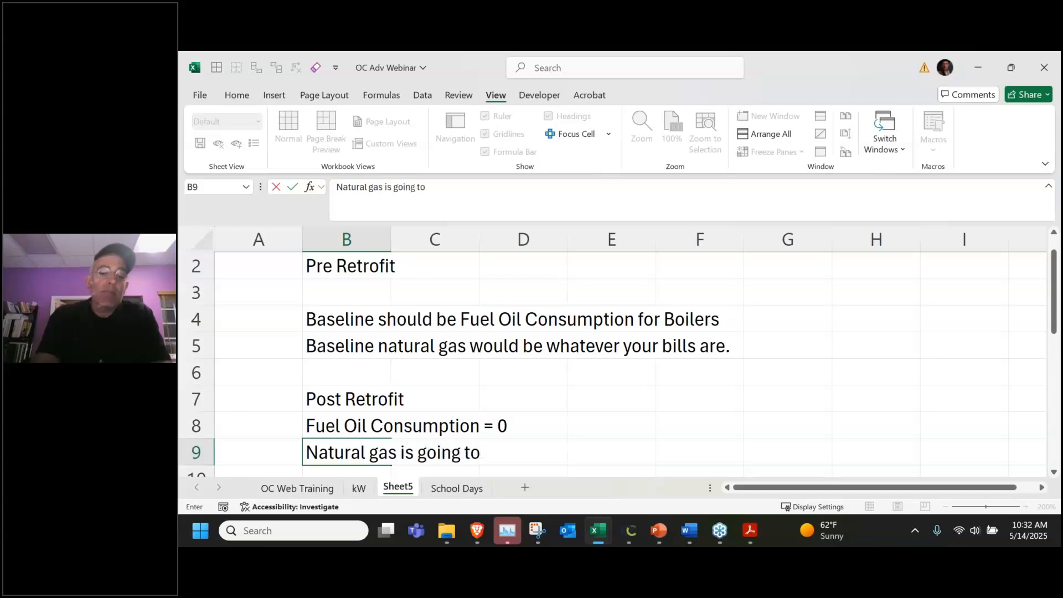
text( be much higher)
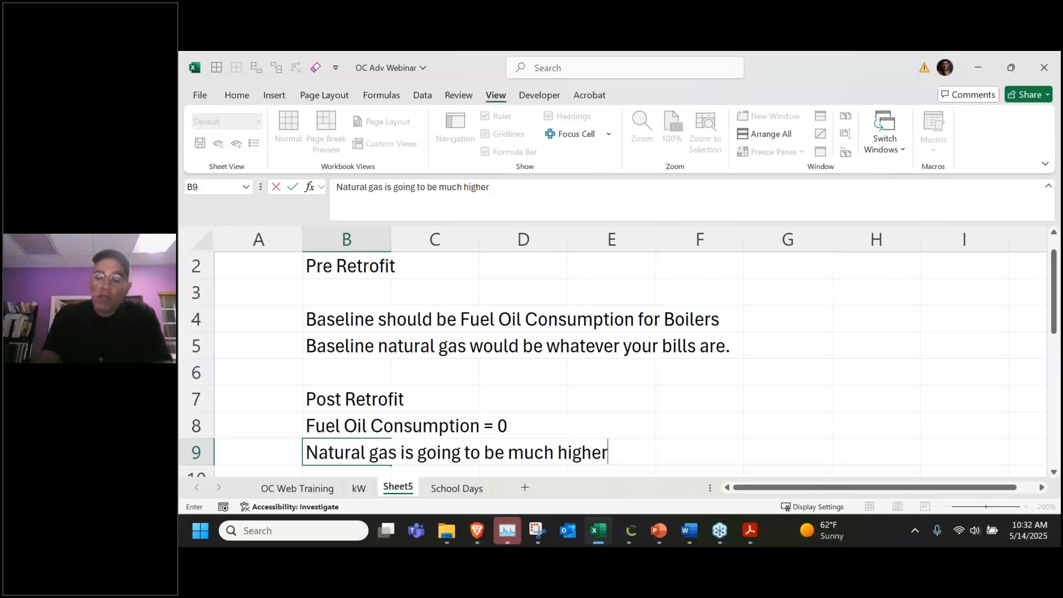
key(Up)
Enter "Need Fuel Oil Meter, and need to tune it." in cell D2, beside the Pre Retrofit heading
key(Up)
key(Up)
key(Up)
key(Up)
key(Up)
key(Right)
key(Right)
key(Right)
key(Right)
key(Right)
key(Right)
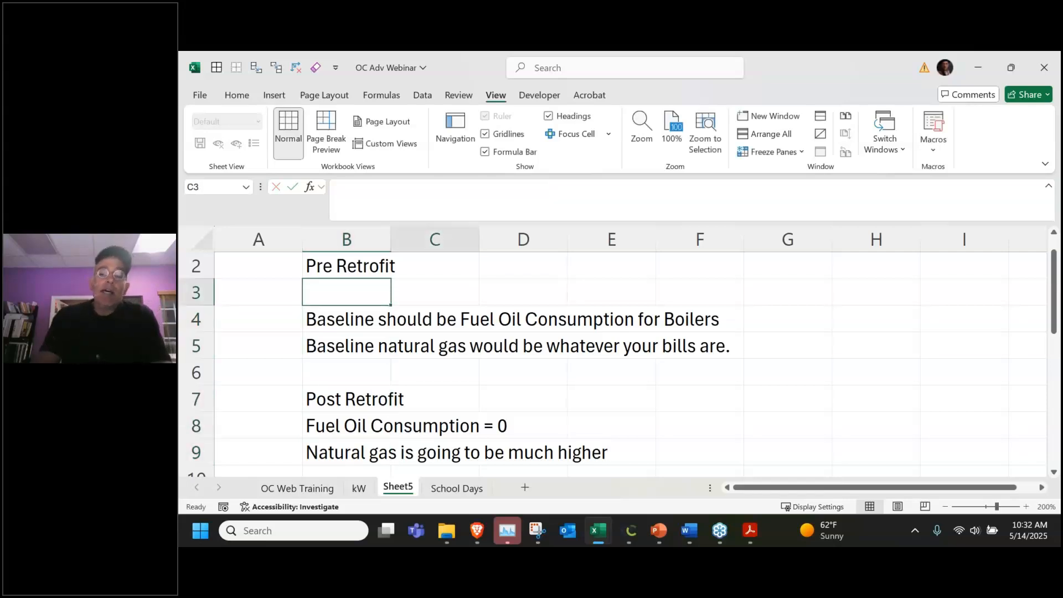
key(Down)
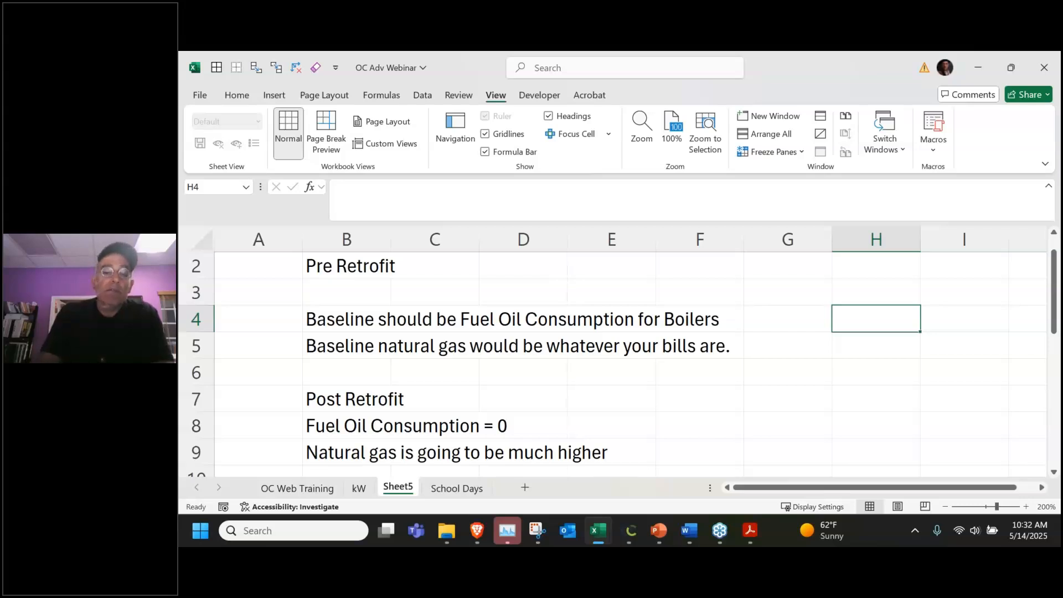
key(Up)
key(Up)
key(Left)
key(Left)
key(Left)
key(Left)
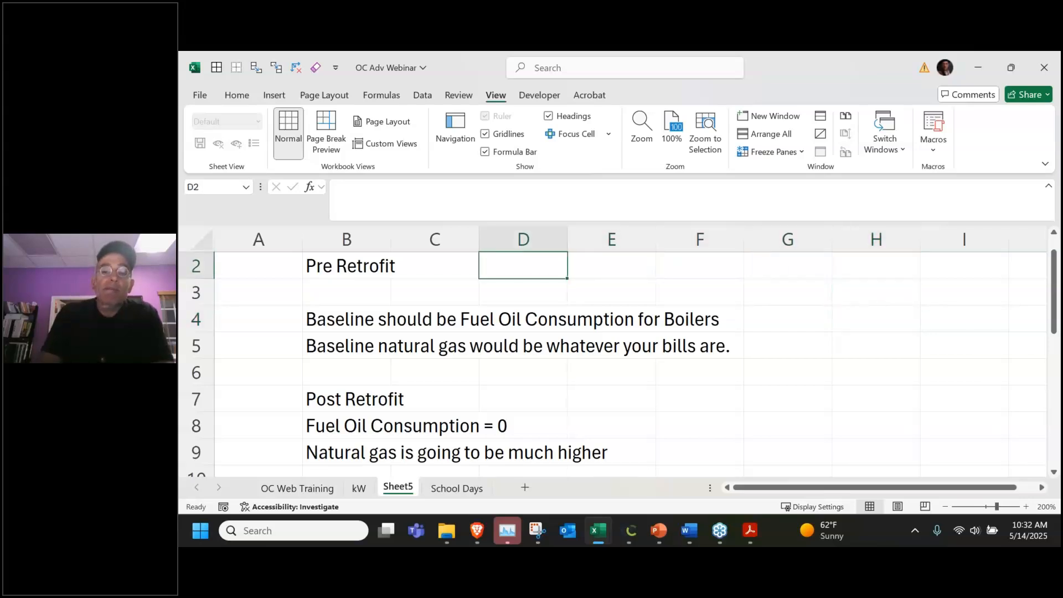
text(Need Fuel)
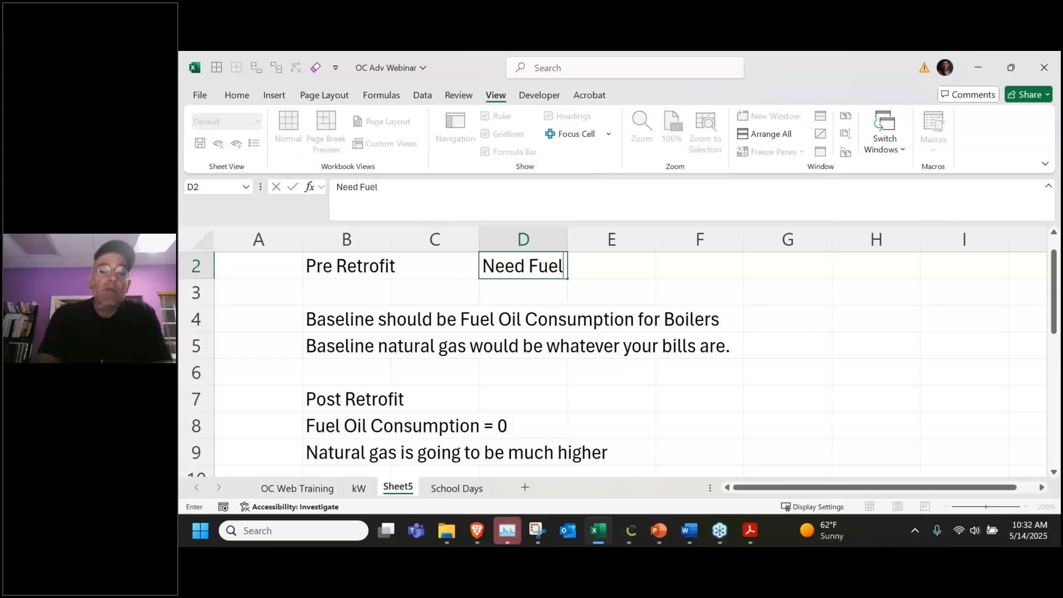
text( Oil Meter)
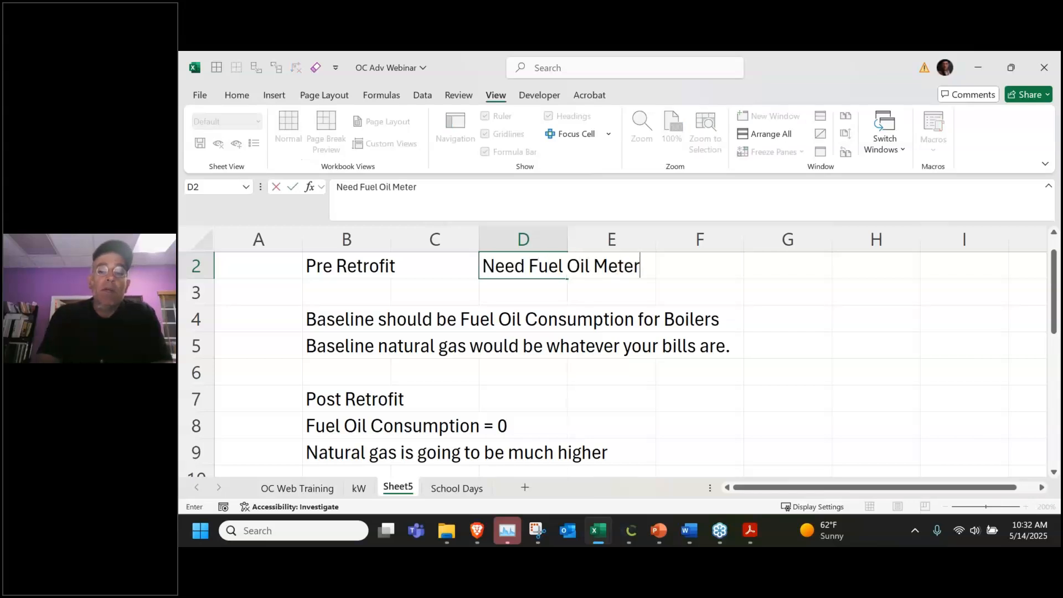
text(, and need to tune it)
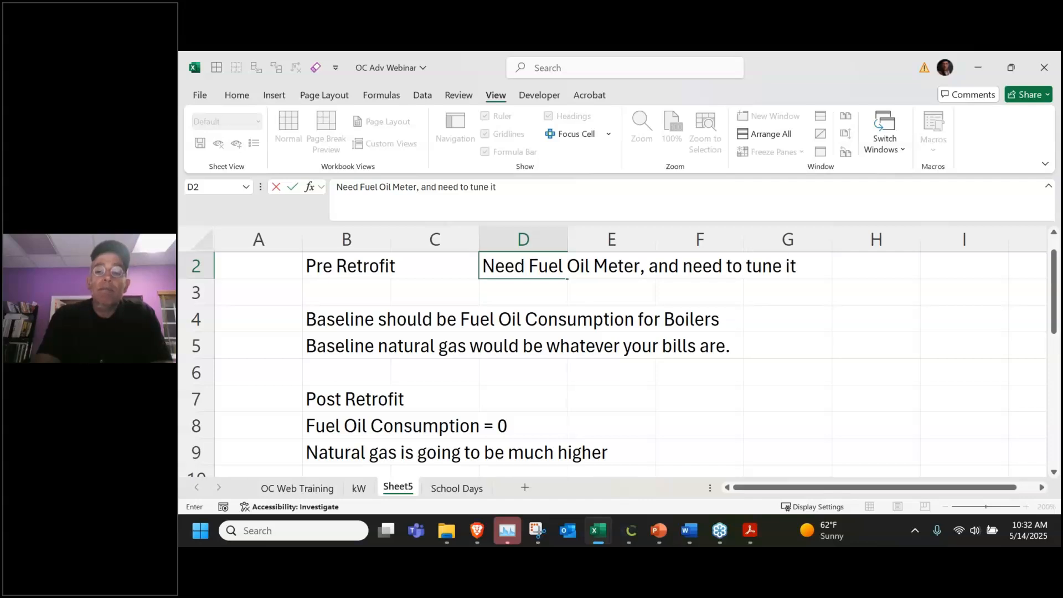
text(.)
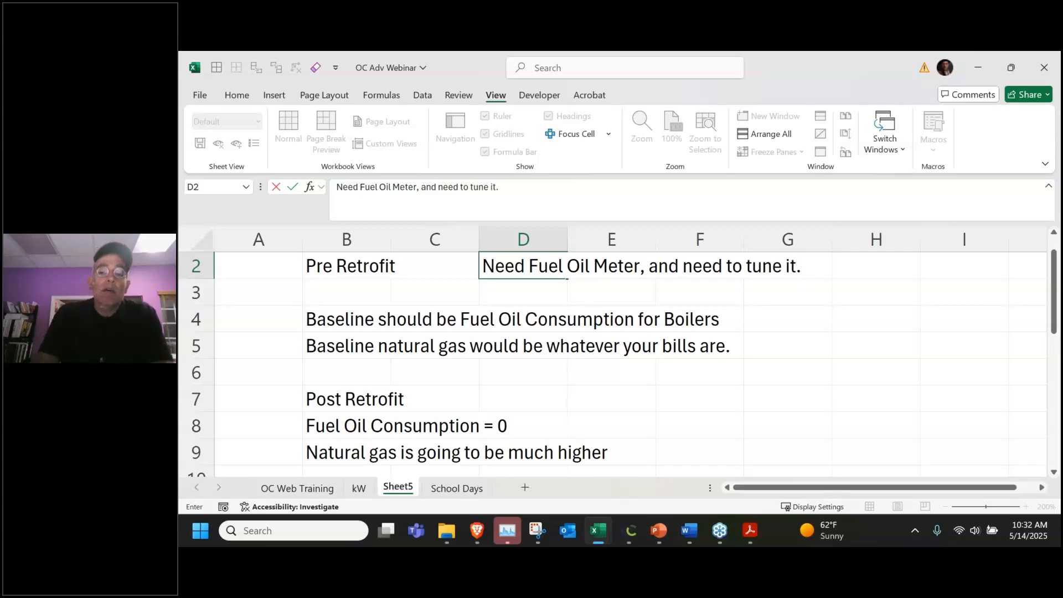
key(Return)
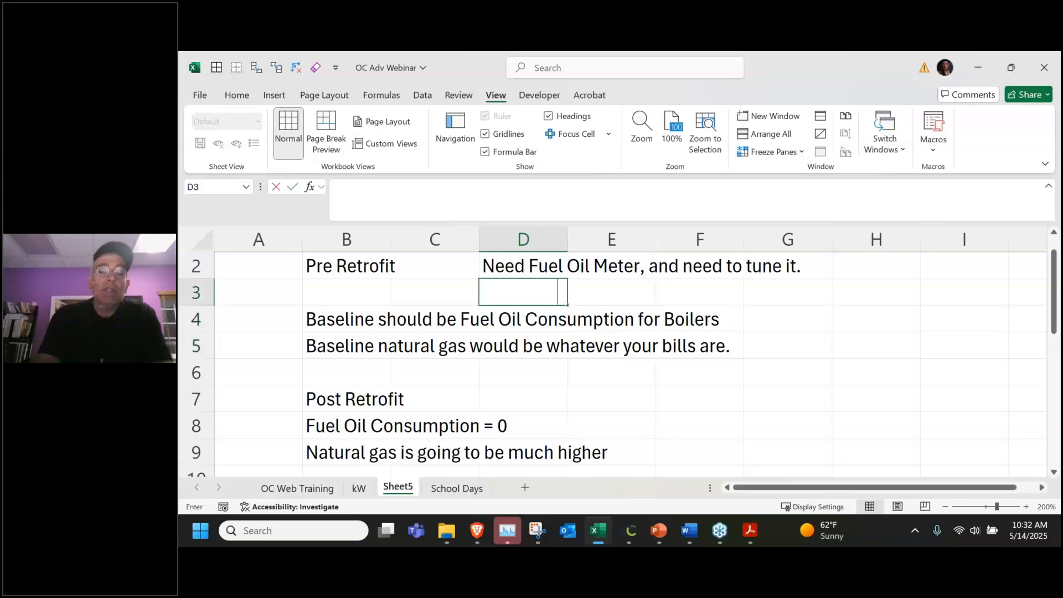
Enter "Need Gas Meter and need to tune it." in cell D3
text(Need Gas)
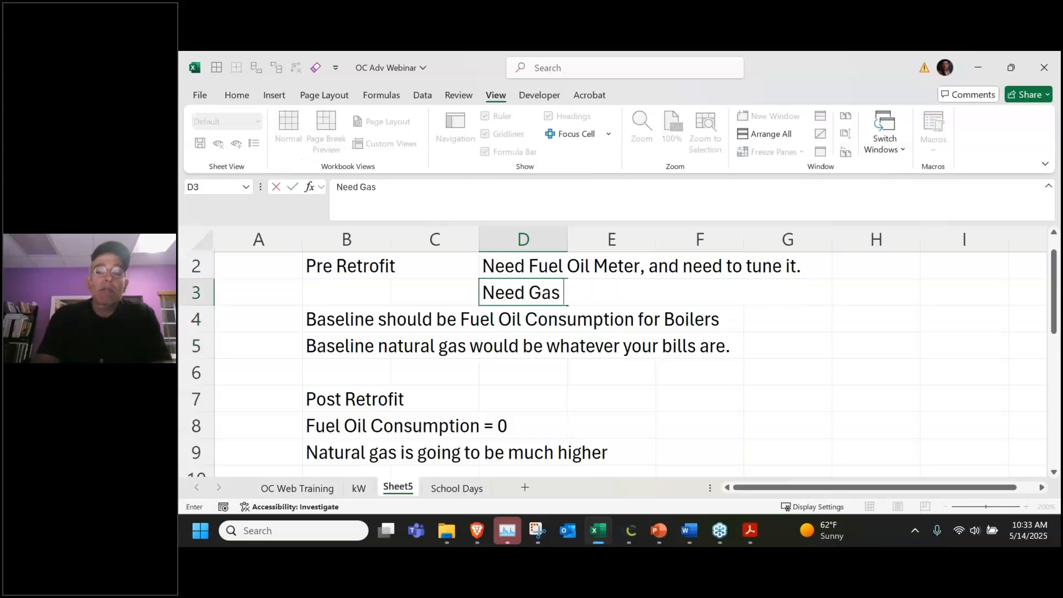
text( Meter and )
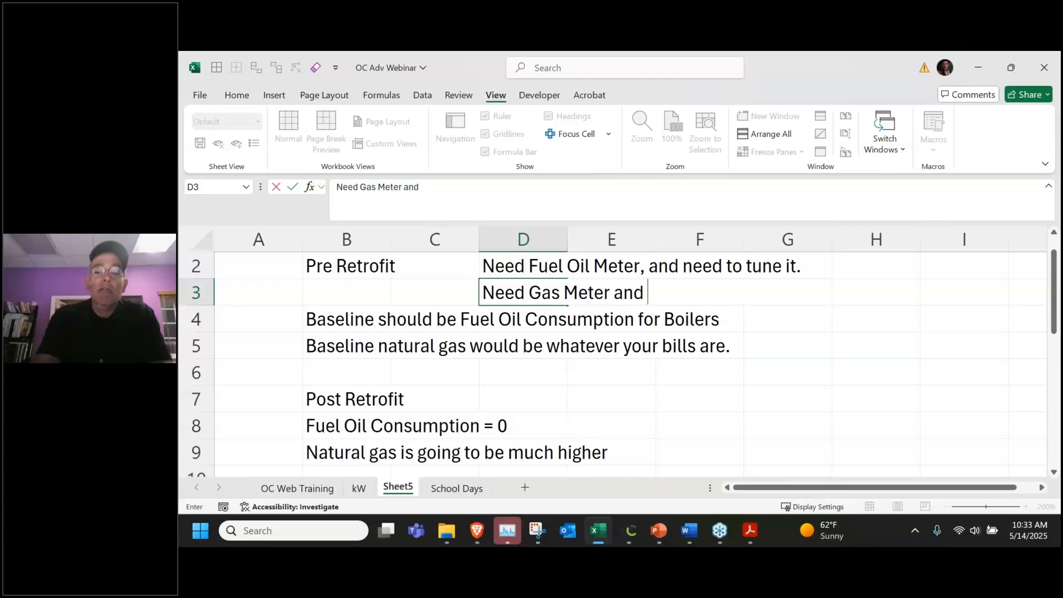
text(need to tune it.)
key(Return)
Begin a note in cell D7, beside the Post Retrofit heading, with the text "Fuel oil bills will be"
key(Down)
key(Down)
key(Down)
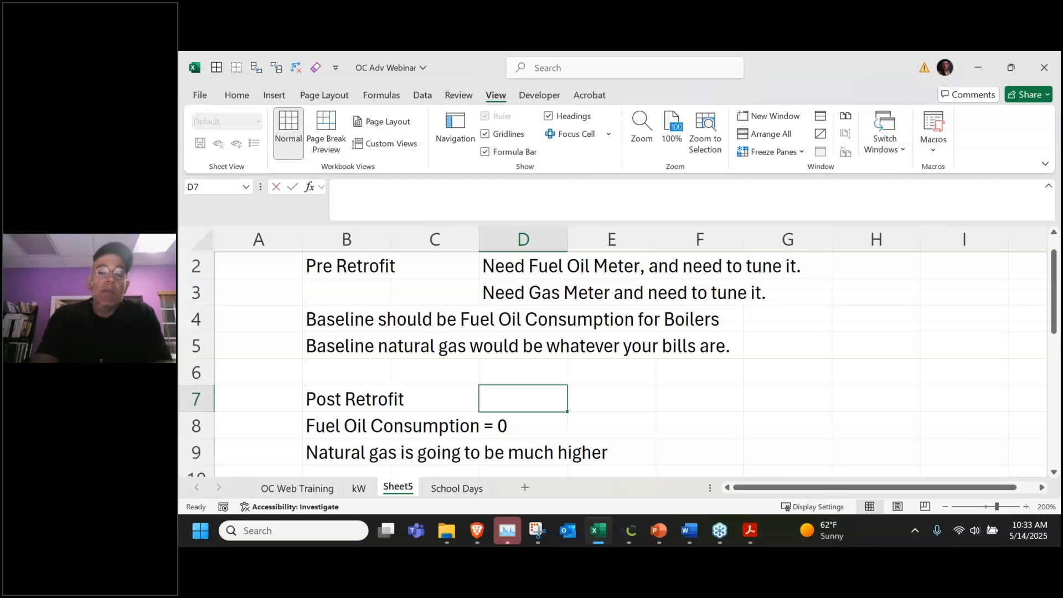
text(Fuel oil bills)
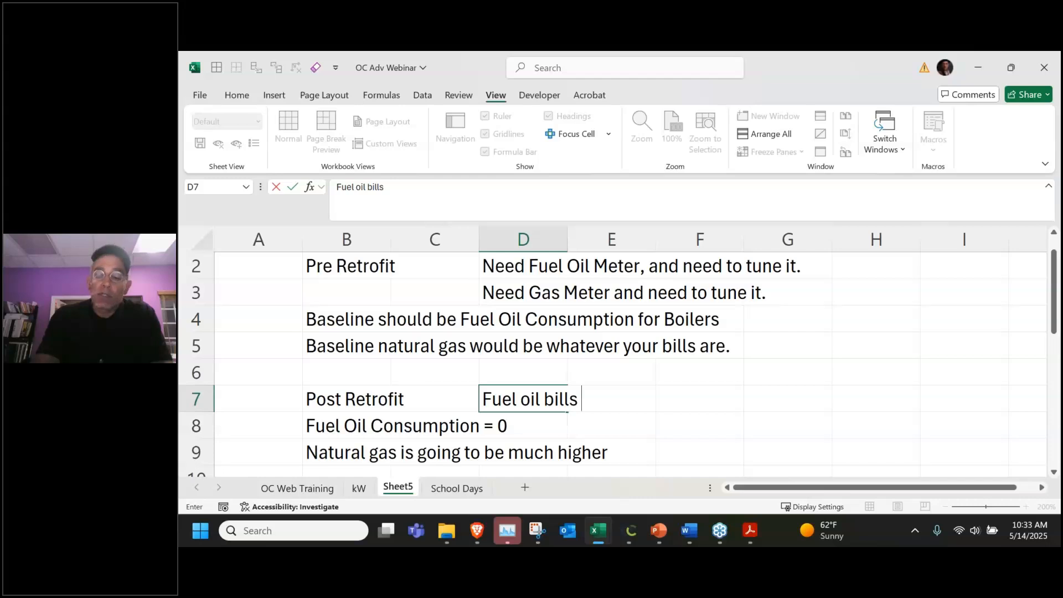
text( will be)
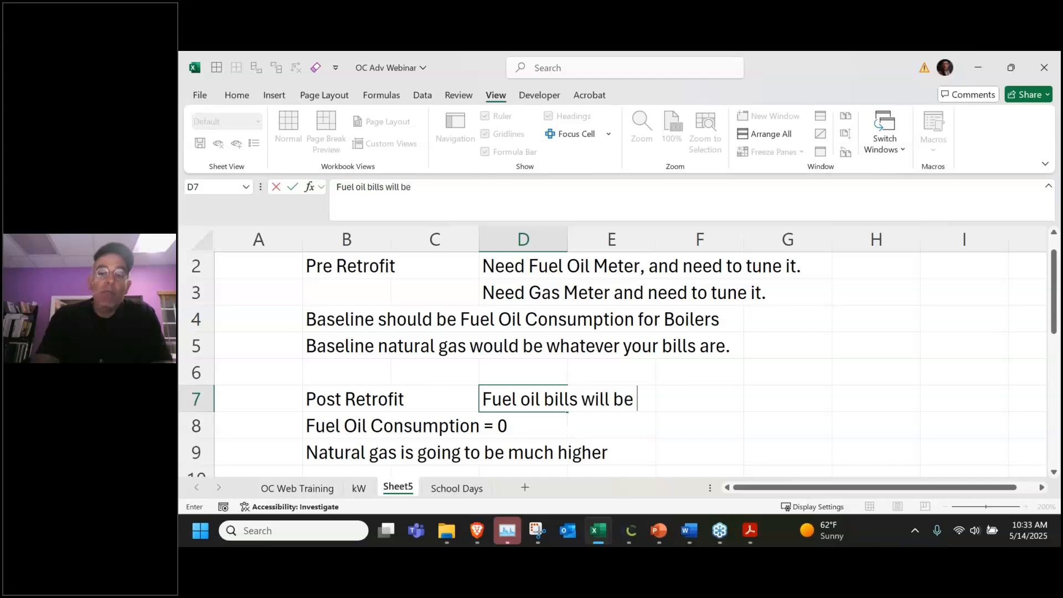
Complete the post-retrofit note in D7 so that it reads "Fuel oil bills will be 0."
text( 0. Natu)
key(BackSpace)
key(BackSpace)
key(BackSpace)
key(BackSpace)
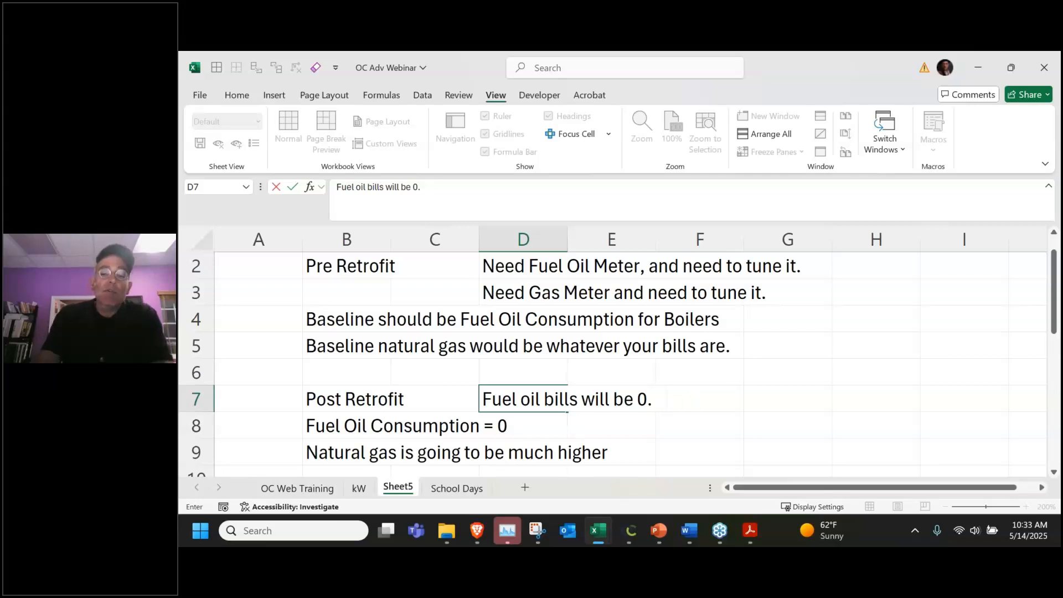
key(Return)
Enter the heading "Fuel Oil" in B11 and "Baseline = High Number" in B12
key(Down)
key(Down)
key(Down)
key(Down)
key(Up)
key(Left)
key(Left)
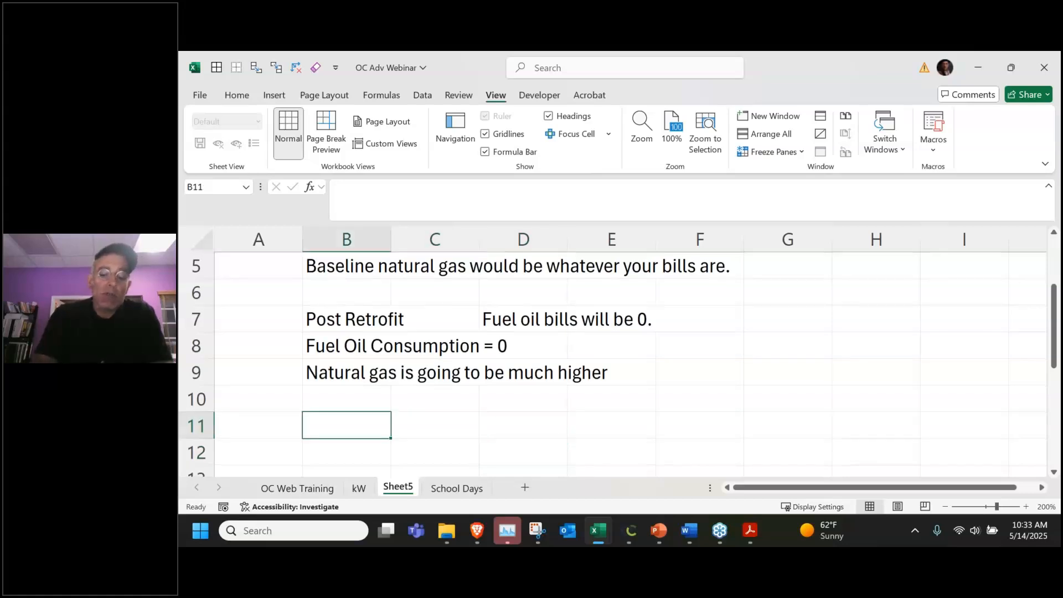
text(Fuel Oil)
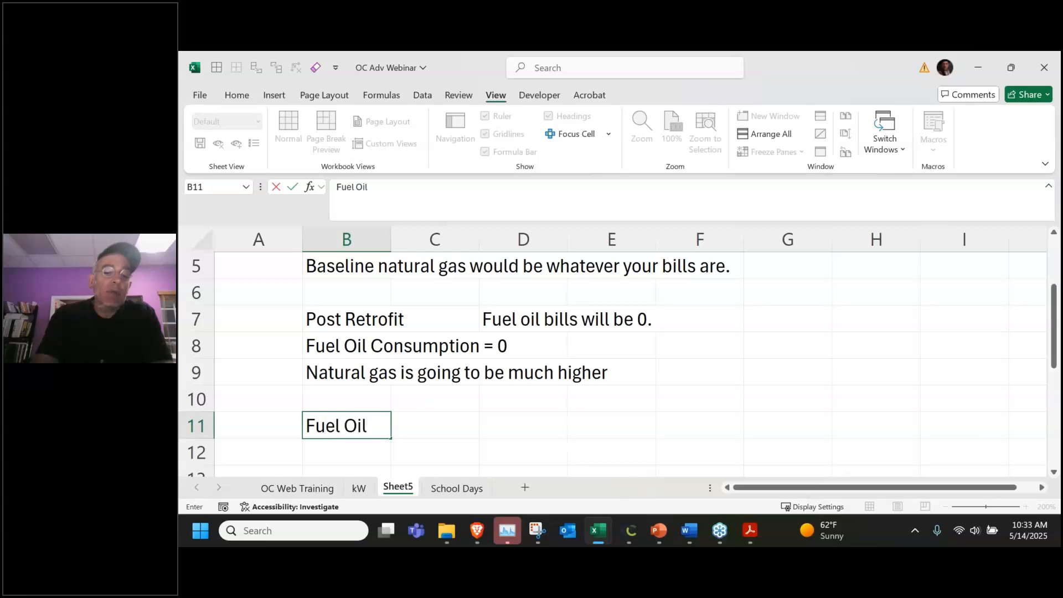
key(Return)
text(Baseline )
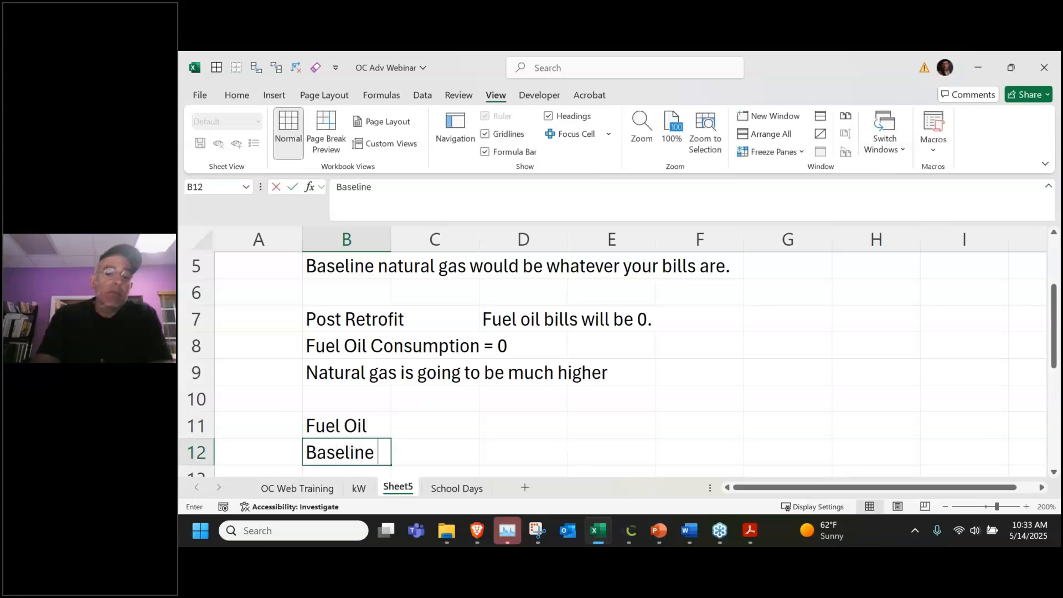
text(= High Number)
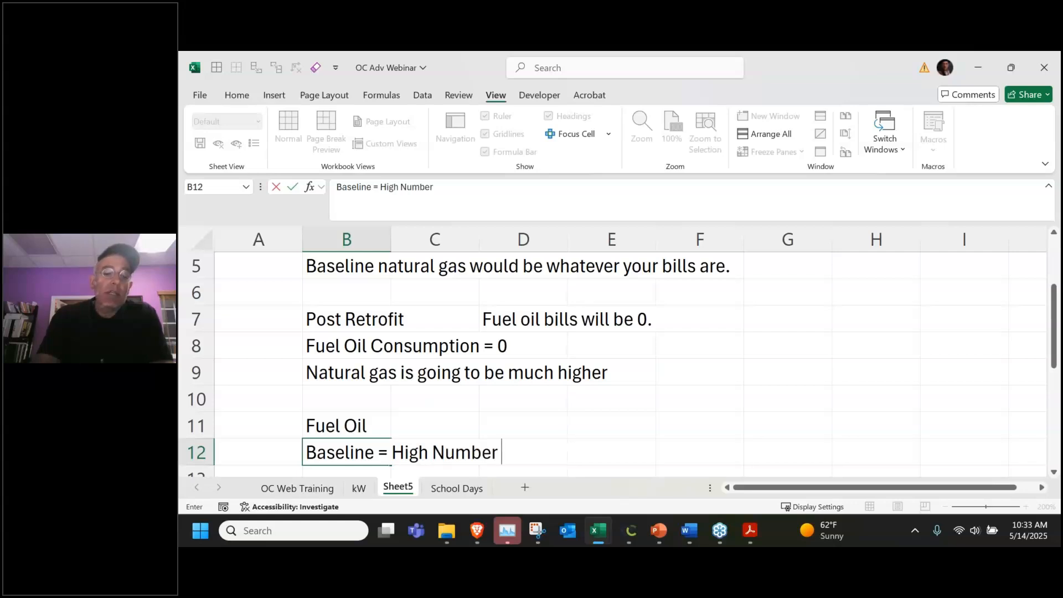
key(Return)
Enter "Actual = 0" in B13 and "Savings = High Number" in B14 under the Fuel Oil baseline
text(Acut)
key(BackSpace)
key(BackSpace)
text(tual = 0)
key(Return)
text(Savings = High Number)
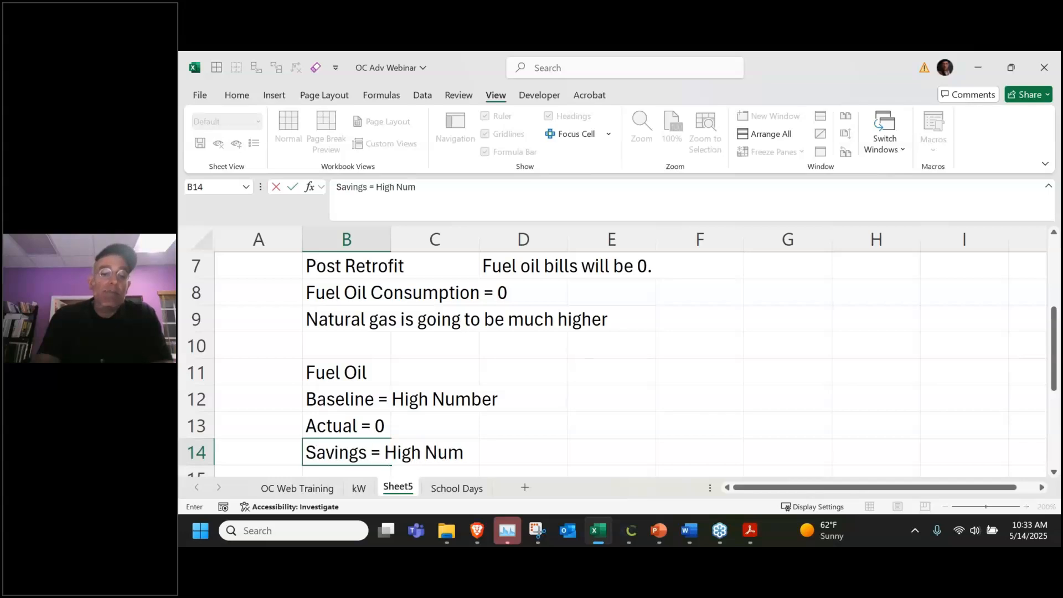
key(Return)
Enter the heading "Natural Gas" in B16 and "Baseline = low number... what I used to use" in B17
key(Return)
text(Nat)
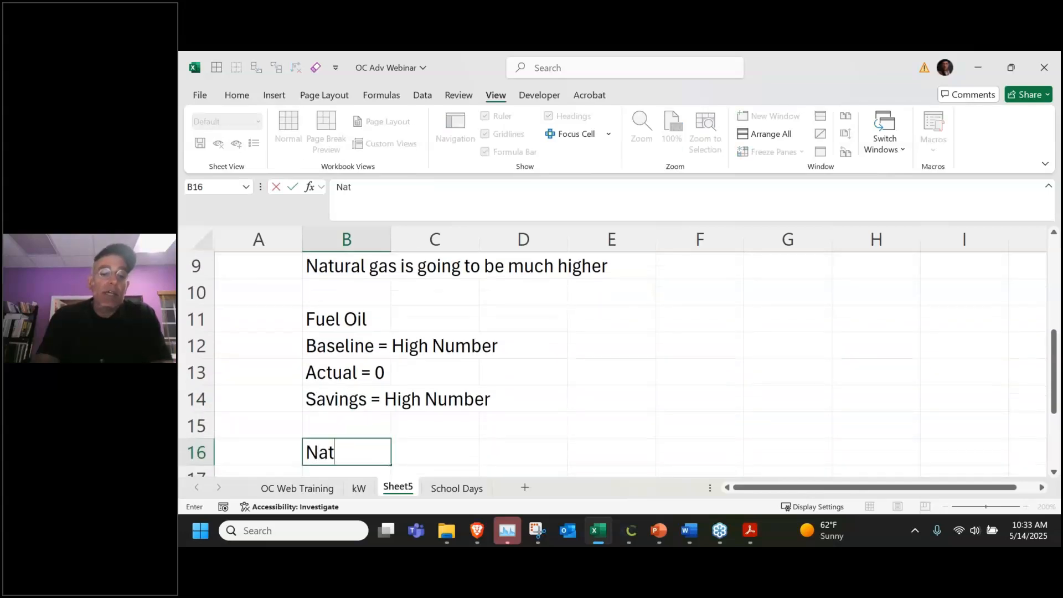
text(ural Gas)
key(Return)
text(Baseline )
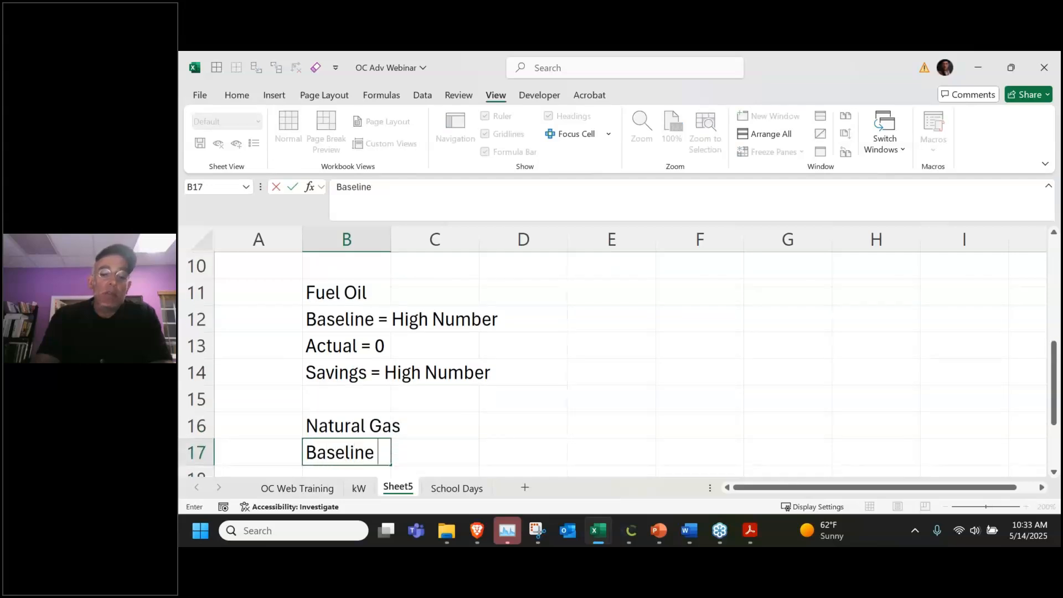
text(= low)
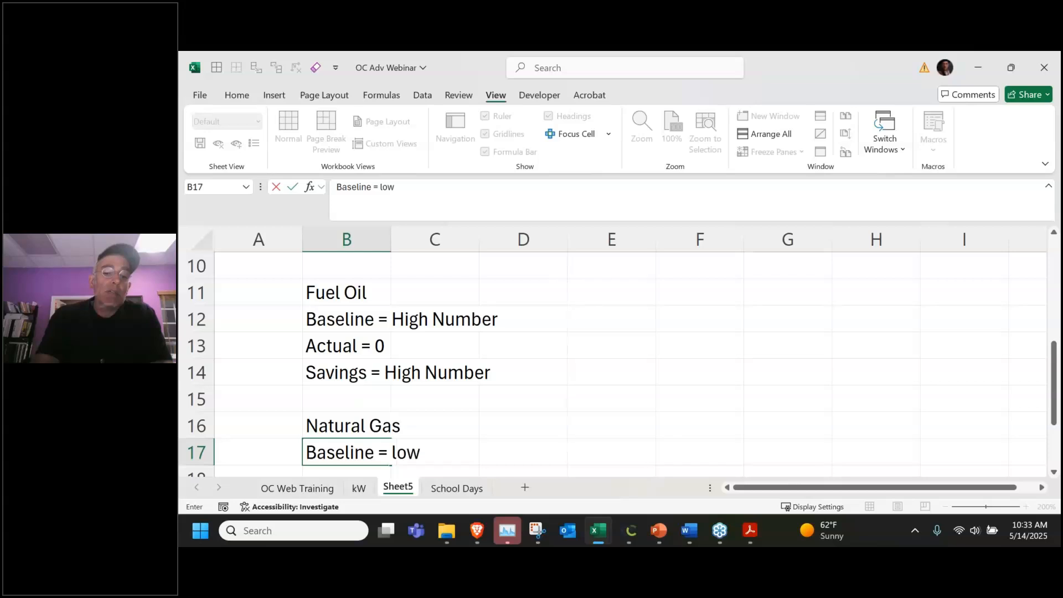
text( number... what I used to use)
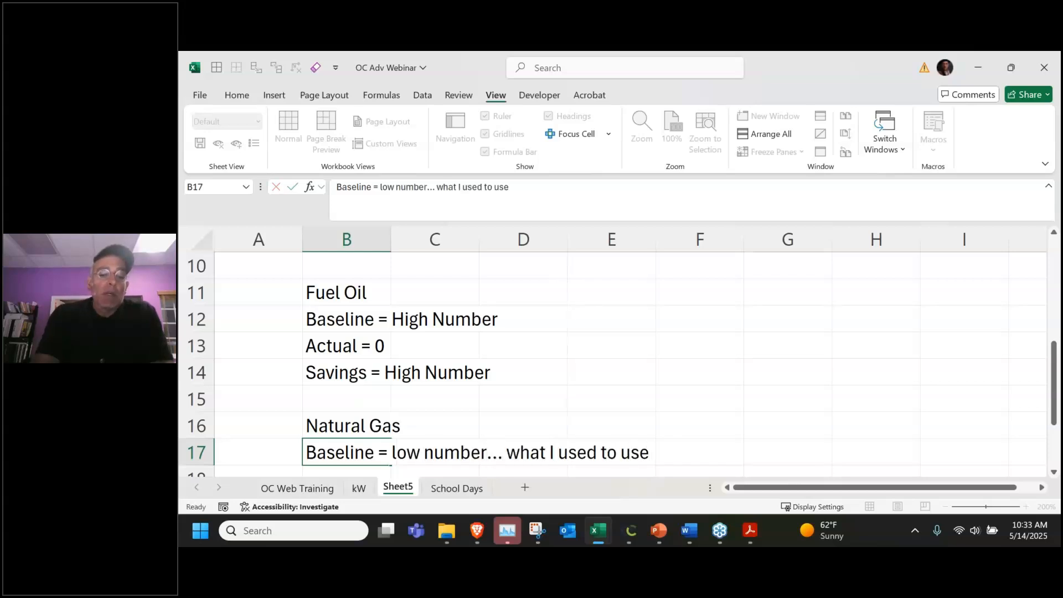
key(Return)
Write "Actual = higher number, what I am using now." in B18 under the Natural Gas baseline
text(Actual )
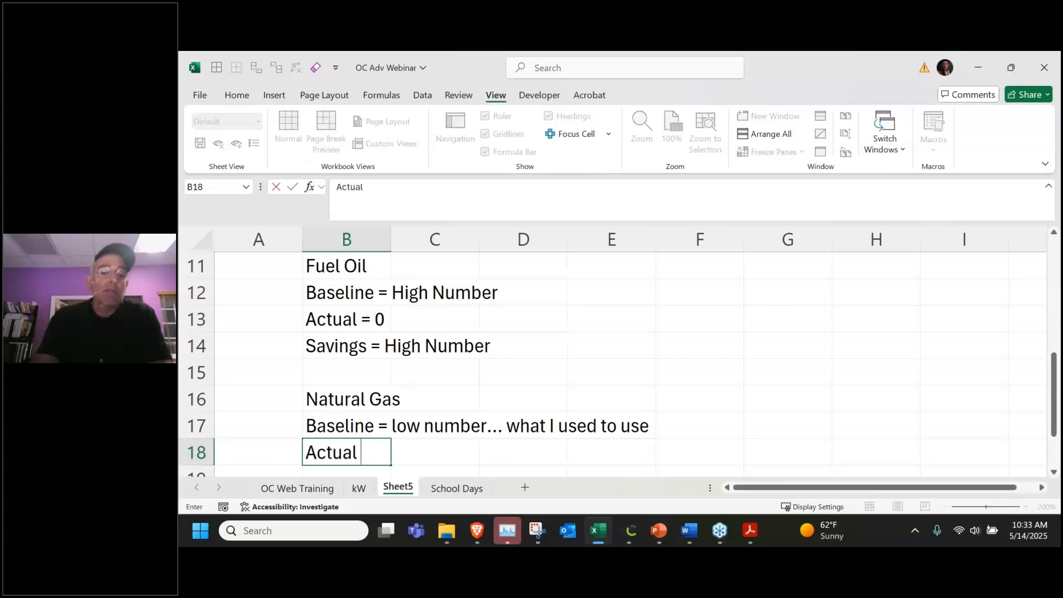
text(will)
key(BackSpace)
key(BackSpace)
key(BackSpace)
key(BackSpace)
key(BackSpace)
text(= higher number, what I am)
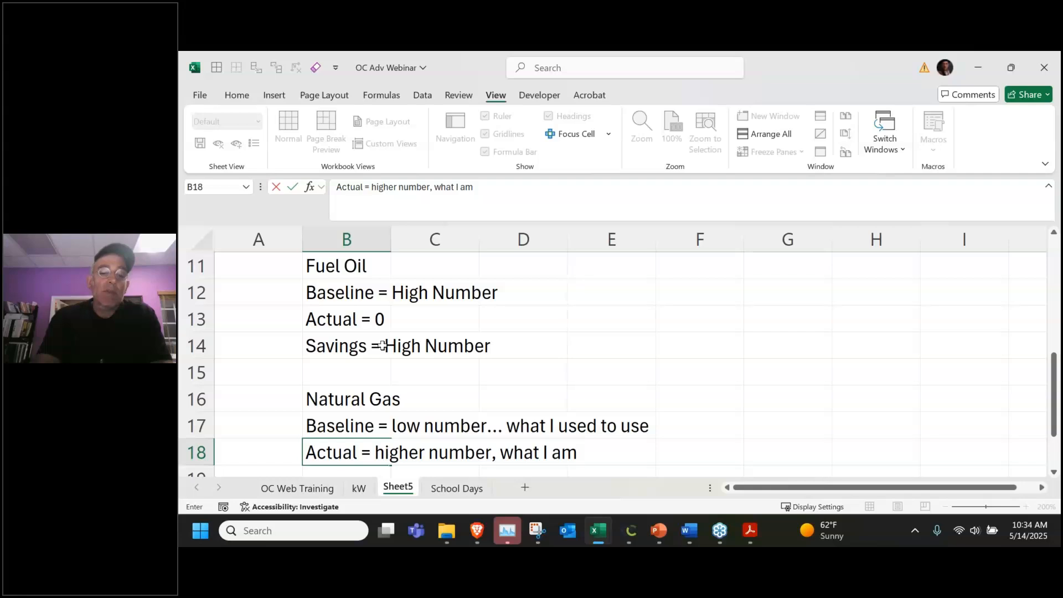
text( nusing now.)
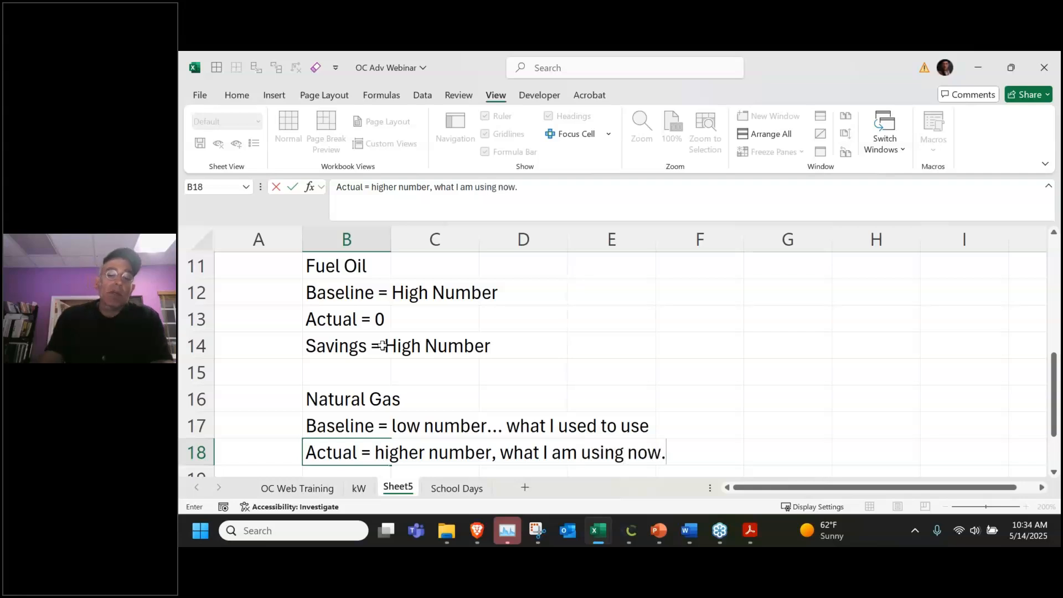
Switch to Option C, create a new project, and add two new meters under New Area
click(634, 536)
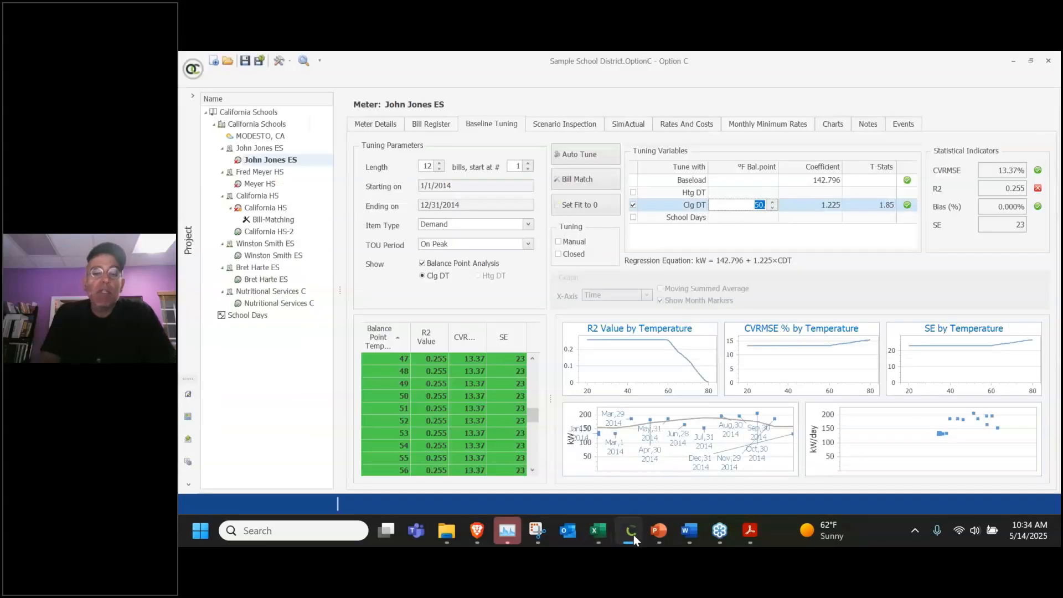
click(215, 62)
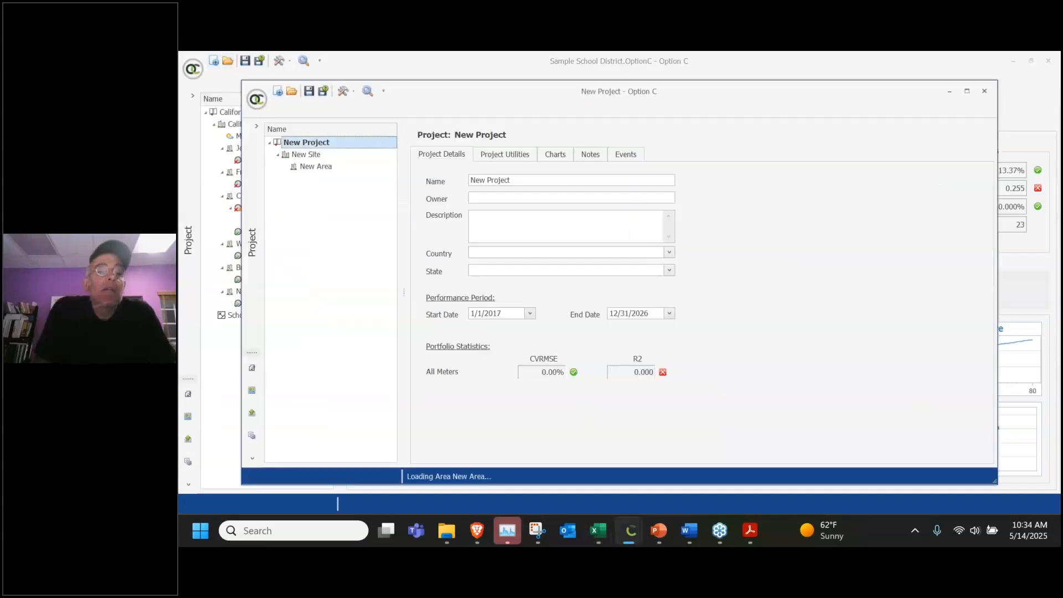
right_click(309, 168)
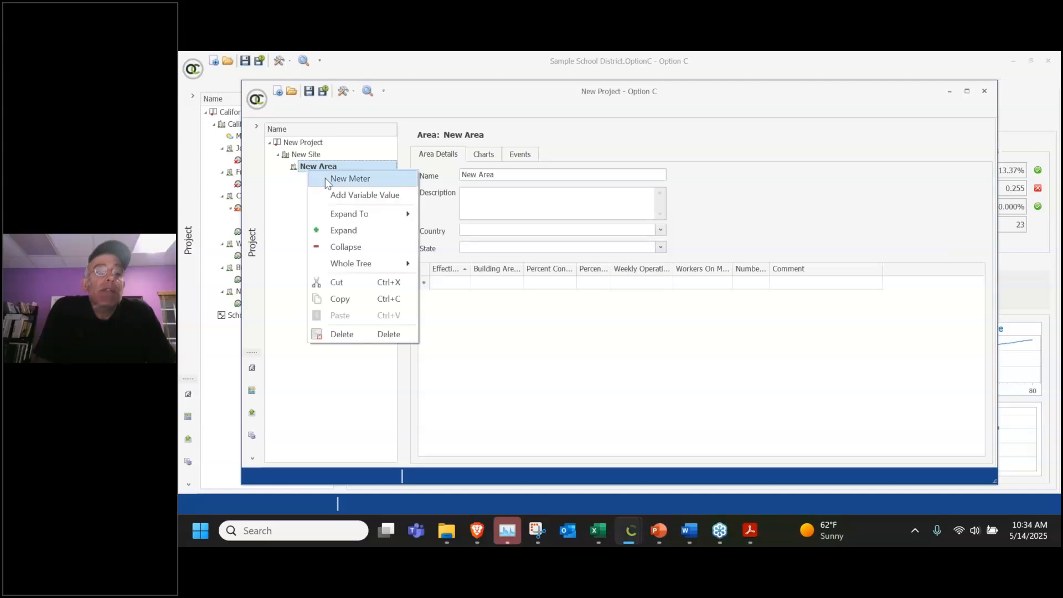
click(326, 178)
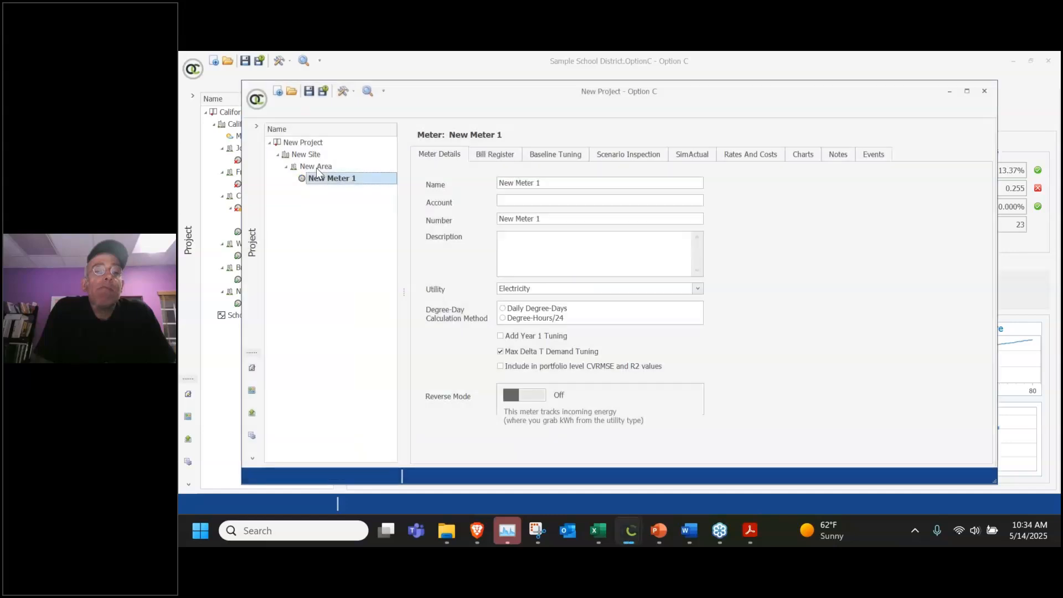
right_click(316, 168)
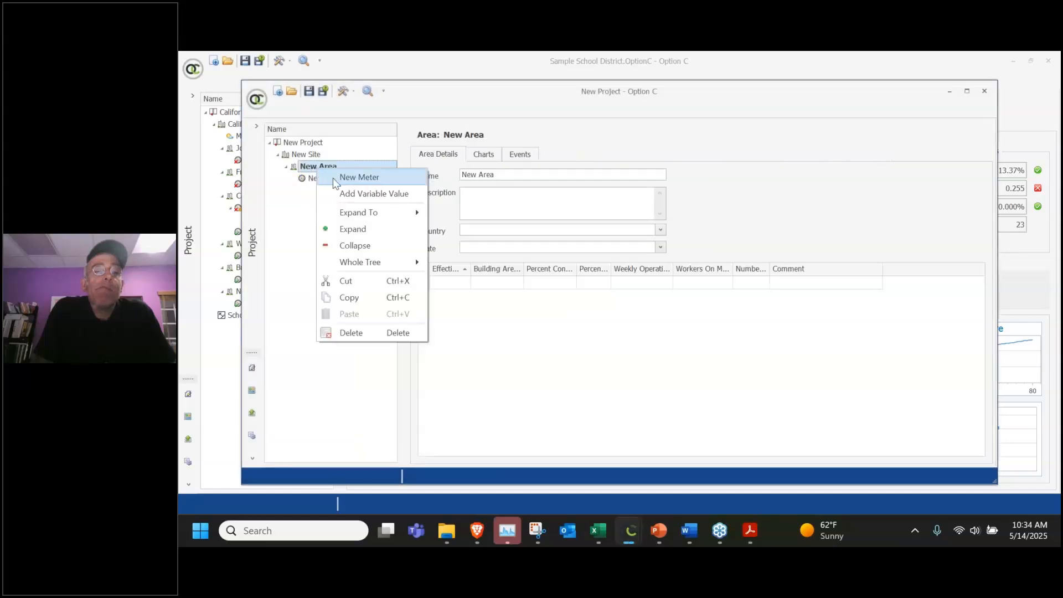
click(335, 177)
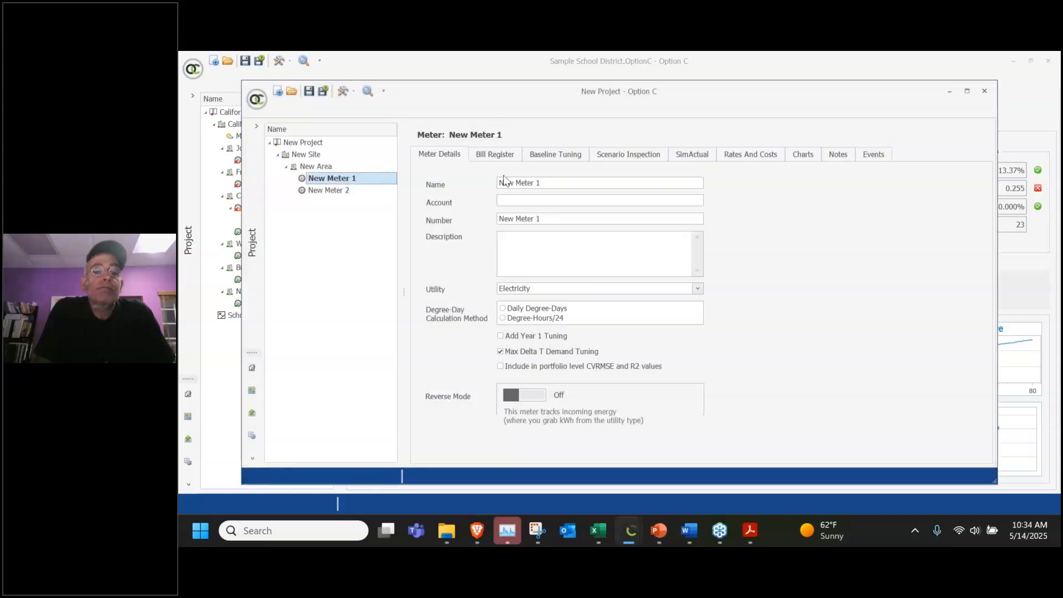
Rename the first meter "Fuel Oil" with Fuel Oil as its utility, and open its bill register
drag(546, 181, 457, 182)
text(Fuel Oil)
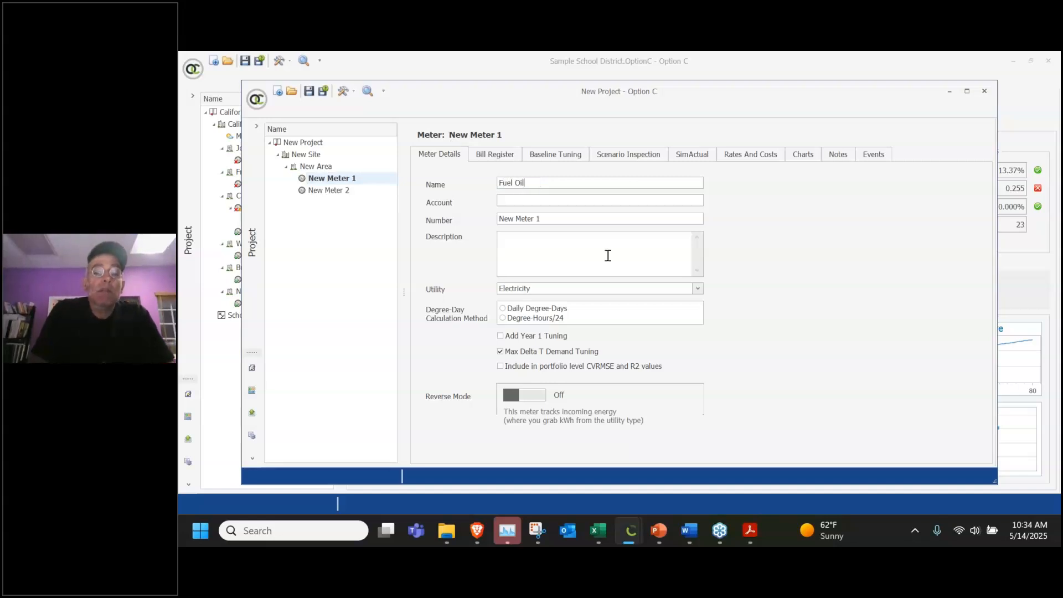
click(530, 292)
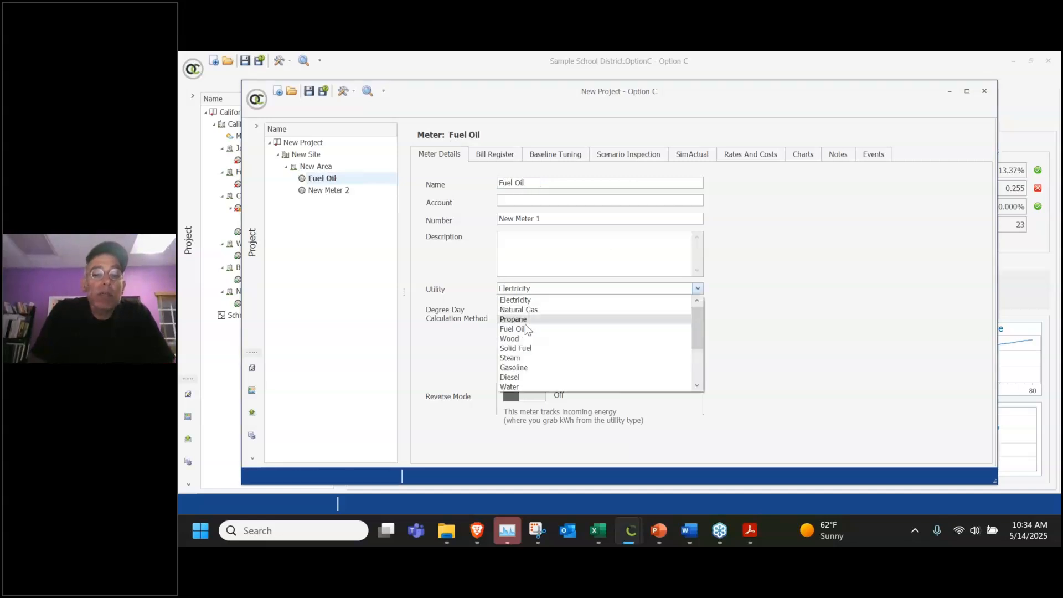
click(548, 329)
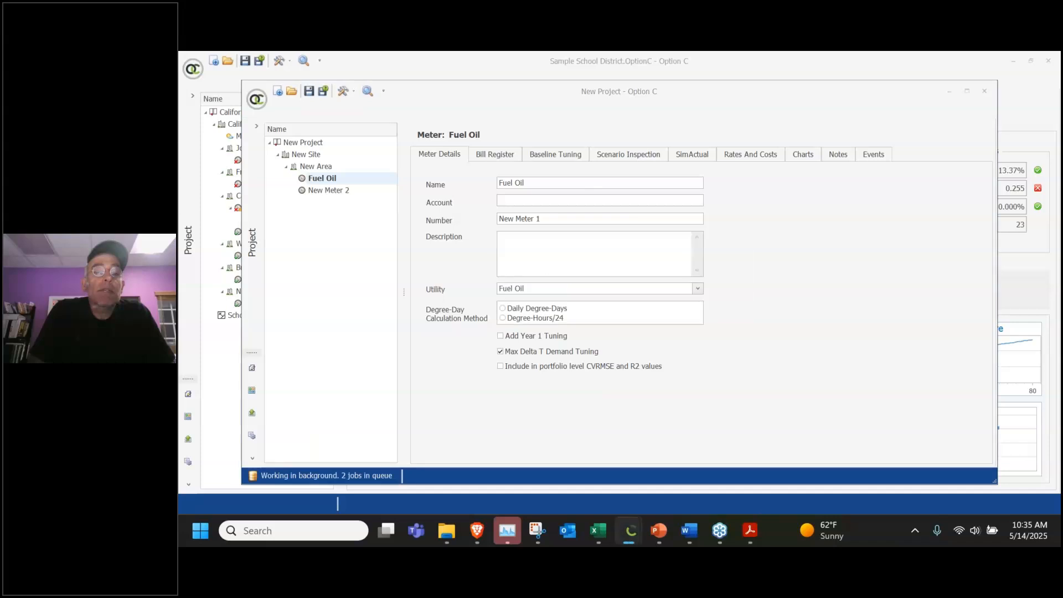
click(495, 155)
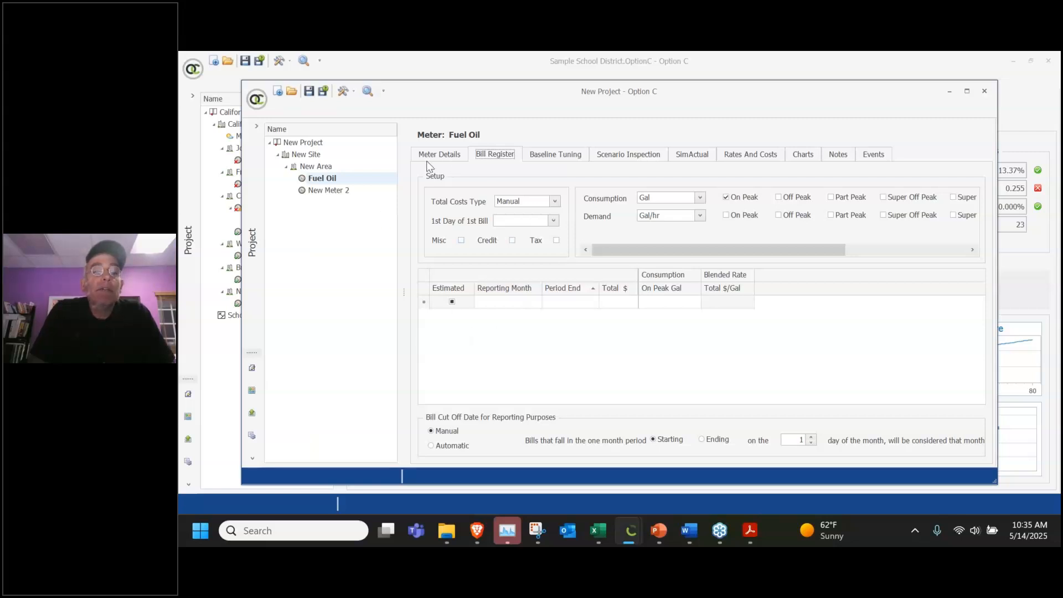
Rename the second meter "Natural Gas" and set its utility to Natural Gas
click(322, 191)
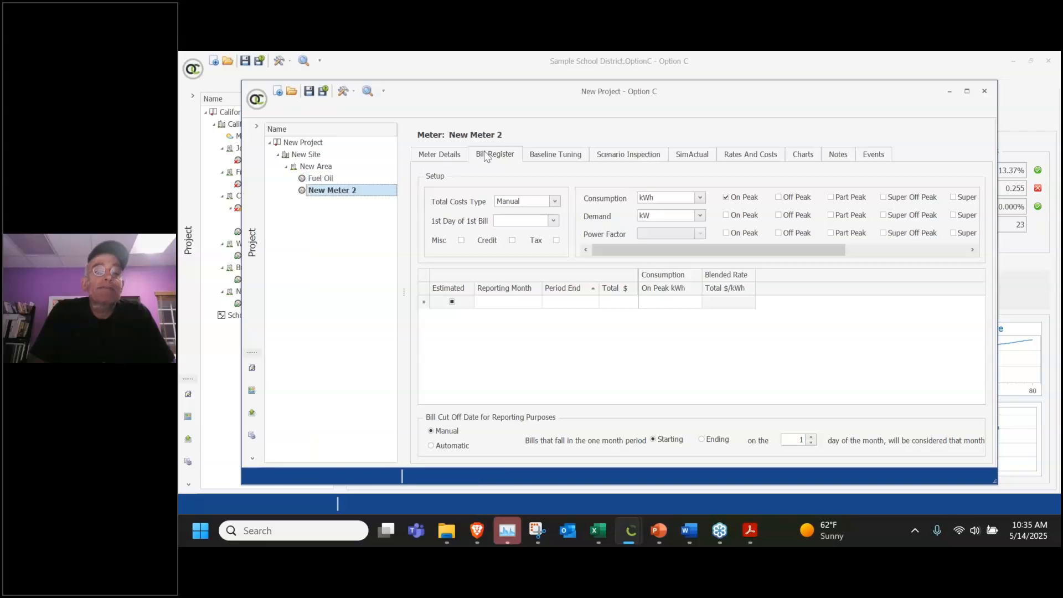
click(441, 154)
triple_click(629, 182)
text(Natural Gas)
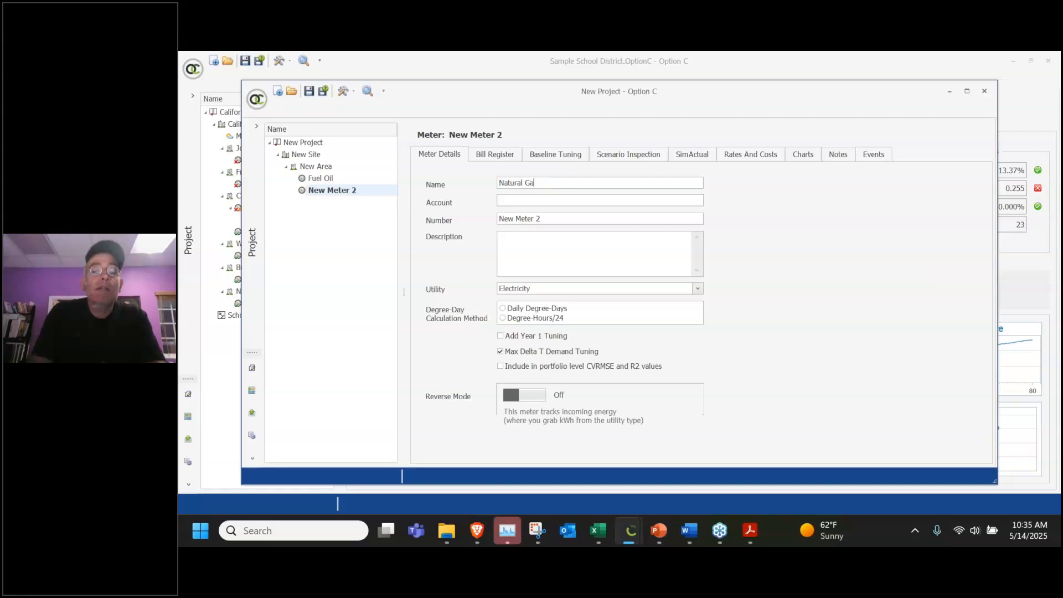
click(591, 291)
click(544, 307)
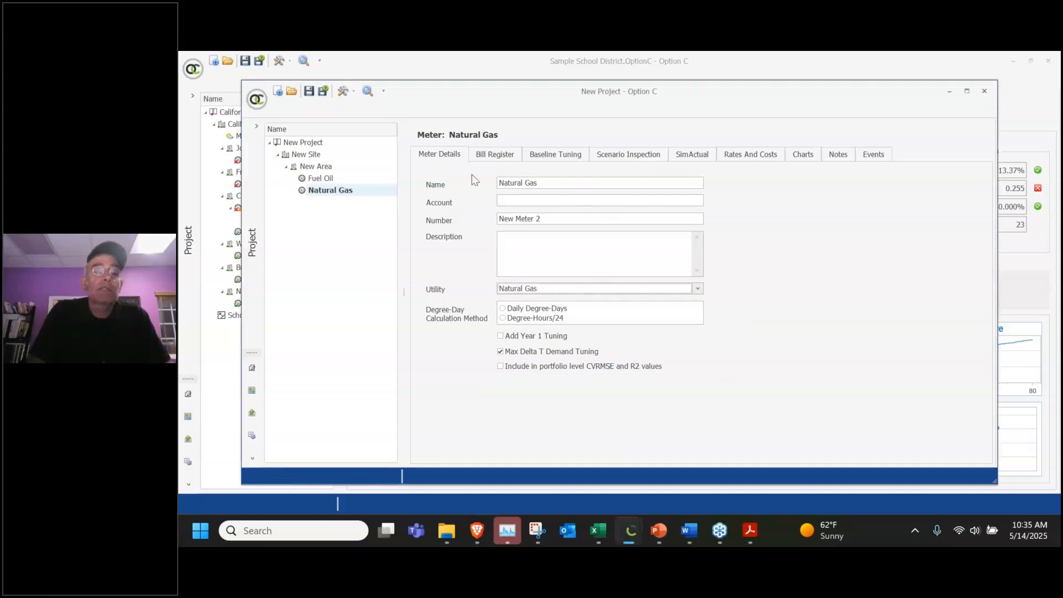
click(335, 189)
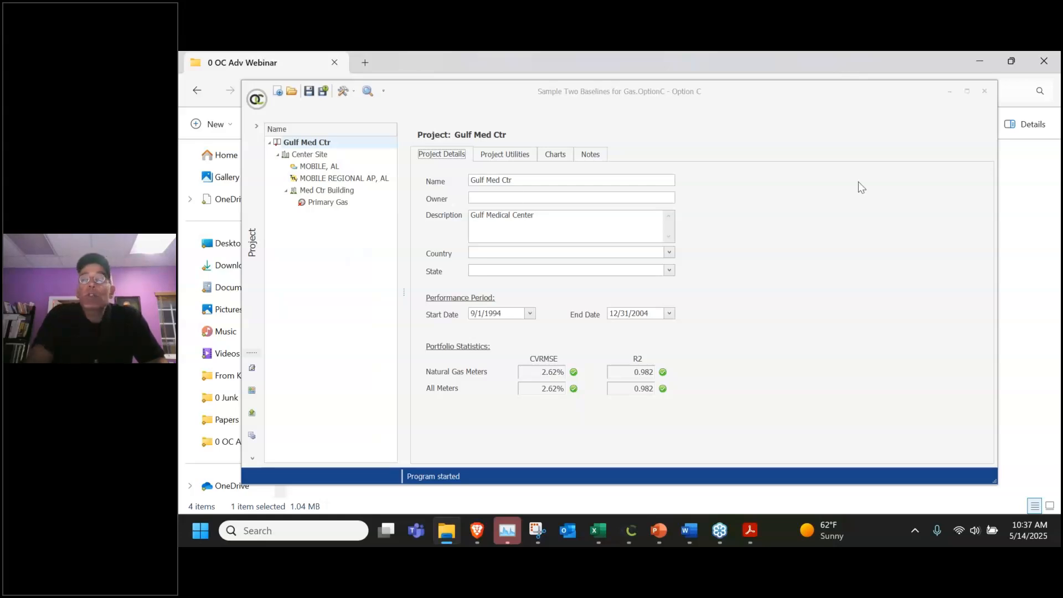
In the maximized Gulf Med Ctr project, review the Primary Gas meter's pre-retrofit tuning, post-retrofit tuning, and tuning comparison
click(966, 92)
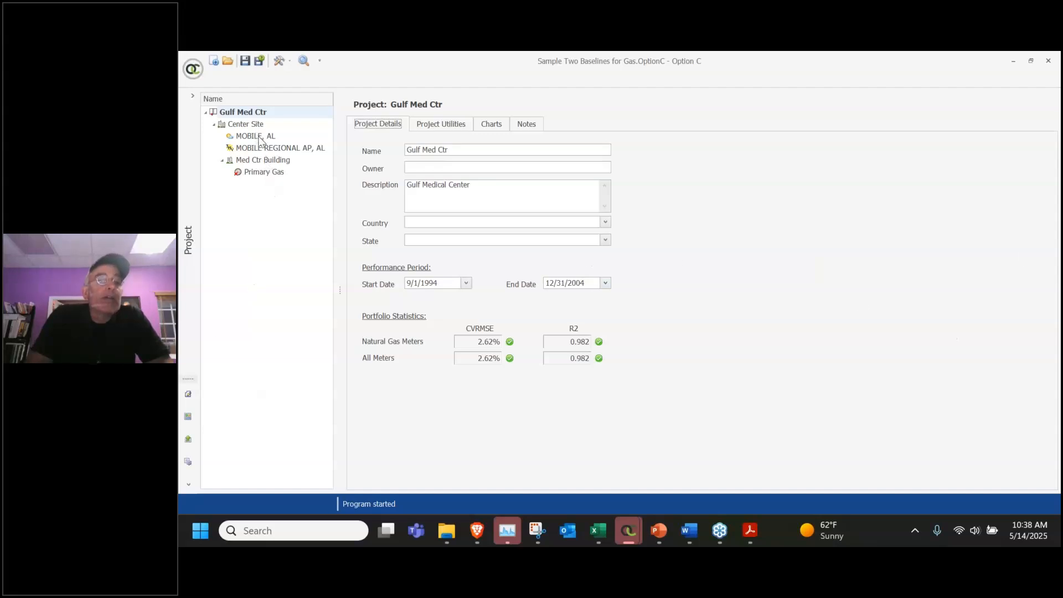
click(261, 173)
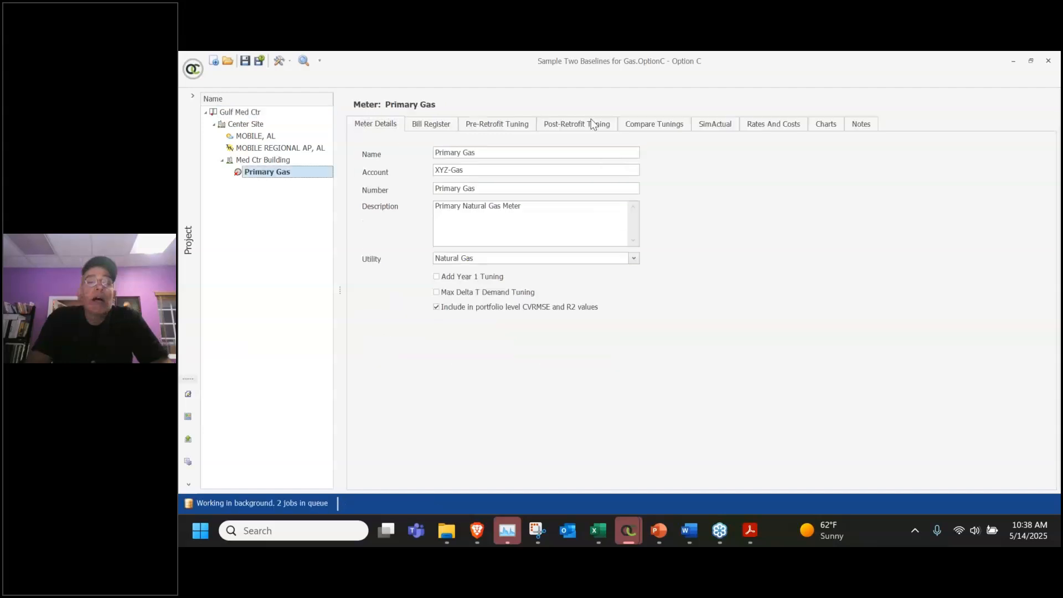
click(494, 125)
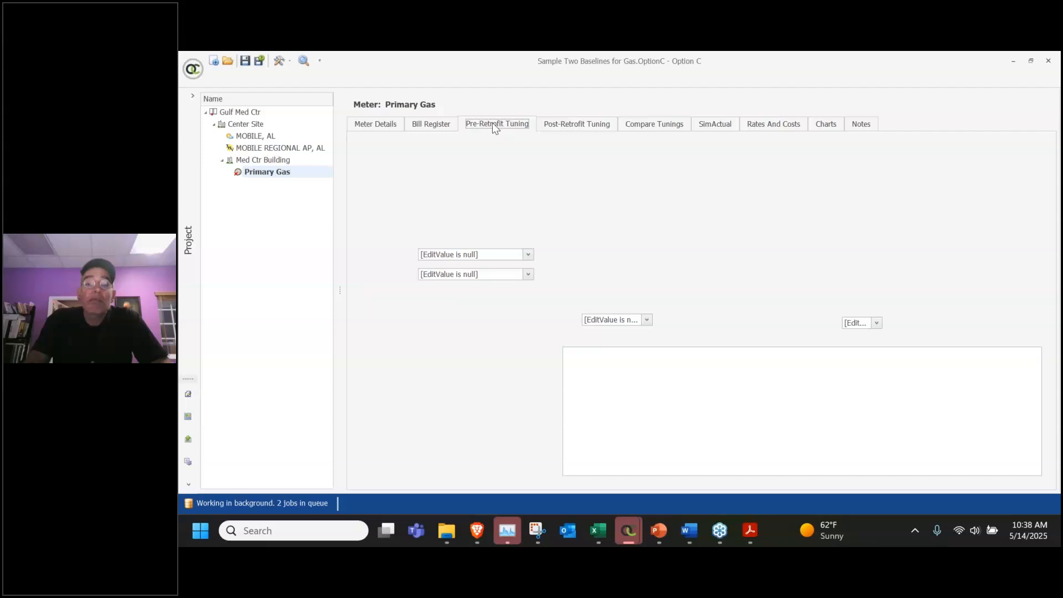
click(575, 126)
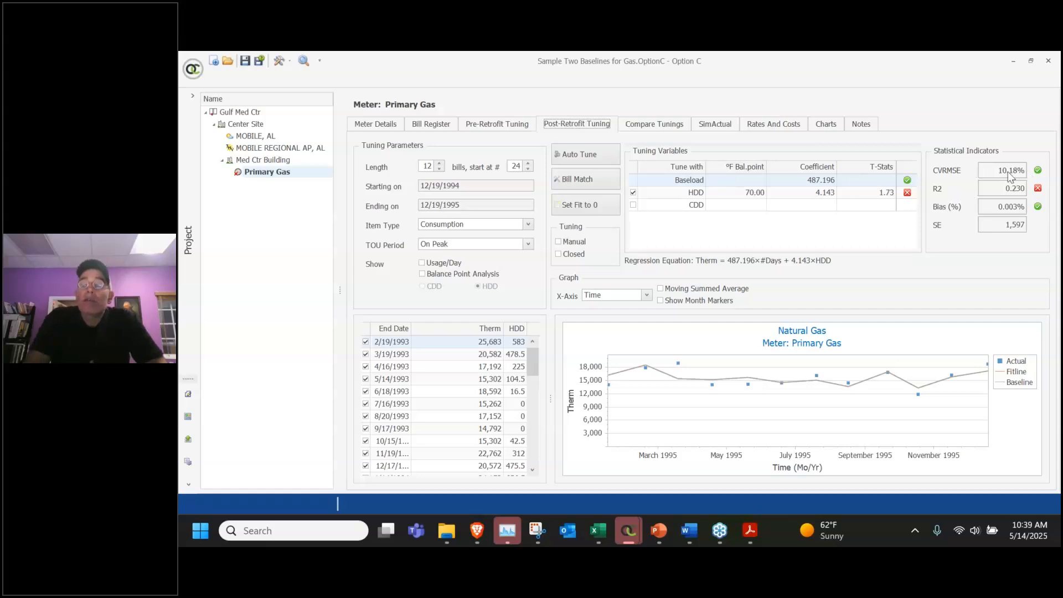
click(652, 128)
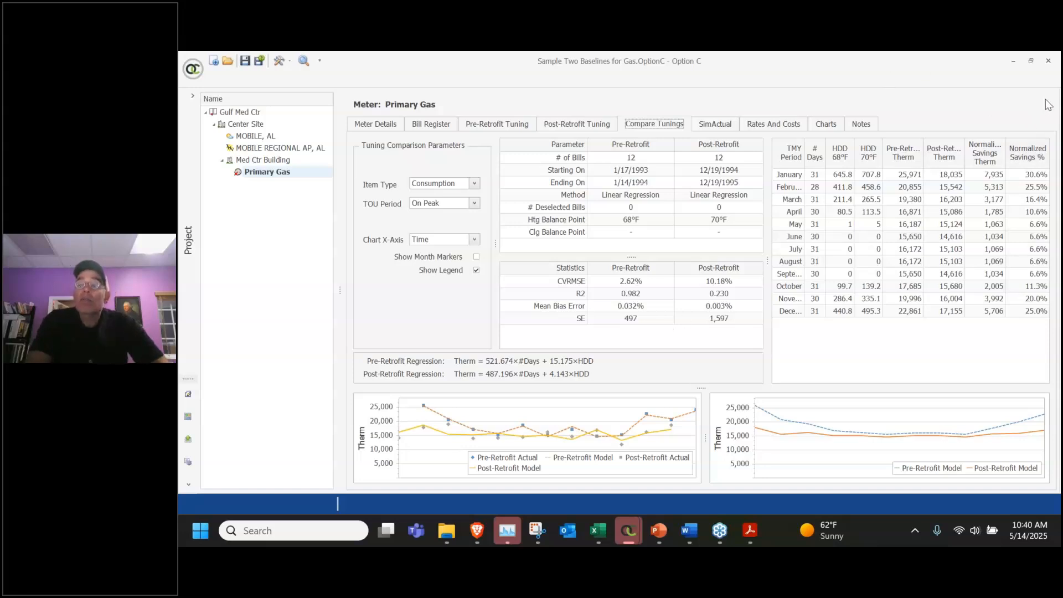
Widen the monthly normalized savings table in the tuning comparison to show its full columns, and maximize the window again
drag(873, 67, 708, 83)
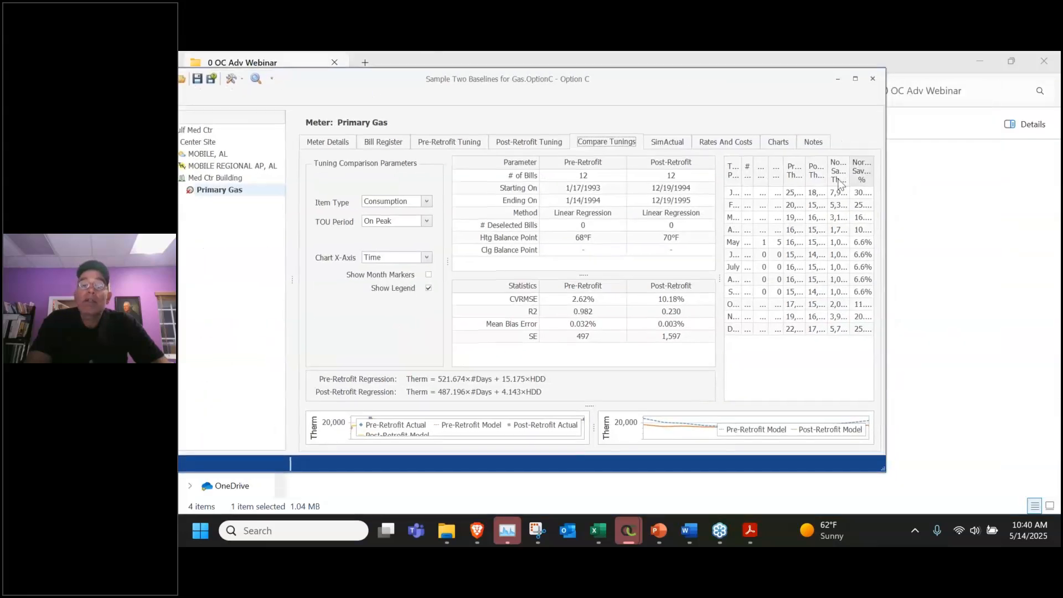
drag(717, 277, 533, 280)
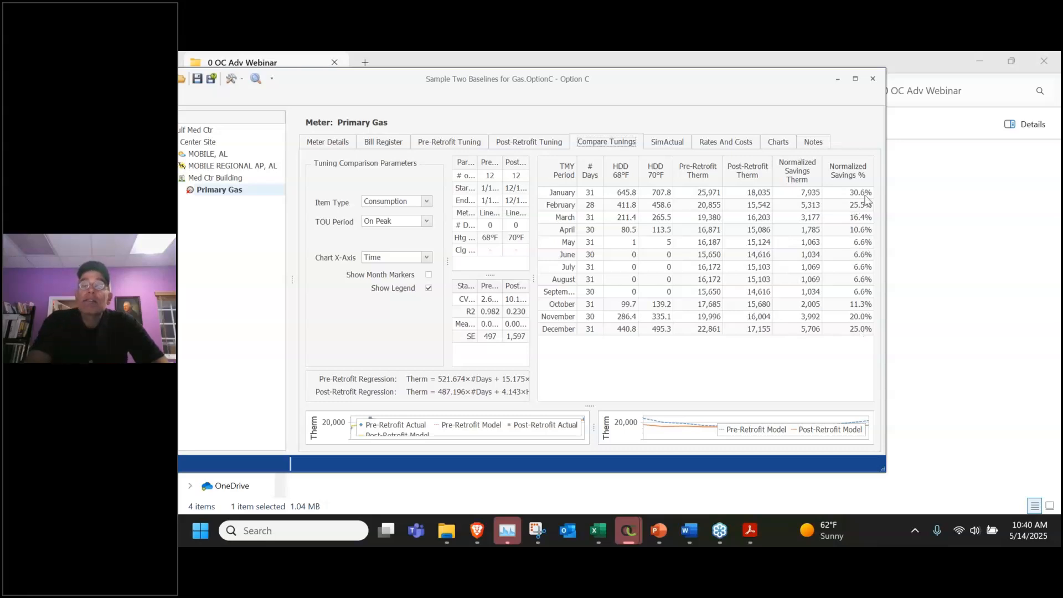
click(856, 79)
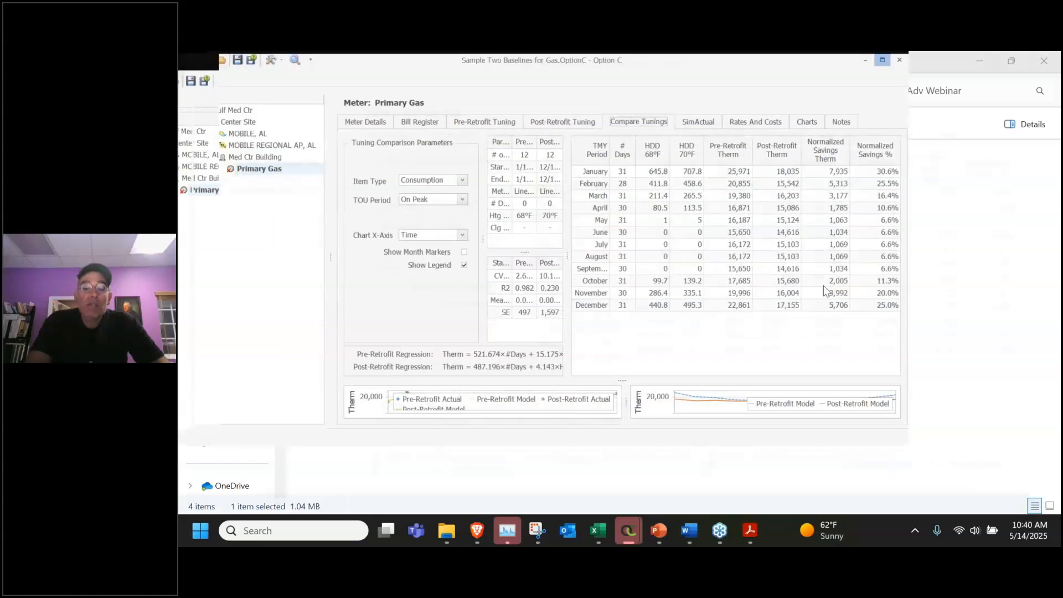
Resize the tuning comparison's tables area to review all monthly savings, and enlarge the pre- and post-retrofit charts
drag(704, 387, 712, 272)
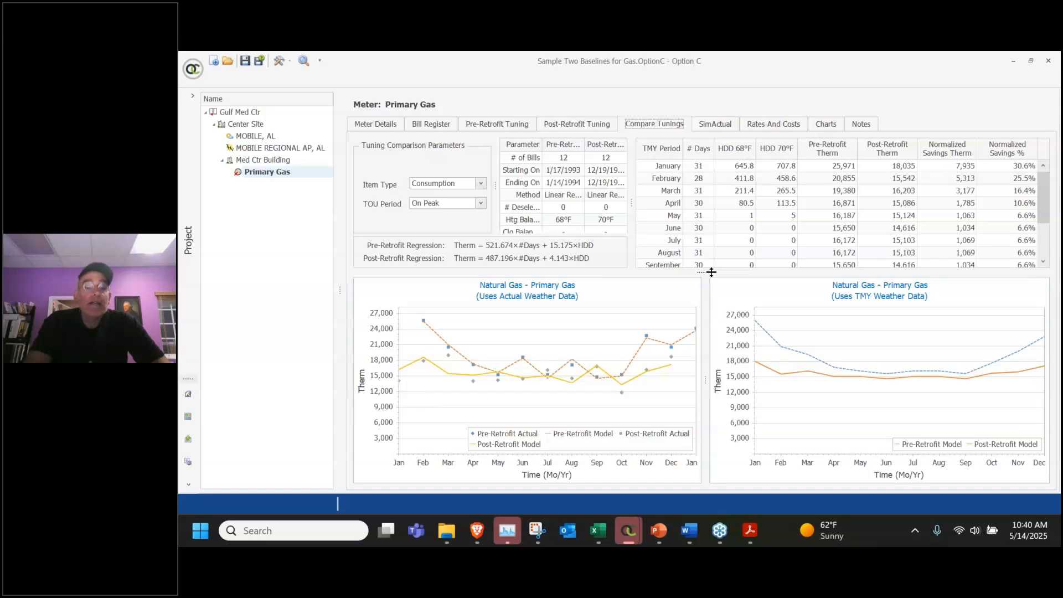
drag(704, 273, 703, 359)
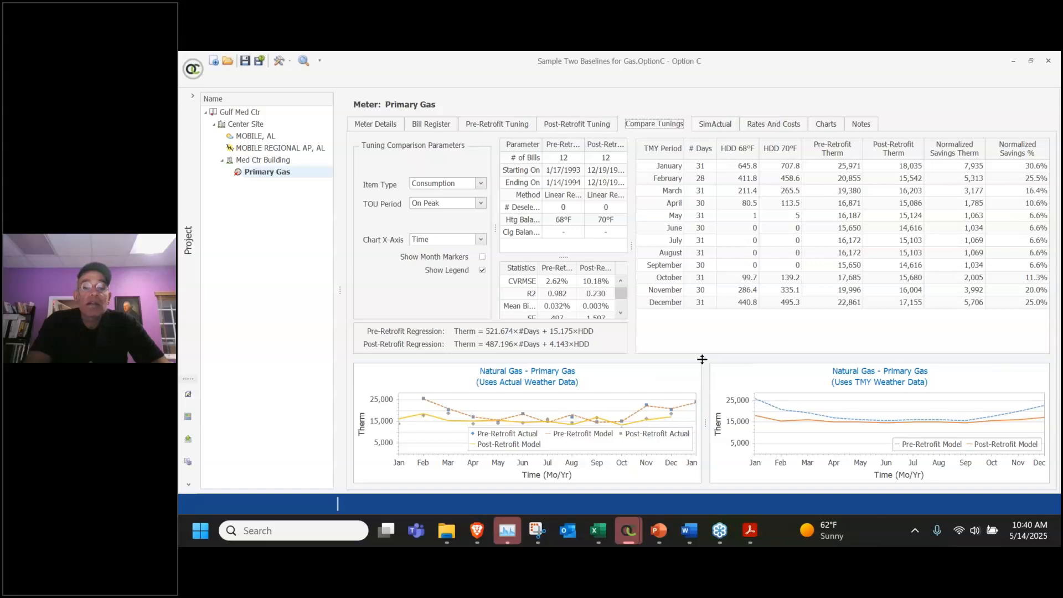
drag(703, 360, 706, 233)
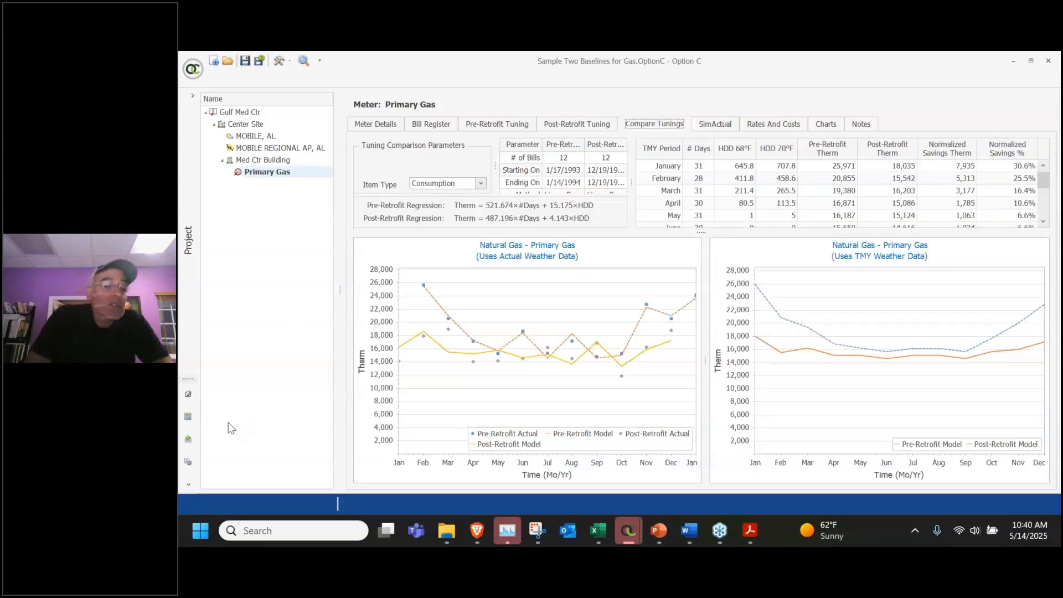
Run the Normalized Savings Report for all meters and review its therm savings and cost savings pages
click(188, 418)
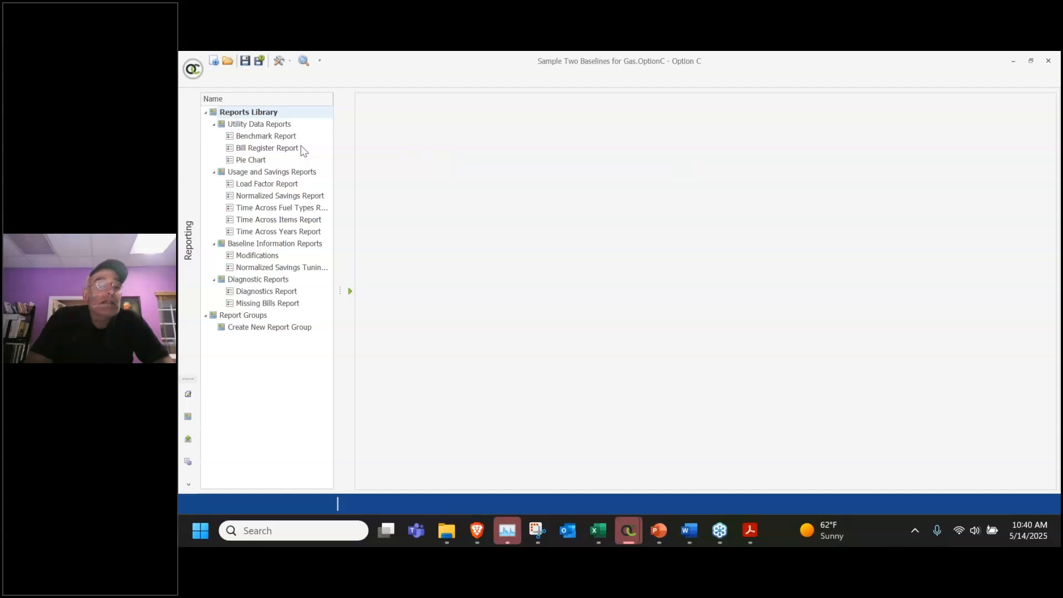
click(274, 268)
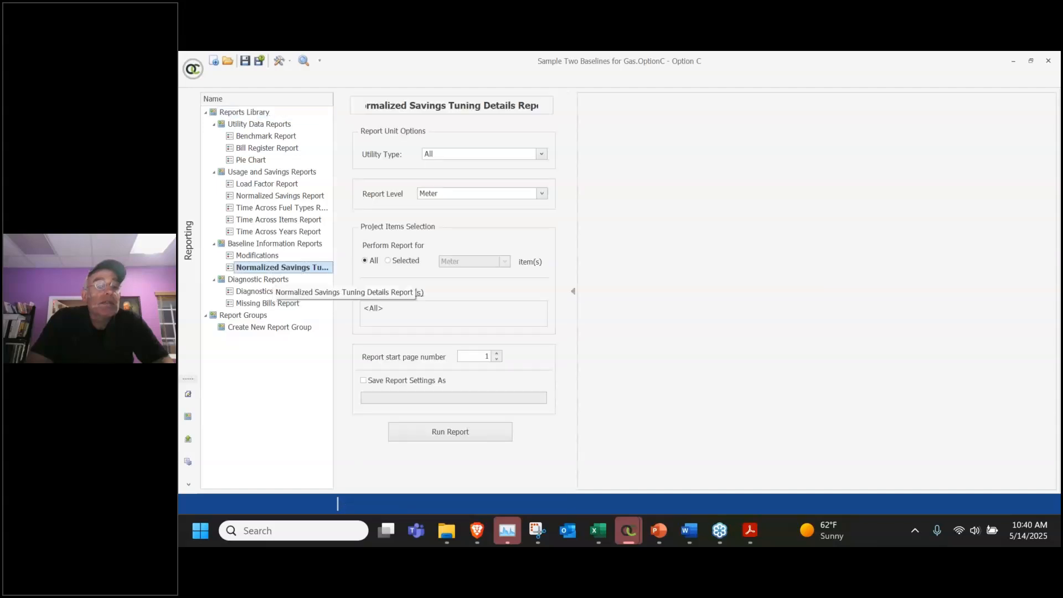
click(286, 199)
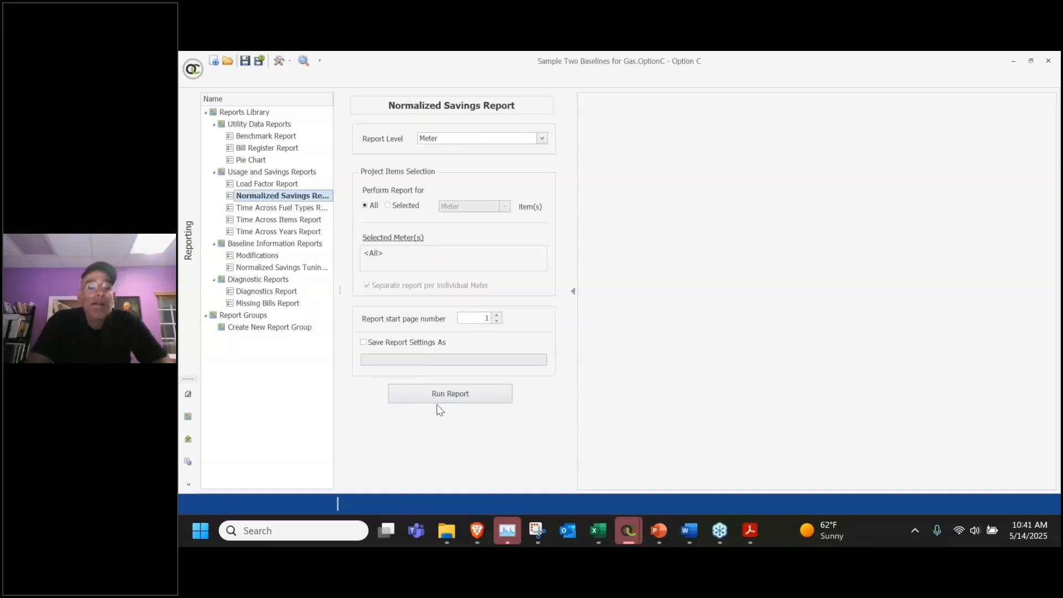
click(441, 403)
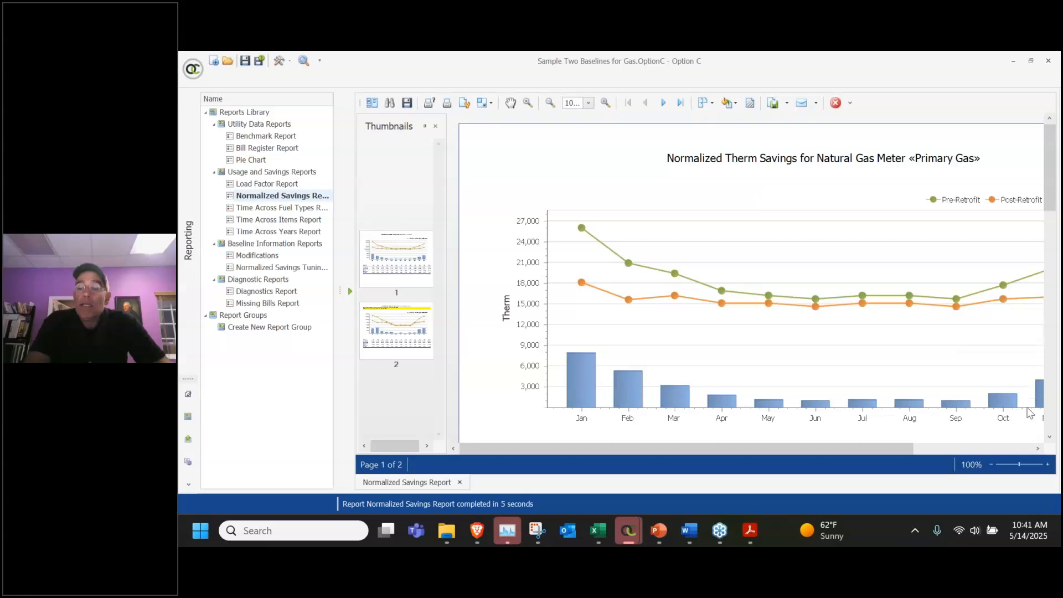
scroll(1034, 443, down, 3)
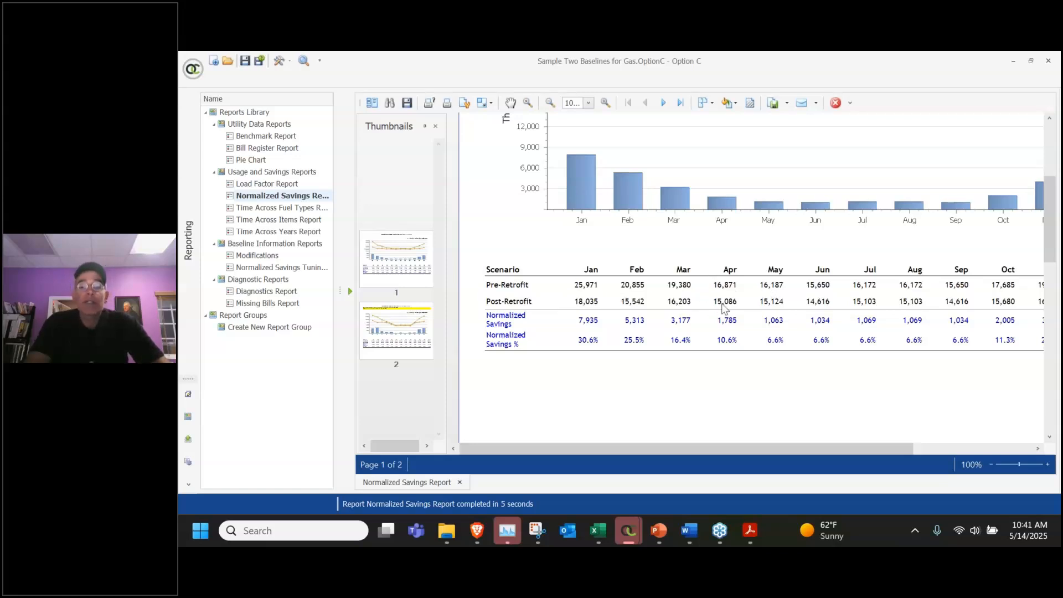
click(405, 328)
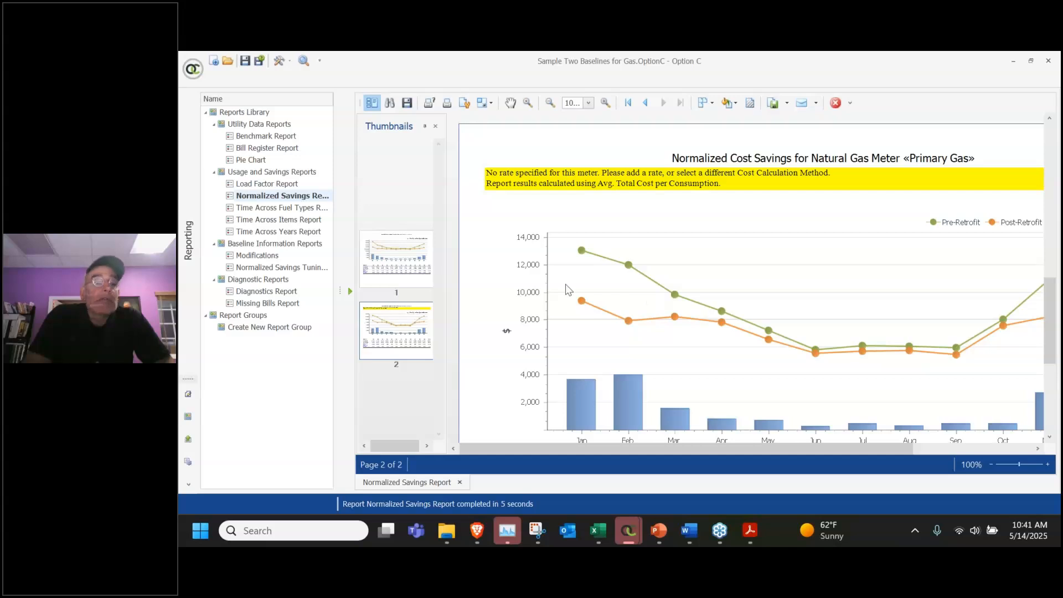
Run the Normalized Savings Tuning Details Report for all meters and review its bill data and regression equations
click(264, 268)
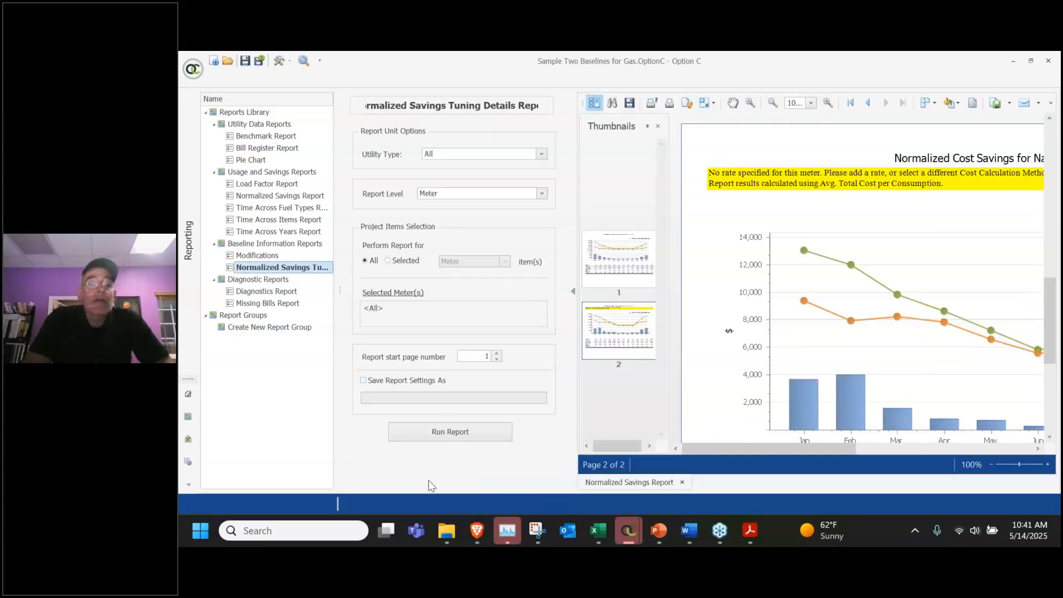
click(447, 433)
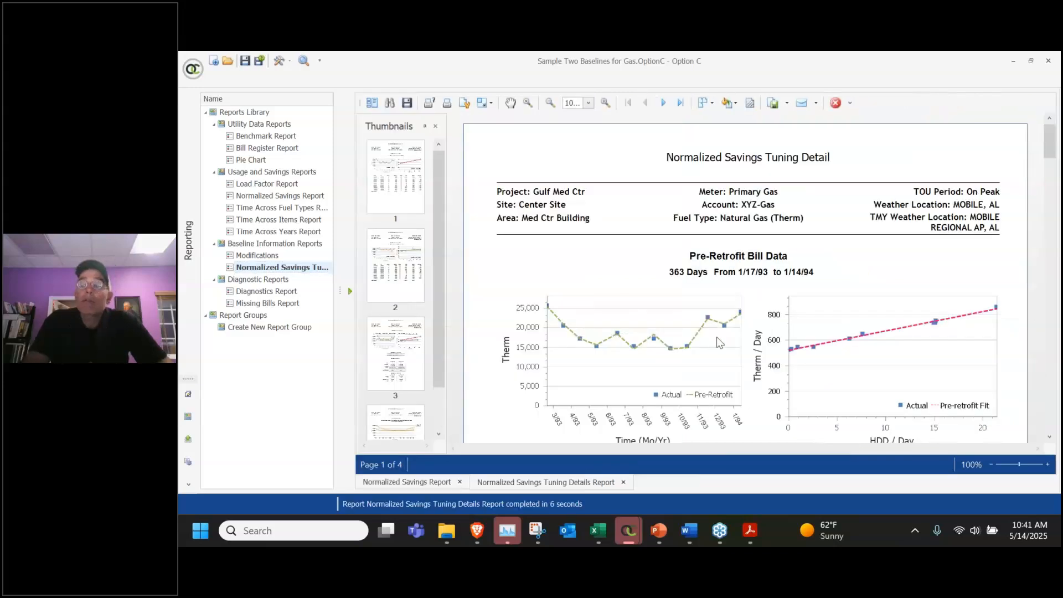
click(1049, 437)
click(1050, 437)
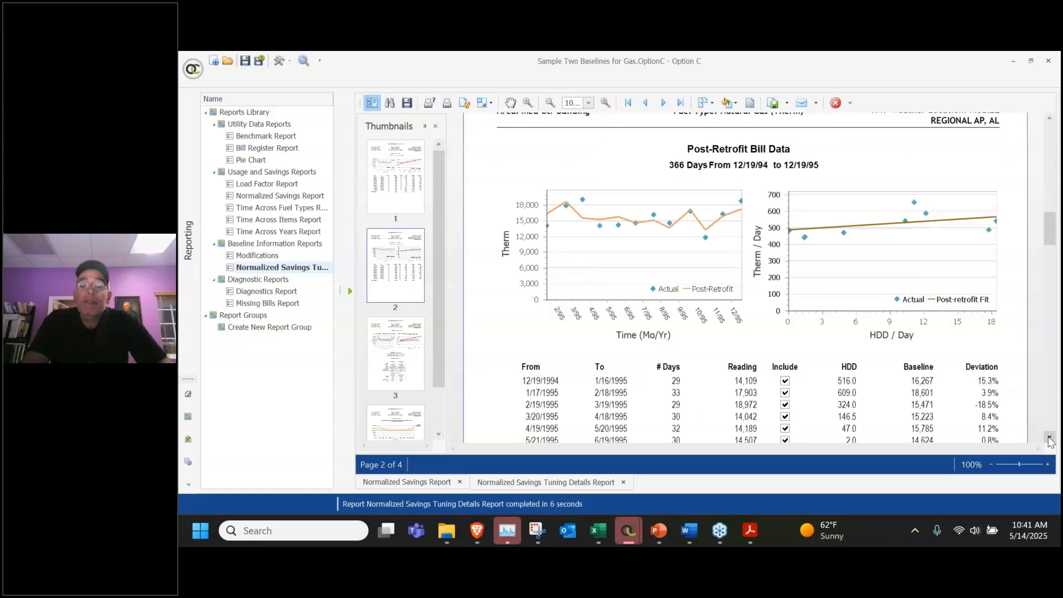
click(1049, 437)
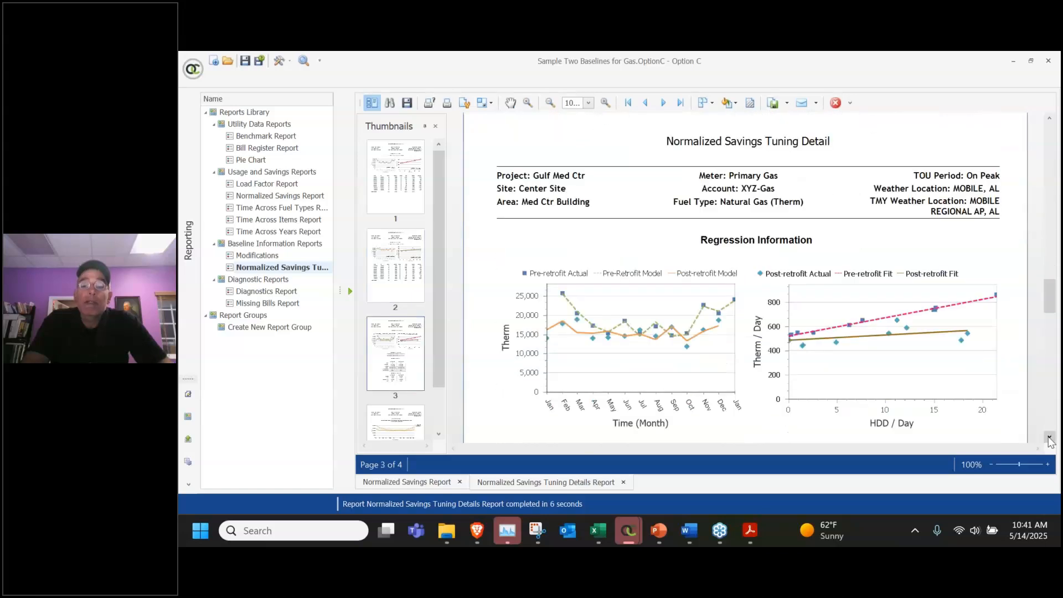
click(1050, 437)
click(1050, 437)
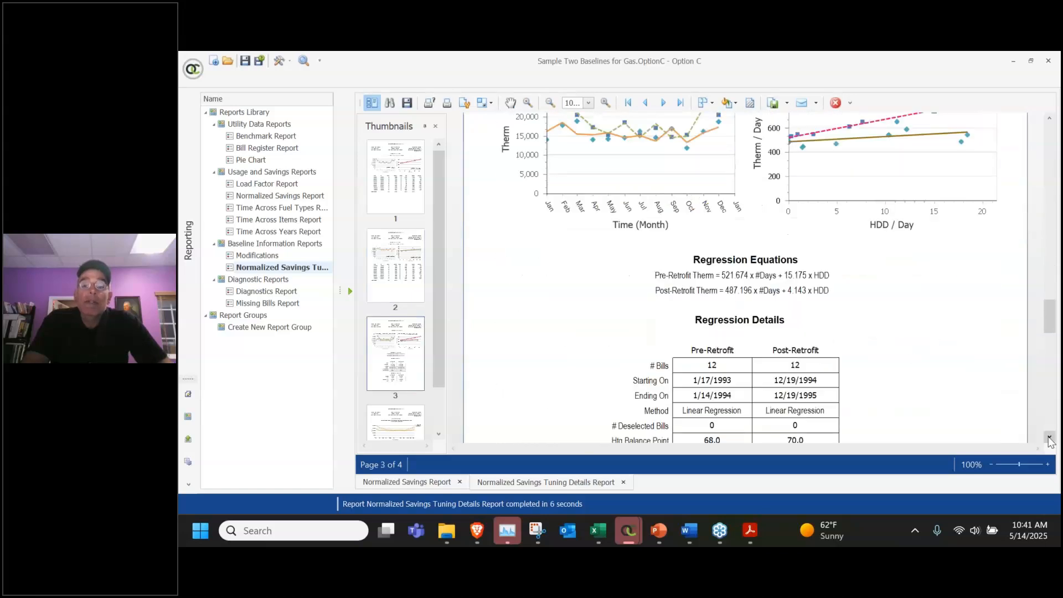
Examine the tuning details report's regression charts, regression statistics, and monthly normalized savings page
scroll(623, 276, up, 3)
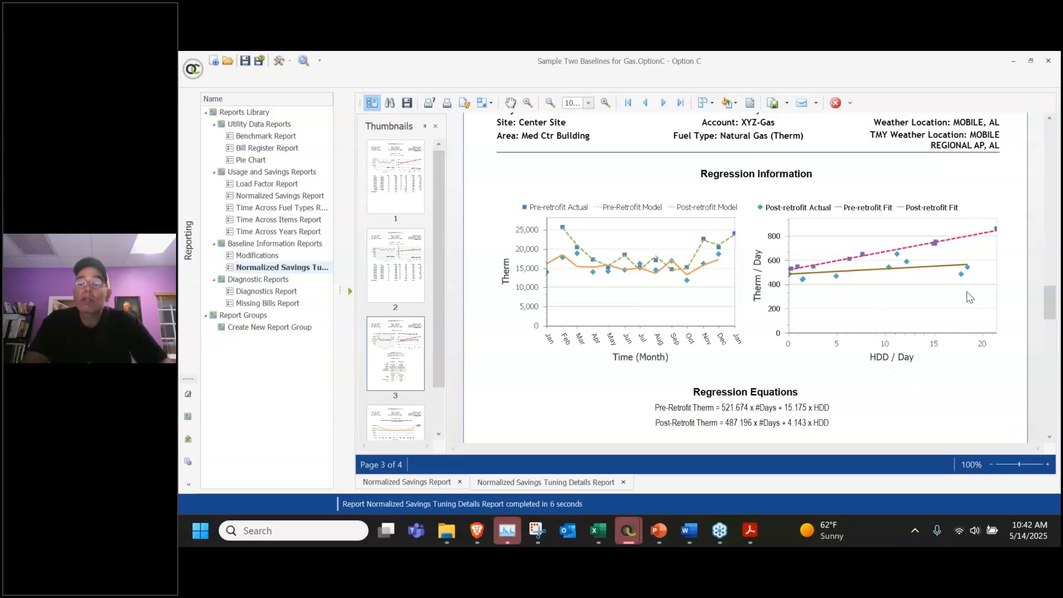
click(1050, 437)
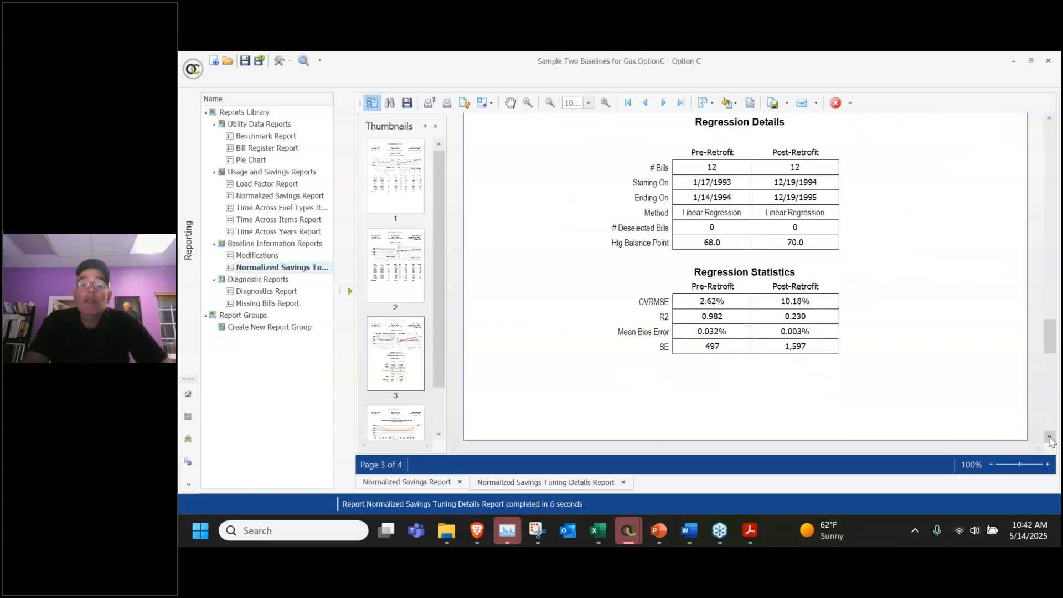
click(1050, 438)
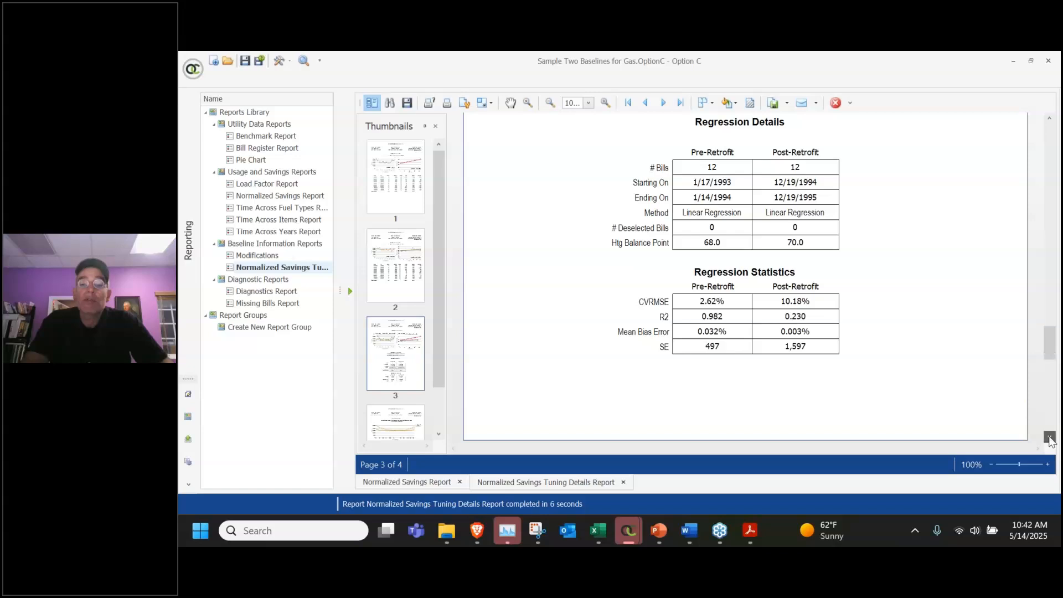
click(1050, 437)
click(1050, 438)
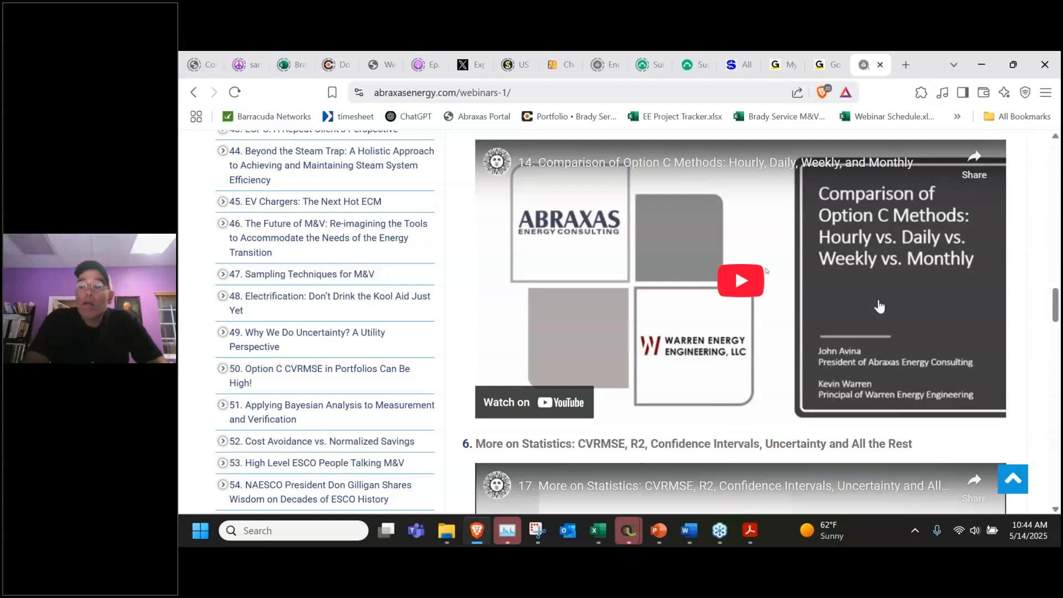
Find the "More on Statistics: CVRMSE, R2, Confidence Intervals, Uncertainty and All the Rest" webinar, and minimize the browser
drag(1056, 321, 1028, 346)
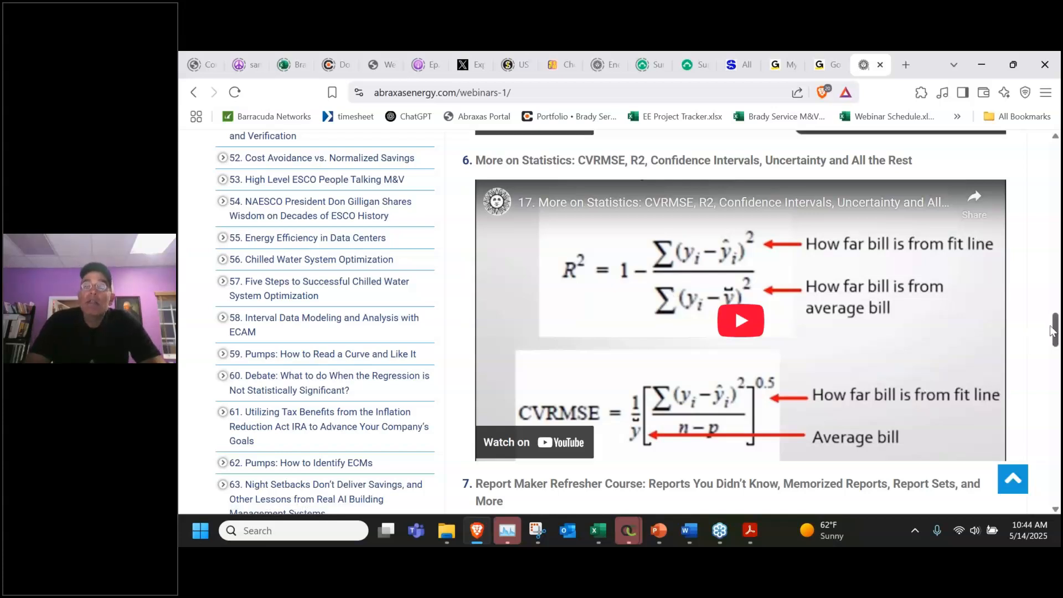
click(986, 66)
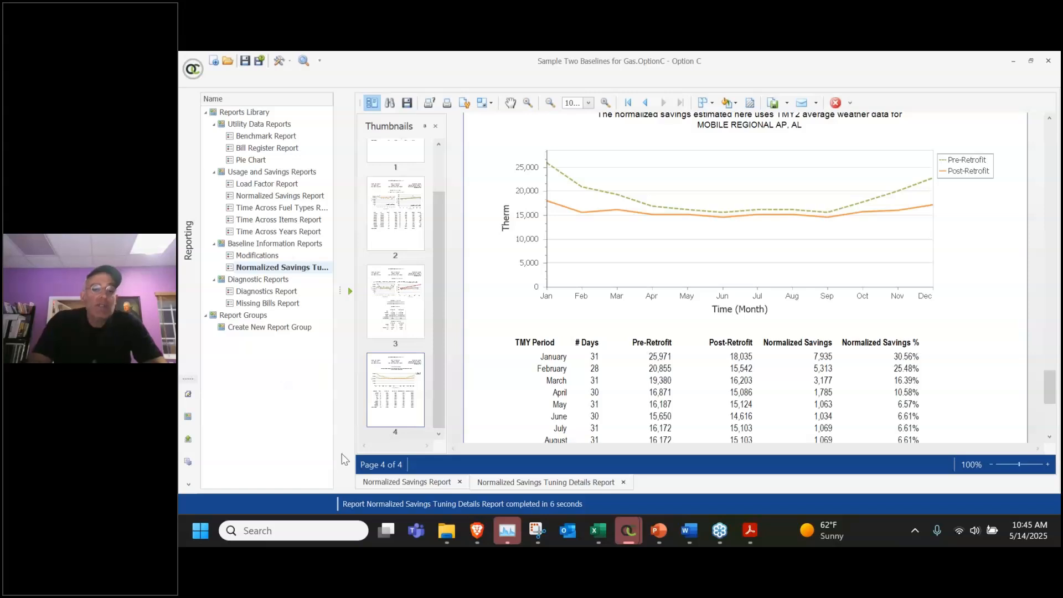
Switch to the Sample School District project, set the baseline tuning's item type to Consumption, and turn off Balance Point Analysis
mouse_move(623, 535)
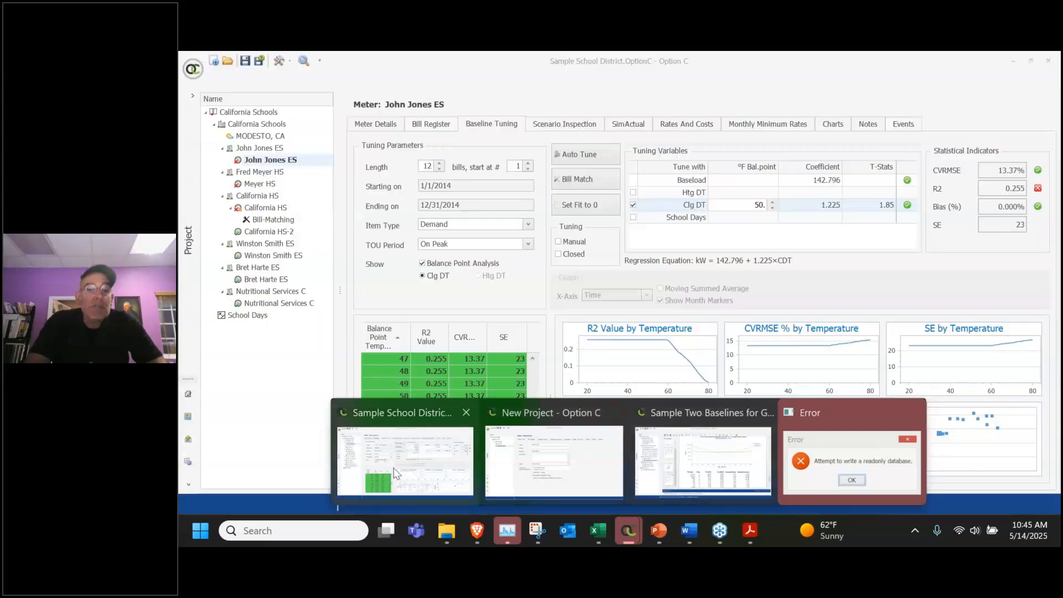
click(406, 457)
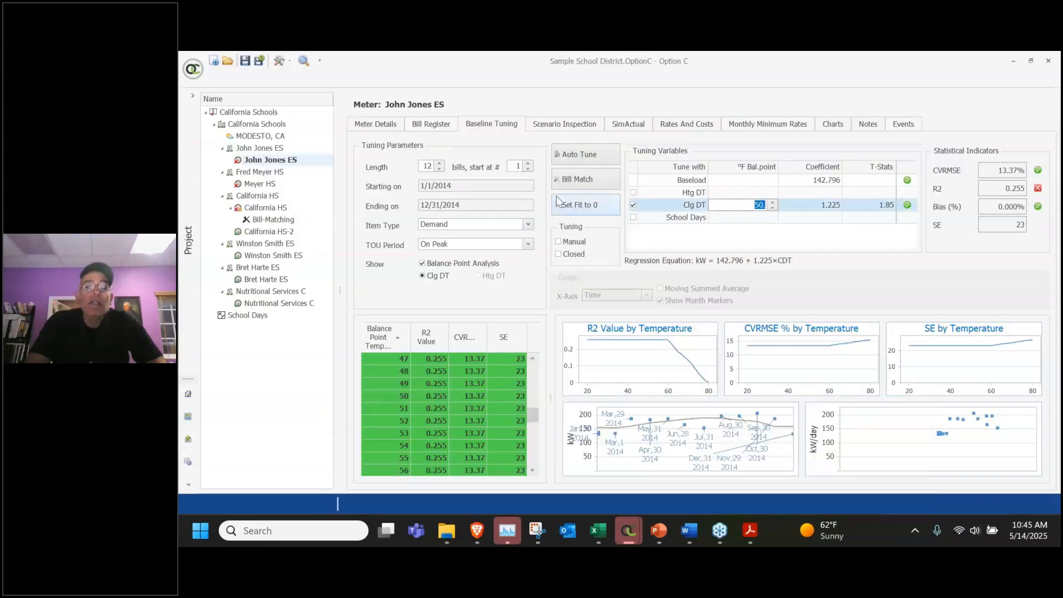
click(494, 225)
click(443, 235)
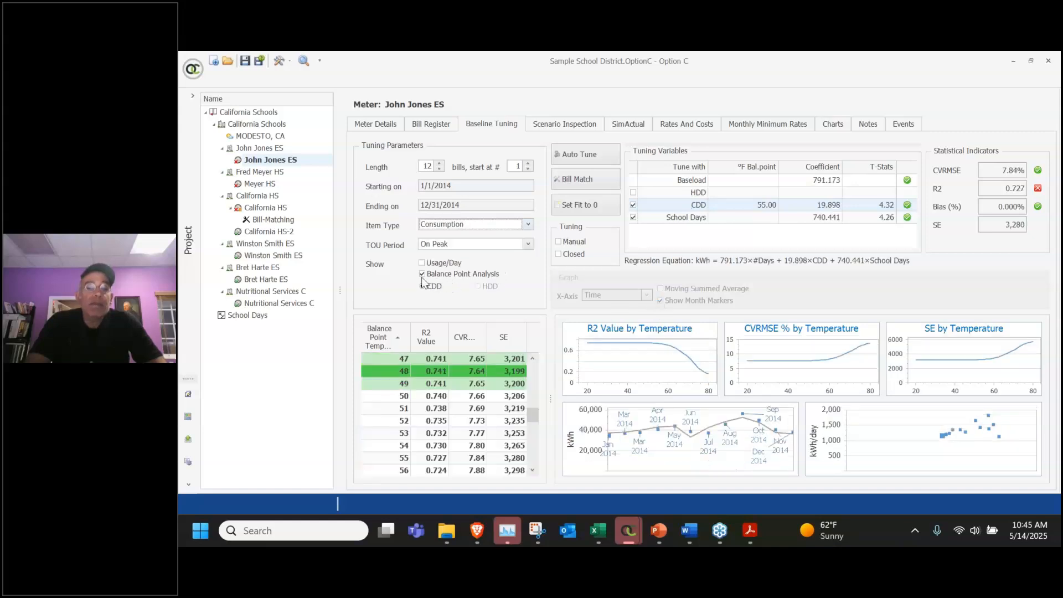
click(423, 274)
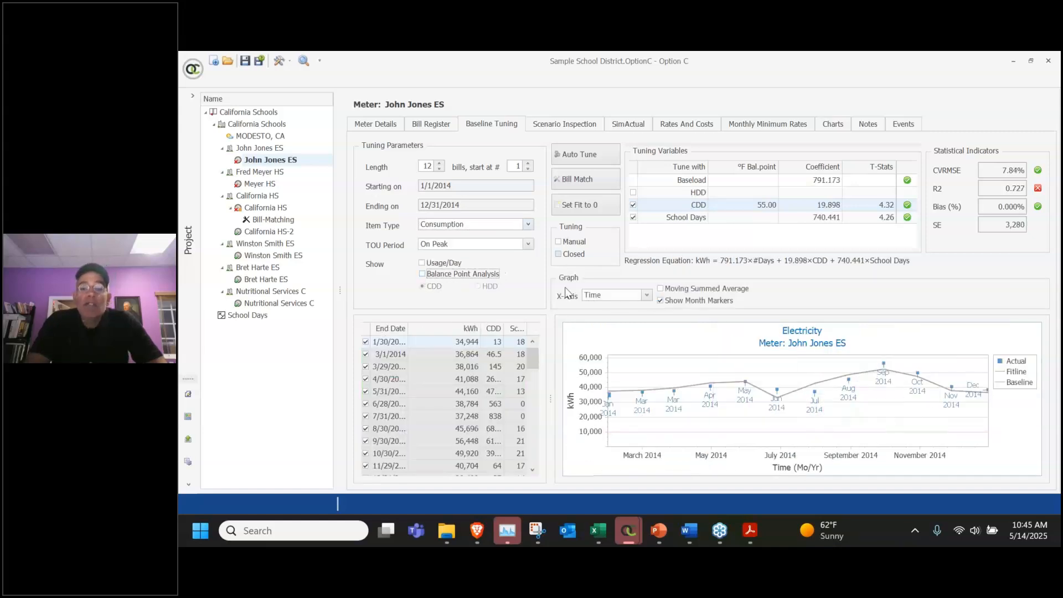
Plot the baseline tuning graph against Cooling DD and exclude School Days from the tuning variables
click(612, 298)
click(603, 326)
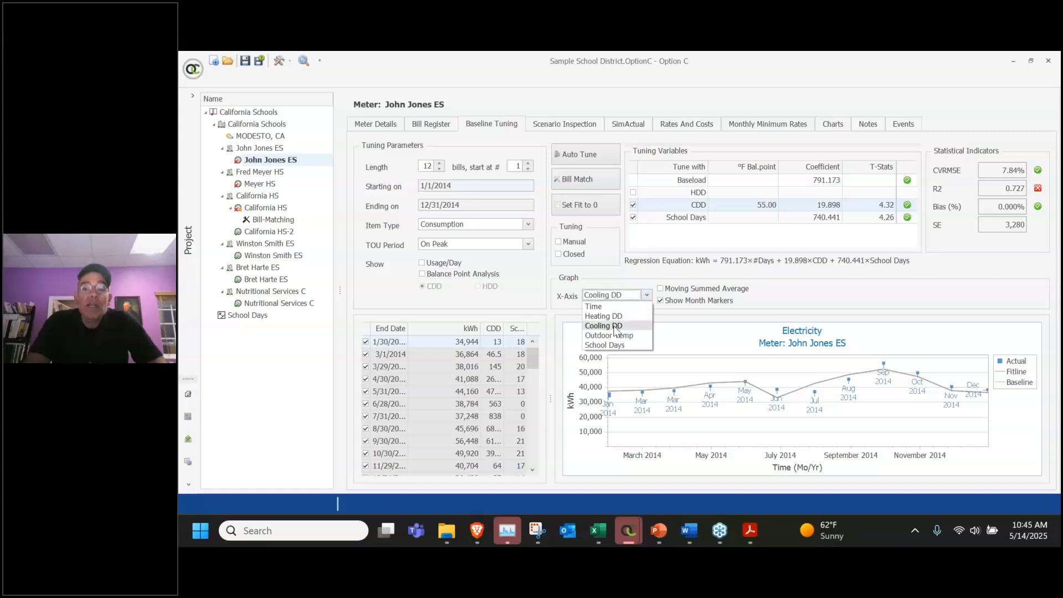
click(633, 218)
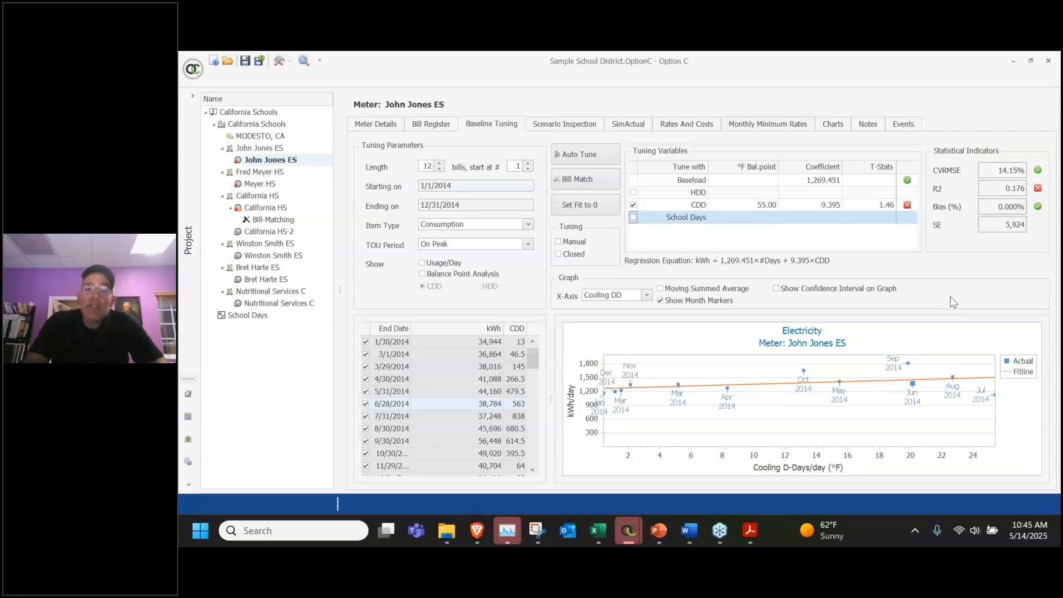
mouse_move(912, 367)
mouse_move(914, 387)
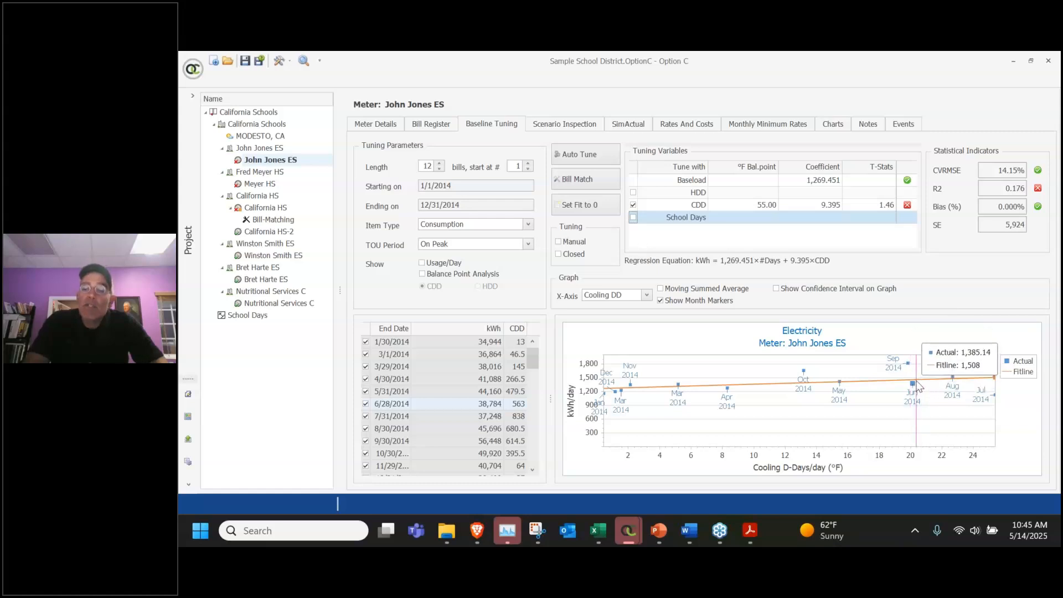
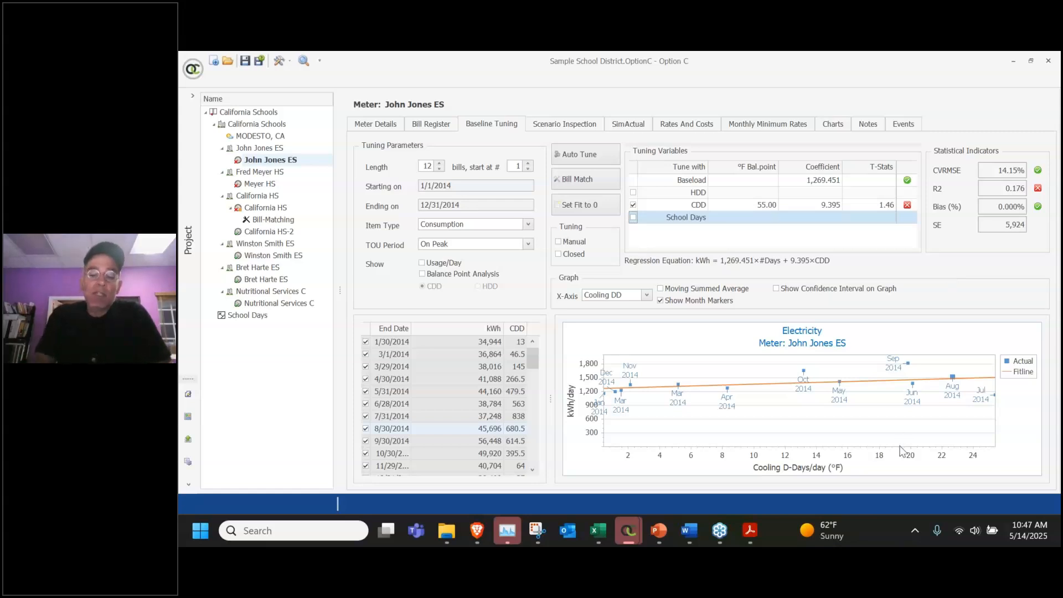
Switch to the SurveyMonkey results in the browser and review the chart of requested webinar topics
mouse_move(639, 416)
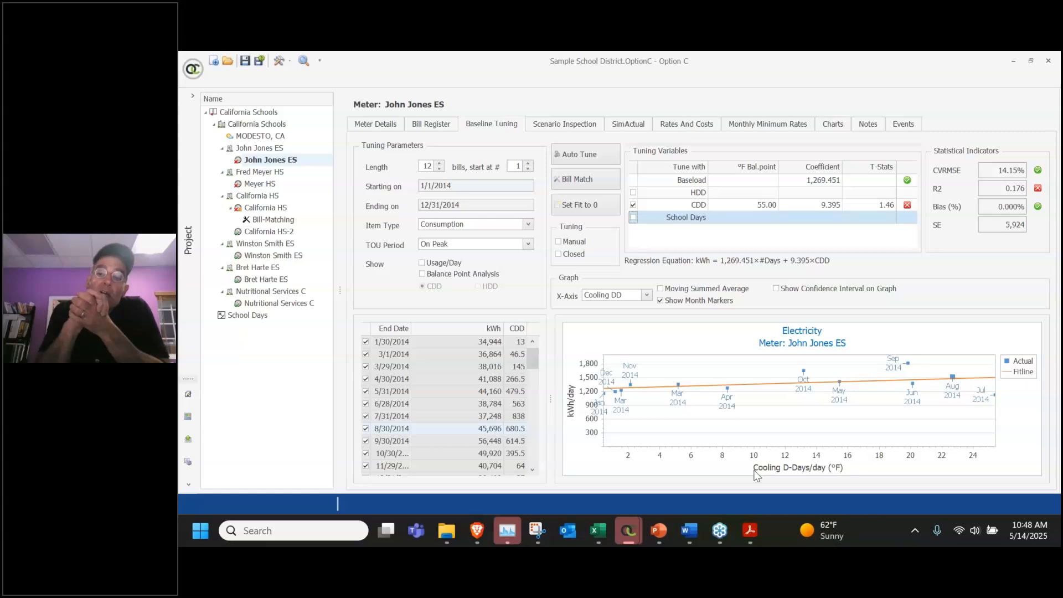
key(alt+Tab)
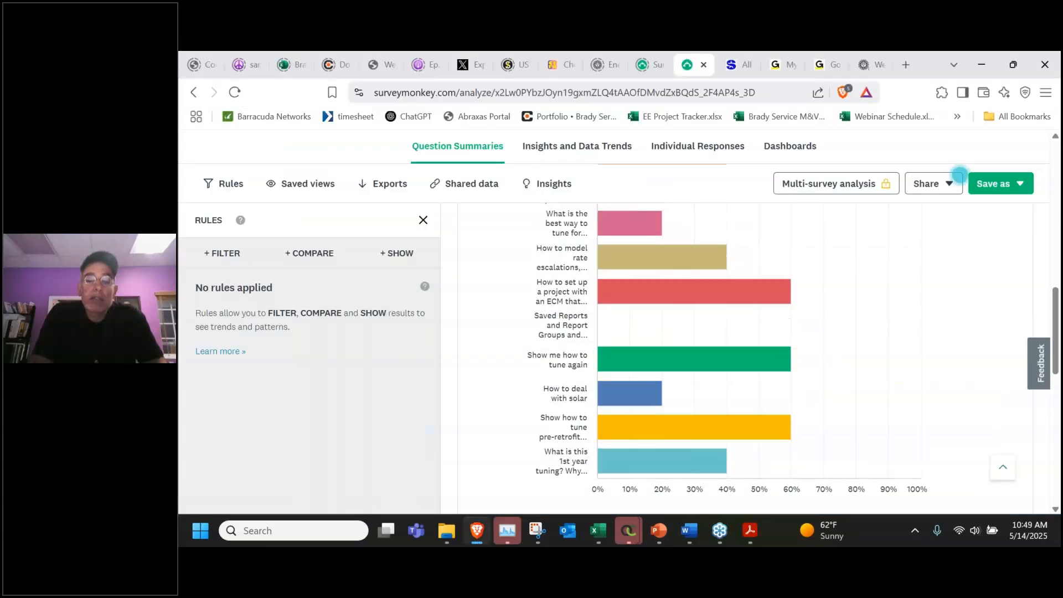
scroll(597, 507, up, 1)
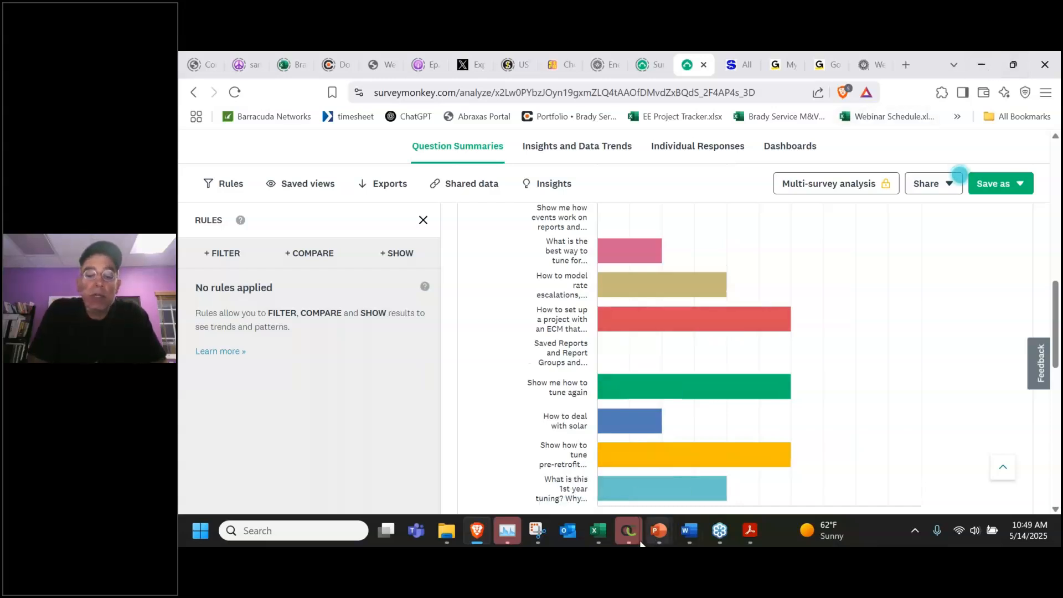
Return to the Sample School District project in Option C, enable Year 1 Tuning for the selected electricity meter, and open that tuning
mouse_move(627, 534)
click(410, 465)
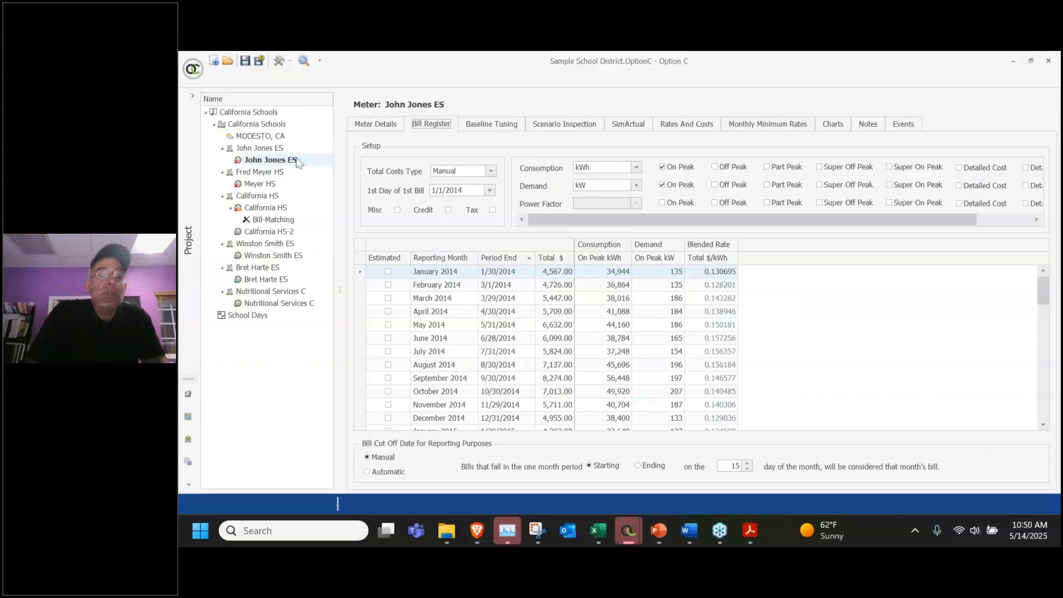
click(384, 127)
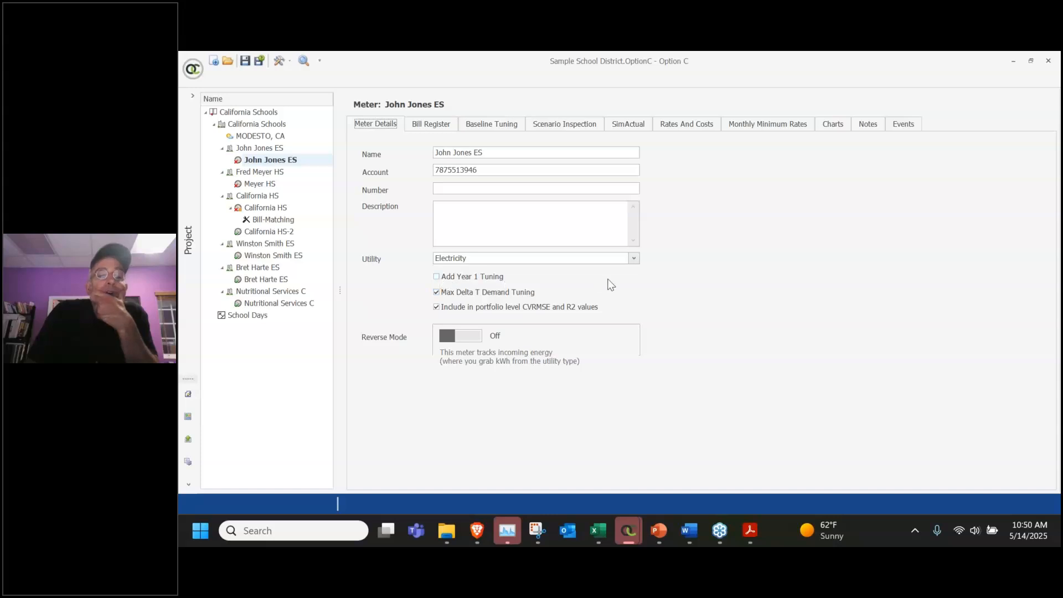
click(439, 280)
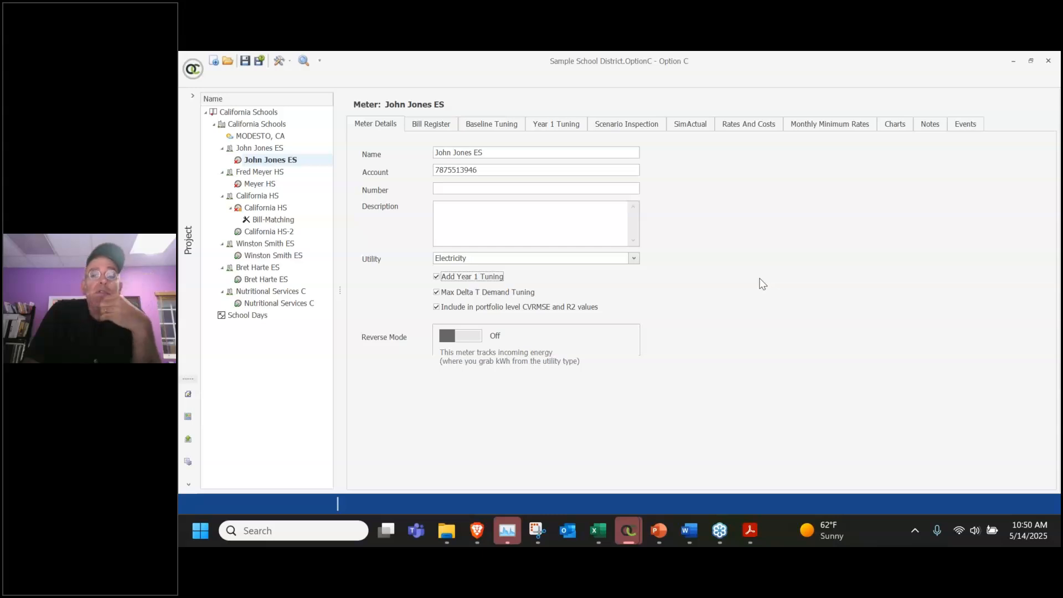
click(555, 126)
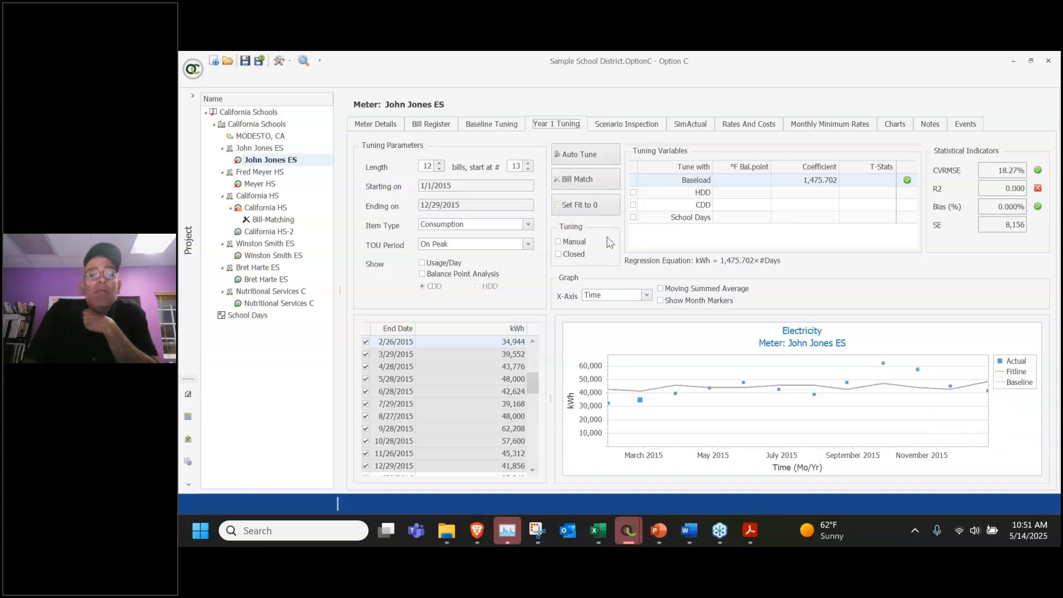
Set the Year 1 tuning period of 12 bills to start at bill 24
click(515, 166)
text(21)
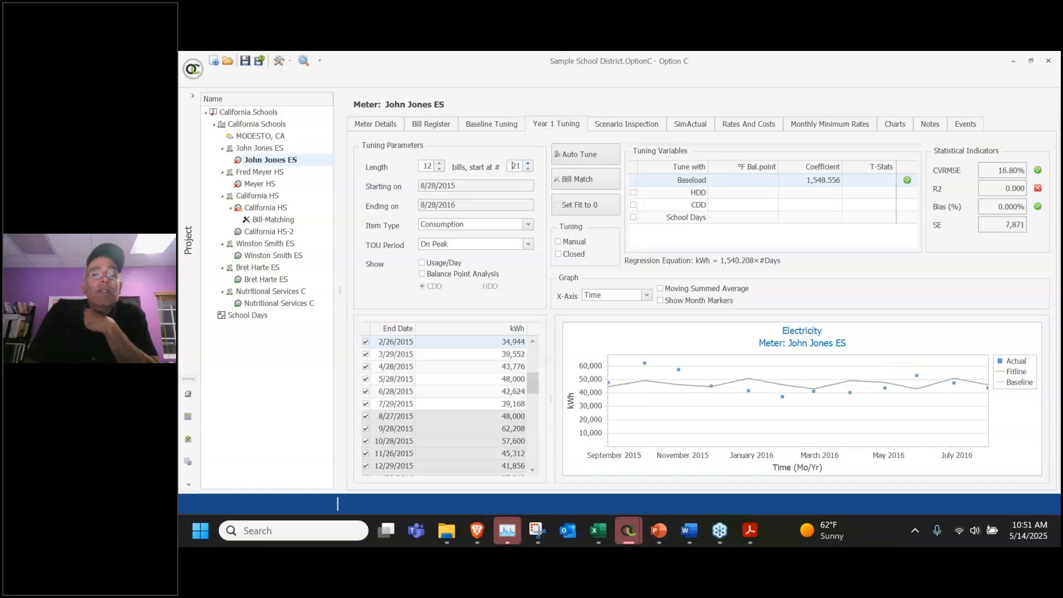
click(528, 163)
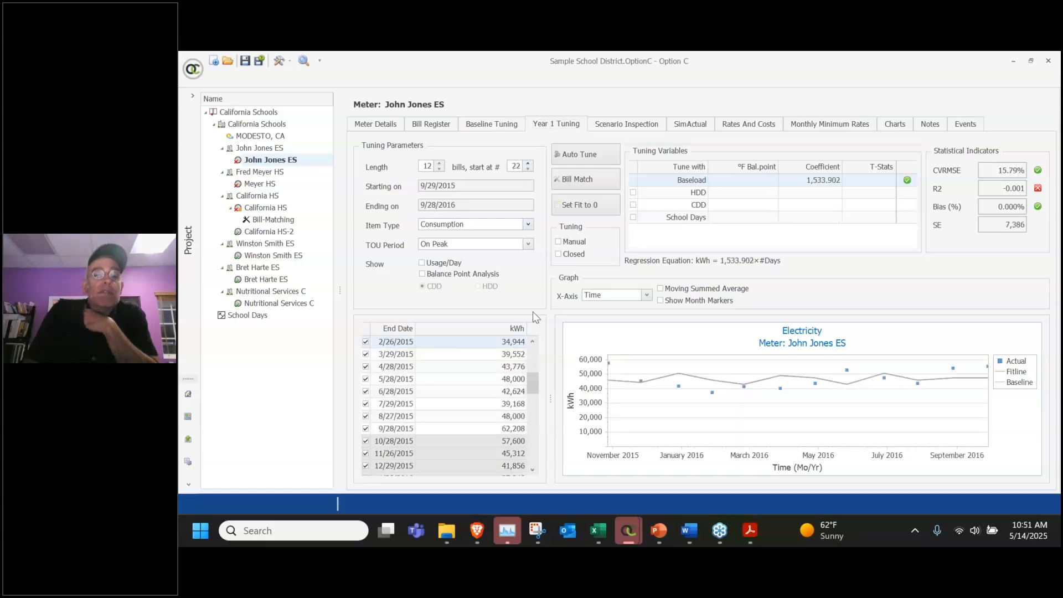
drag(532, 380, 542, 427)
click(751, 392)
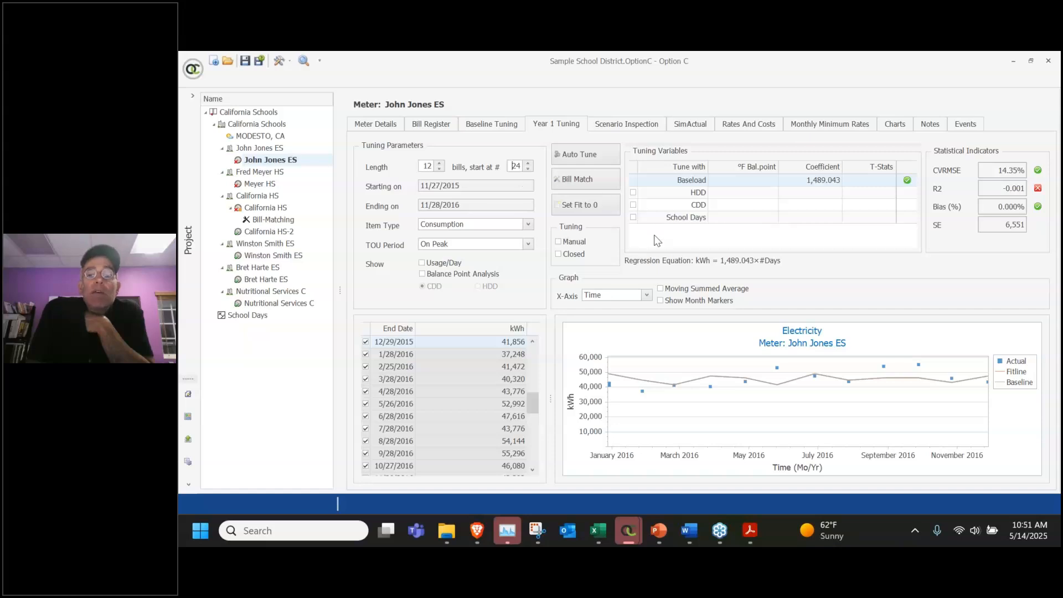
Plot the Year 1 tuning graph against Outdoor Temp and include CDD and School Days as tuning variables
click(635, 300)
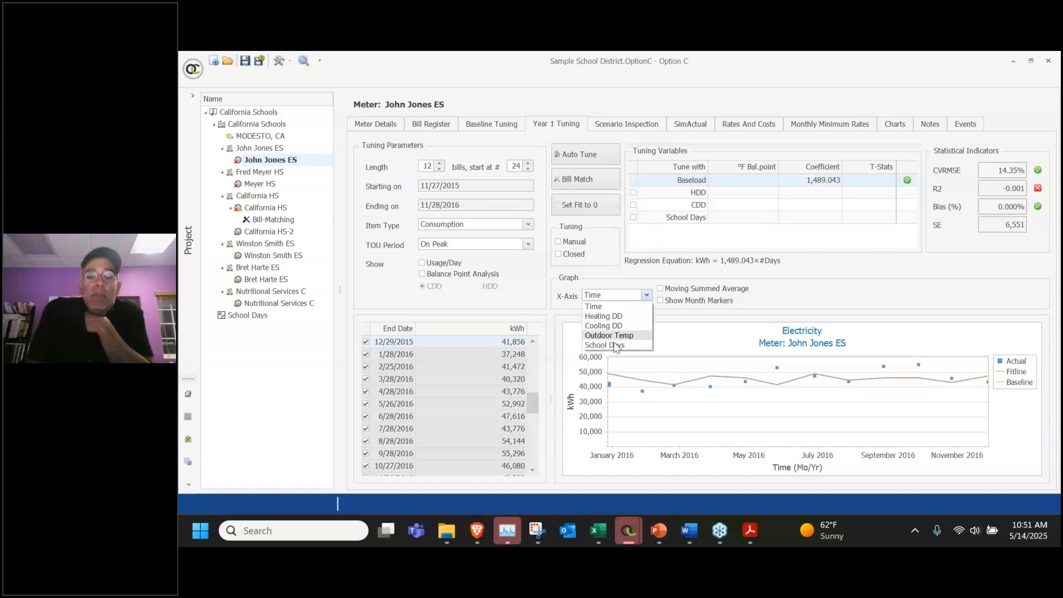
click(610, 335)
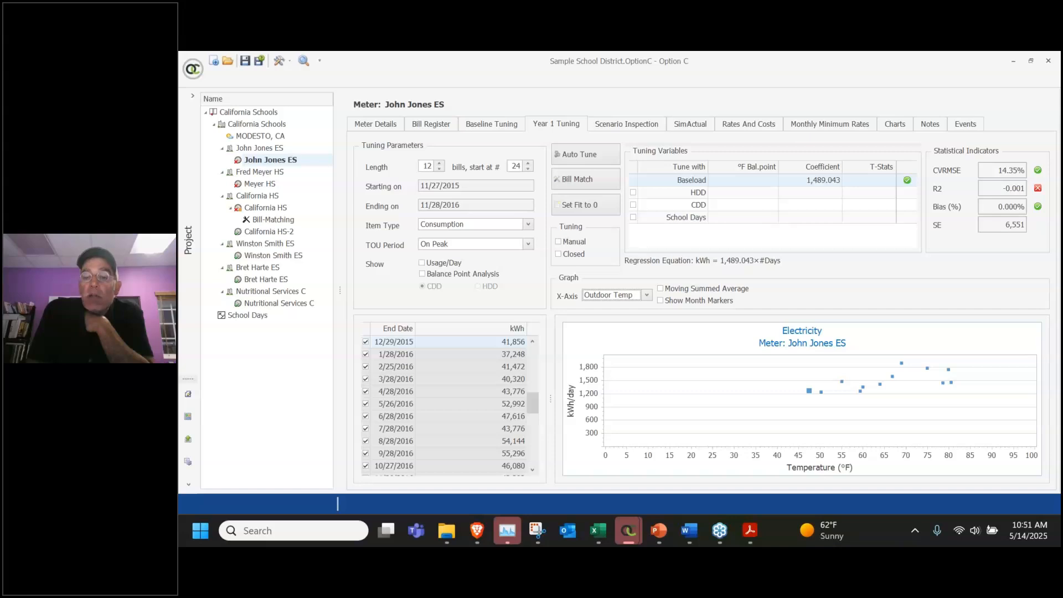
click(633, 205)
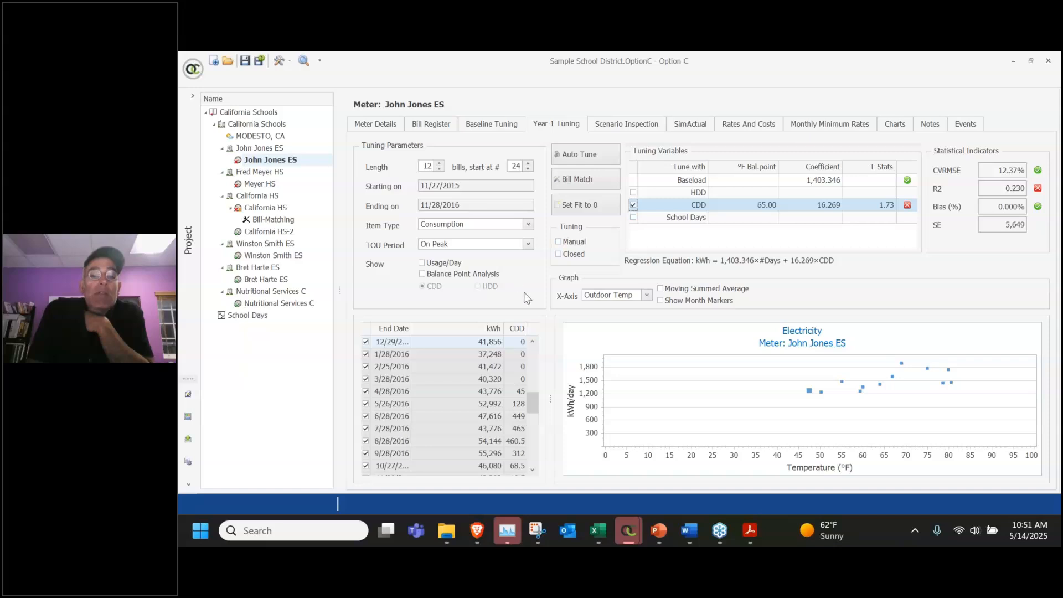
click(634, 218)
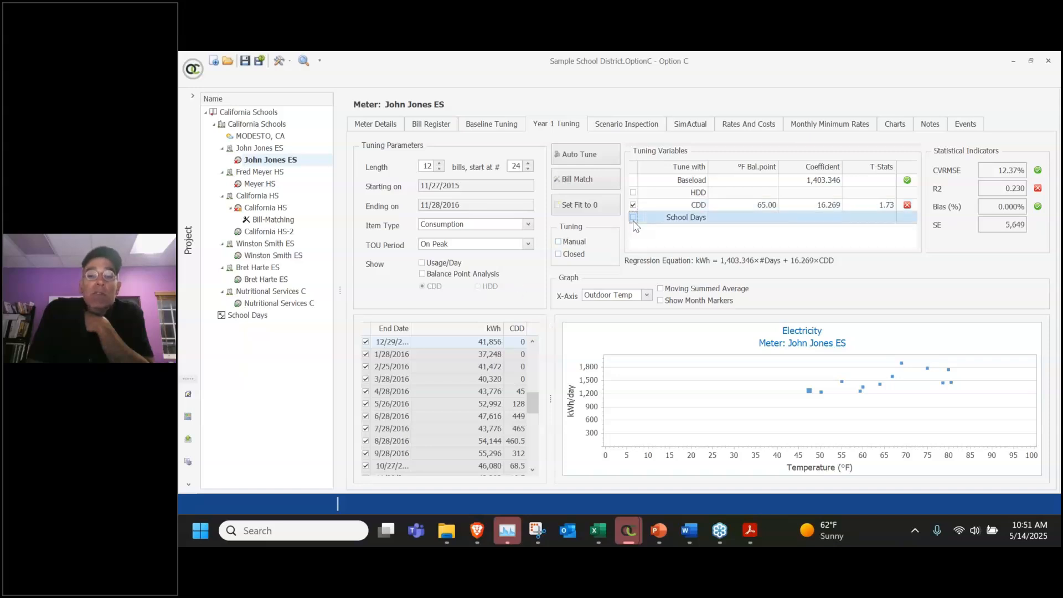
Use Balance Point Analysis to apply a 61 °F cooling balance point to the Year 1 tuning, and turn the analysis off
click(429, 275)
drag(534, 375, 549, 434)
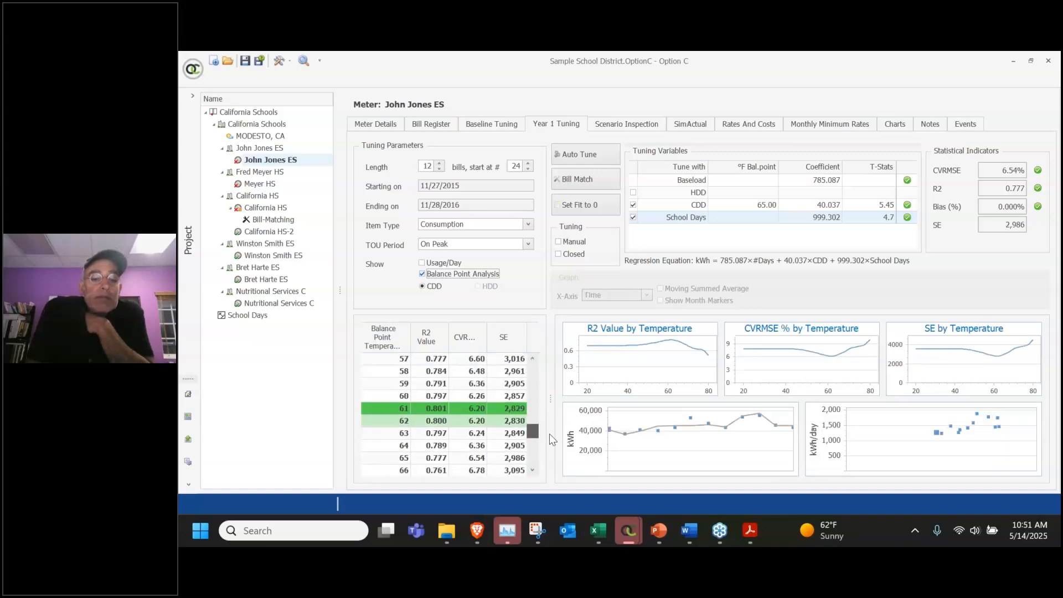
double_click(390, 410)
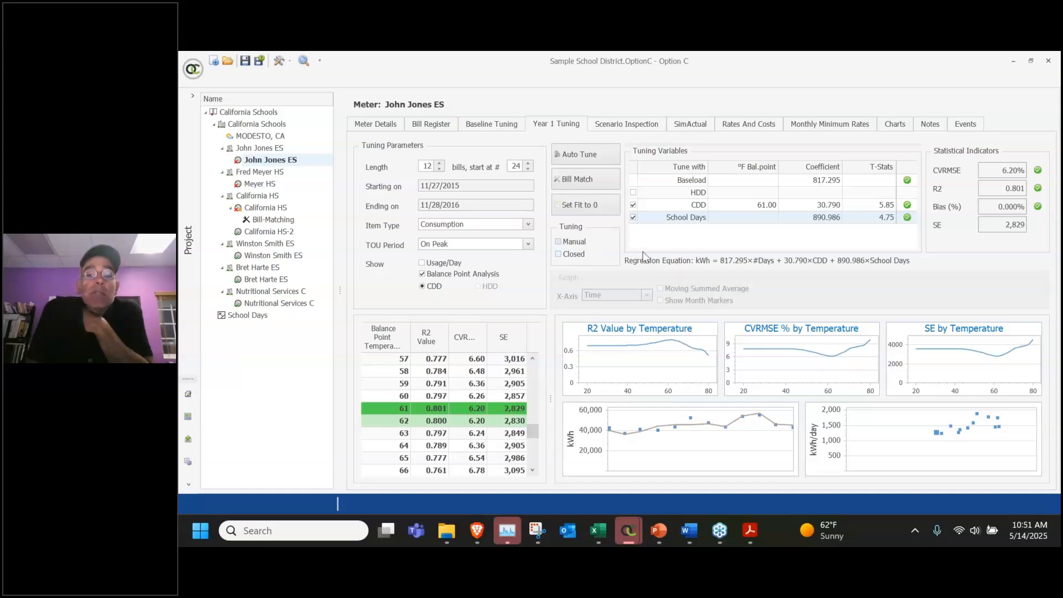
click(422, 273)
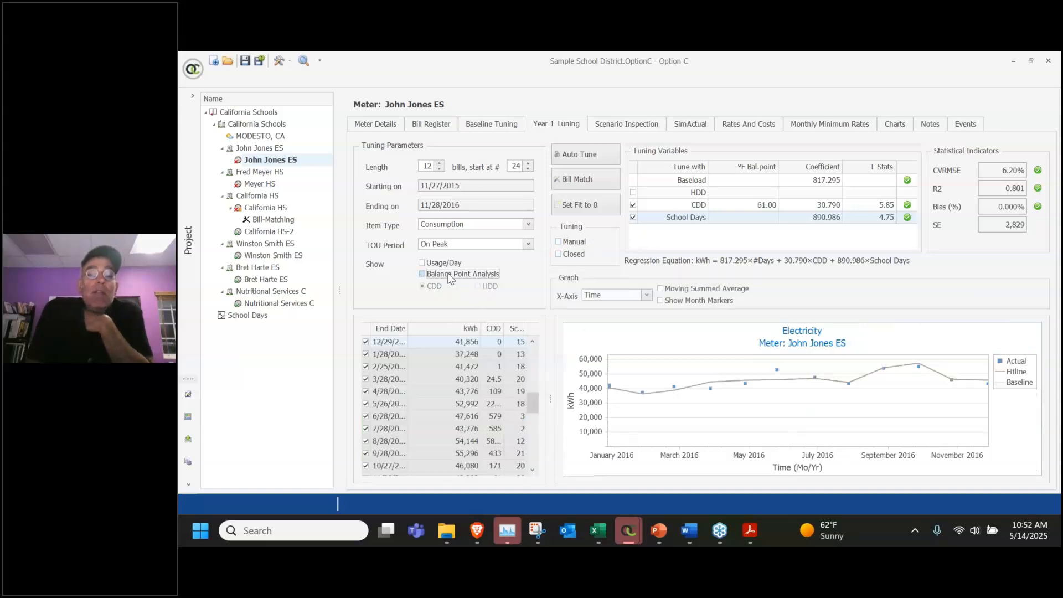
In Scenario Inspection, replace the Baseline and Baseline-SimActual scenarios with Year 1 Baseline and Actual - Year 1 Baseline
click(626, 122)
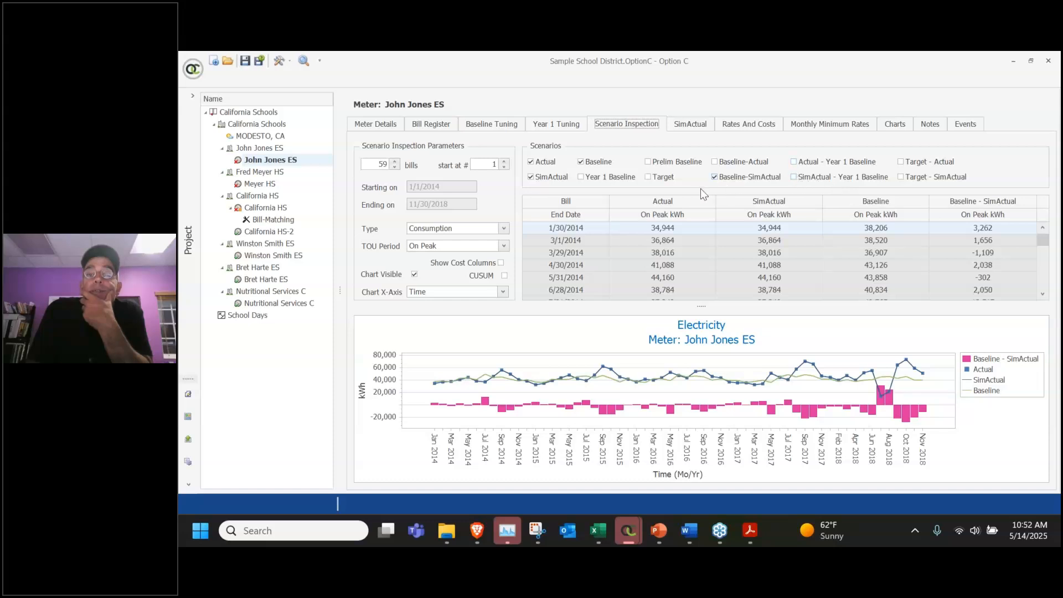
click(715, 177)
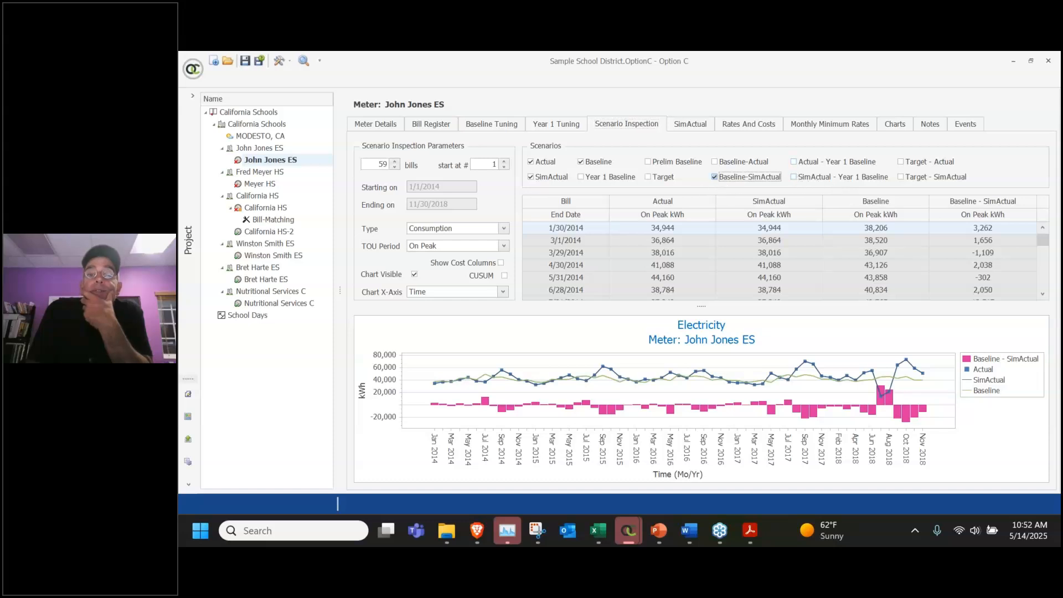
click(581, 162)
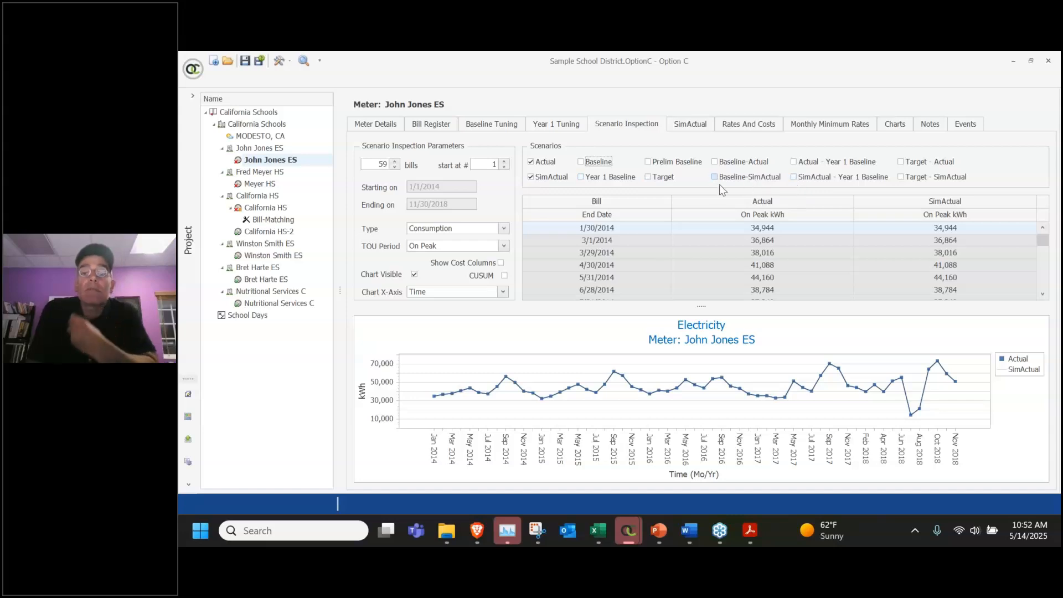
click(587, 180)
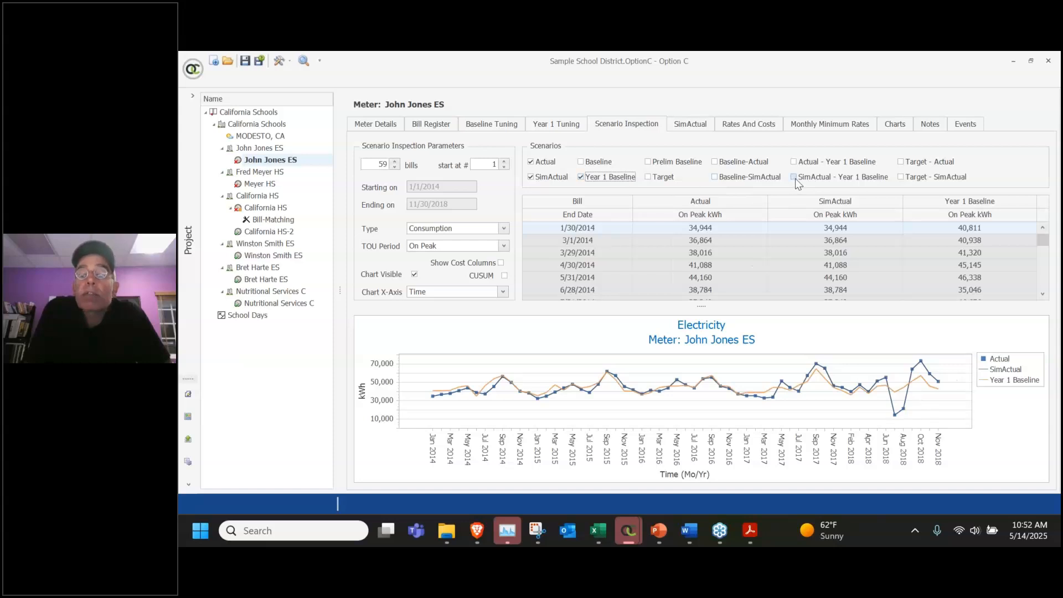
click(794, 161)
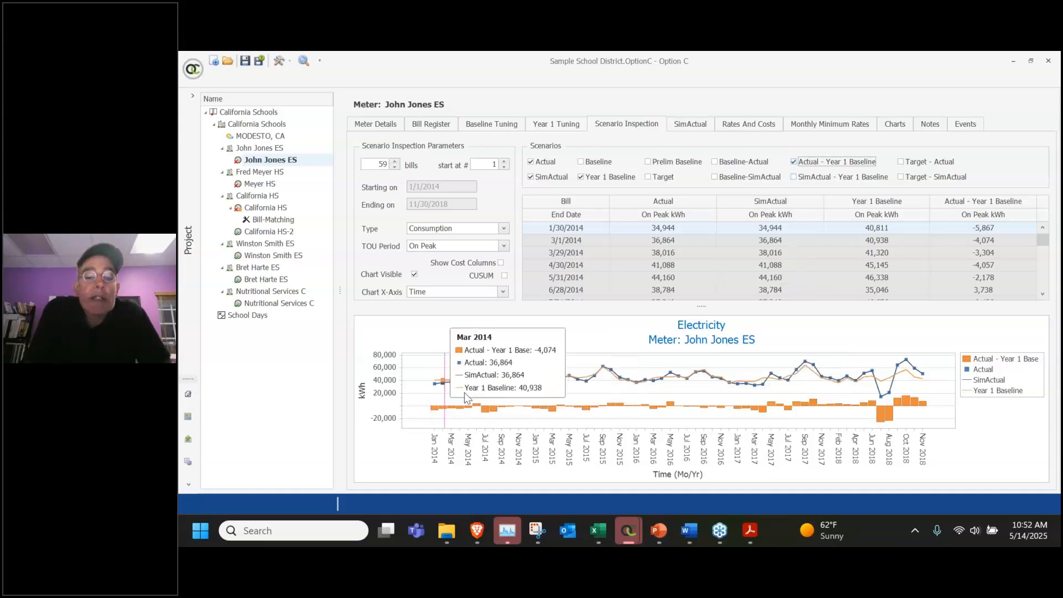
mouse_move(445, 387)
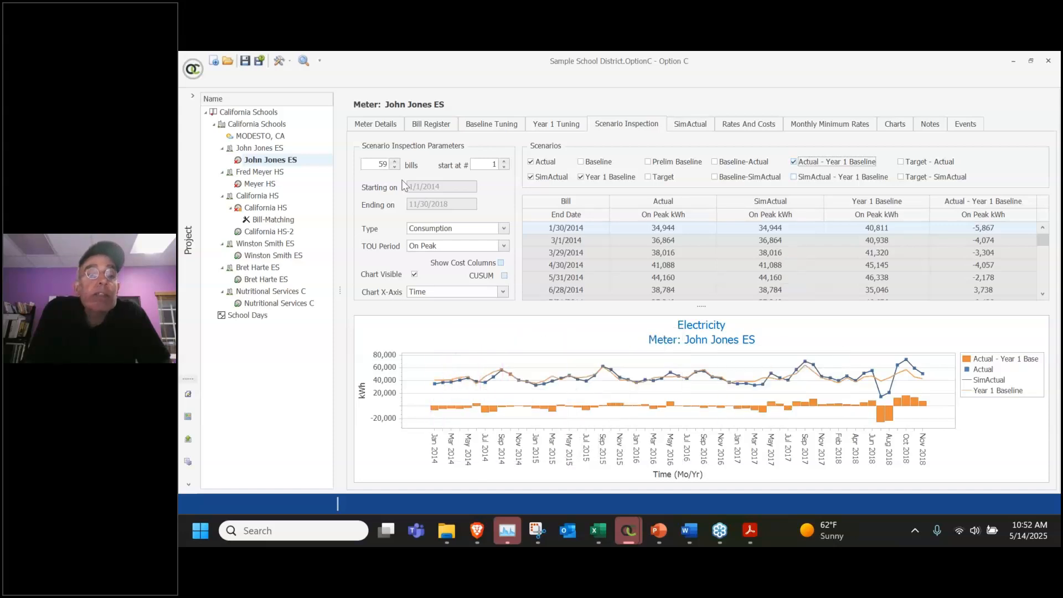
Check the starting bill in Year 1 Tuning and set Scenario Inspection to show 36 bills starting at bill 24
click(488, 164)
click(481, 124)
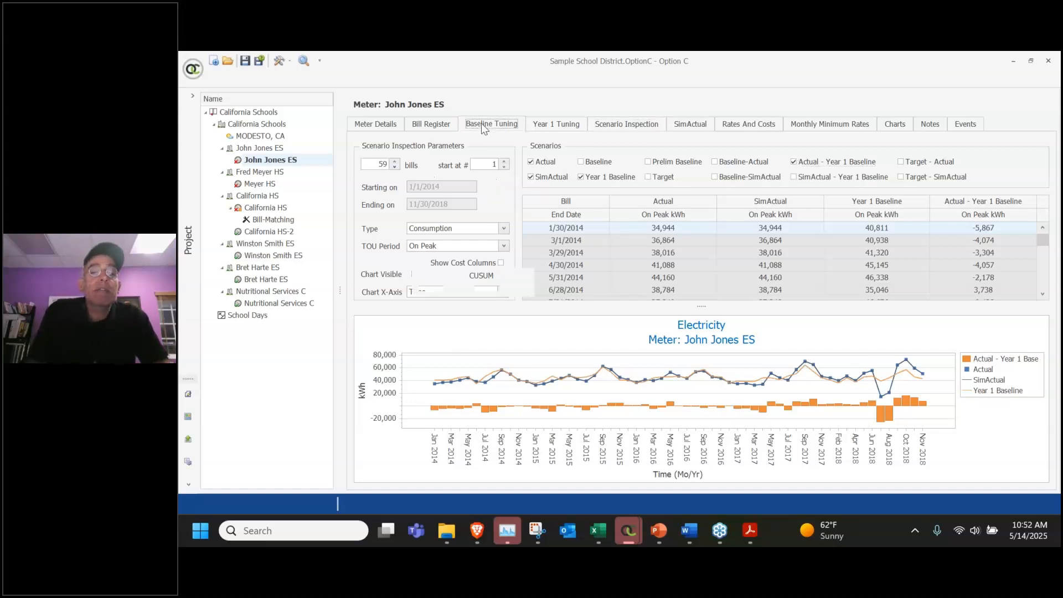
click(557, 125)
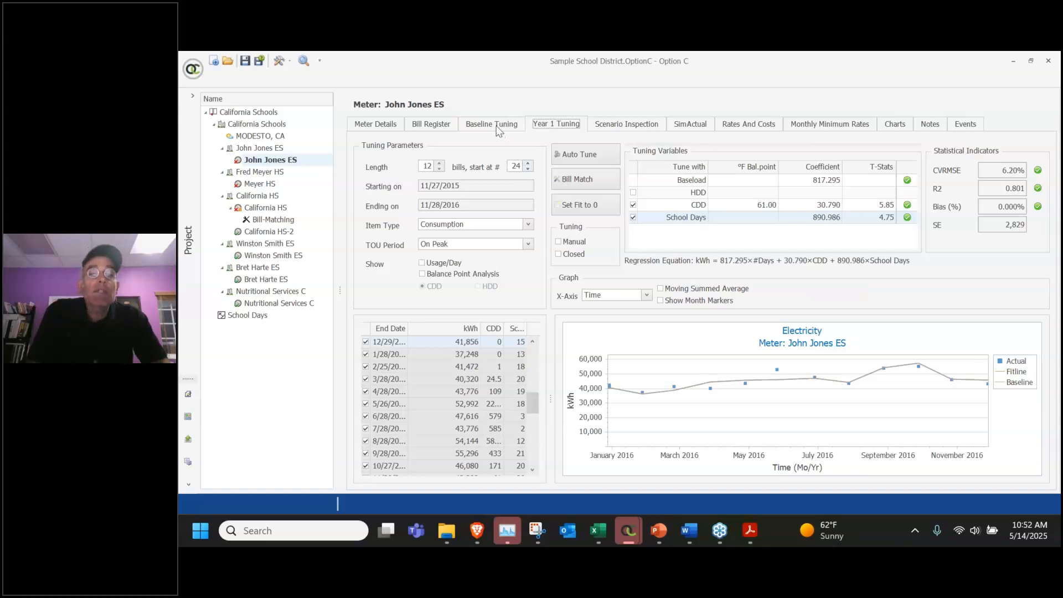
click(613, 125)
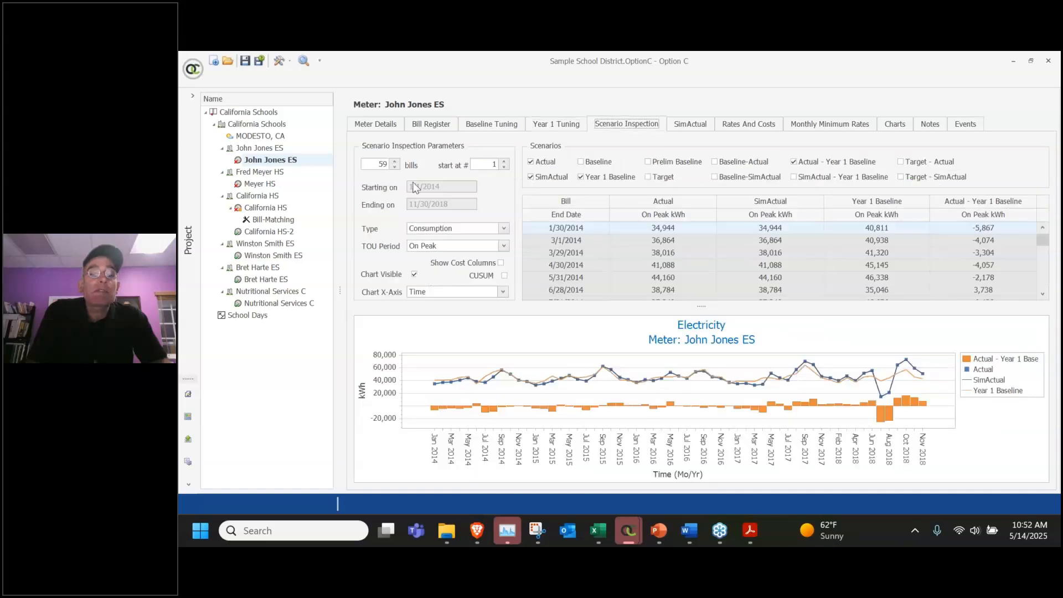
double_click(487, 167)
text(37)
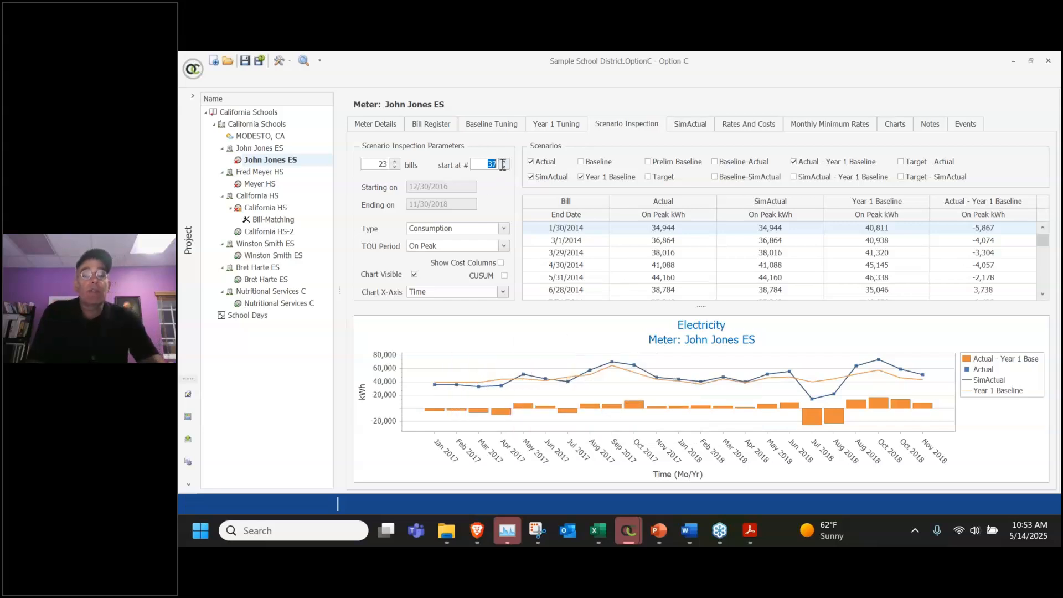
key(Return)
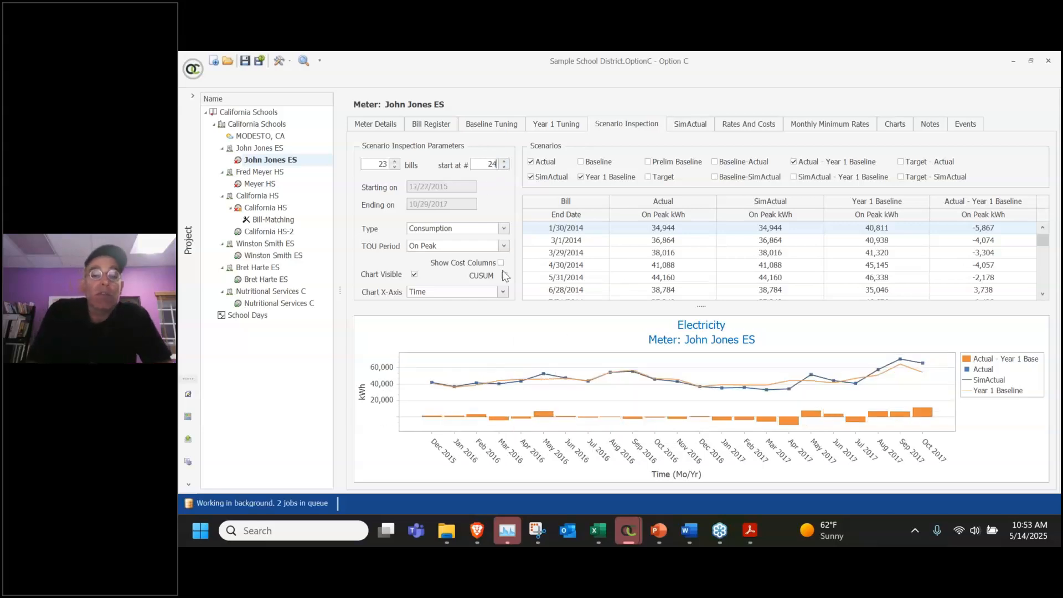
drag(374, 163, 398, 166)
text(36)
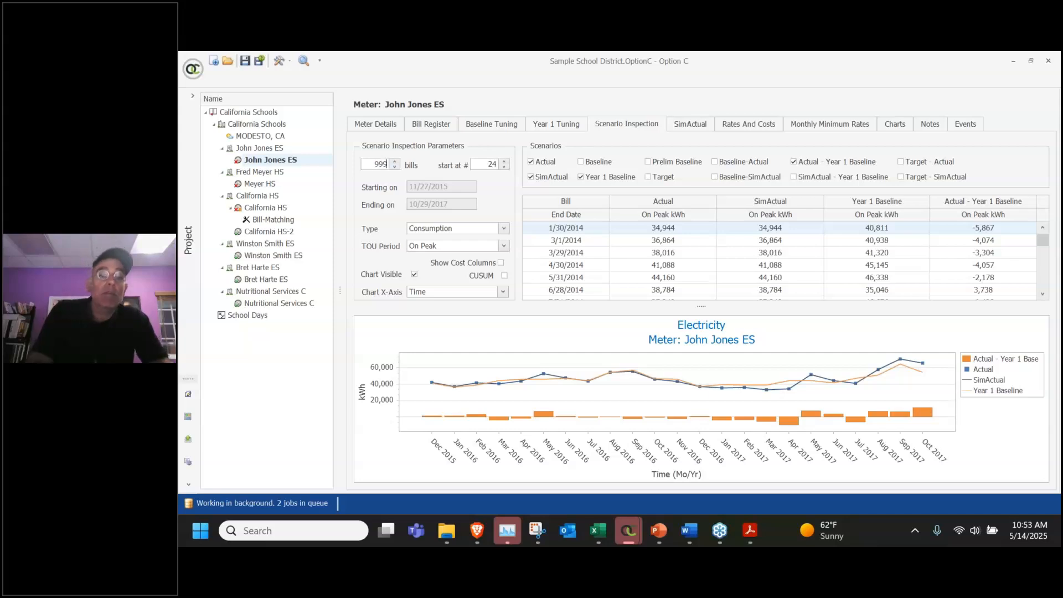
key(Return)
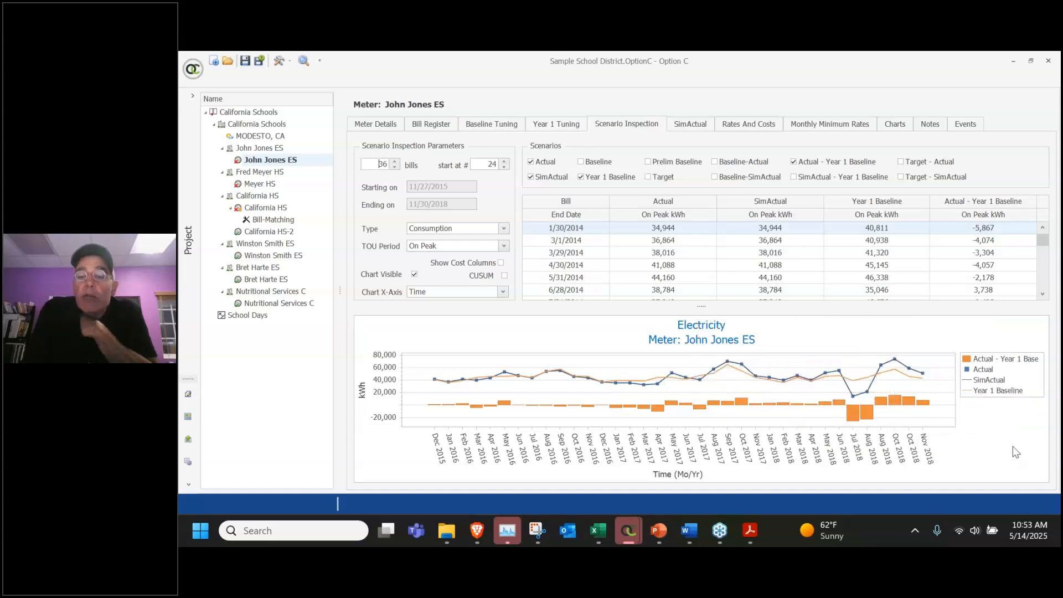
Examine individual months of the Actual - Year 1 Baseline chart in 2017 and 2018, and briefly view the CUSUM version
click(755, 376)
click(839, 375)
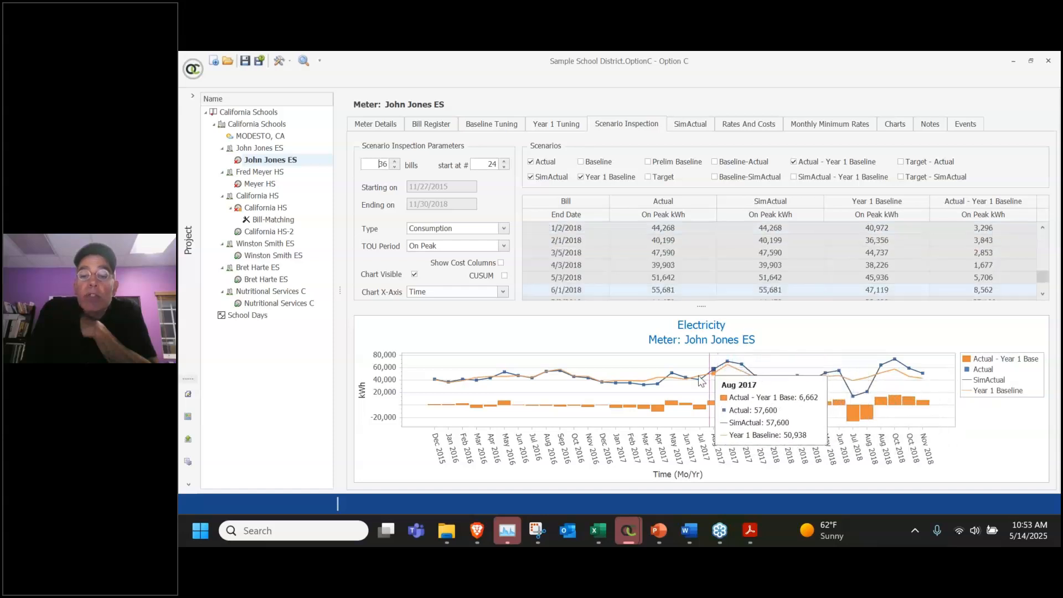
click(658, 384)
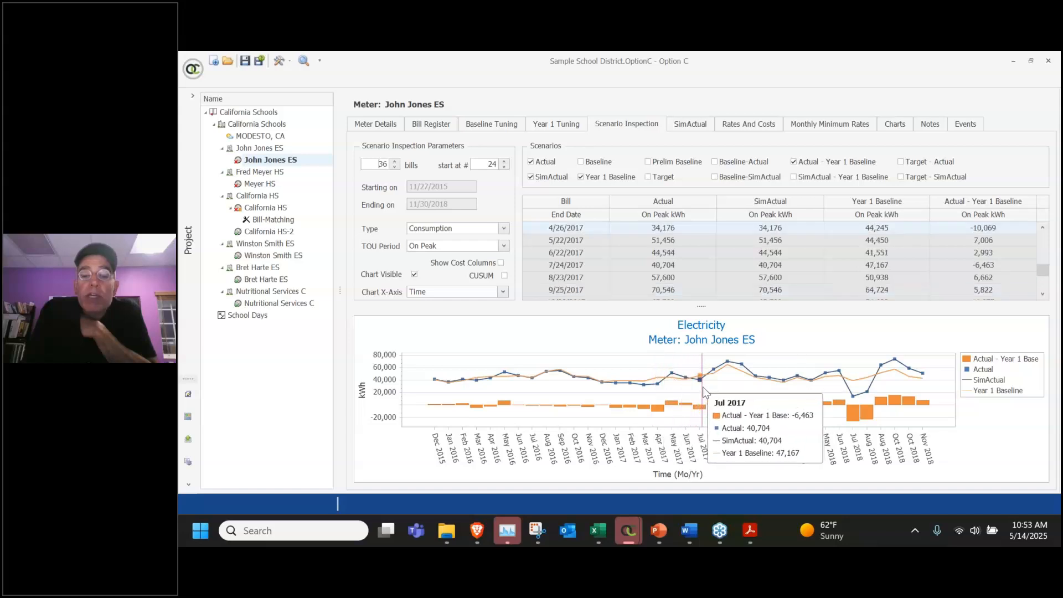
click(714, 372)
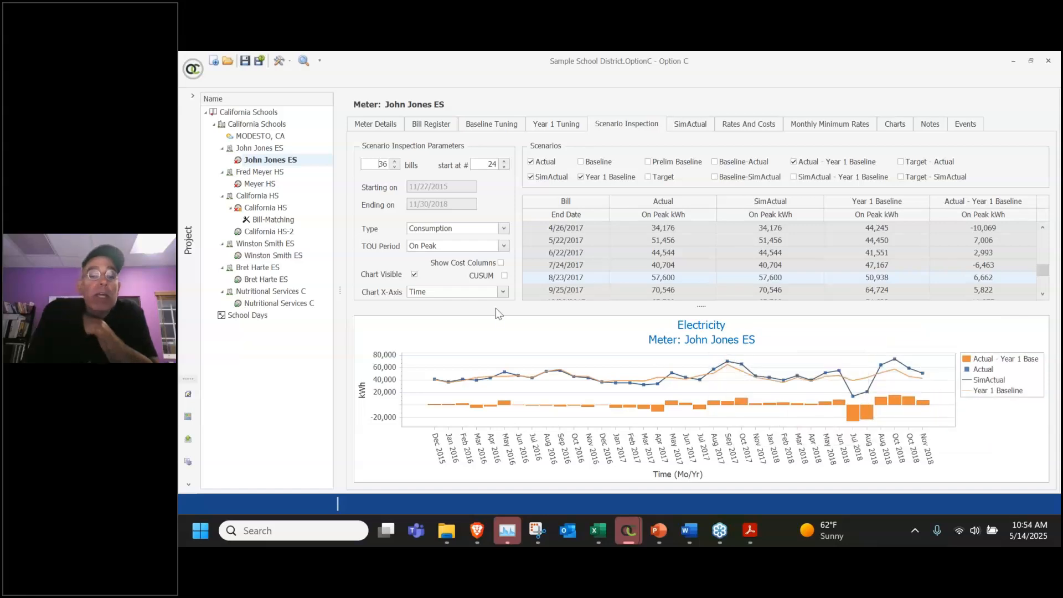
click(504, 275)
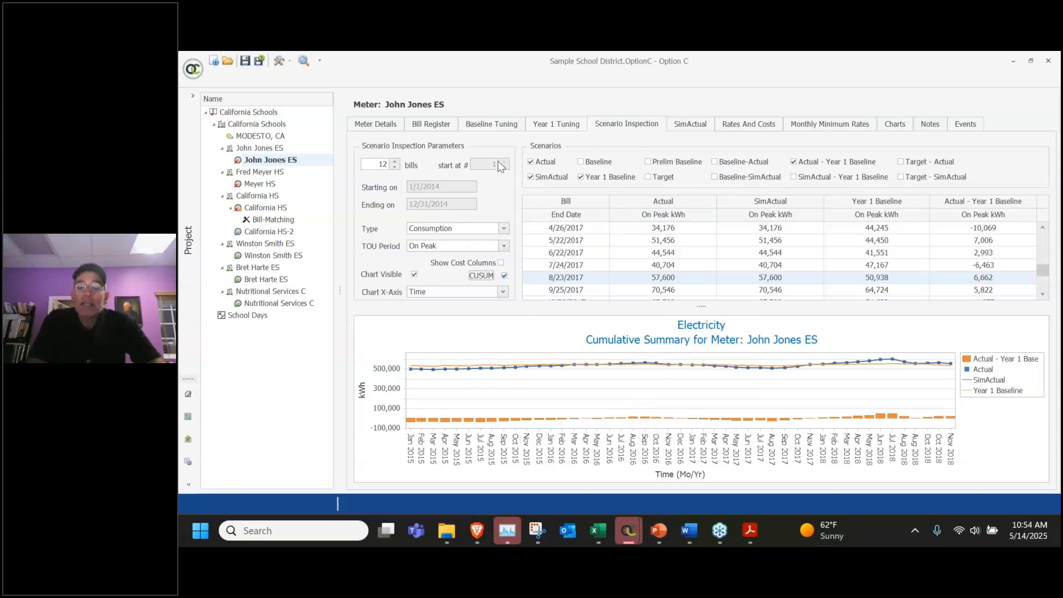
click(505, 275)
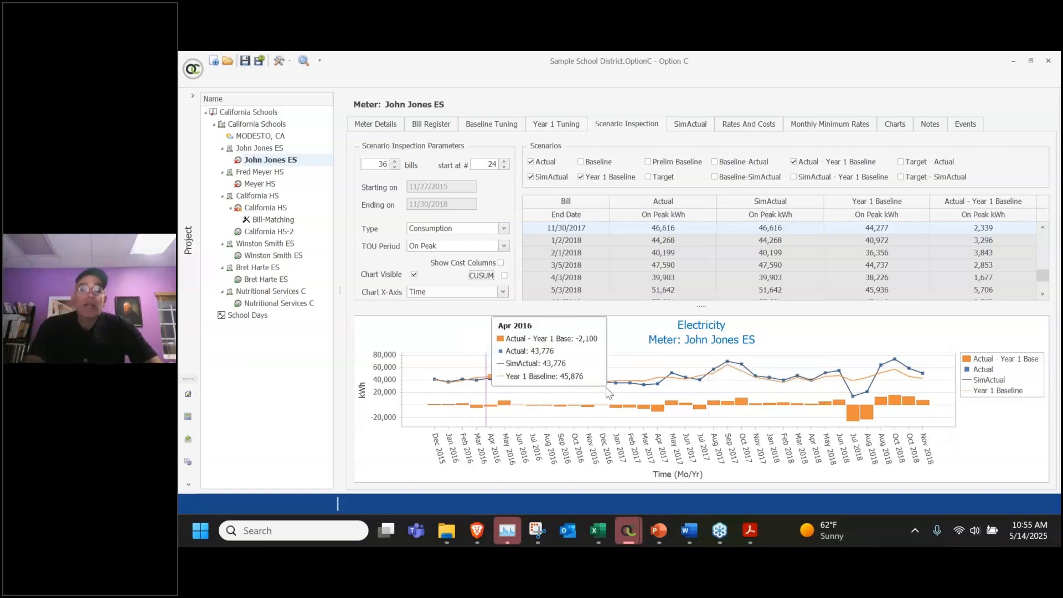
mouse_move(703, 399)
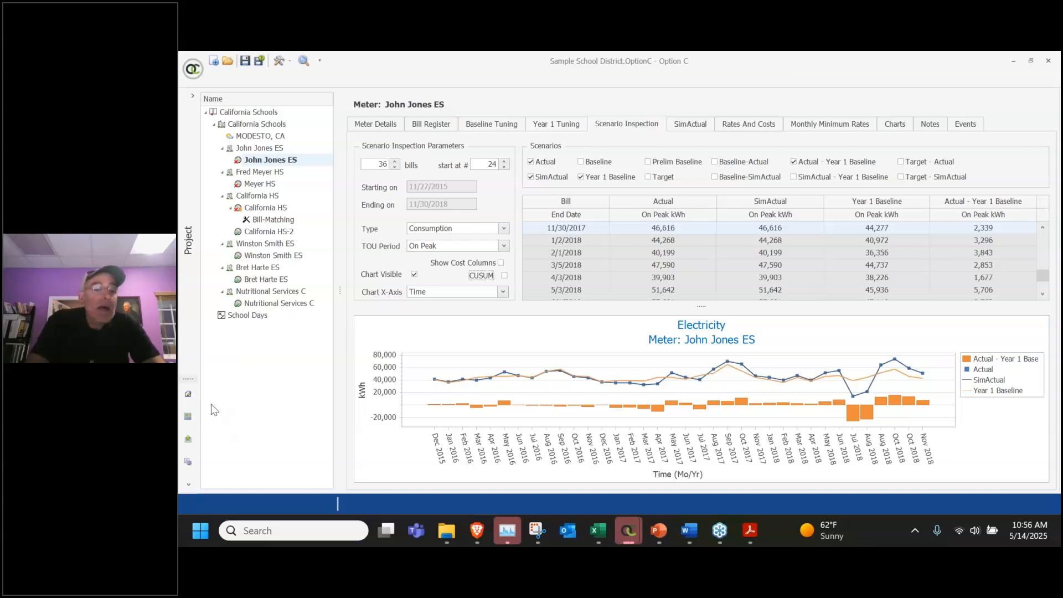
Generate the default year palette in the Graph Colors settings and change the 2020 color to dark magenta
click(188, 418)
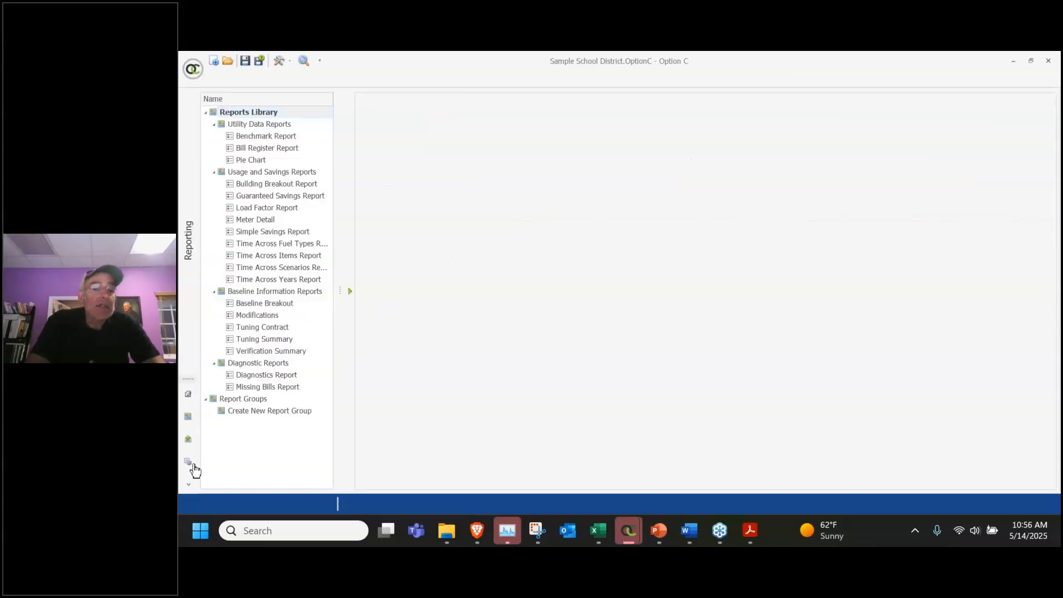
click(187, 464)
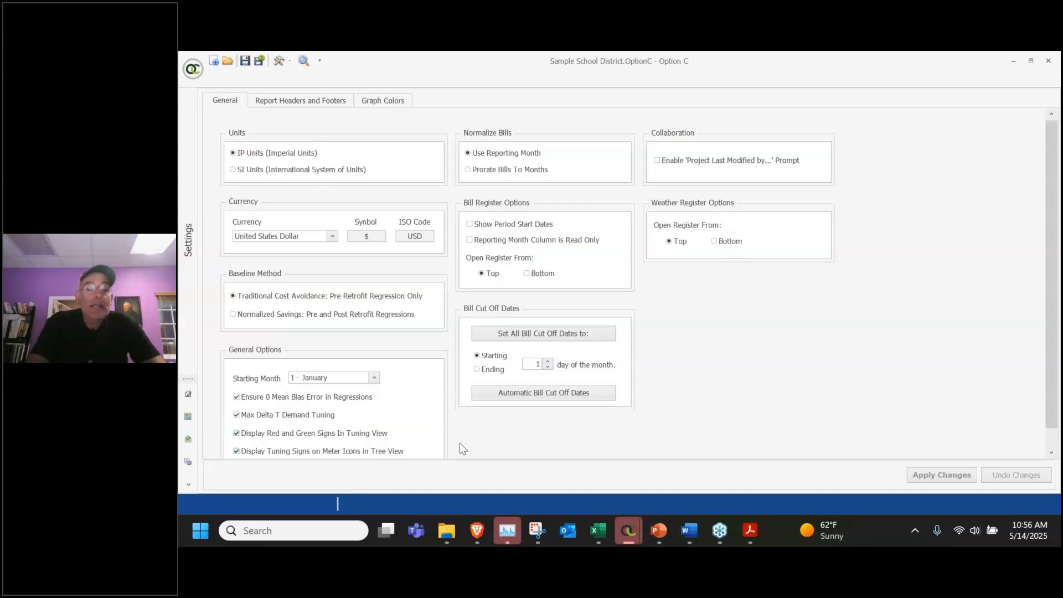
click(382, 104)
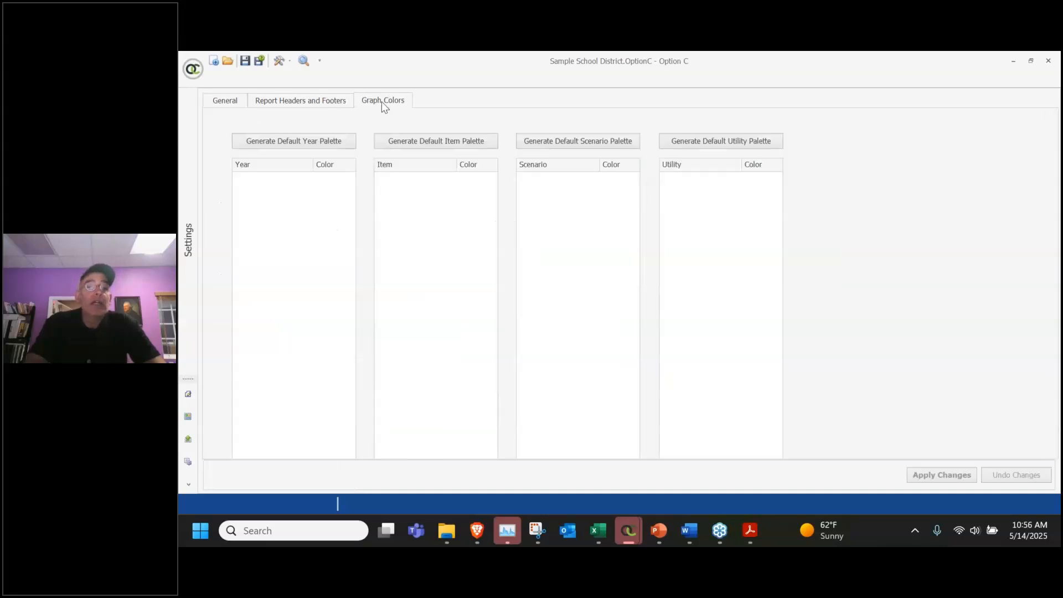
click(315, 139)
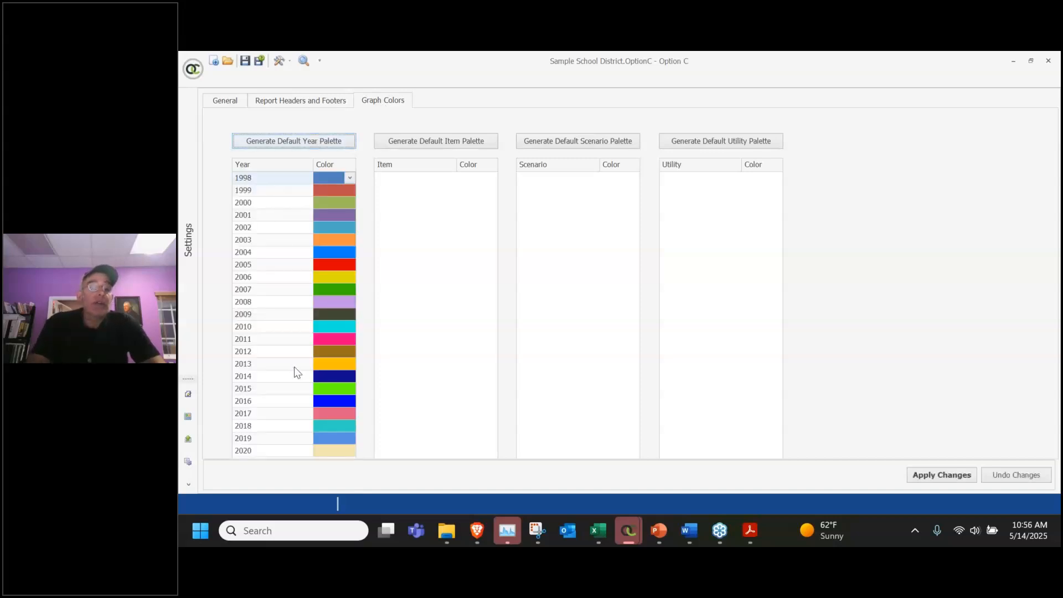
click(327, 452)
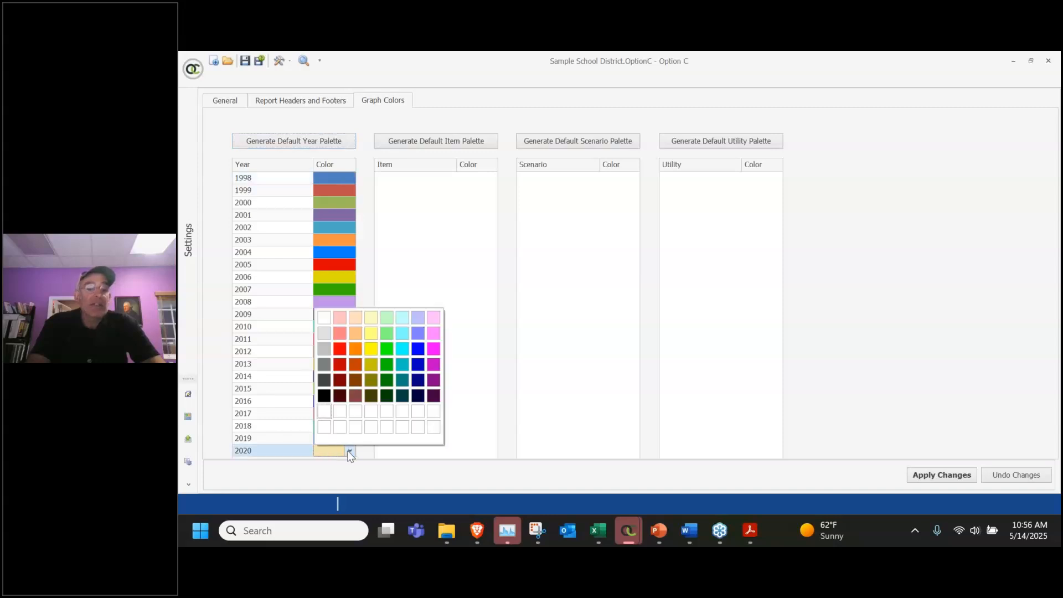
click(434, 365)
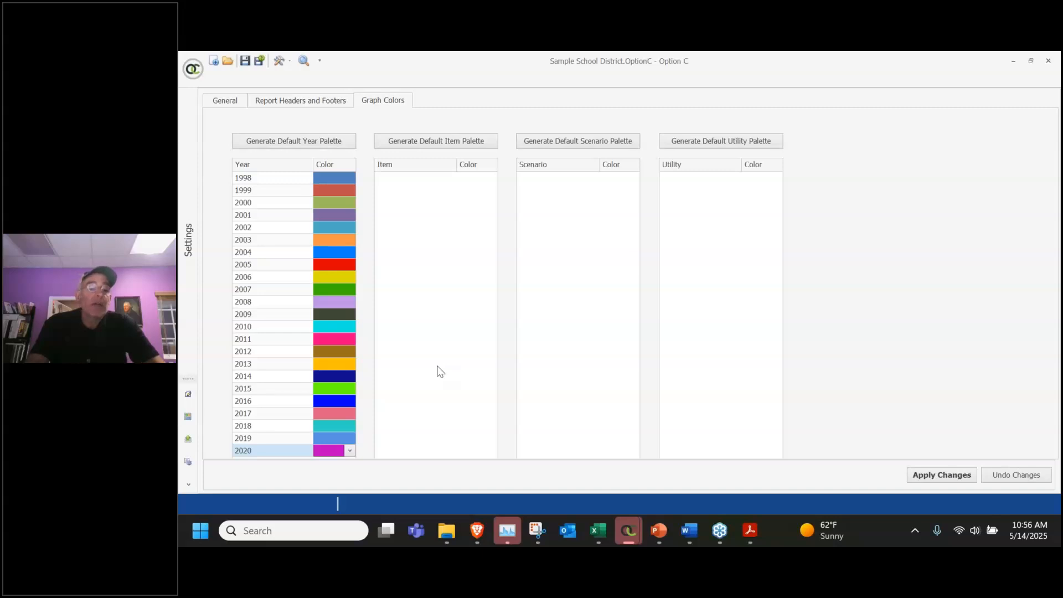
Try coloring the Actual scenario blue and Baseline red in a default scenario palette, leaving the Graph Colors settings without keeping the changes
click(188, 461)
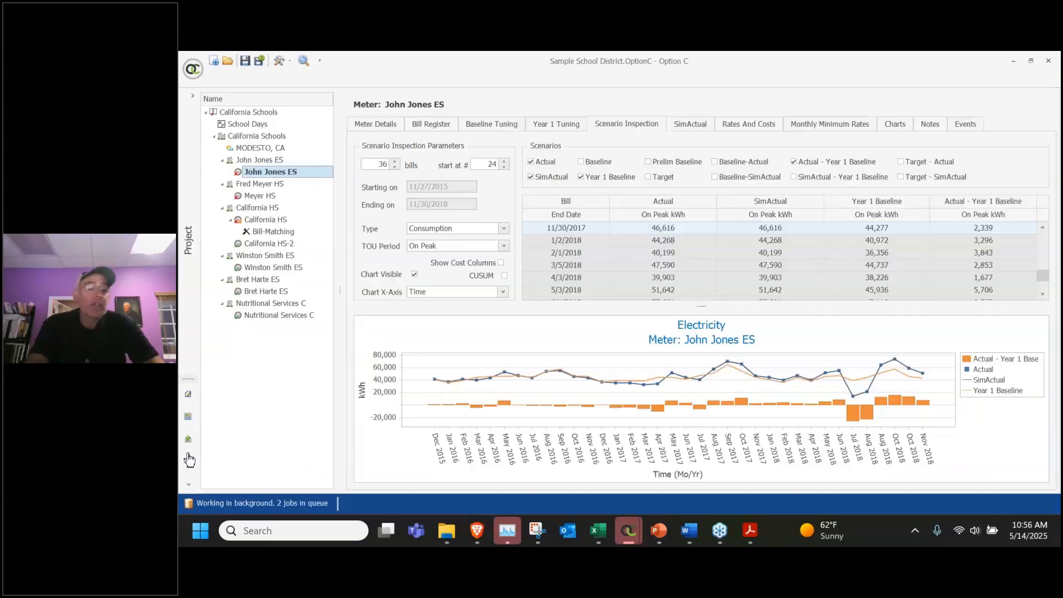
click(189, 464)
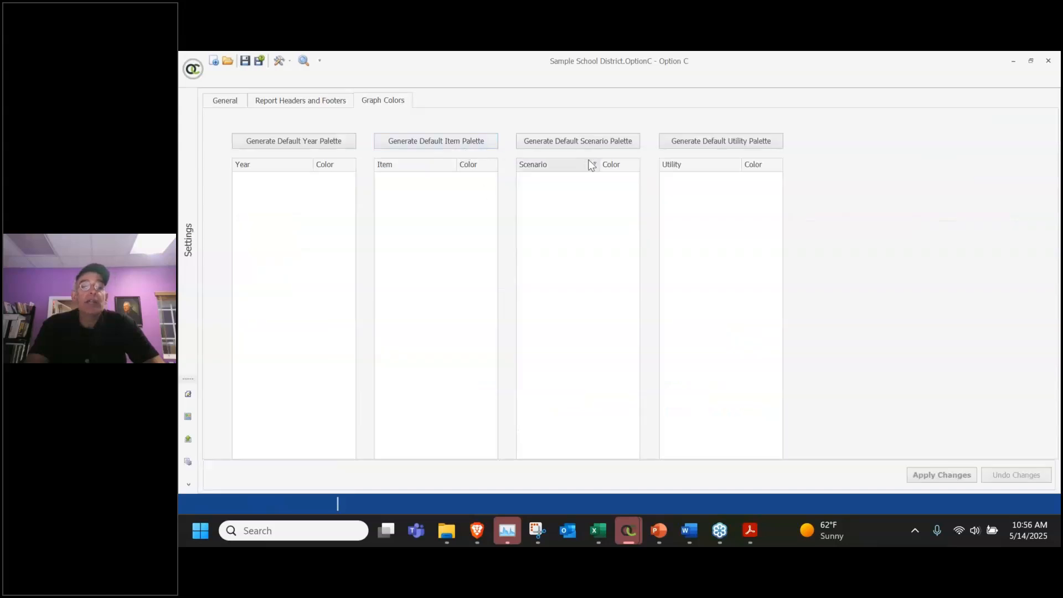
click(606, 146)
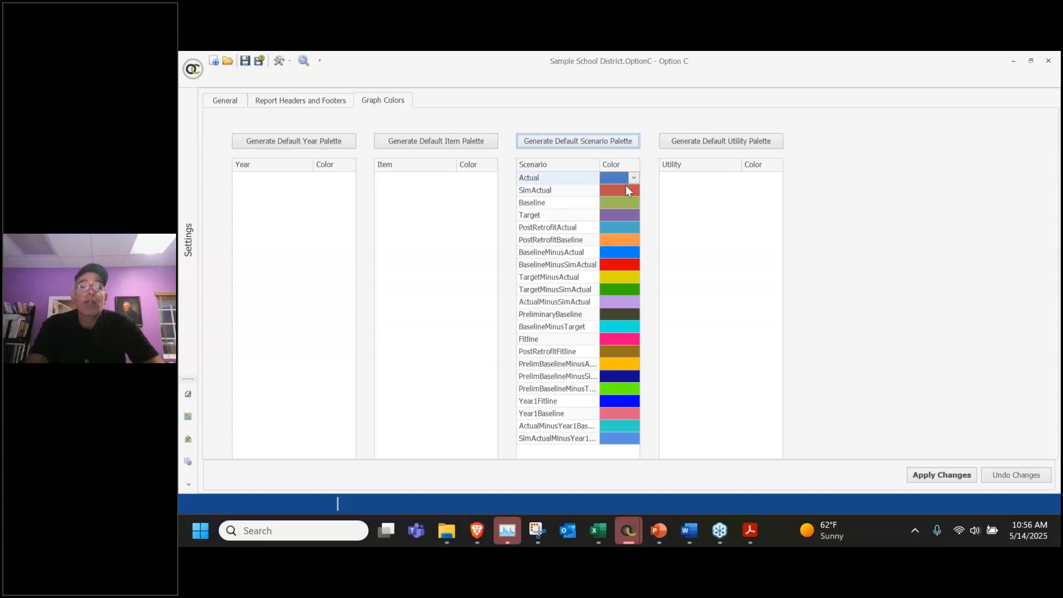
click(633, 178)
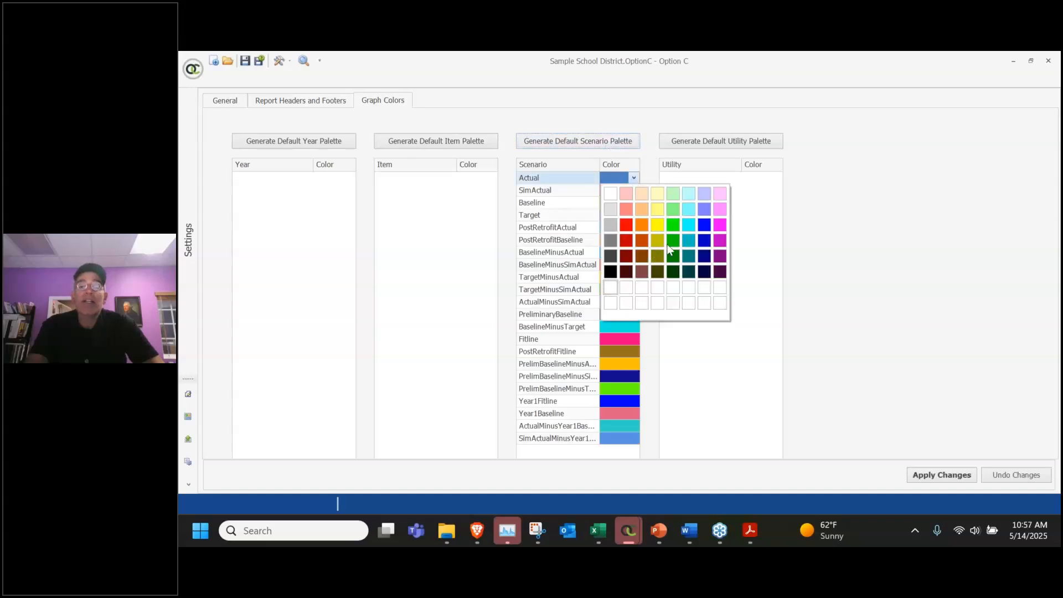
click(705, 229)
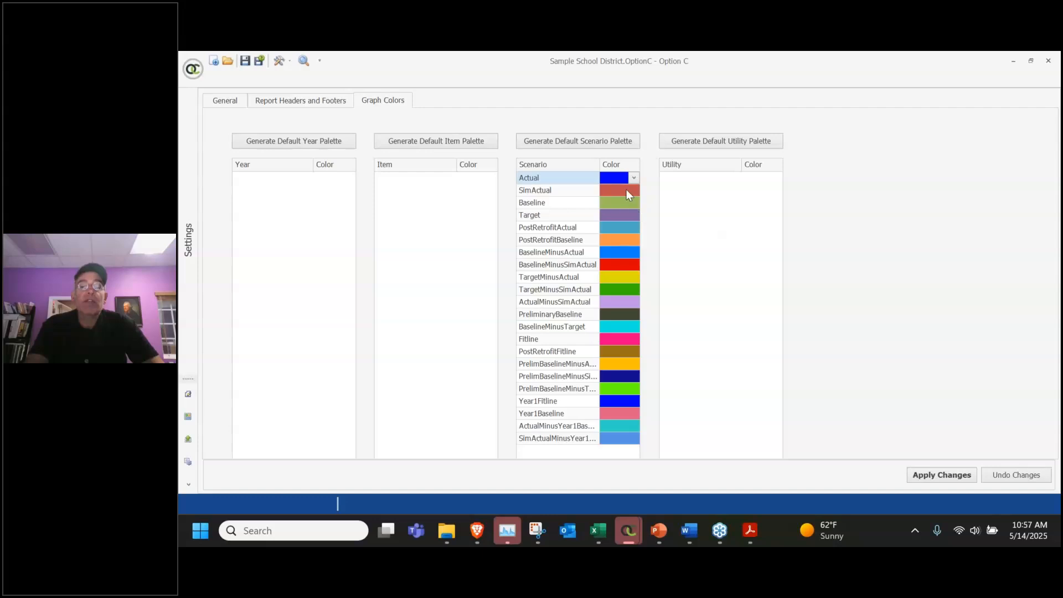
click(624, 204)
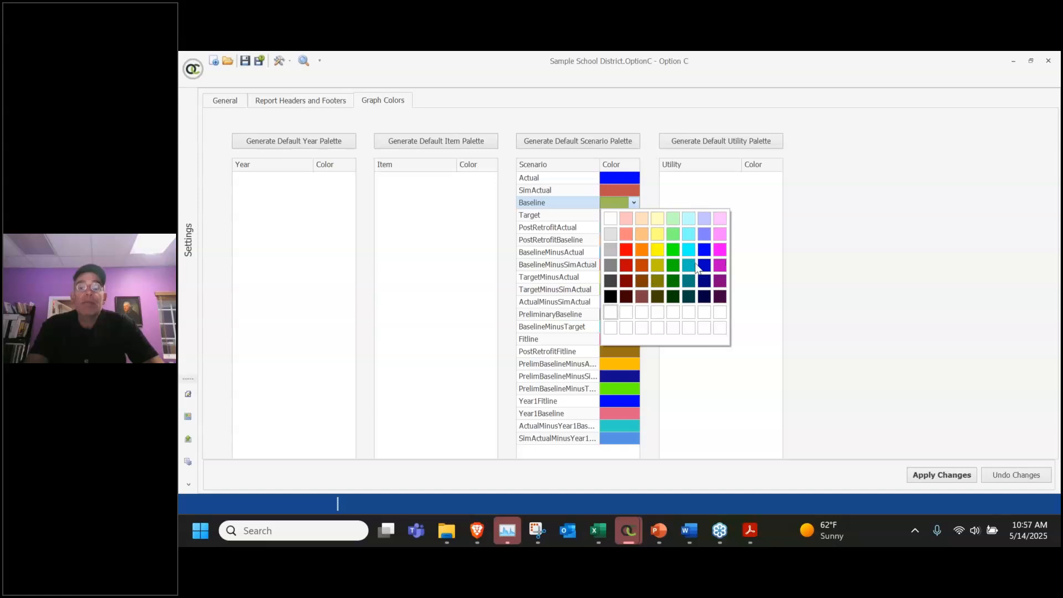
click(627, 251)
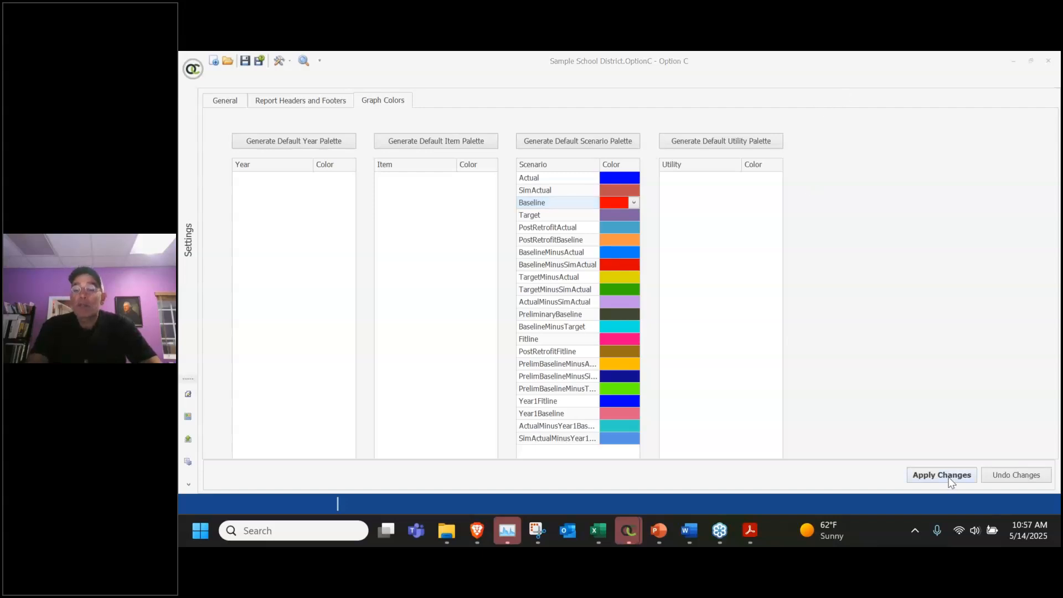
click(897, 326)
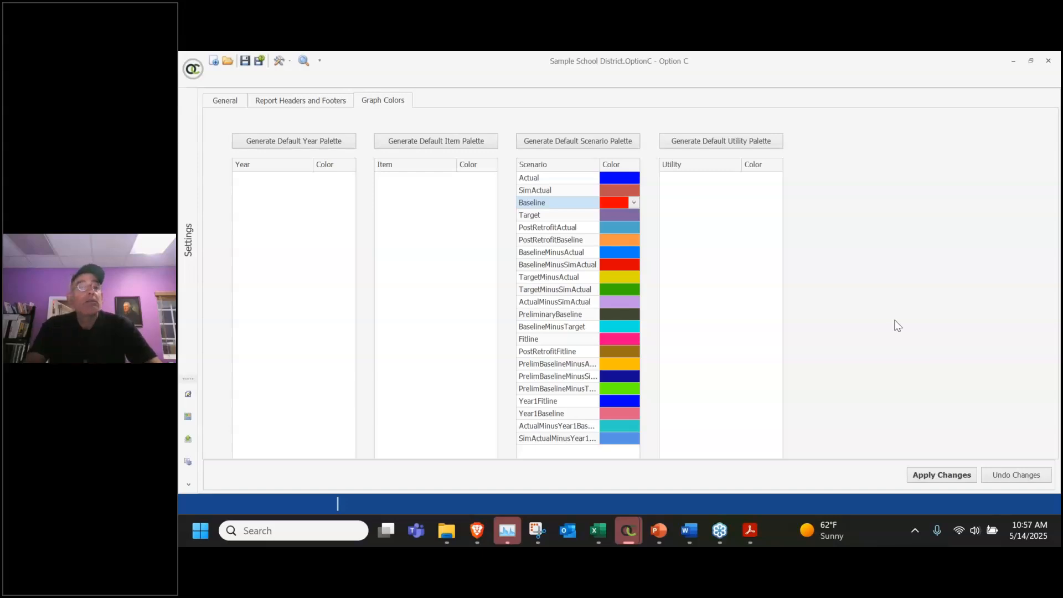
click(187, 396)
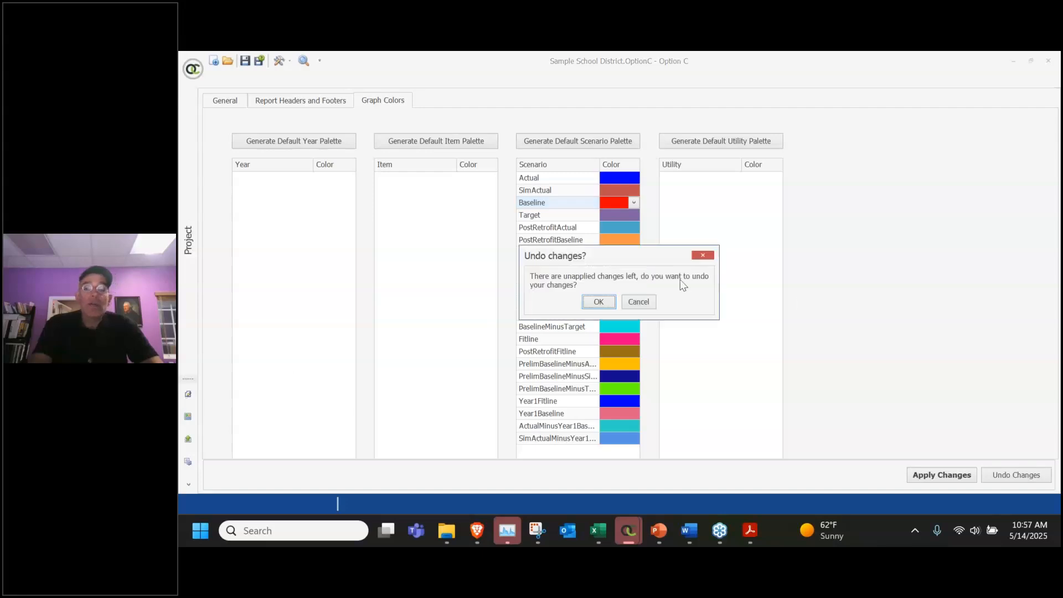
click(599, 302)
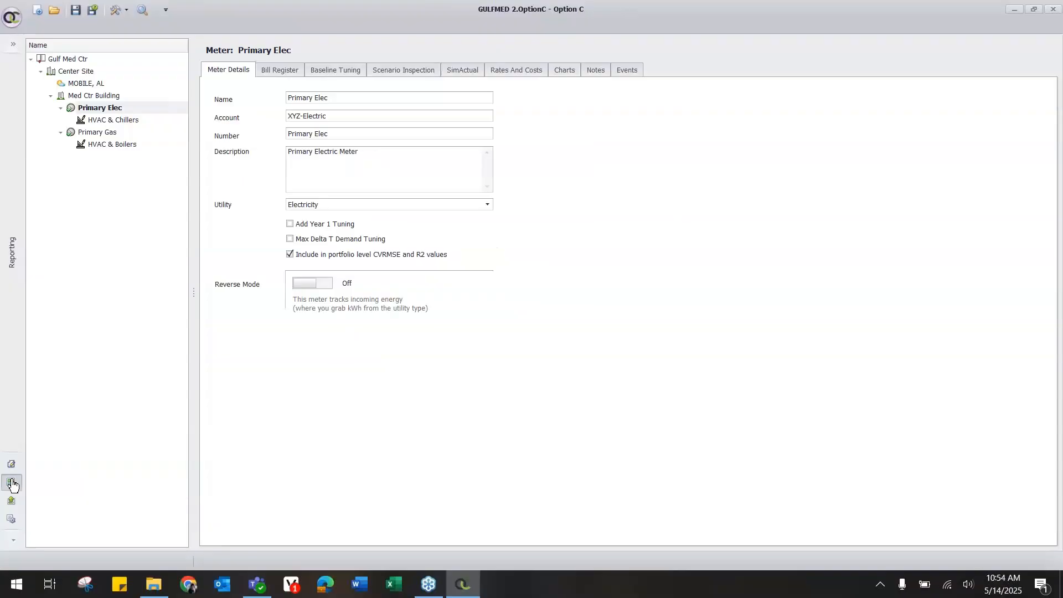
Open Reporting in the GULFMED 2 project, review the existing Report Groups and start creating a new report group
click(187, 451)
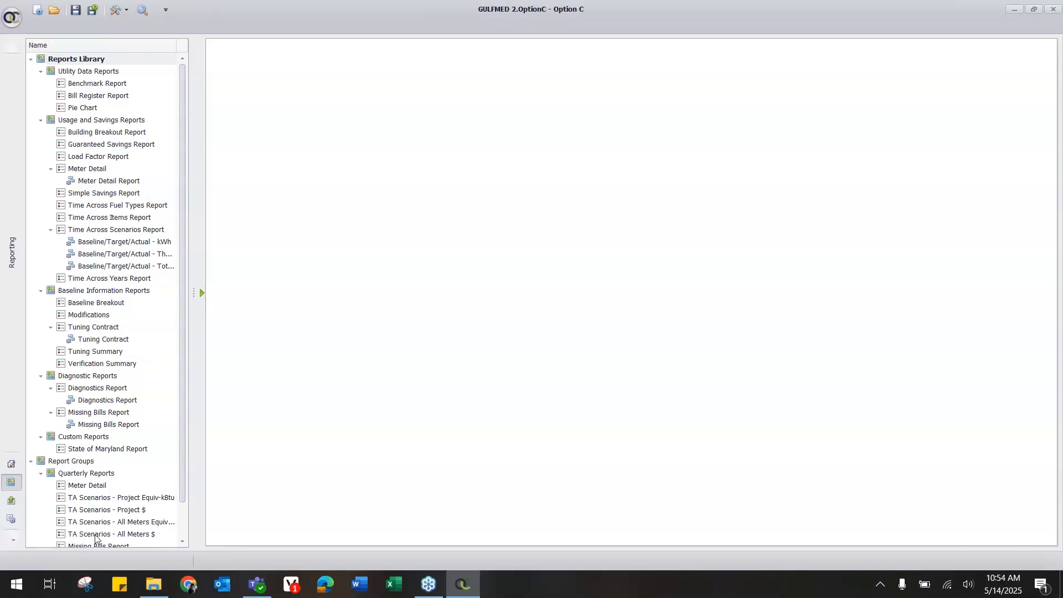
scroll(138, 385, down, 1)
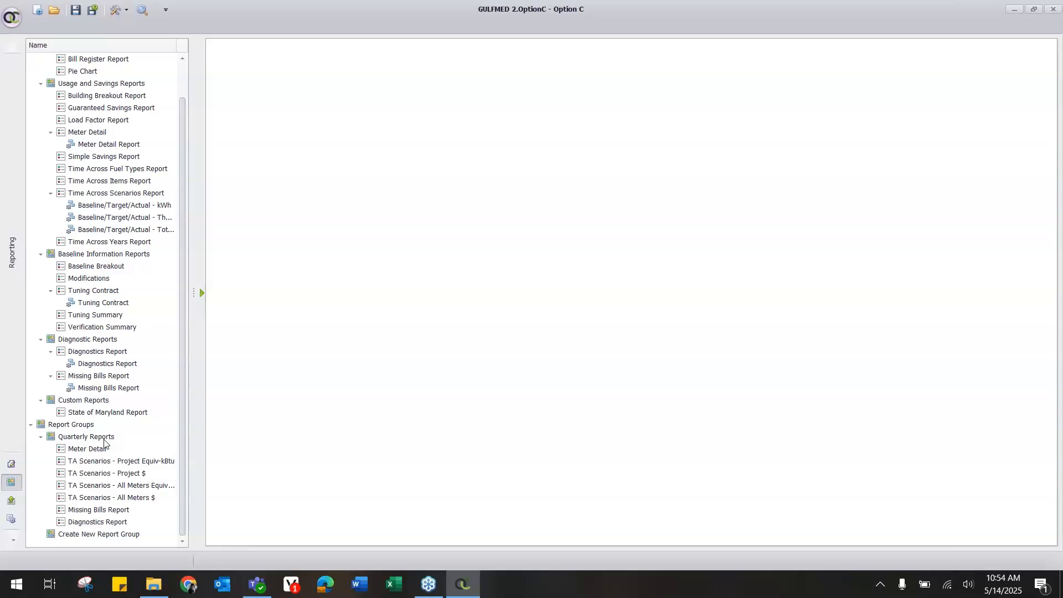
scroll(108, 154, up, 1)
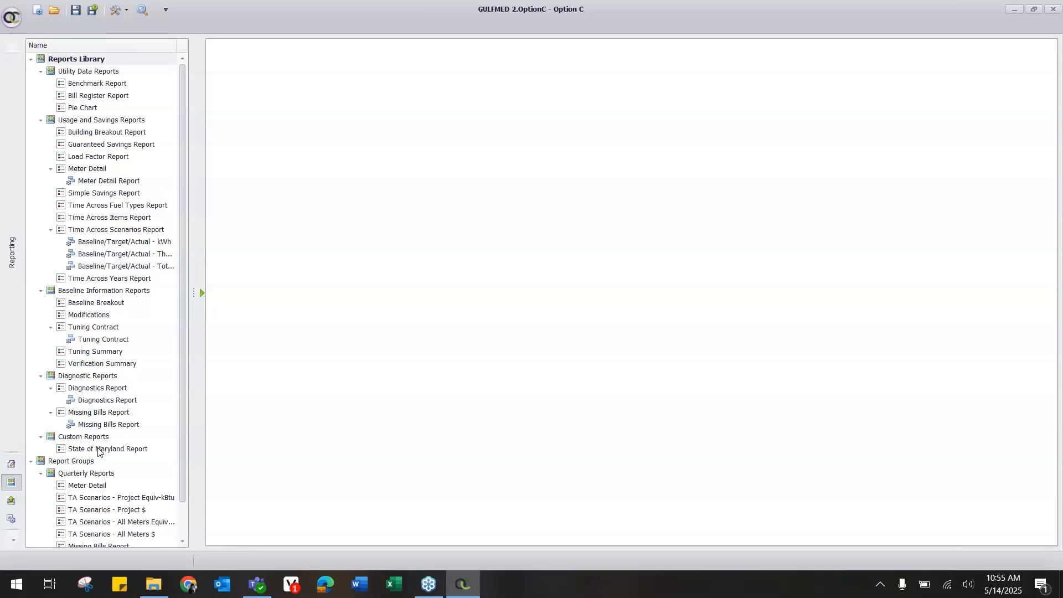
click(59, 462)
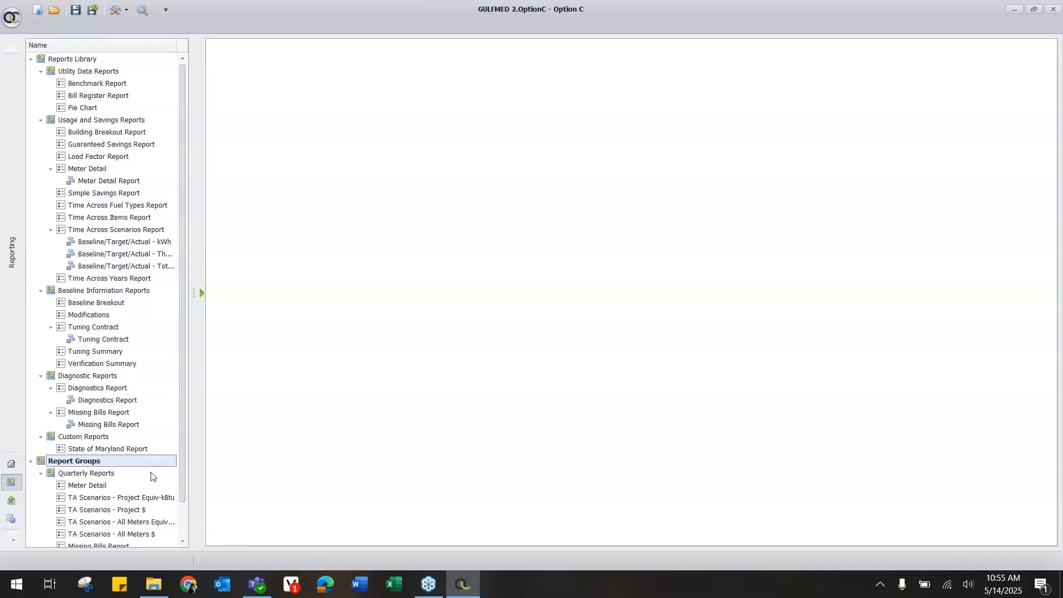
scroll(151, 476, down, 1)
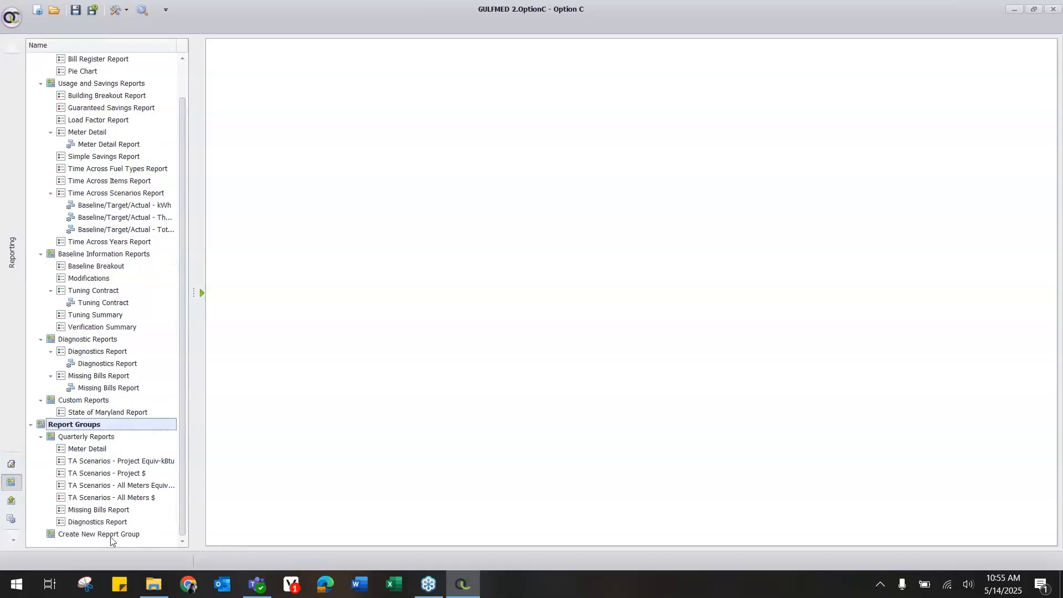
click(87, 535)
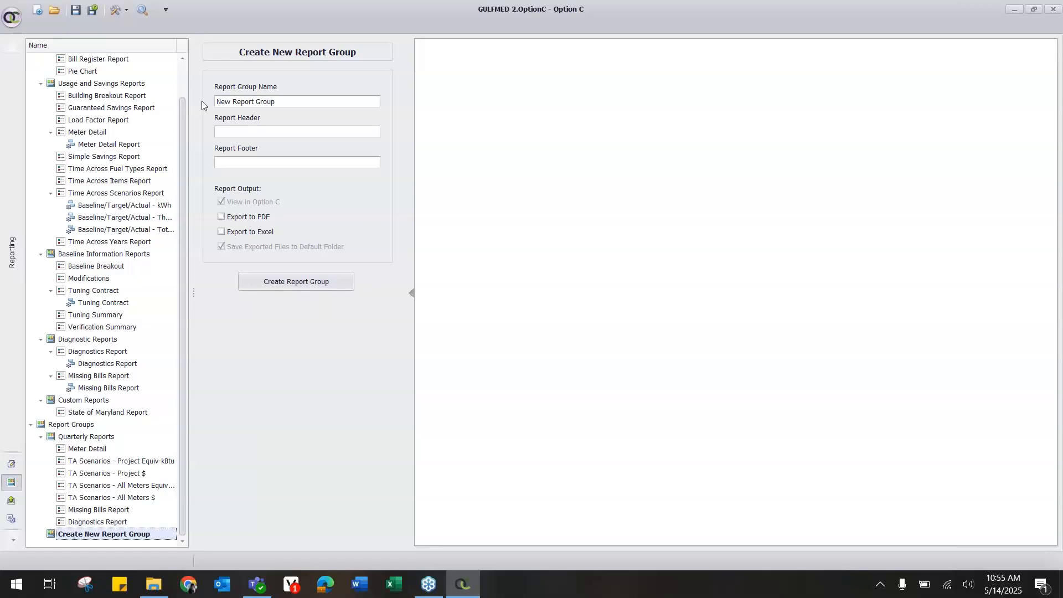
Create the report group under the name Sample Report Group with export to PDF and Excel enabled
click(278, 104)
key(ctrl+a)
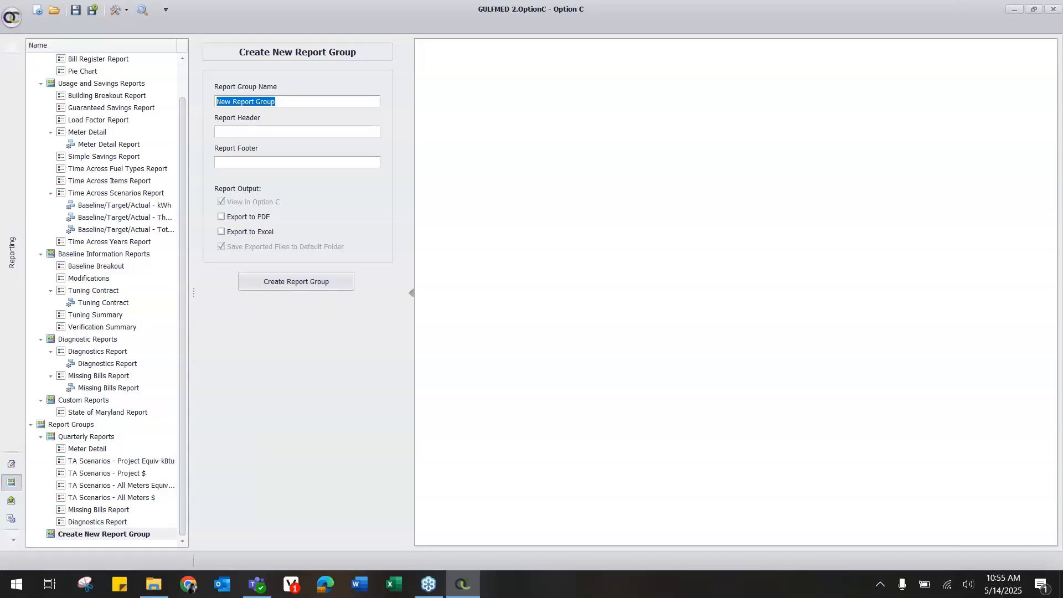
text(Test)
key(BackSpace)
key(BackSpace)
key(BackSpace)
key(BackSpace)
key(BackSpace)
text(Sample Report Grou)
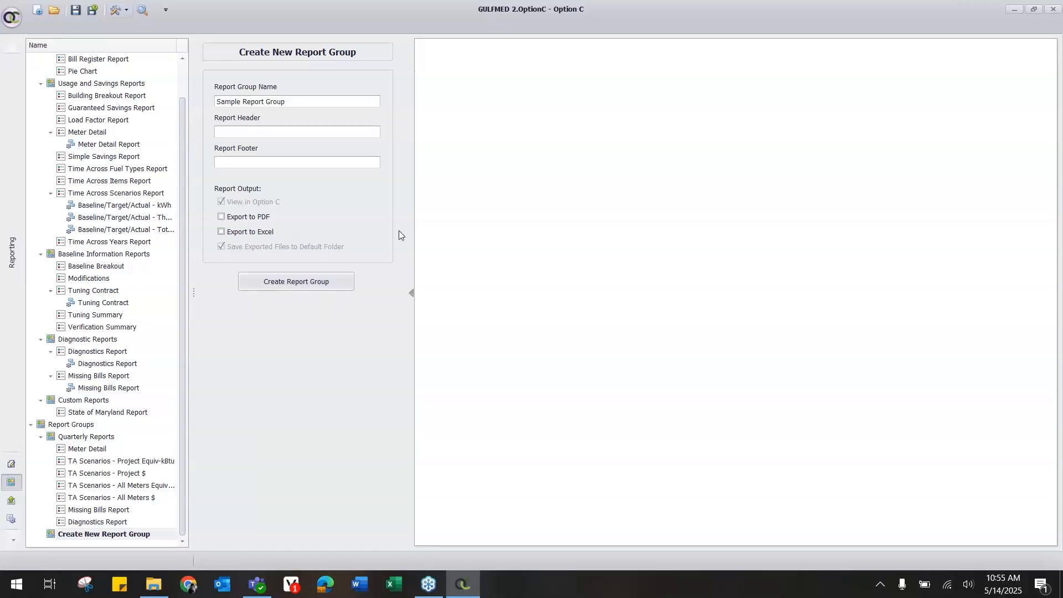
click(228, 219)
click(238, 234)
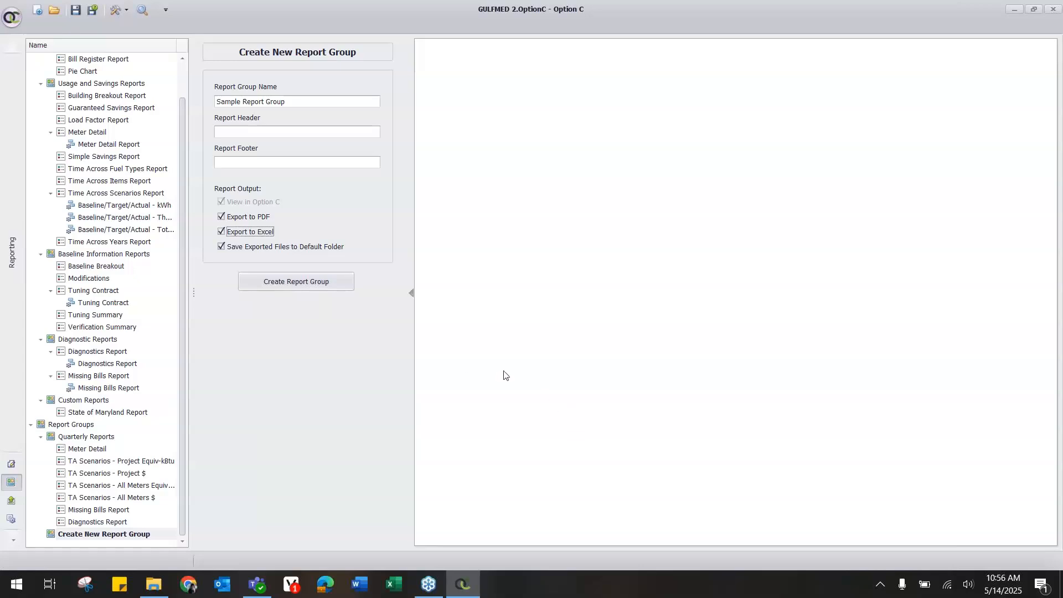
click(281, 285)
Add the Time Across Scenarios Report three times to Sample Report Group
click(79, 525)
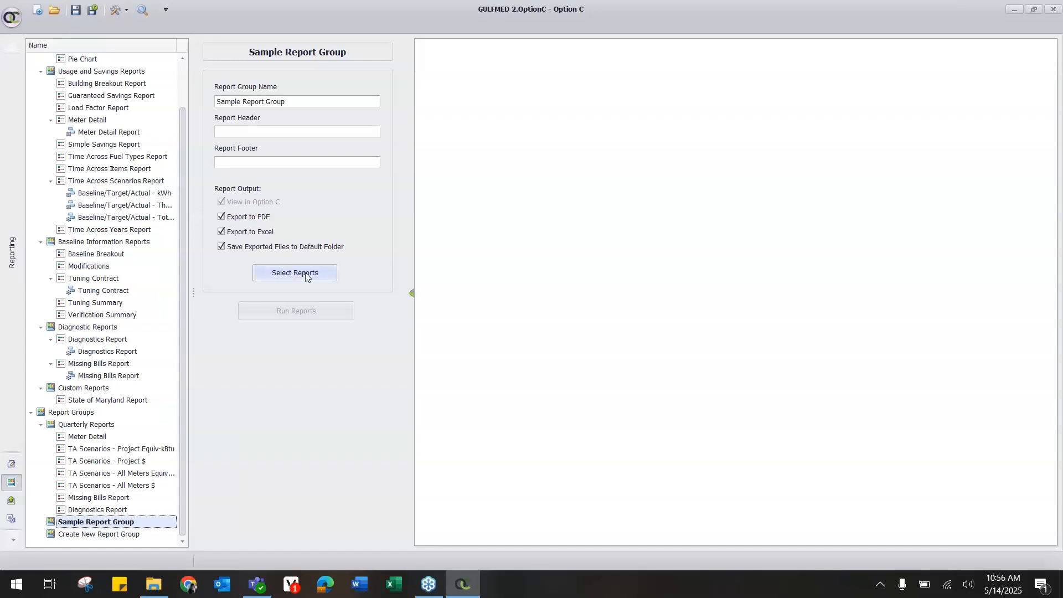
click(331, 277)
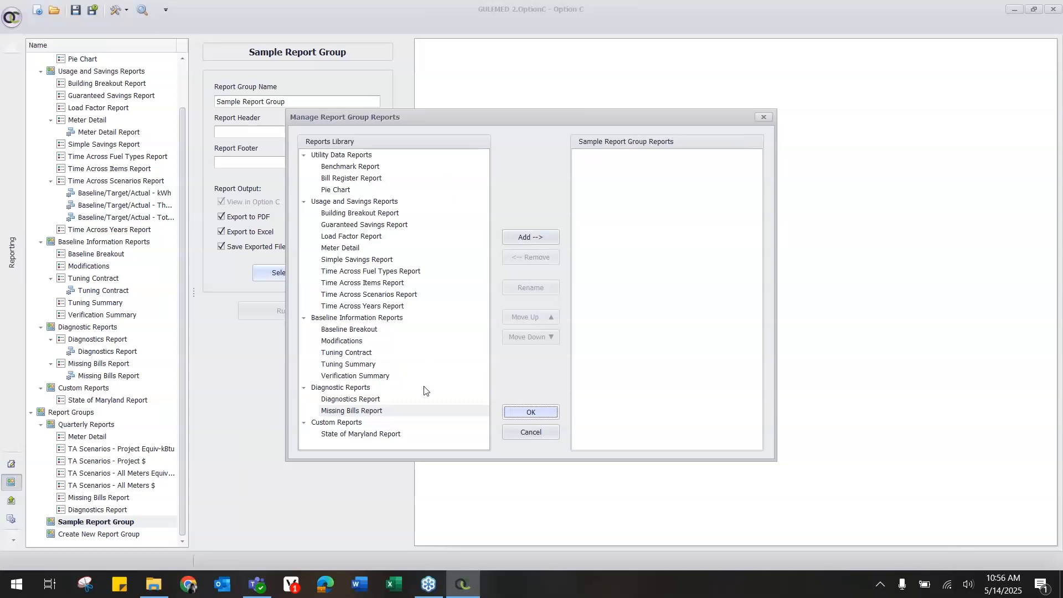
click(370, 295)
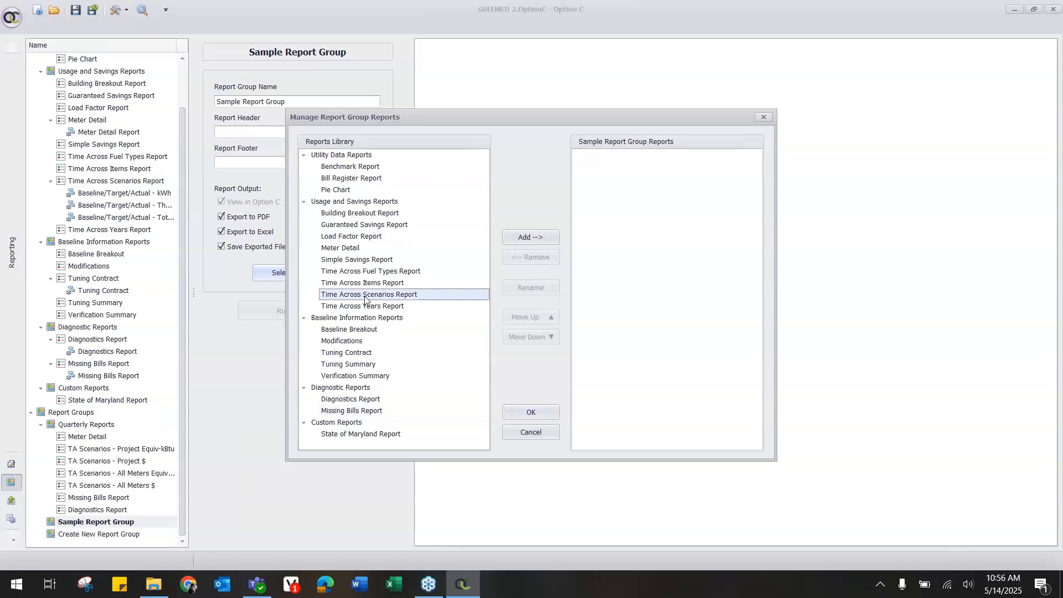
click(523, 236)
click(523, 237)
click(523, 236)
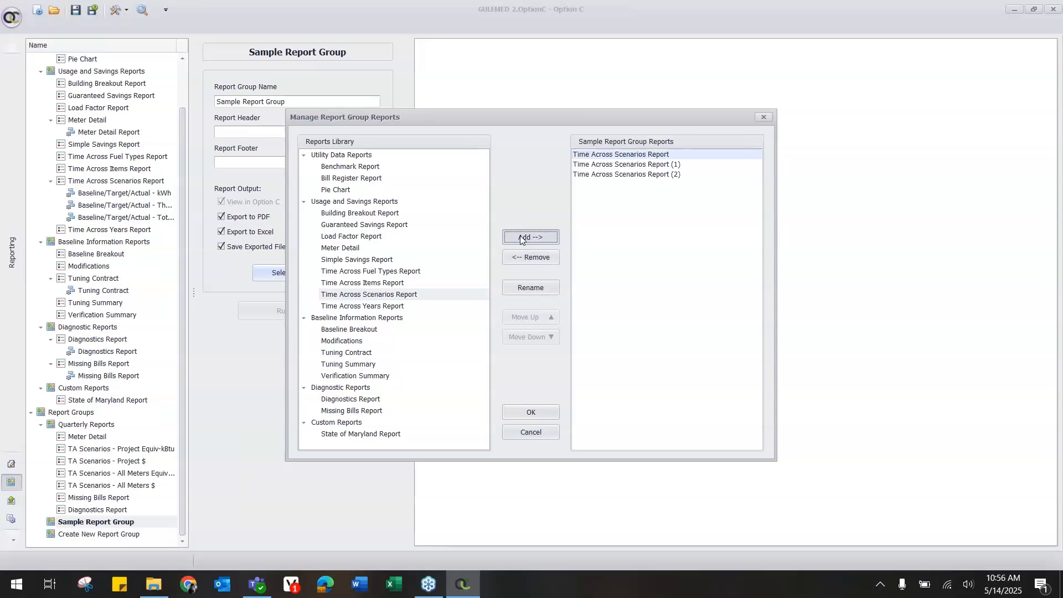
Rename the first report in the group to Time Across Scenarios Report - Total $
click(664, 156)
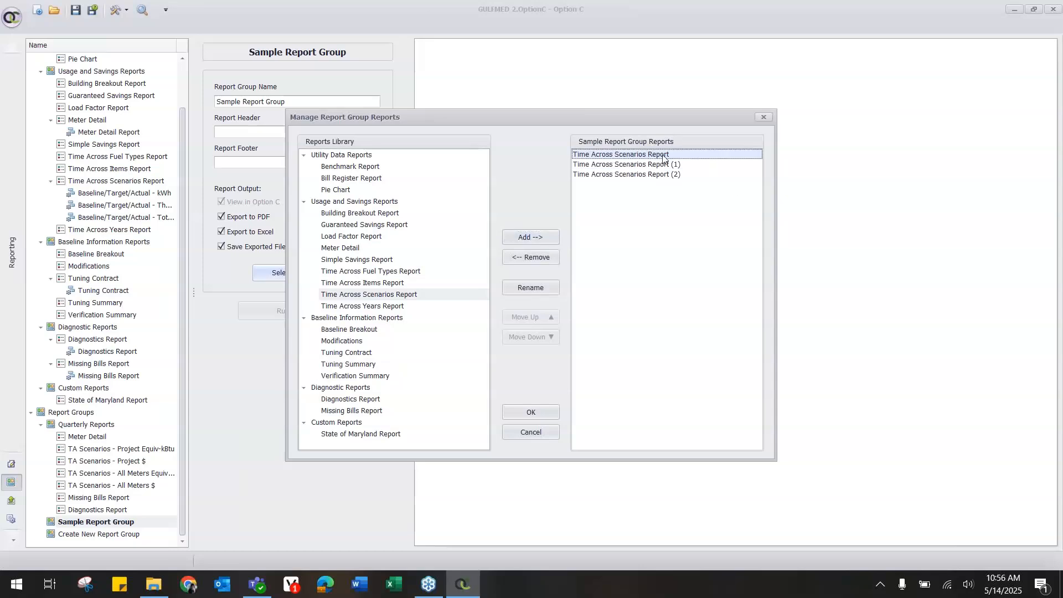
click(556, 290)
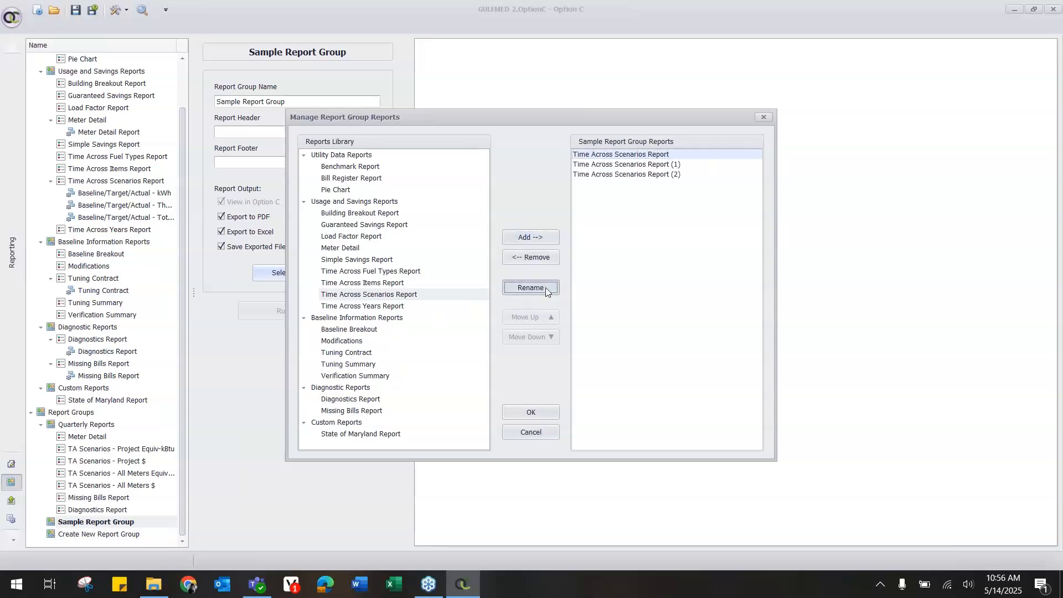
click(556, 288)
text(- Total $)
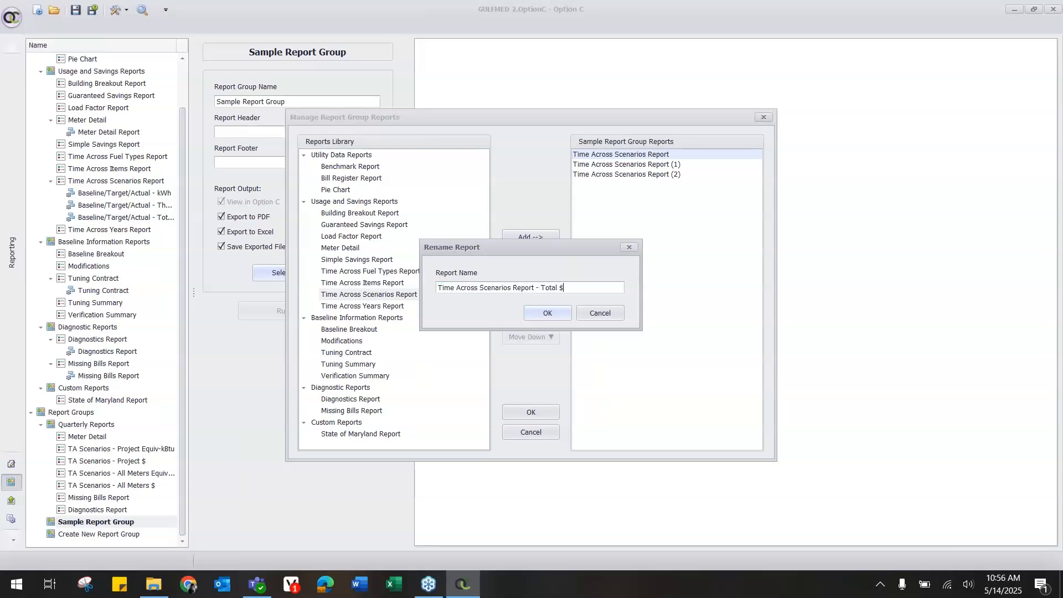
key(Return)
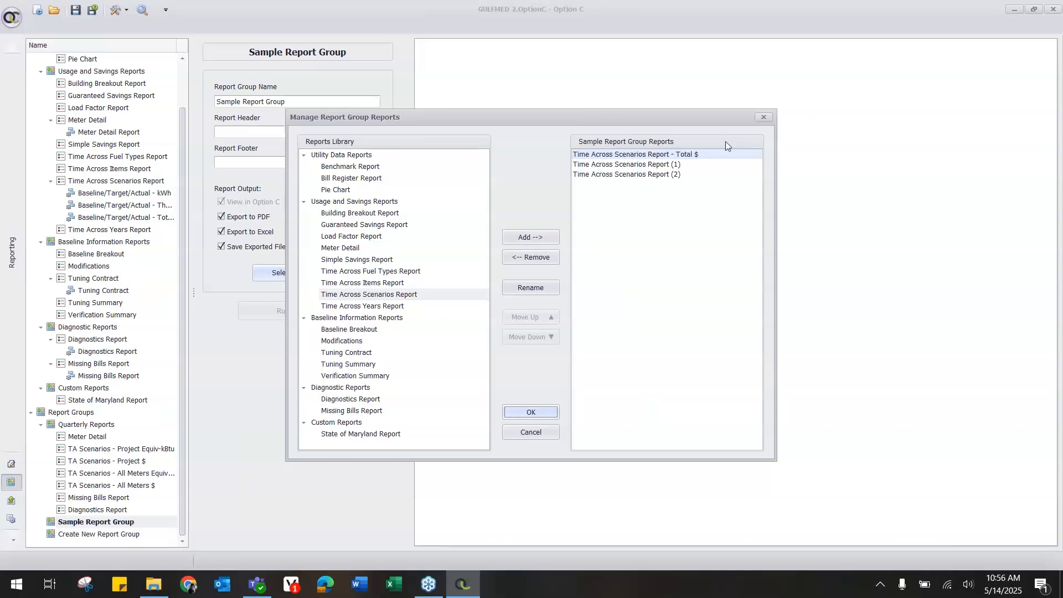
Rename the second report in the group to Time Across Scenarios Report - Total kWh
click(663, 162)
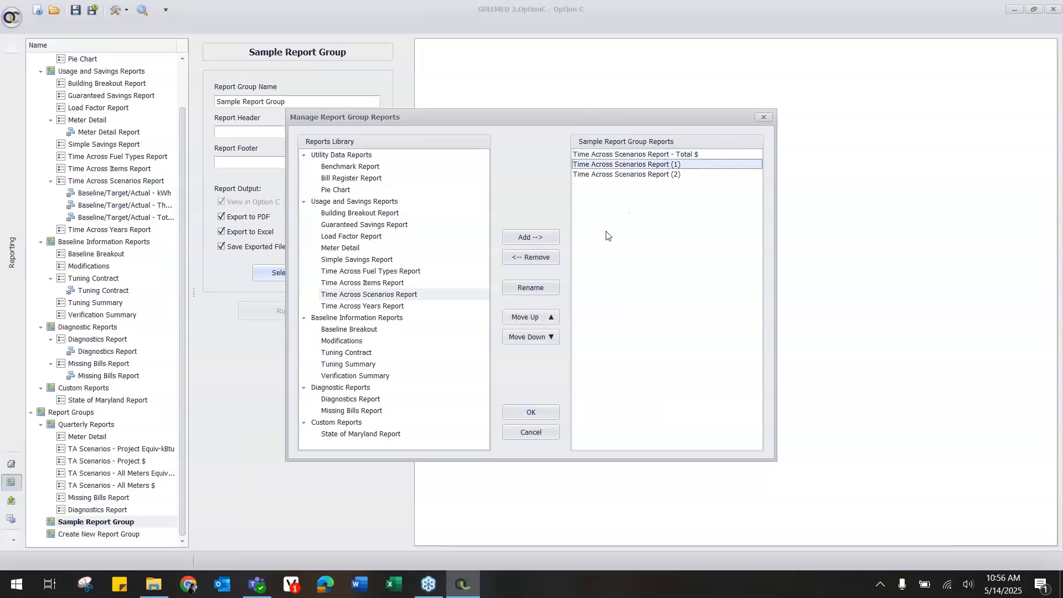
click(544, 282)
double_click(544, 284)
text(- Total kWh)
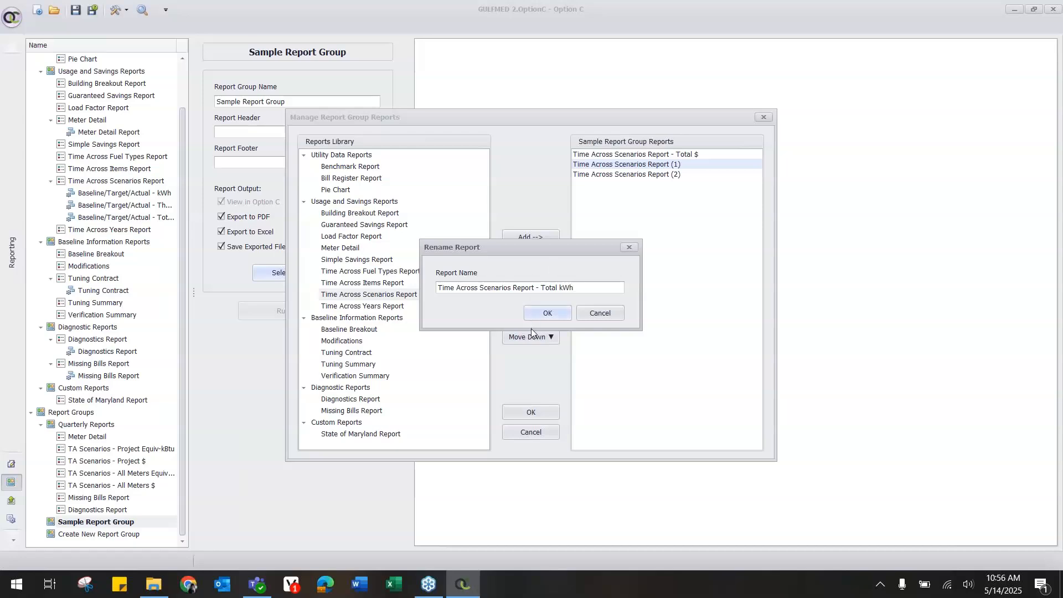
click(554, 314)
Rename the third report in the group to Time Across Scenarios Report - Total Therms
click(679, 176)
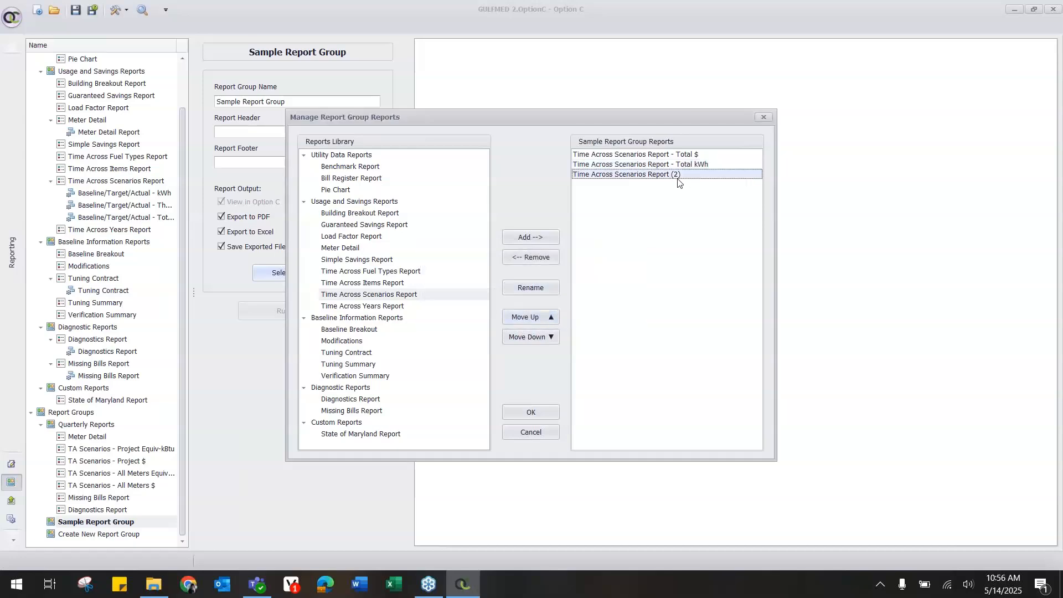
click(530, 287)
key(End)
key(BackSpace)
key(BackSpace)
key(BackSpace)
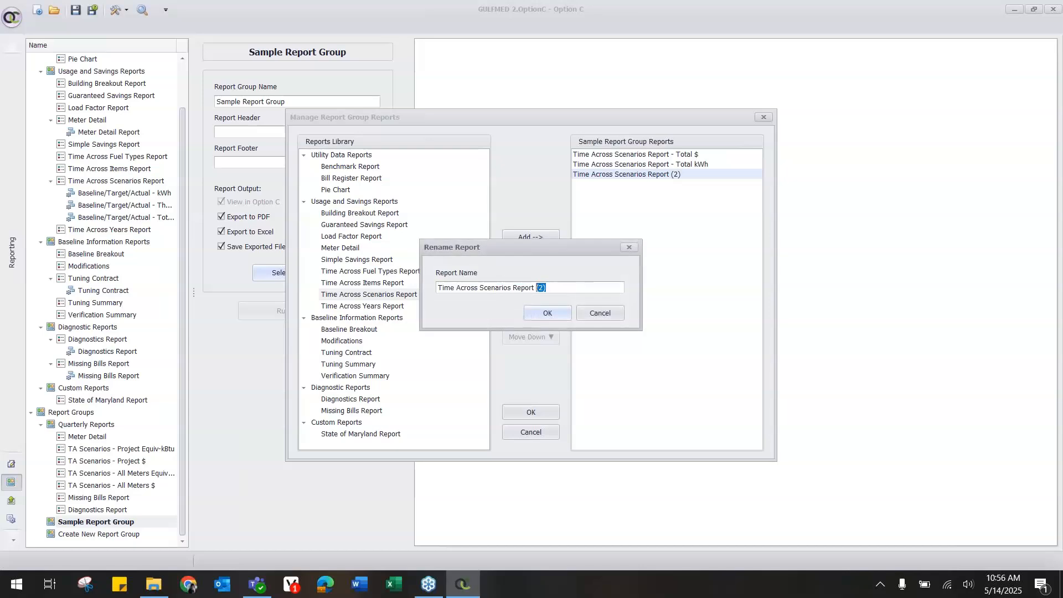
text(- Total Therms)
click(541, 314)
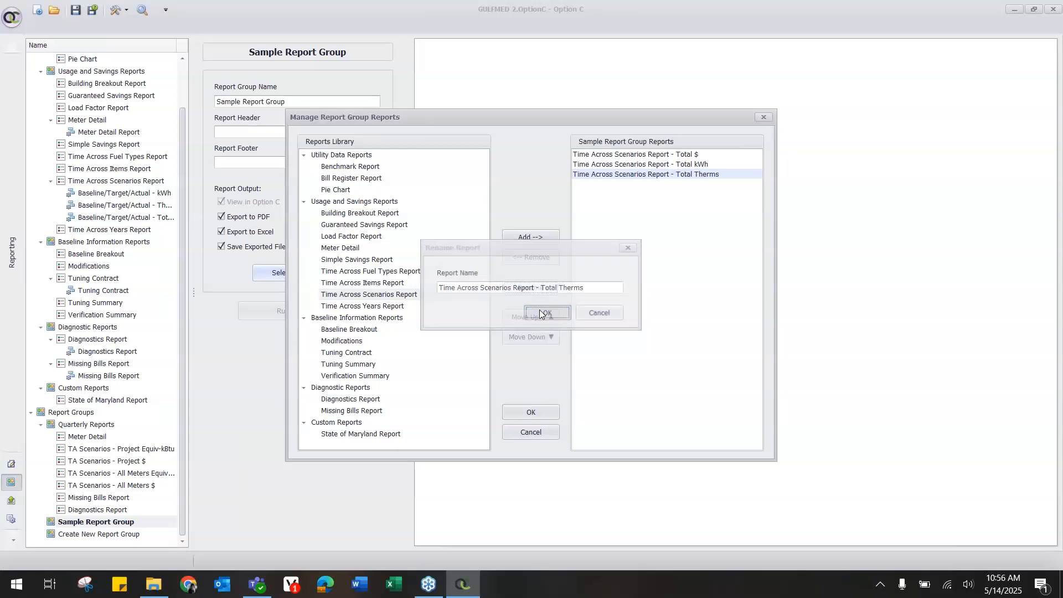
Add the Tuning Contract report from the Baseline Information Reports to Sample Report Group
click(355, 341)
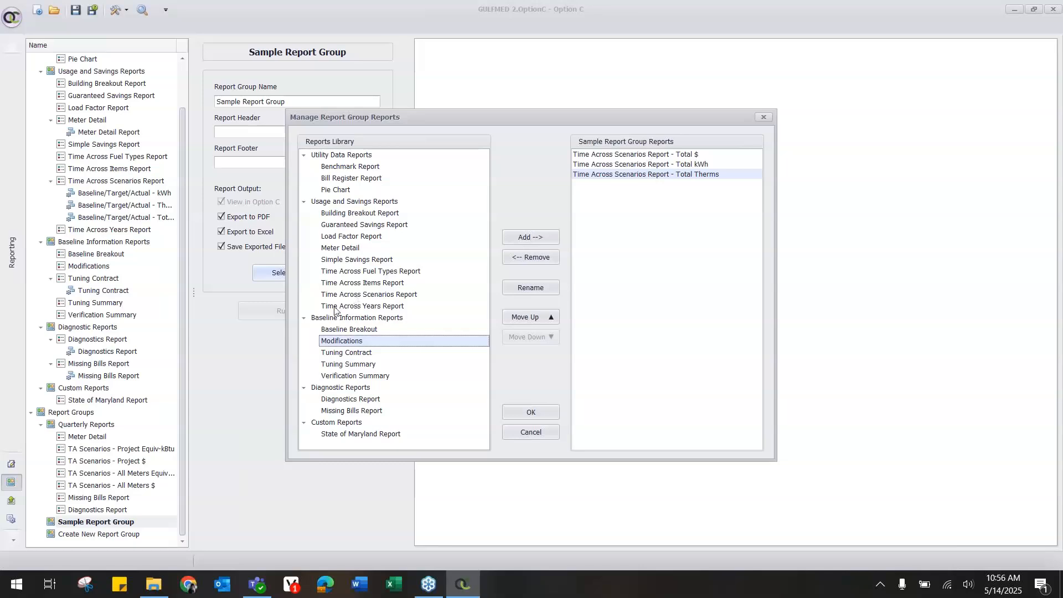
click(339, 250)
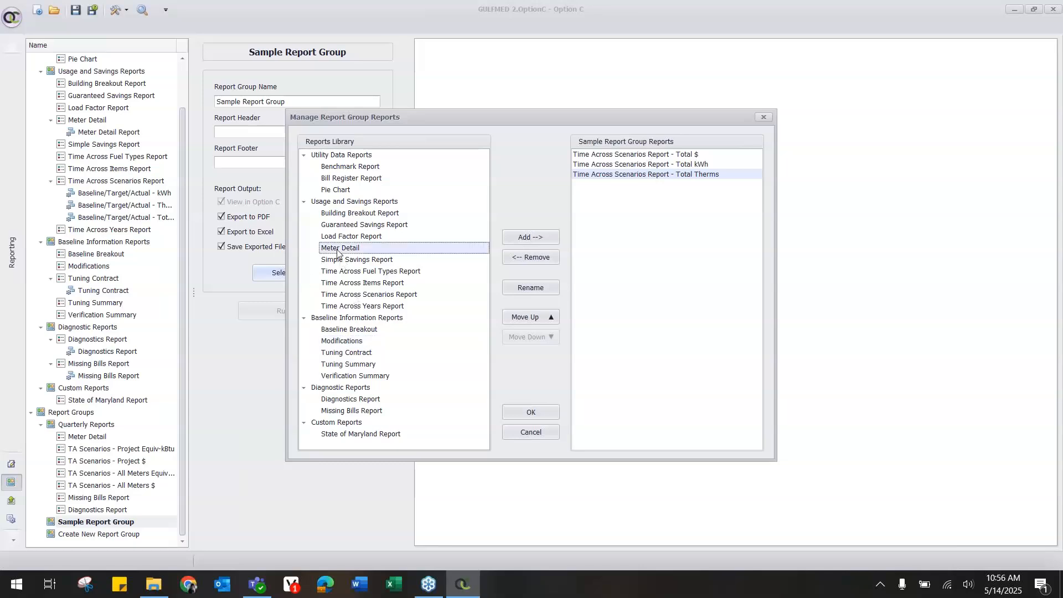
click(352, 355)
click(534, 239)
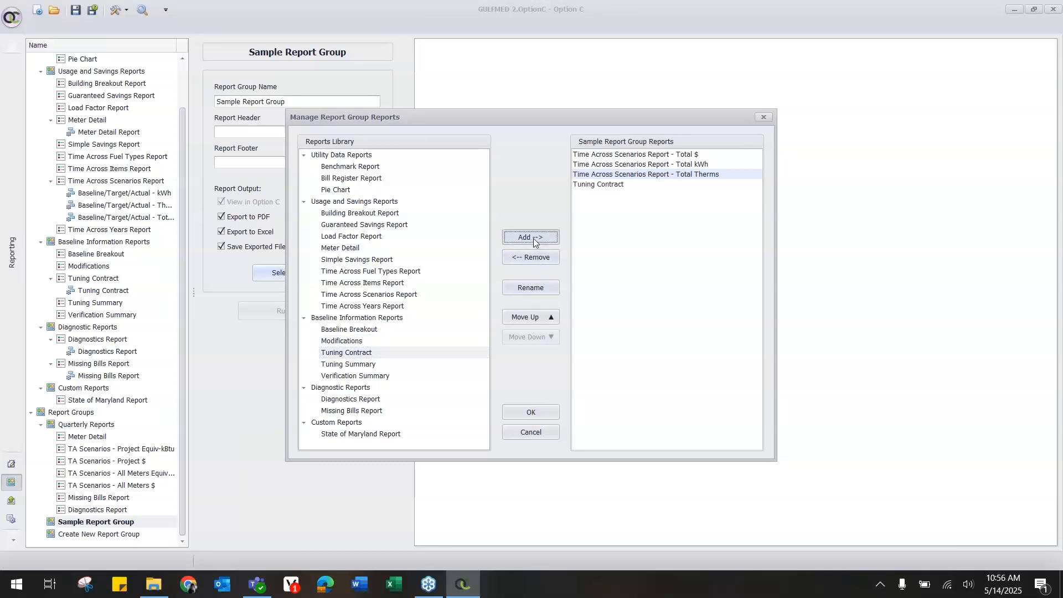
Add the Meter Detail report and the Missing Bills Report from the reports library to Sample Report Group
click(395, 248)
click(516, 239)
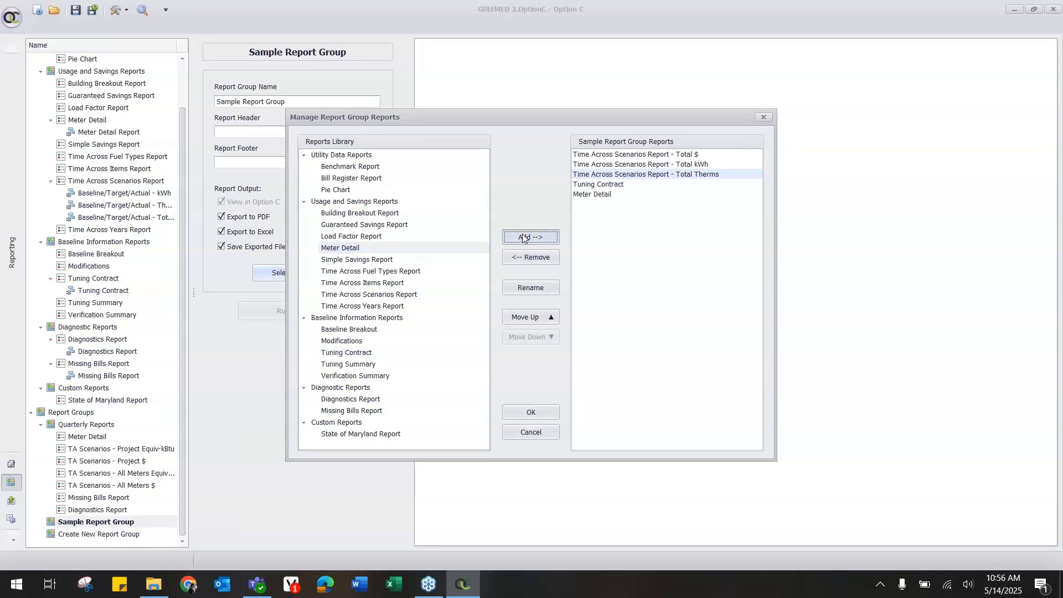
click(325, 410)
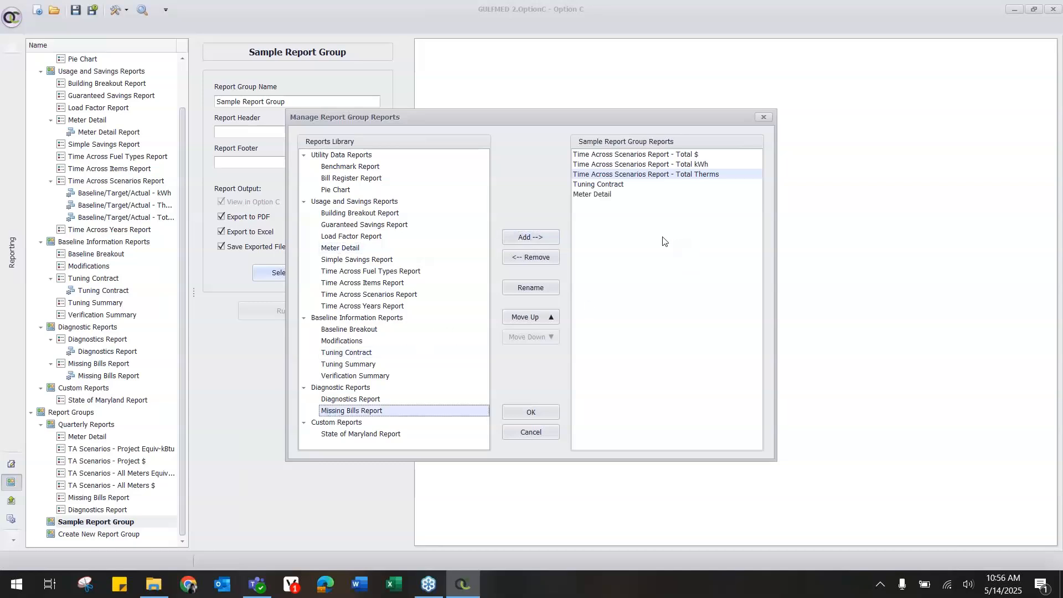
click(554, 239)
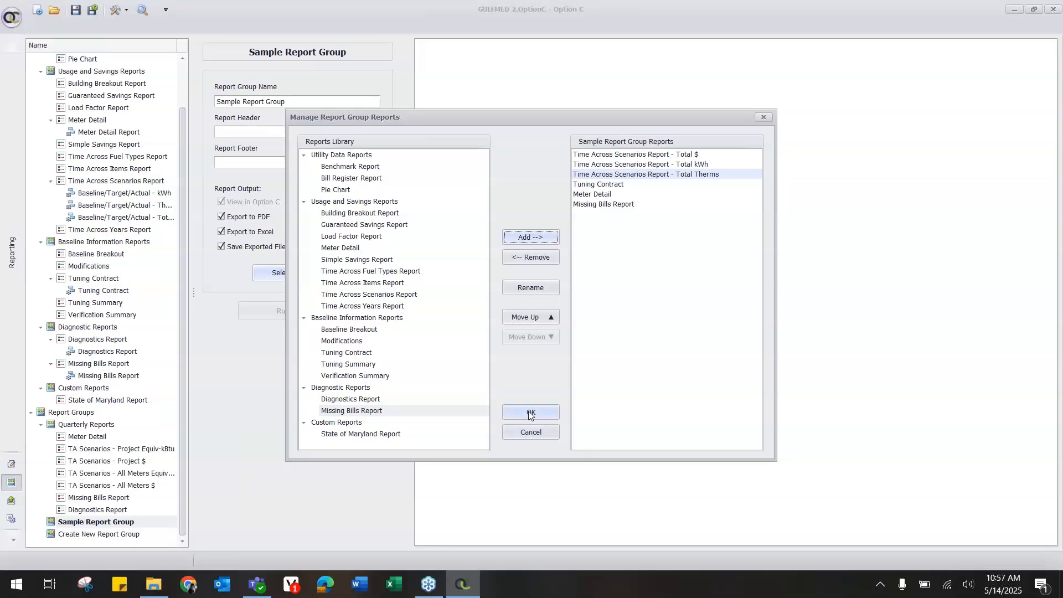
Move Tuning Contract to the beginning of the group's report order, and return it to fourth place
click(598, 185)
click(533, 316)
click(534, 316)
click(533, 316)
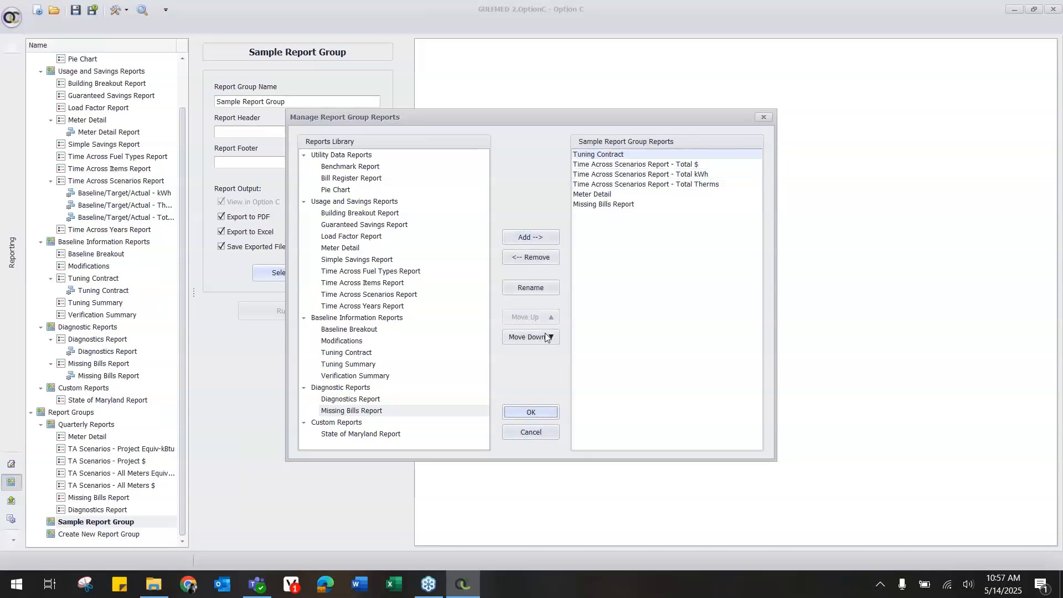
click(540, 336)
click(539, 336)
click(539, 336)
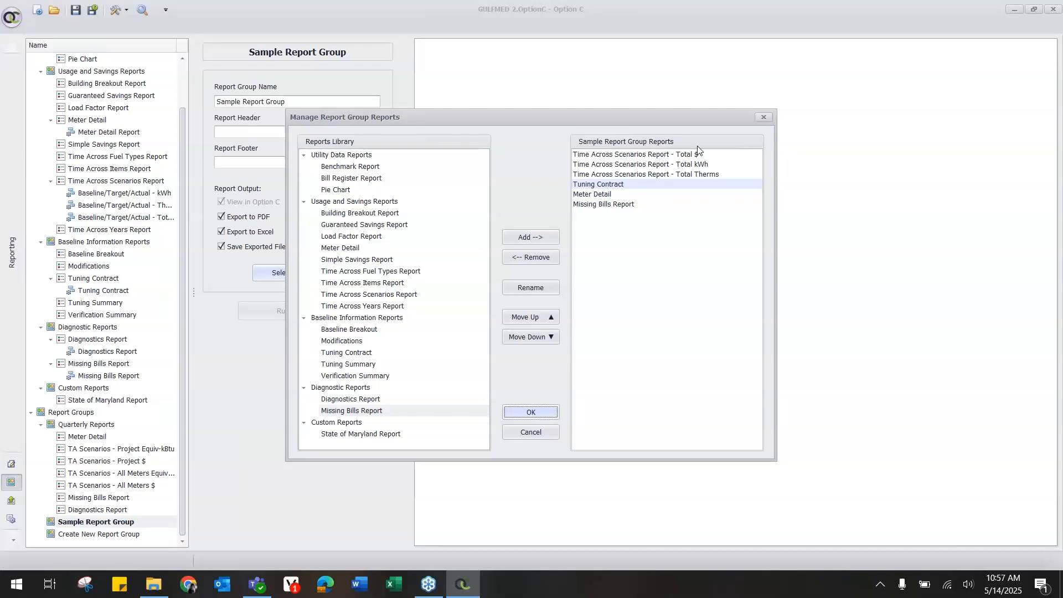
Confirm the group's report selection and display the Sample Report Group settings
click(522, 416)
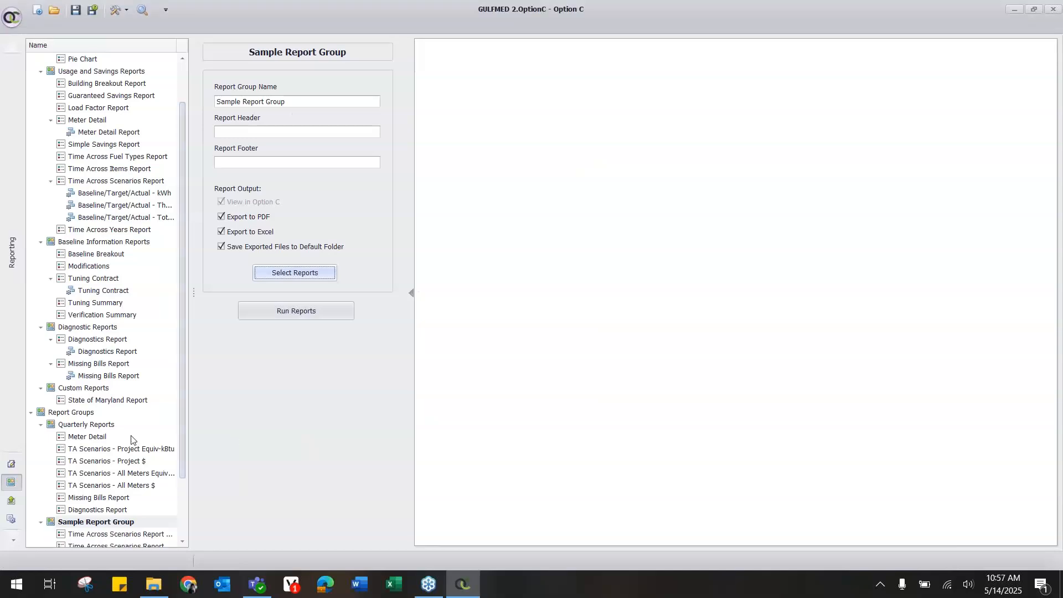
scroll(133, 440, down, 2)
click(74, 351)
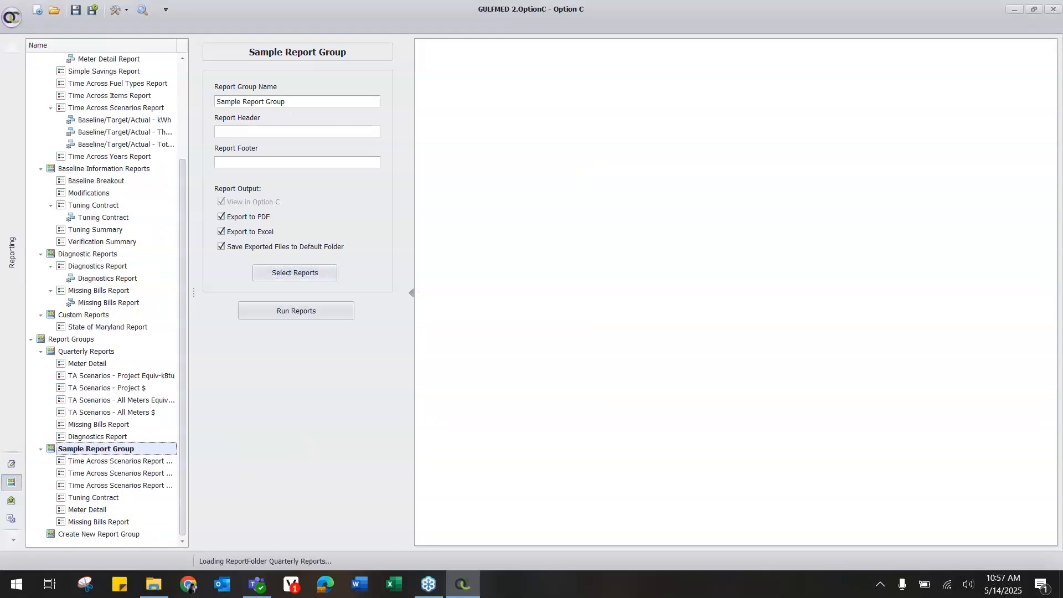
click(83, 449)
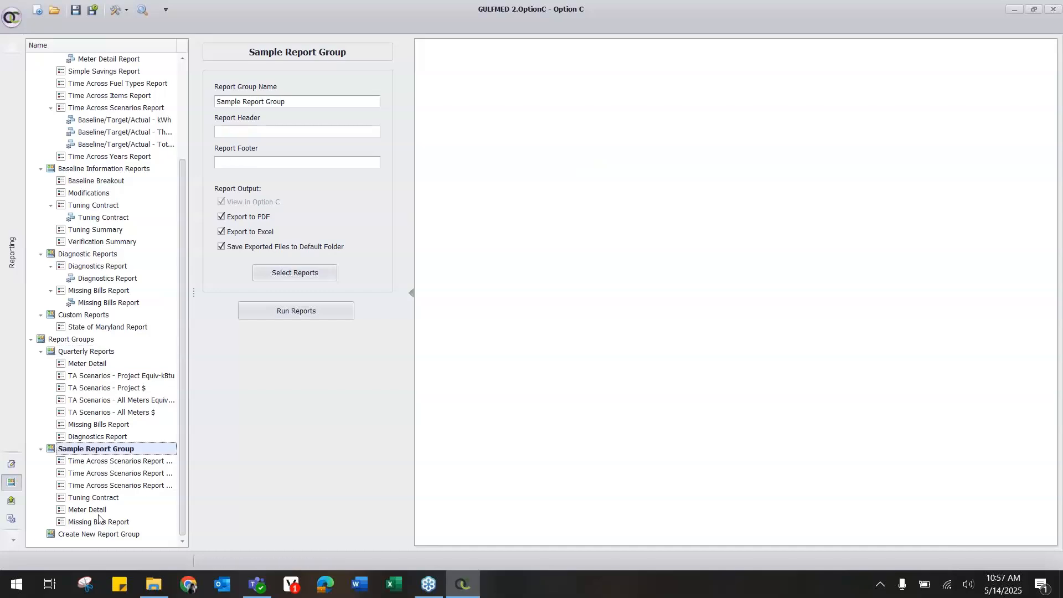
In the group's Time Across Scenarios Report - Total $, set the scenario to Baseline / Target / SimActual
click(102, 463)
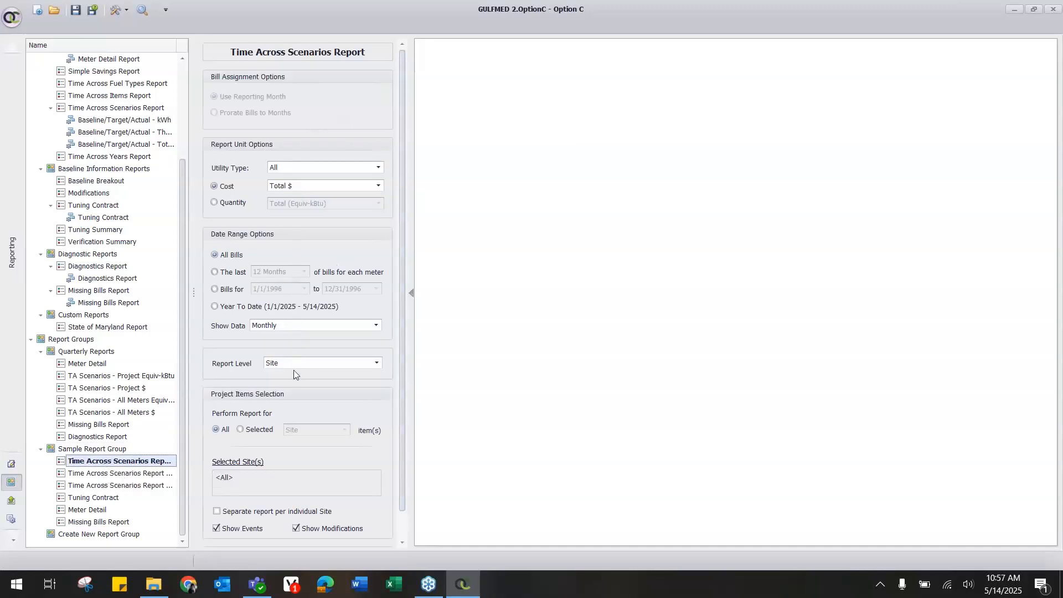
scroll(293, 370, down, 1)
click(296, 159)
click(295, 161)
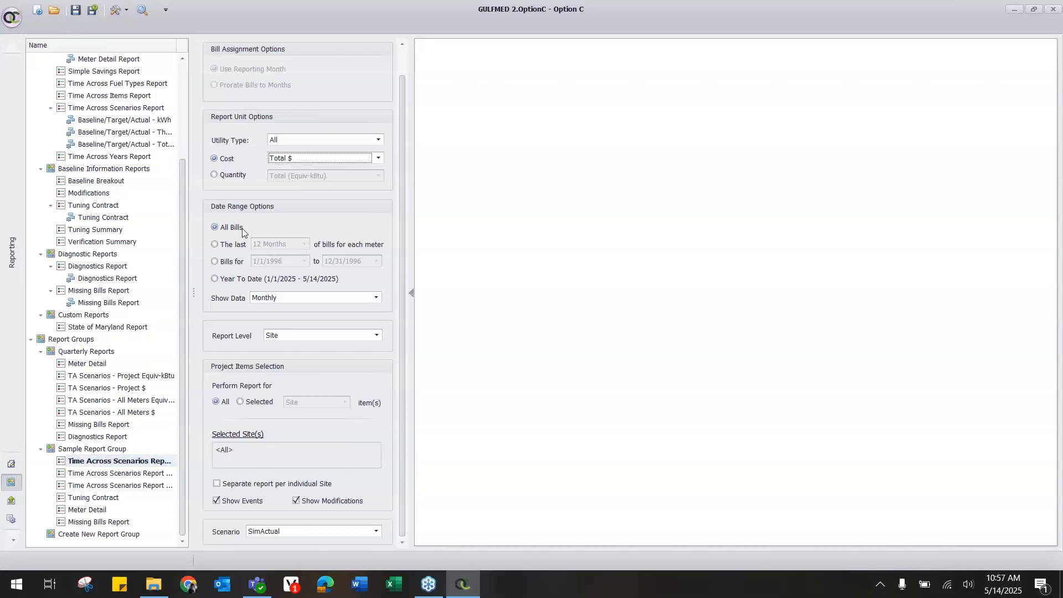
scroll(244, 230, up, 1)
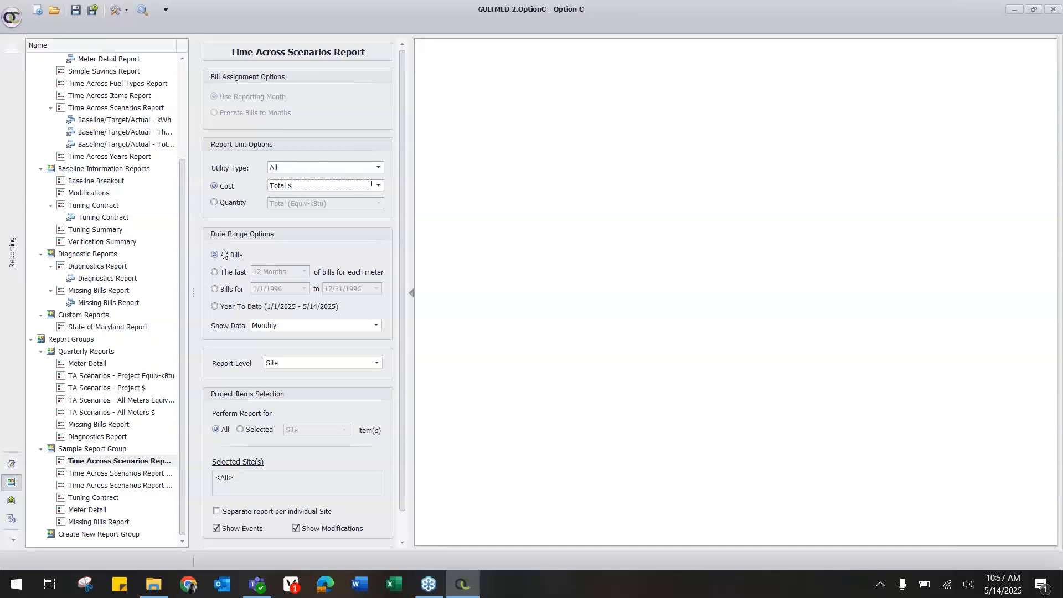
scroll(243, 310, down, 1)
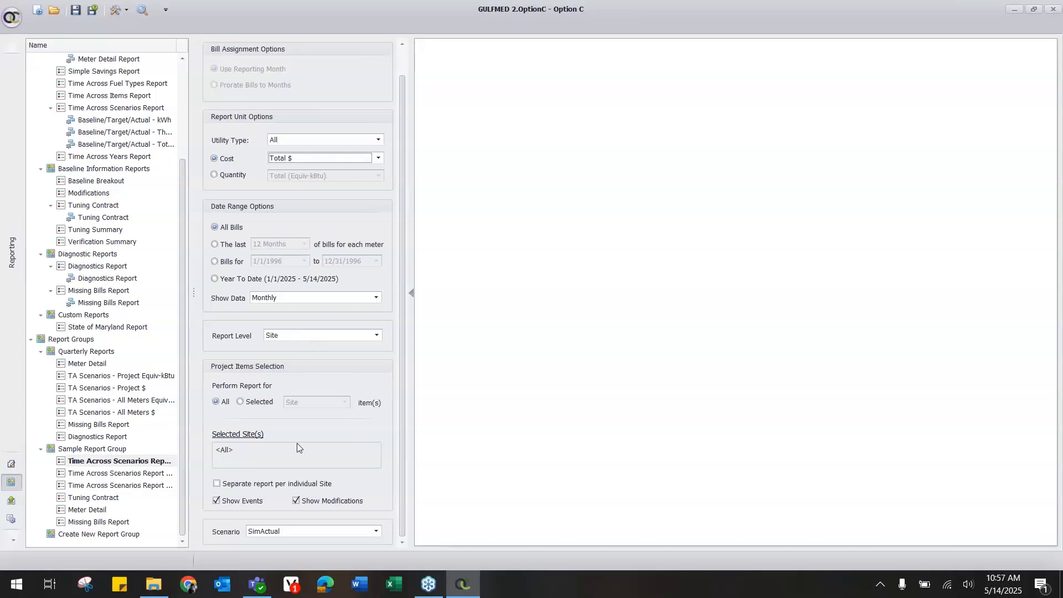
scroll(297, 443, up, 1)
scroll(307, 457, down, 1)
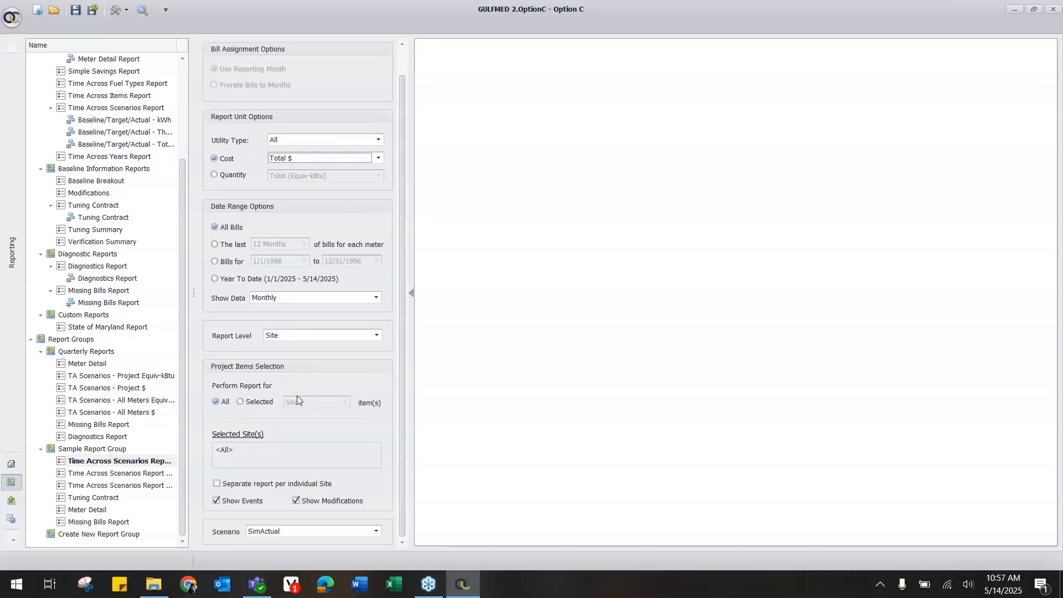
click(307, 531)
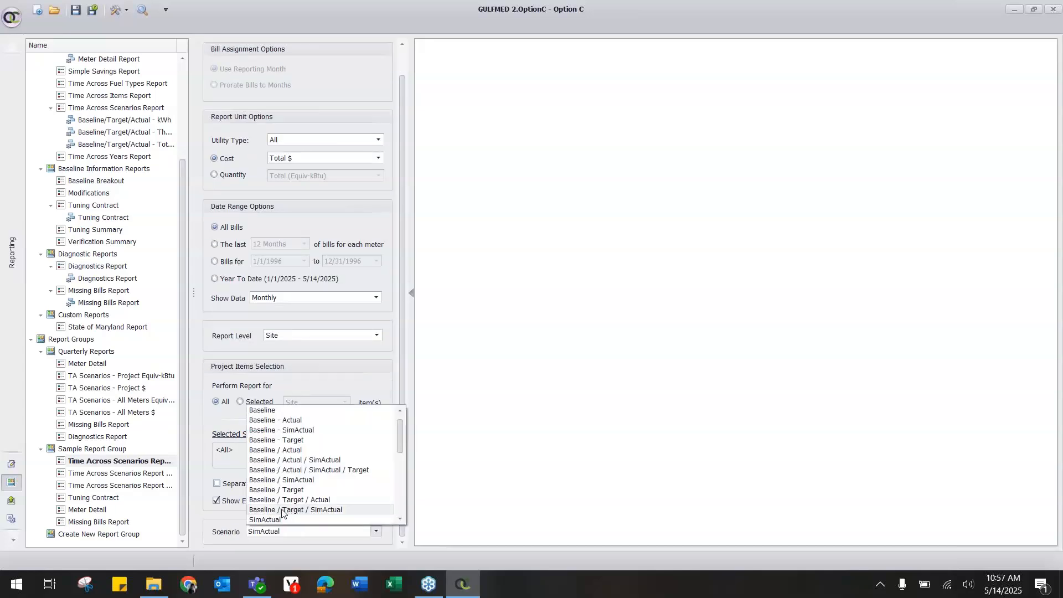
click(282, 510)
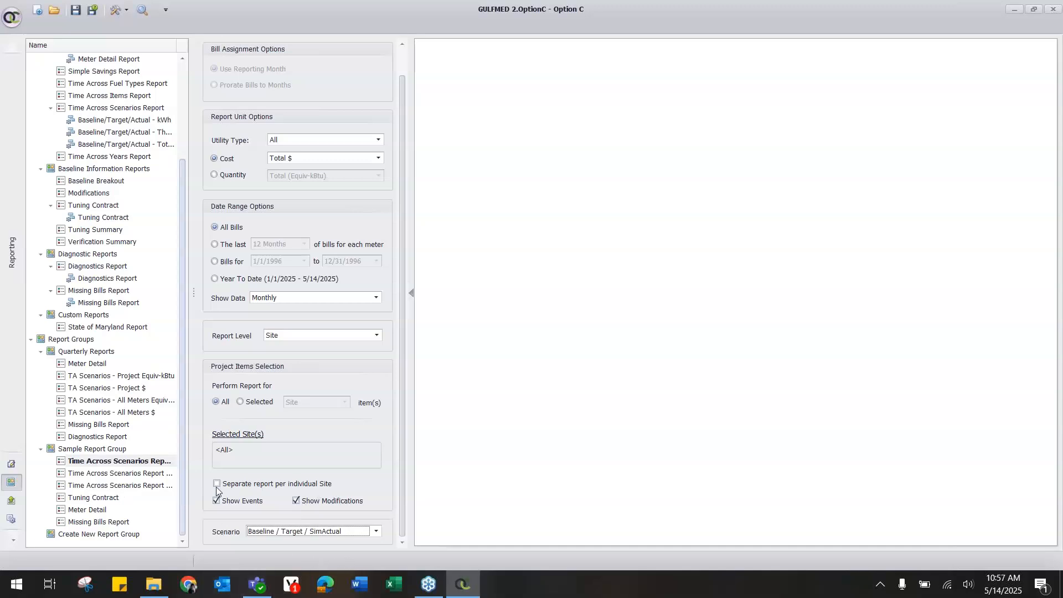
click(147, 461)
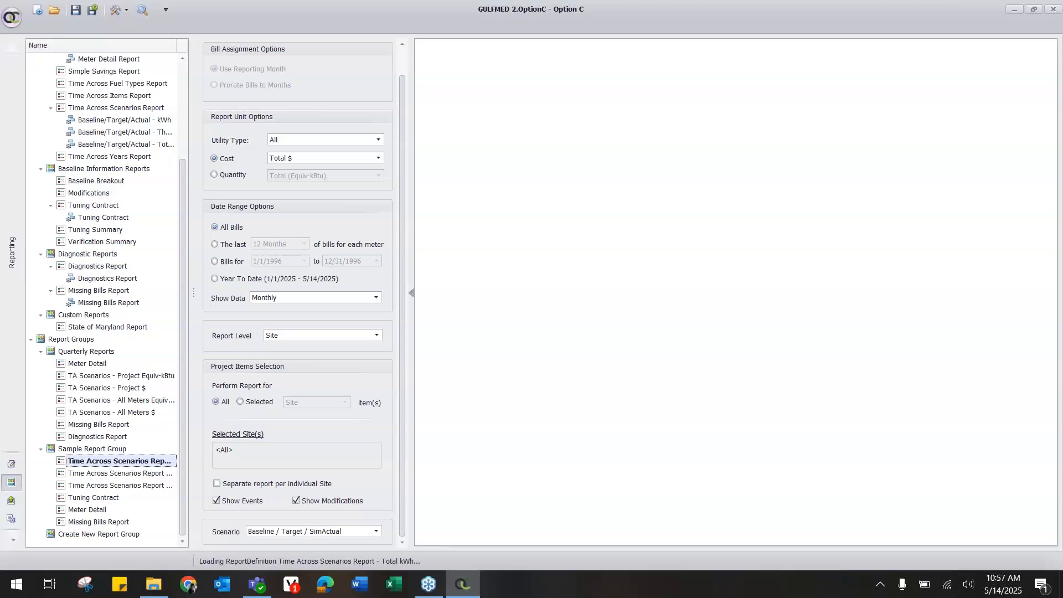
Configure the group's Total kWh report for Electricity quantity in Consumption (kWh) with the Baseline / Target / Actual scenario
click(139, 474)
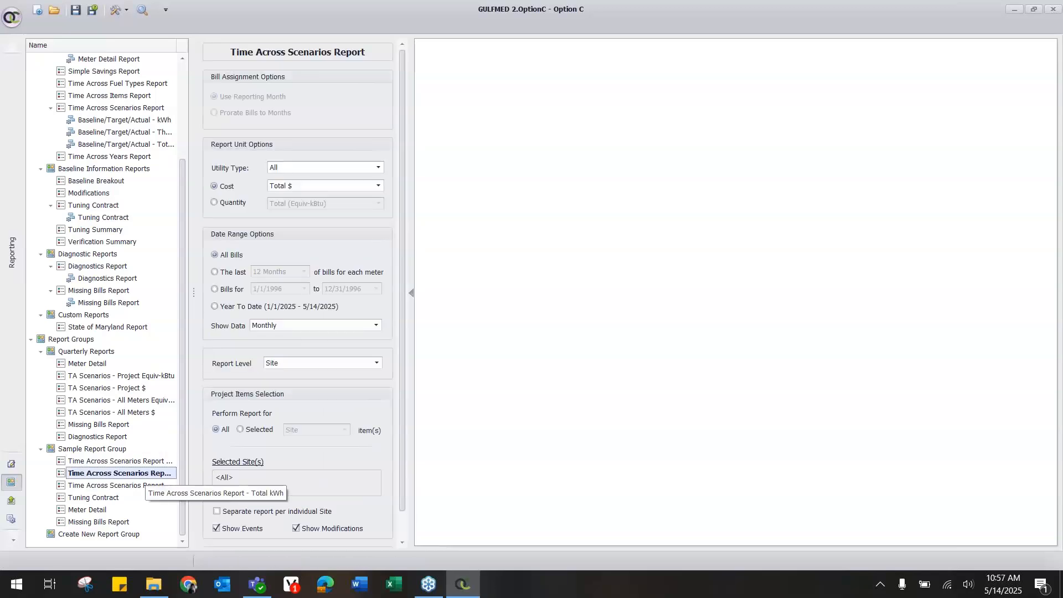
click(234, 204)
click(298, 205)
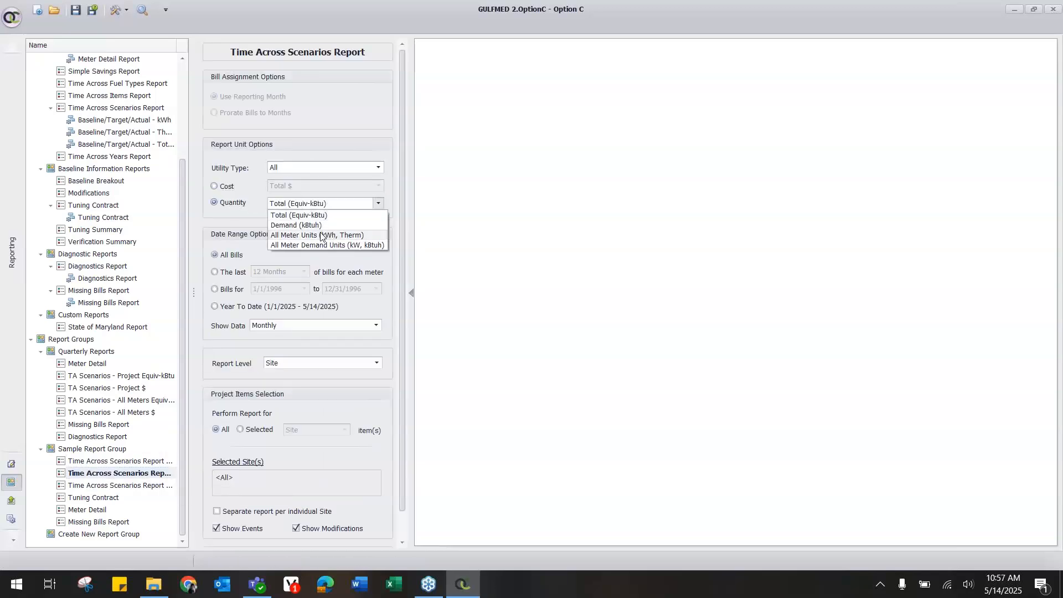
click(295, 168)
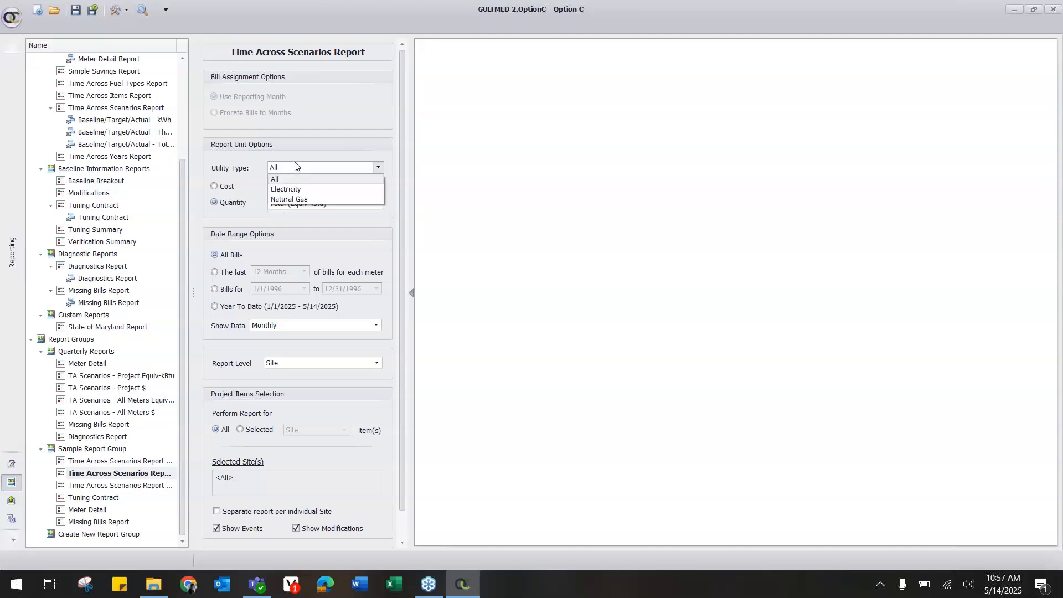
click(294, 189)
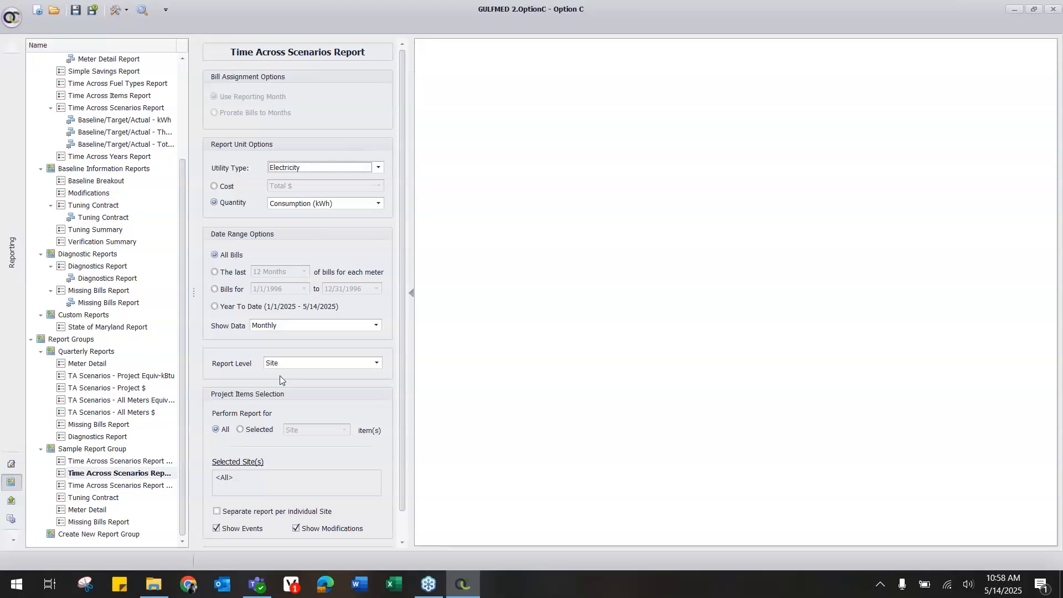
scroll(284, 355, down, 1)
click(299, 531)
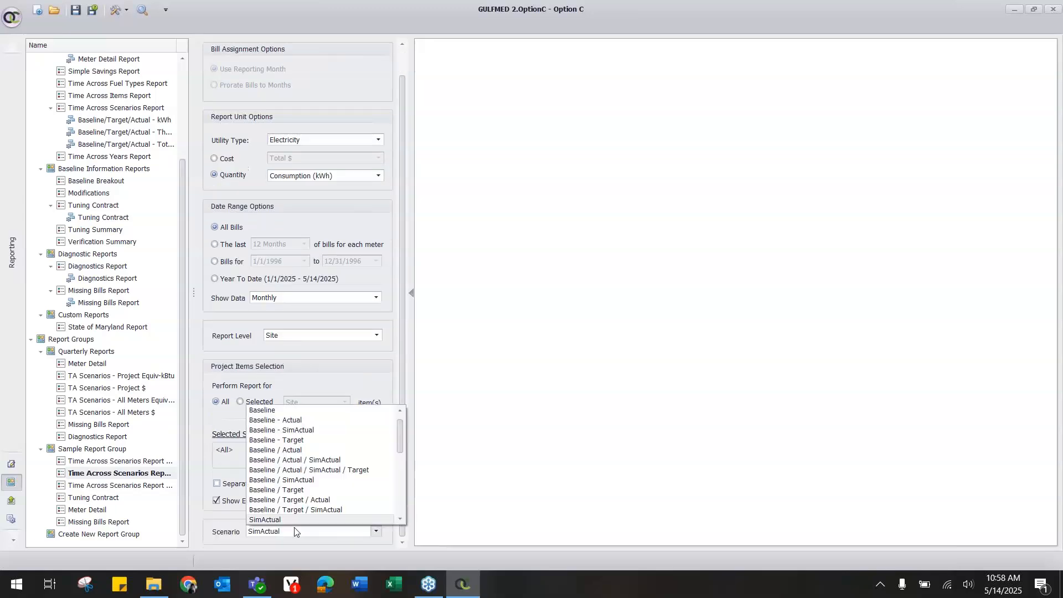
click(289, 501)
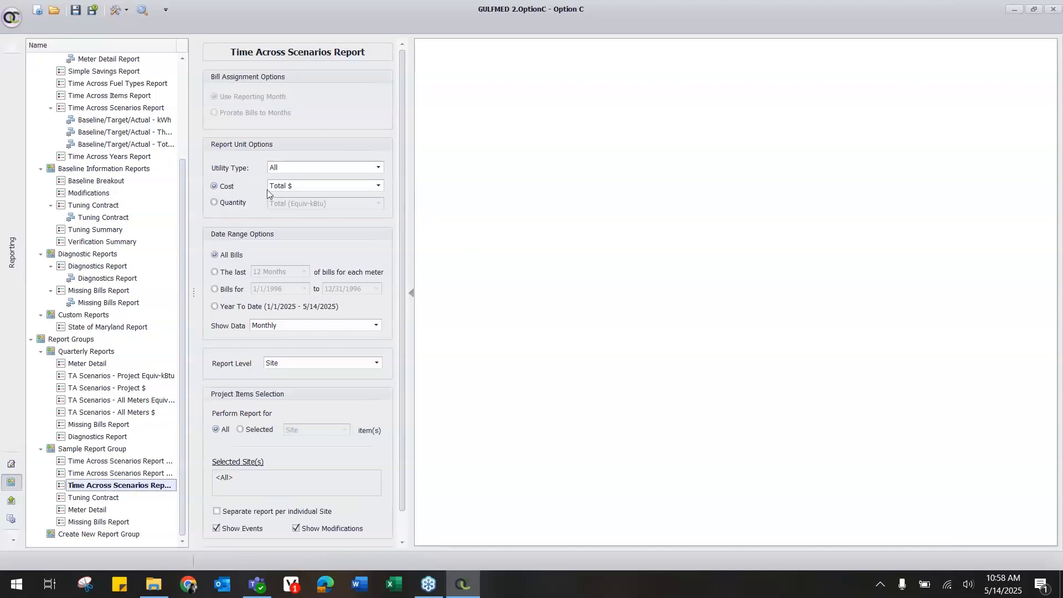
Set the group's Total Therms report to the Natural Gas utility type and the quantity Consumption (Therm)
click(285, 167)
click(313, 203)
click(231, 203)
scroll(310, 330, down, 2)
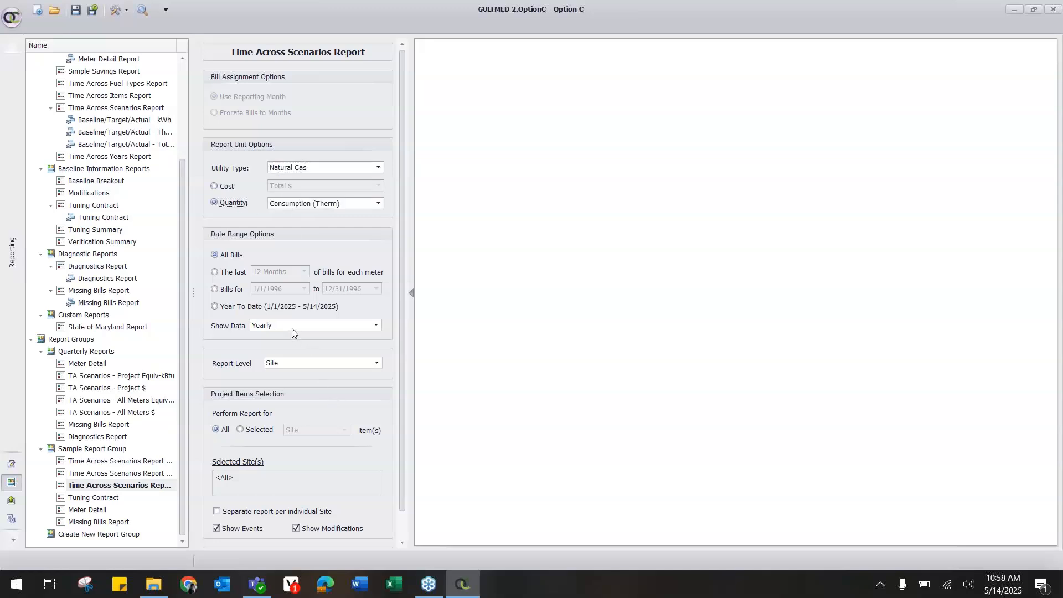
Set the Total Therms report to show monthly data and use the Baseline / Target / Actual scenario
click(292, 327)
click(277, 338)
scroll(344, 468, down, 1)
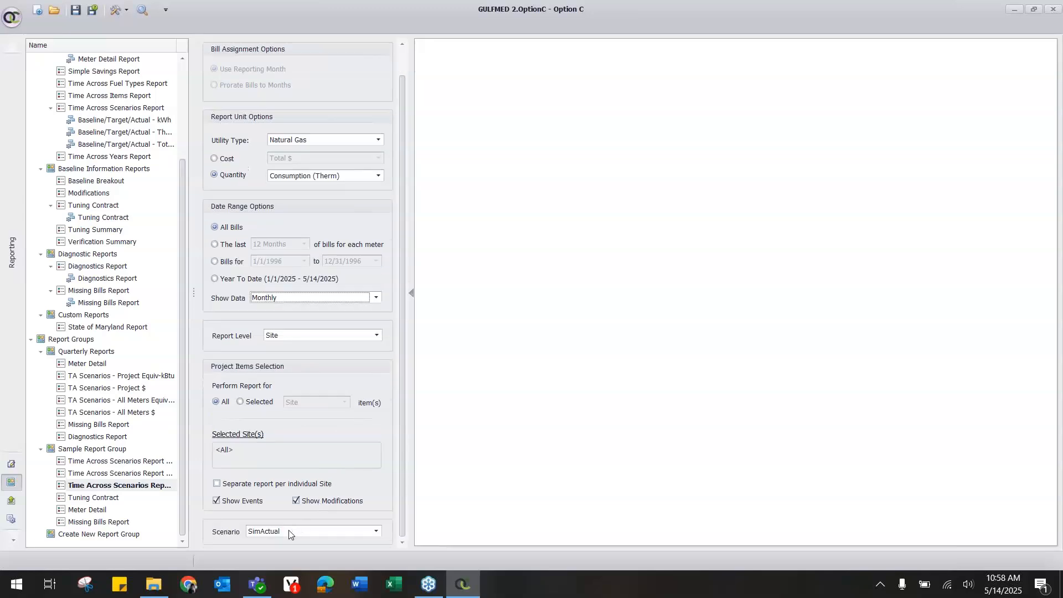
click(289, 532)
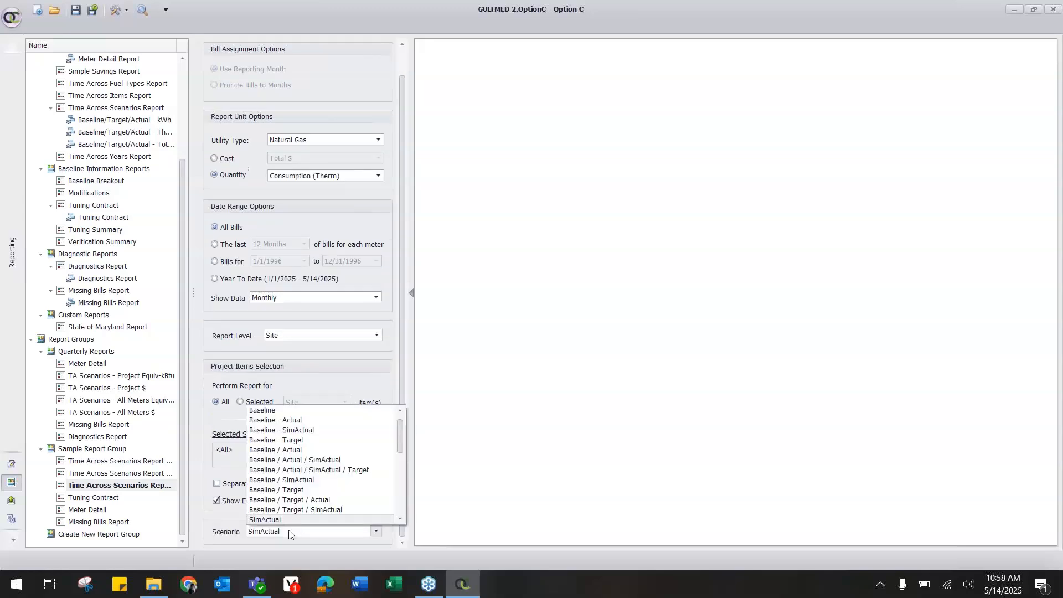
click(287, 500)
Run all reports in Sample Report Group with PDF and Excel export to the default folder, and dismiss the completion notice
click(80, 450)
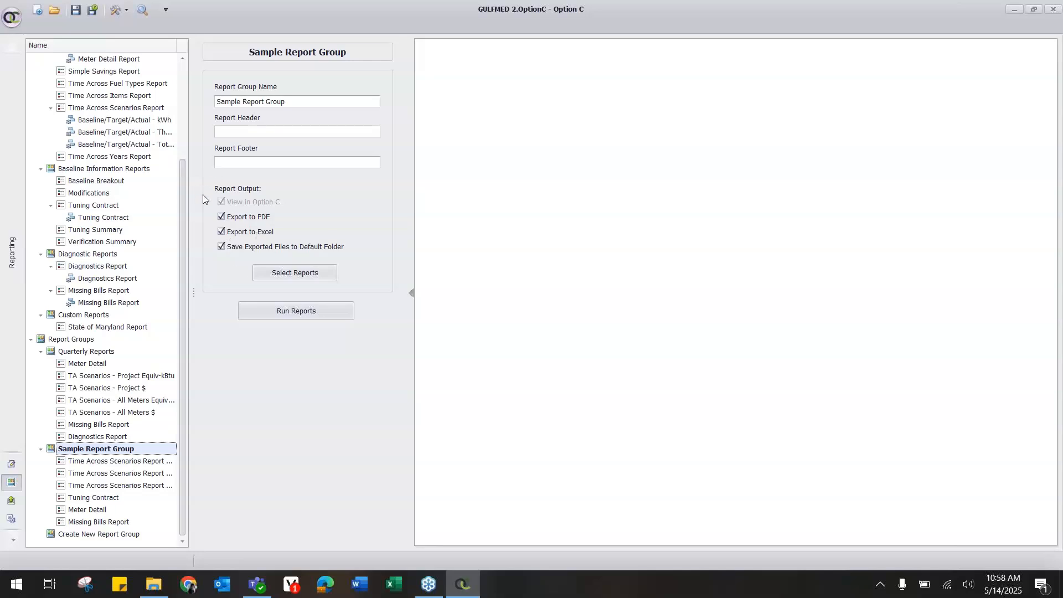
click(288, 310)
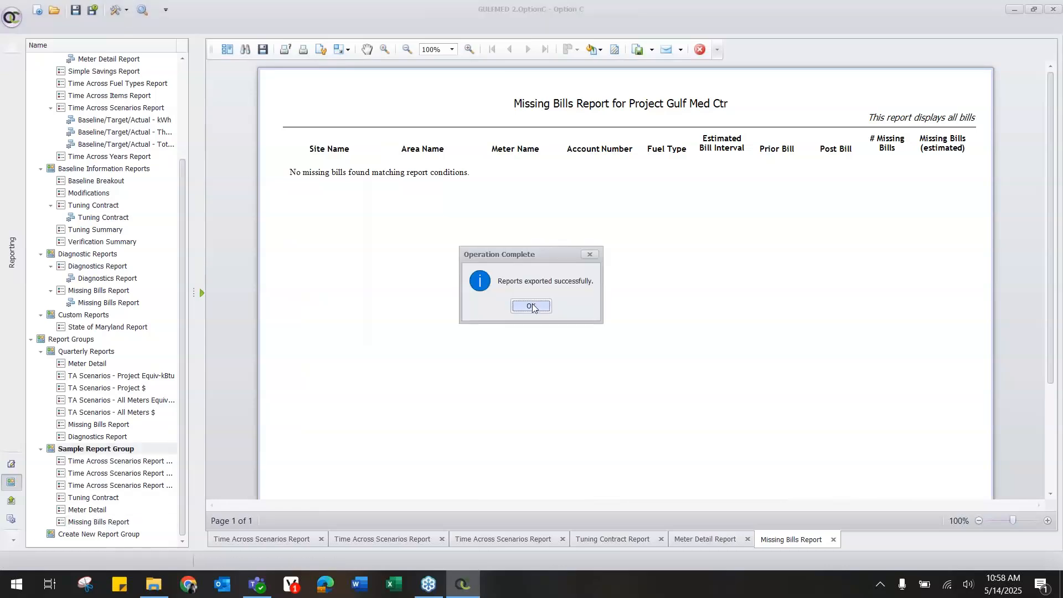
click(531, 306)
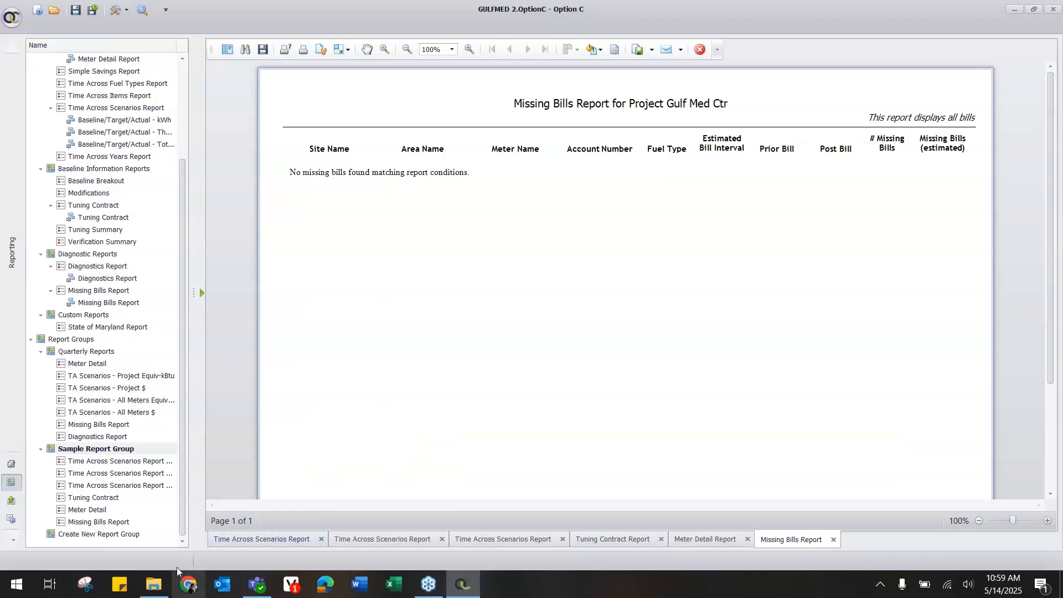
Switch to File Explorer, open the Sample Report Group folder inside Exported Reports, and select both exported files
click(154, 585)
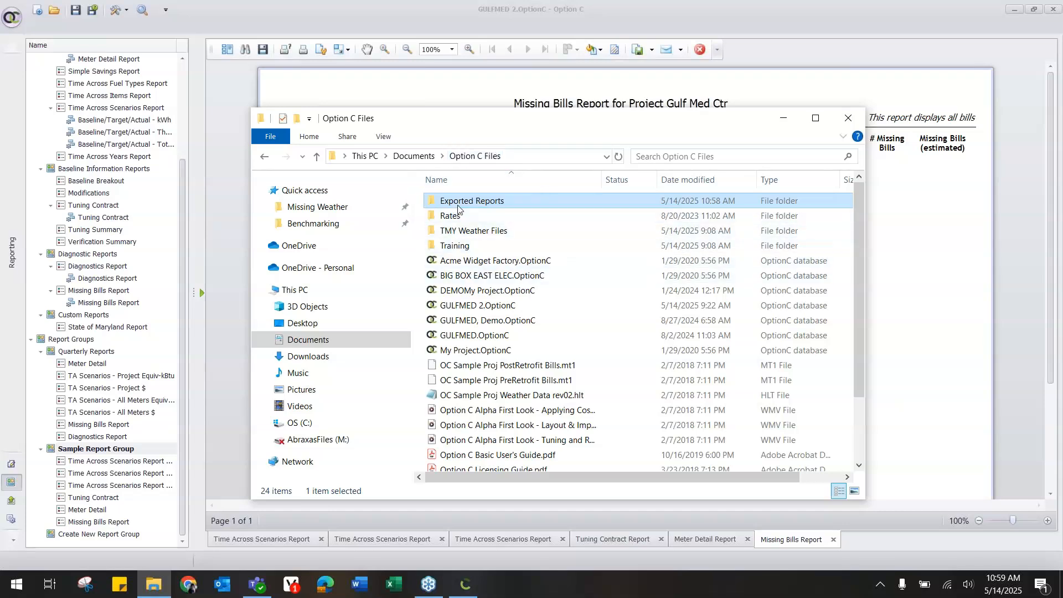
double_click(506, 203)
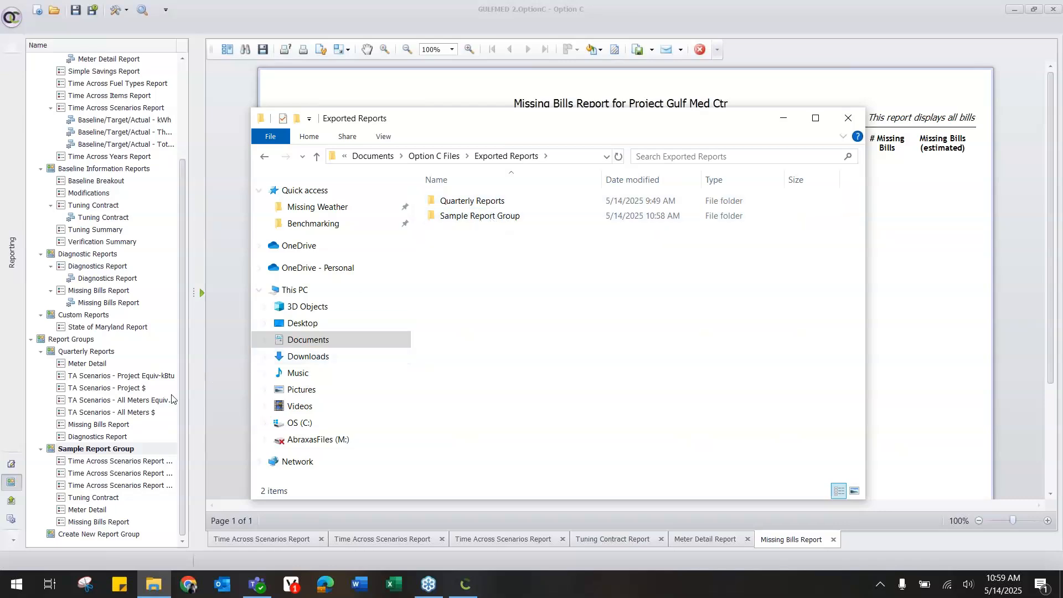
double_click(473, 218)
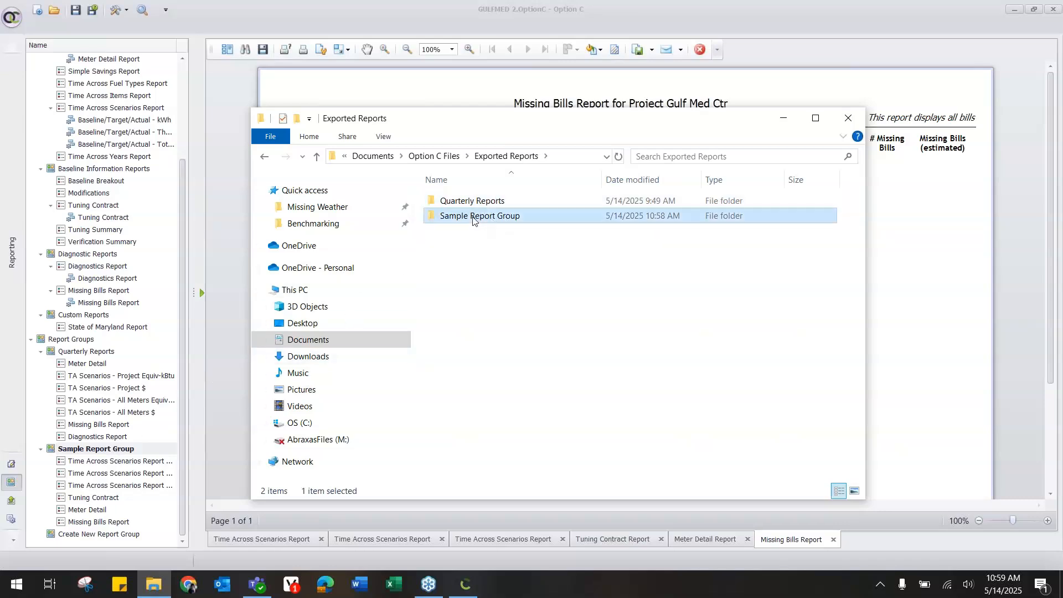
drag(522, 236, 489, 199)
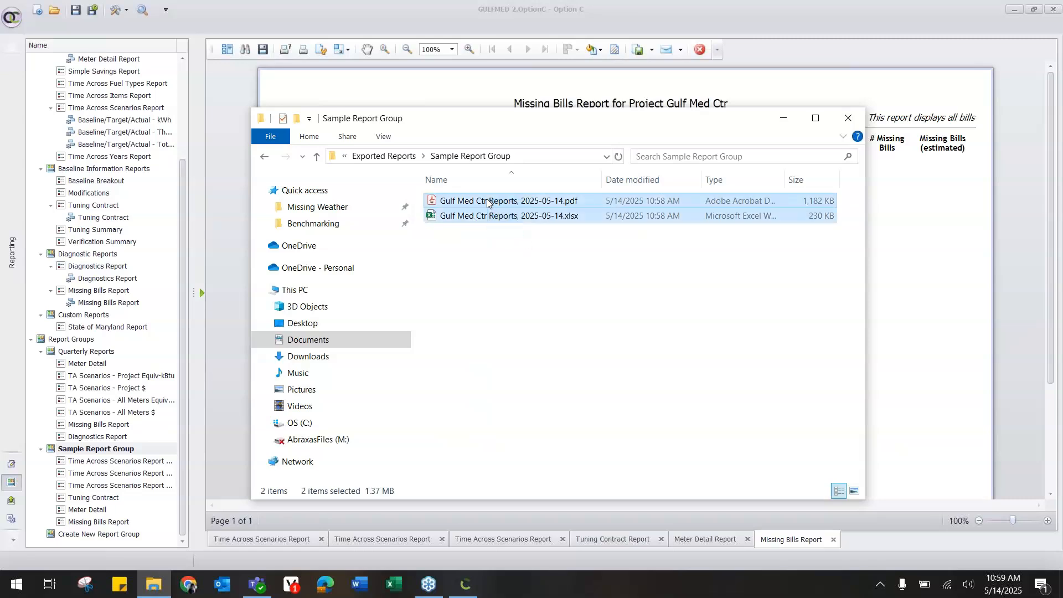
Open Gulf Med Ctr Reports, 2025-05-14.pdf in Adobe Acrobat Reader and examine the first report's yearly scenario tables
click(475, 202)
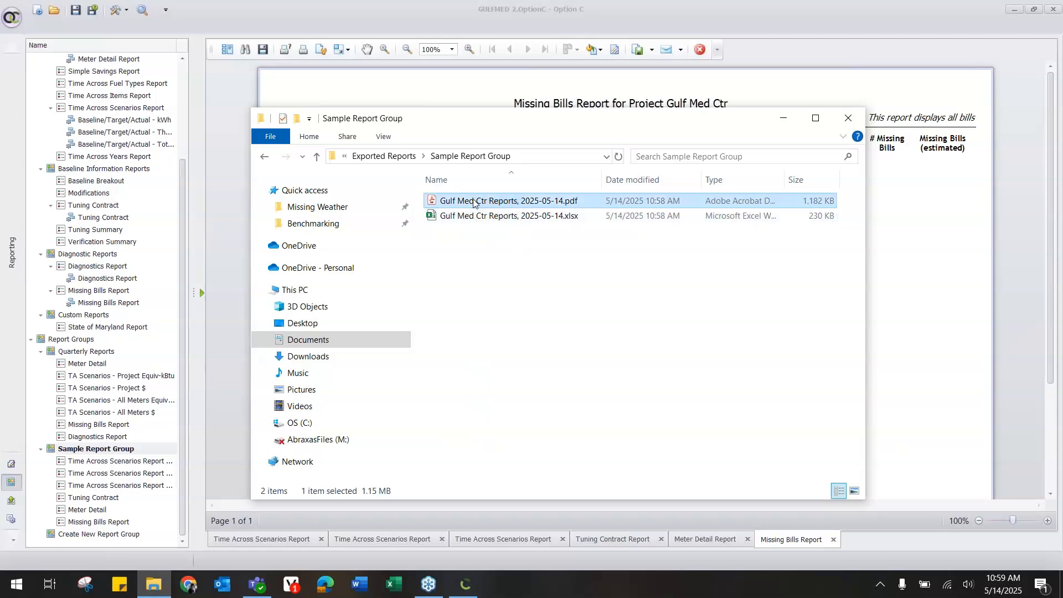
double_click(474, 203)
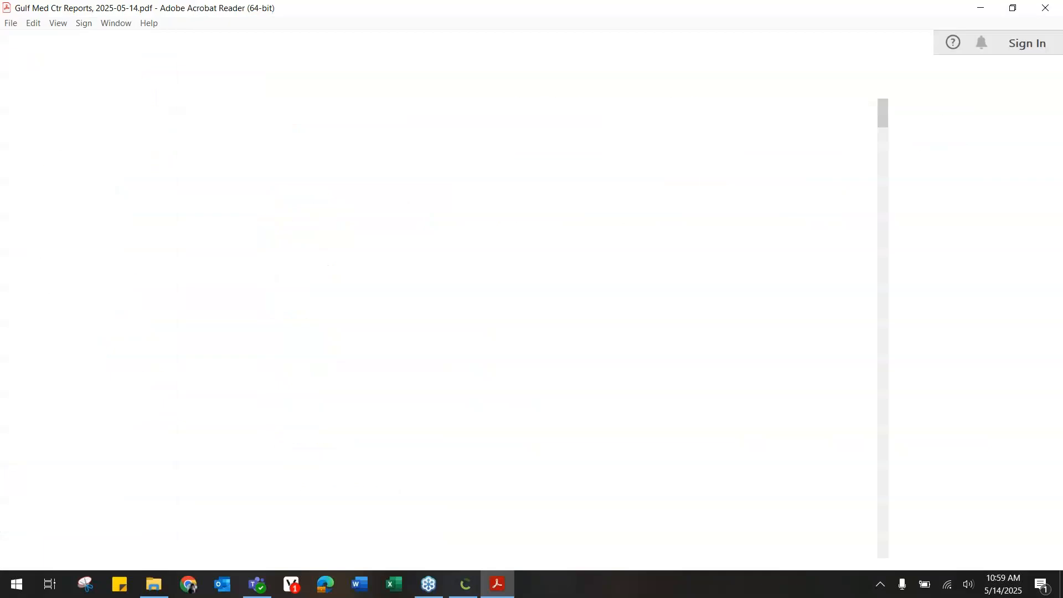
scroll(446, 329, down, 4)
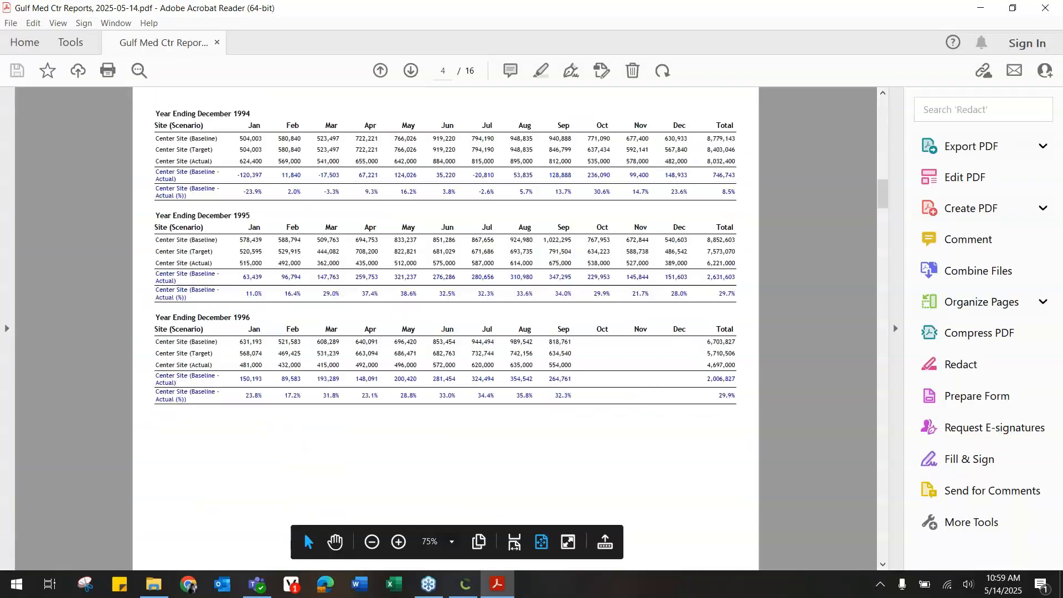
Minimize the PDF, return to the Option C project tree, and open the Primary Elec meter's scenario inspection
scroll(446, 329, up, 4)
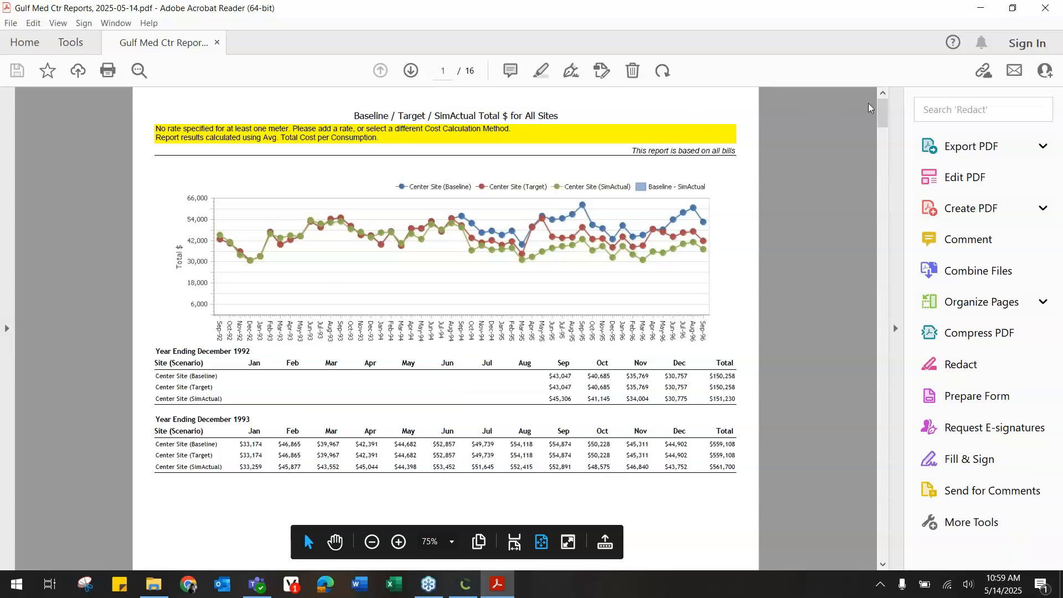
click(981, 7)
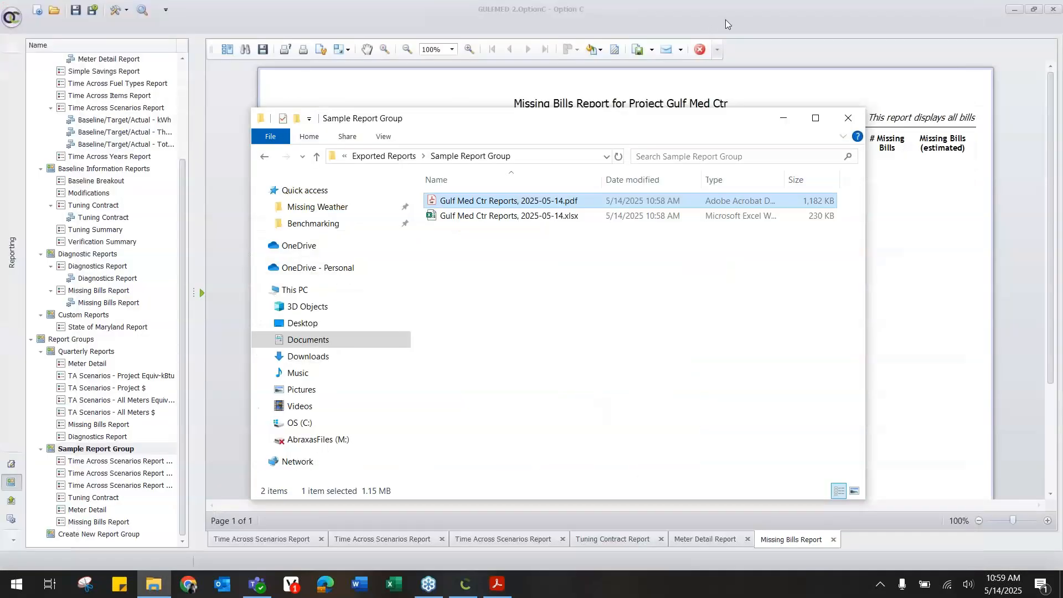
click(726, 21)
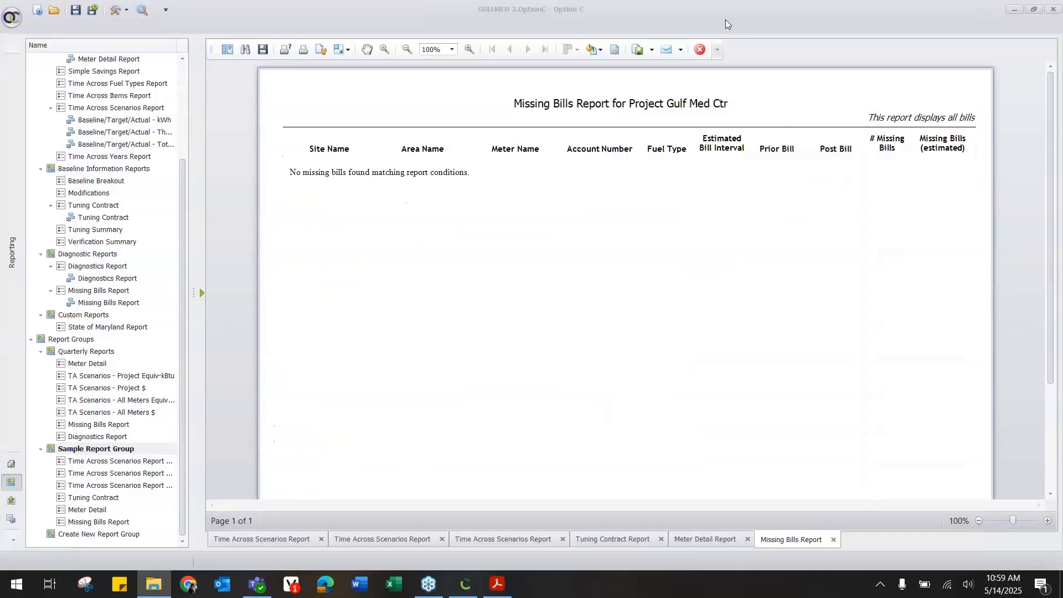
click(10, 467)
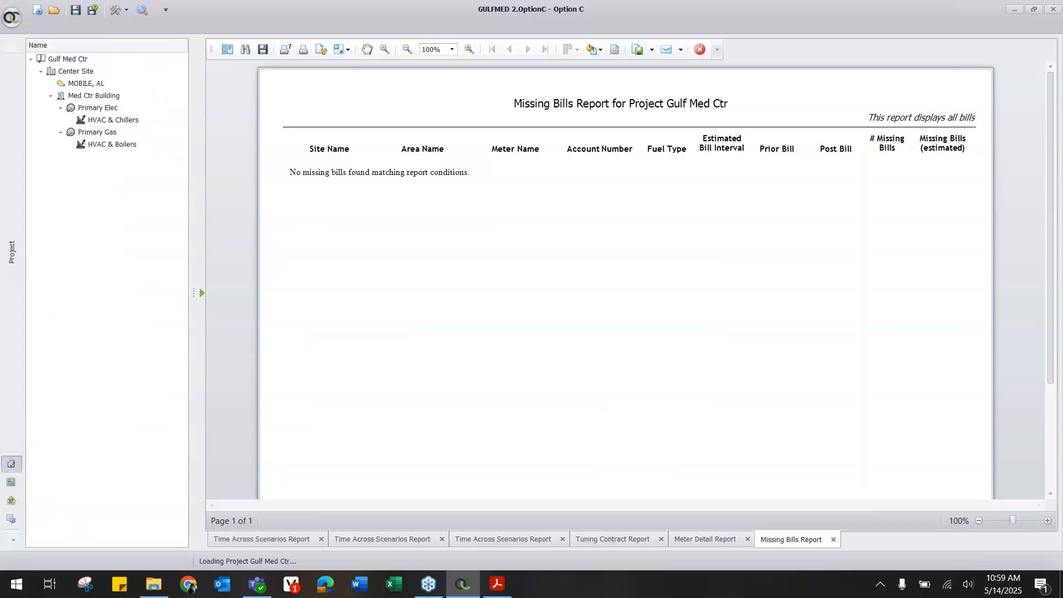
click(111, 108)
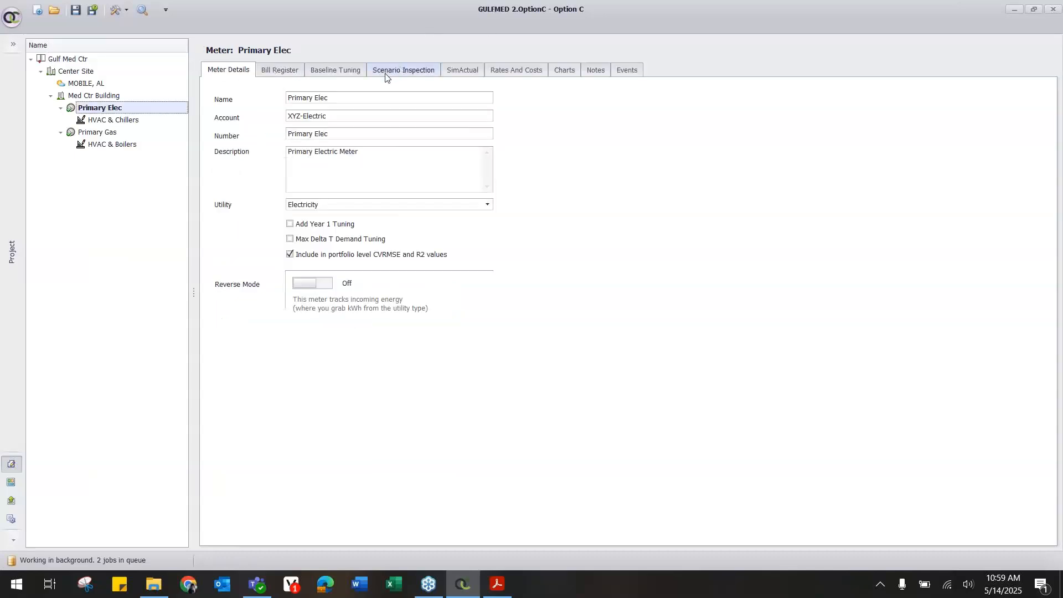
click(386, 77)
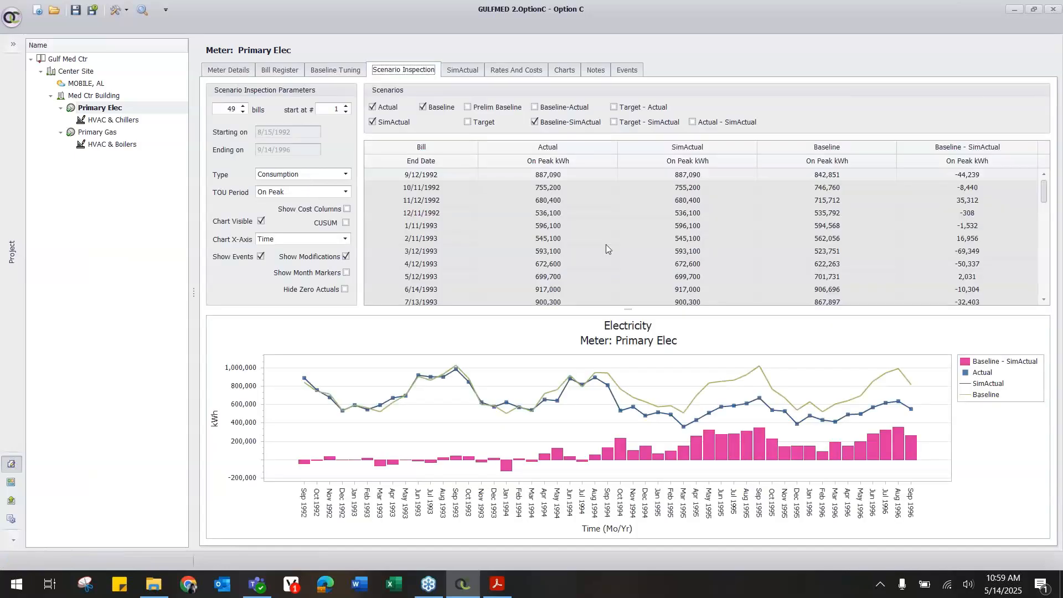
Copy the Primary Elec scenario chart as a bitmap and paste it into the blank Excel workbook
right_click(420, 340)
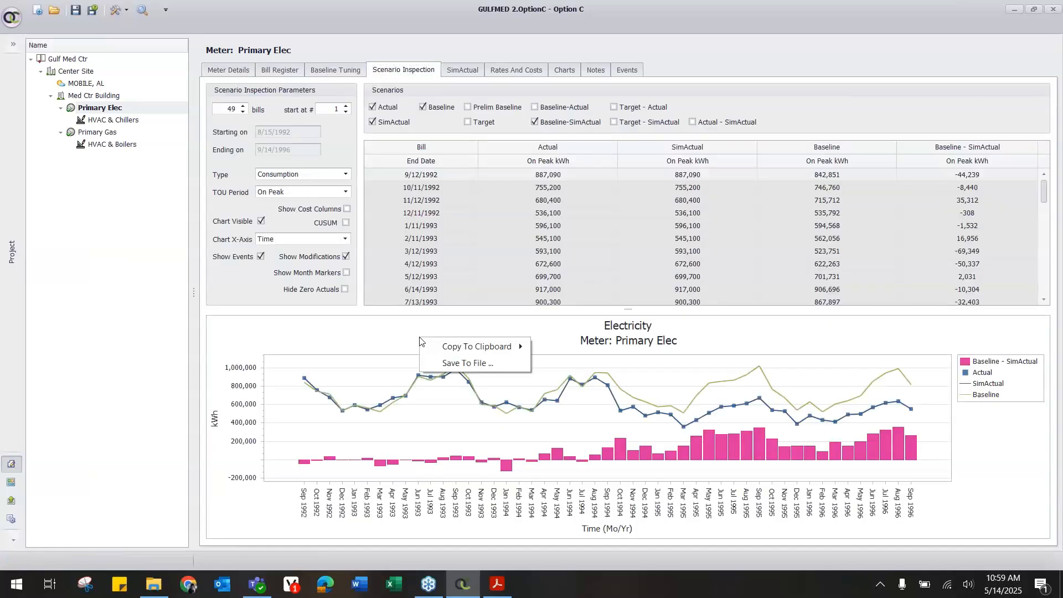
mouse_move(501, 350)
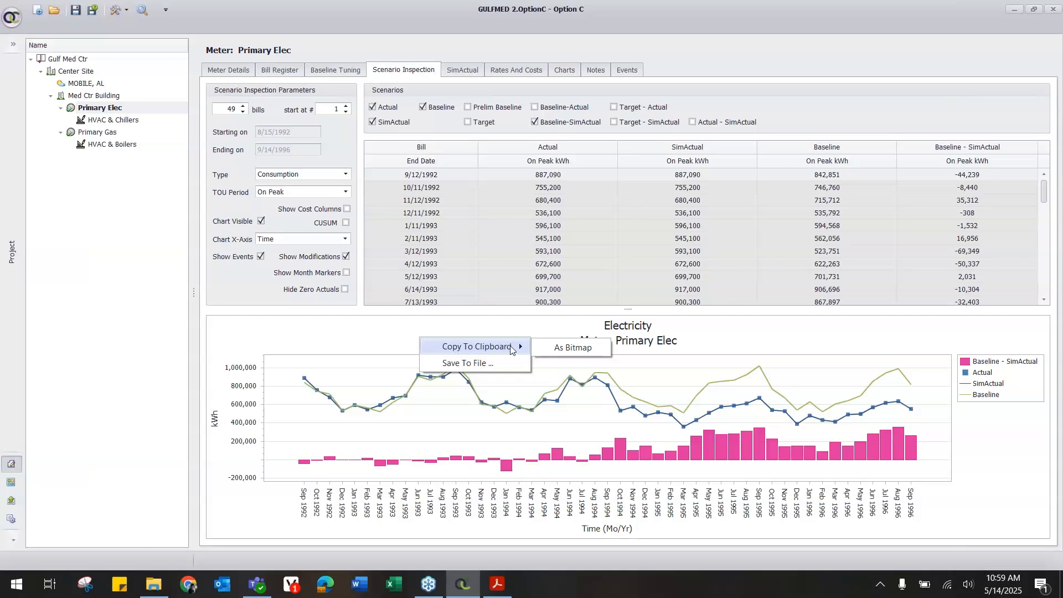
click(562, 348)
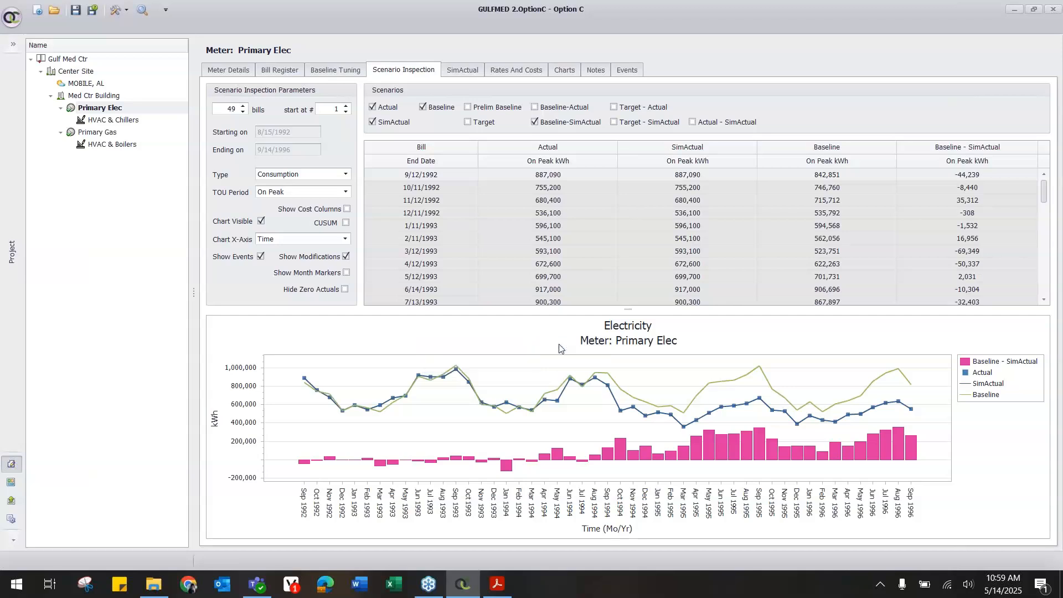
click(394, 585)
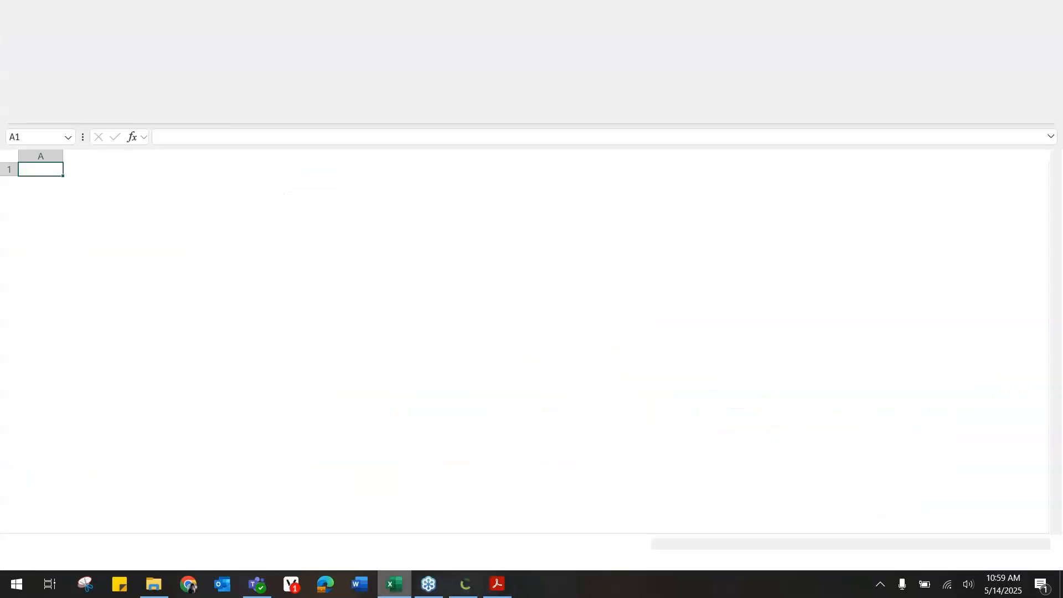
key(ctrl+v)
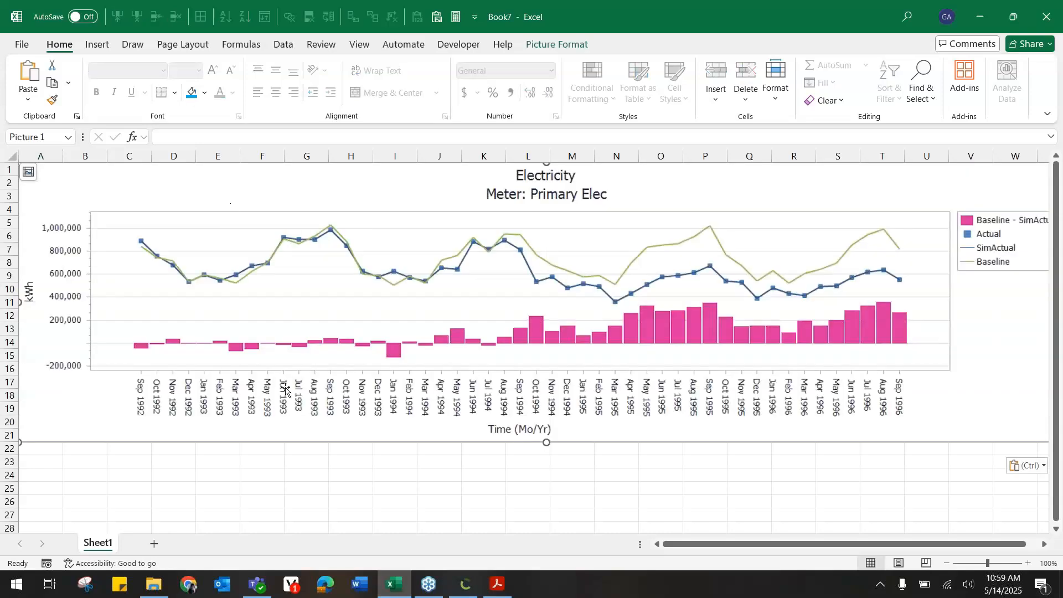
Switch back to Option C and show the cost columns in the Primary Elec scenario table
click(473, 585)
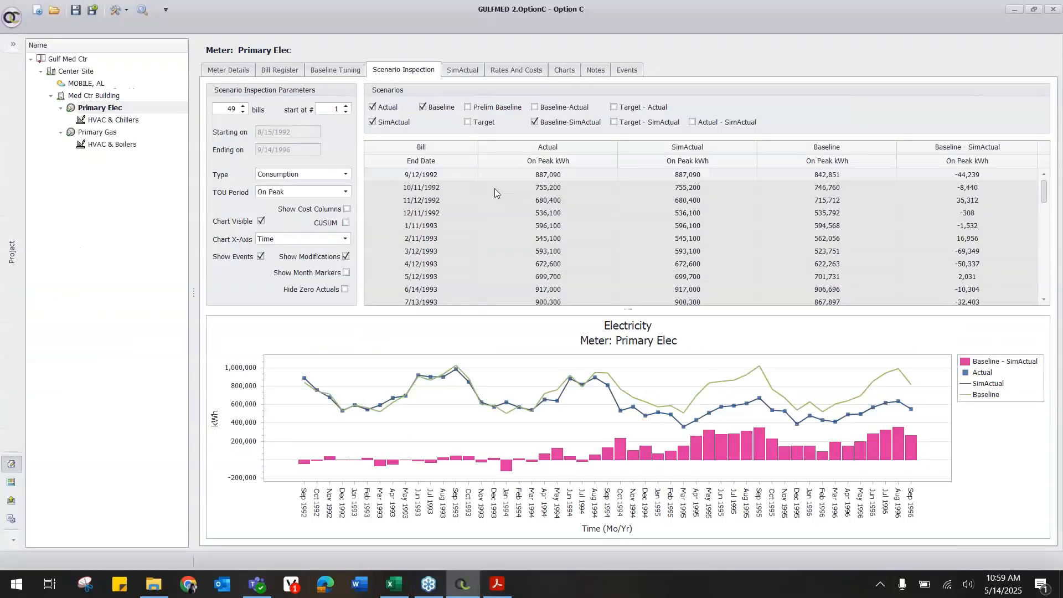
right_click(495, 190)
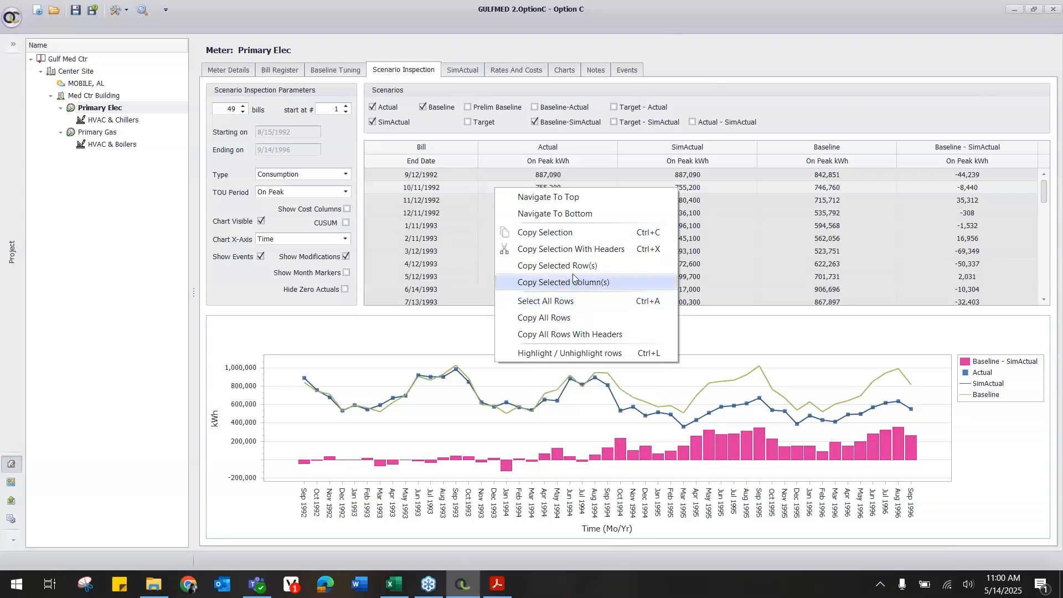
click(748, 6)
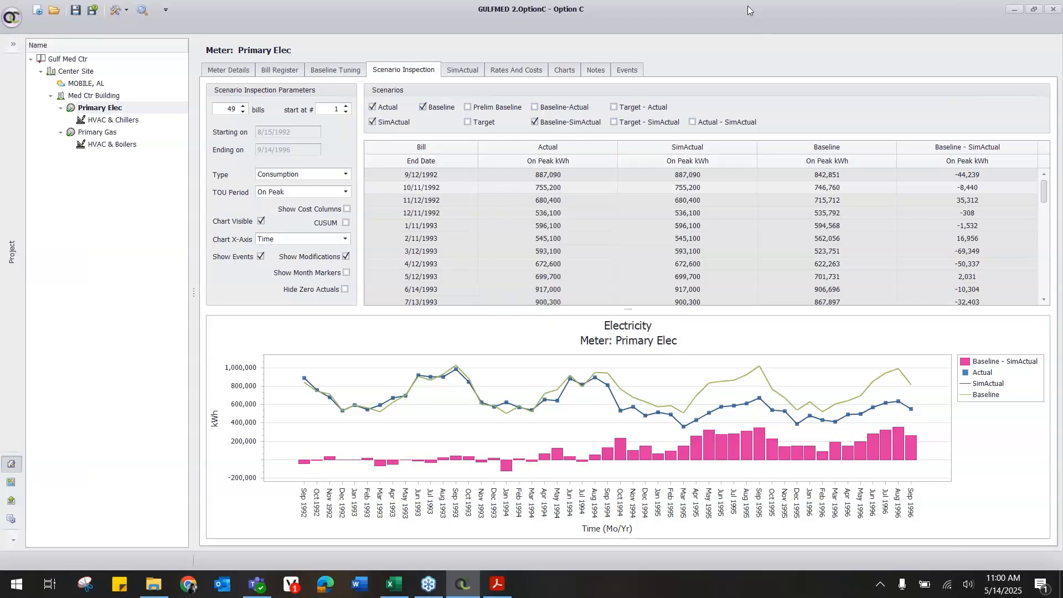
click(325, 210)
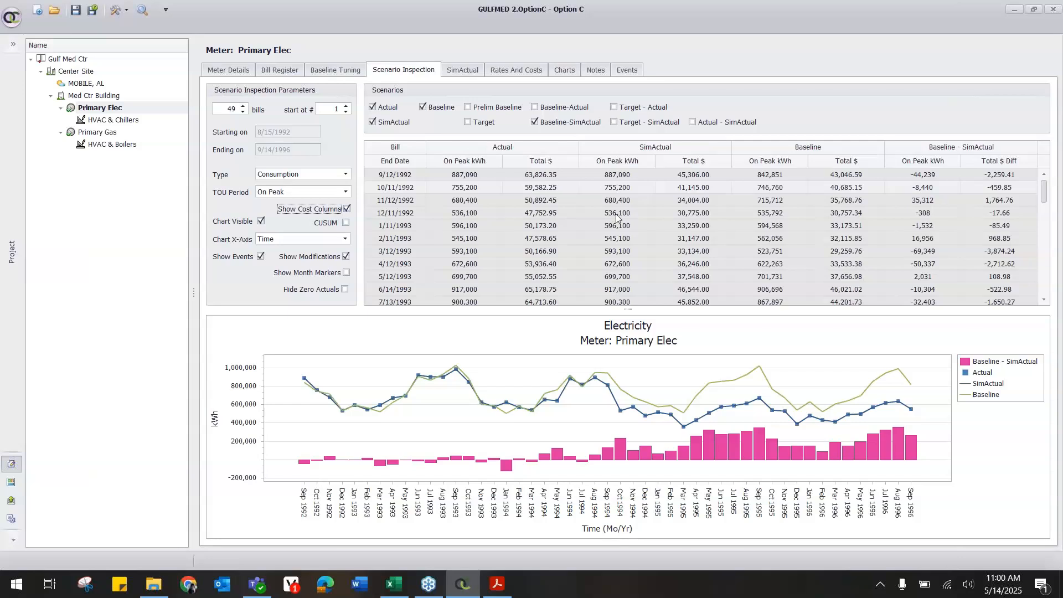
Copy all rows with headers from the Primary Elec scenario table
right_click(617, 216)
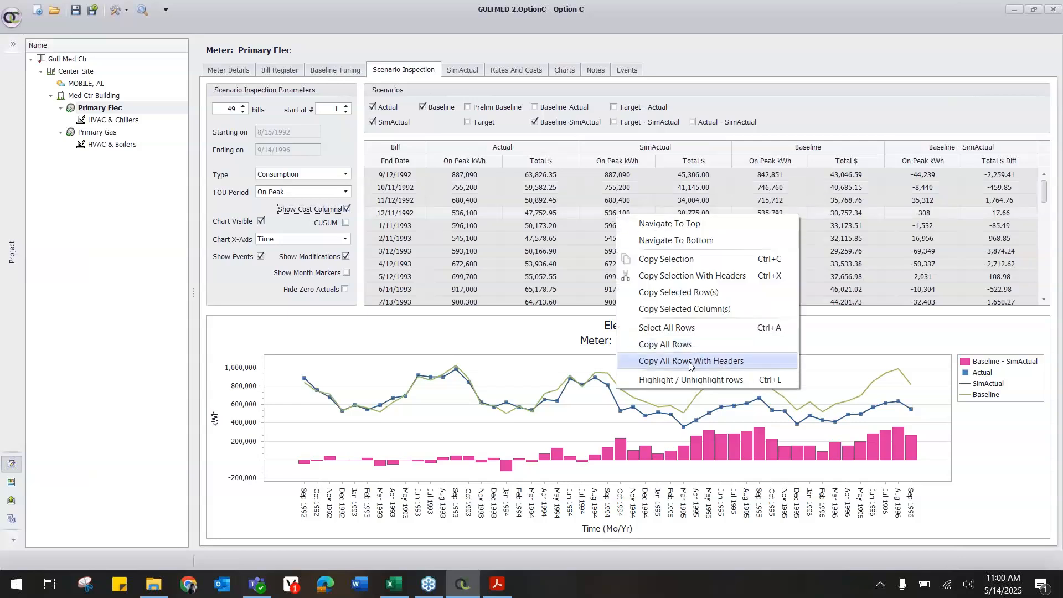
click(505, 191)
drag(462, 192, 603, 187)
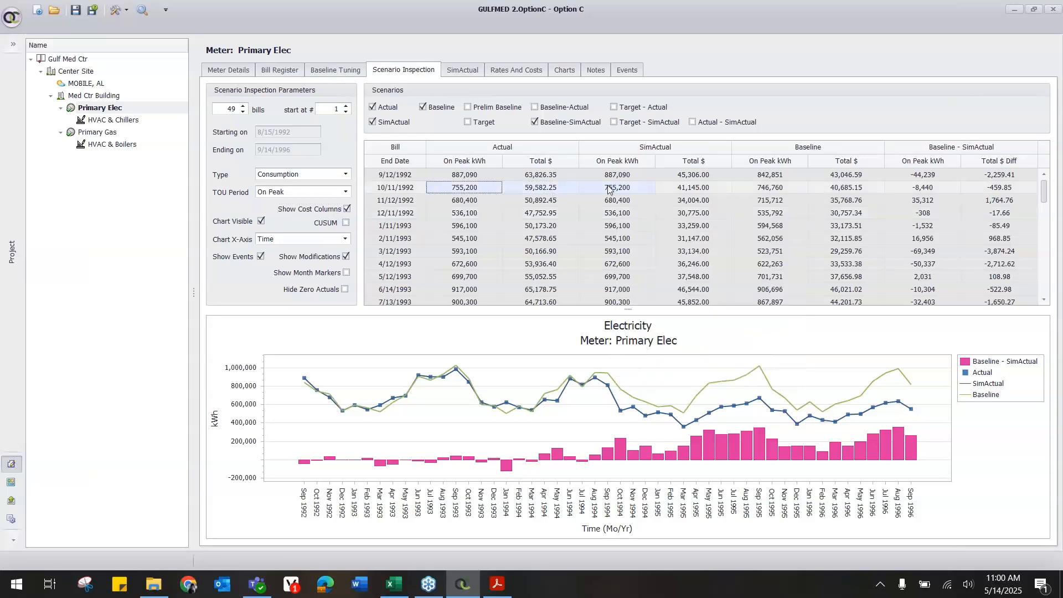
right_click(606, 189)
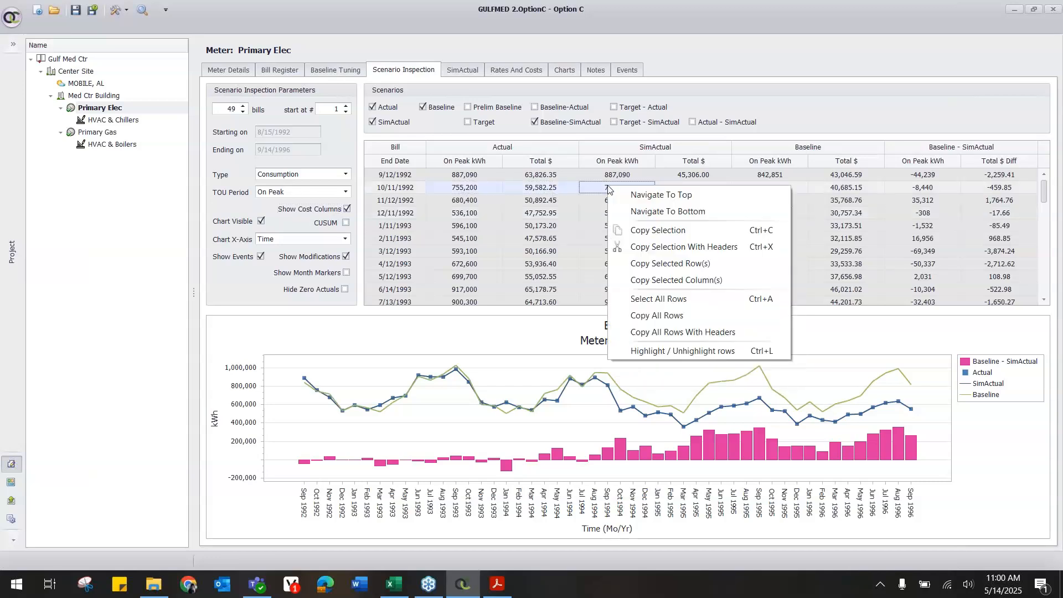
click(523, 200)
right_click(523, 201)
click(631, 345)
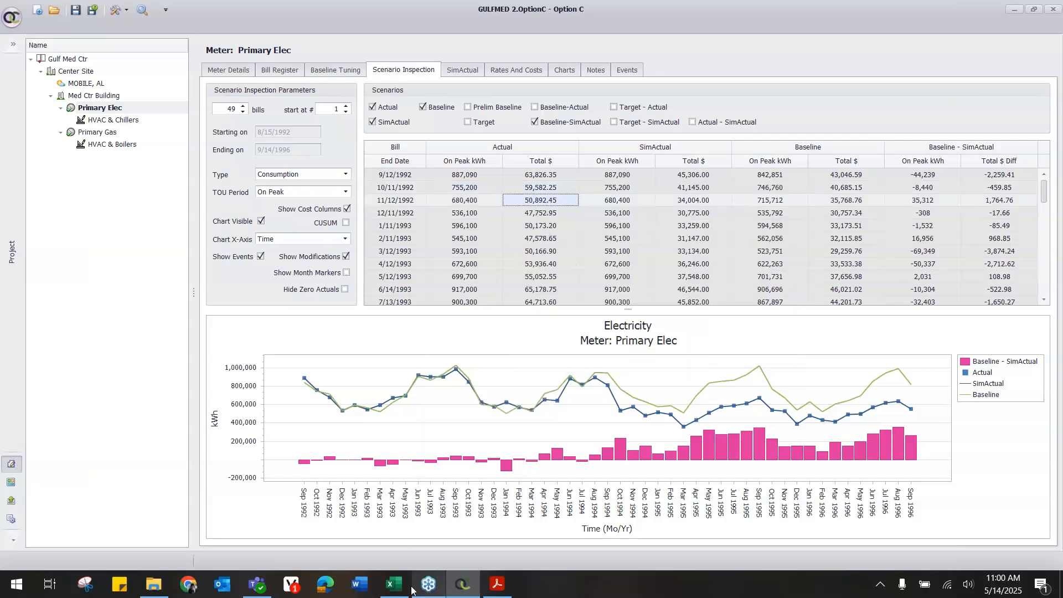
Switch to Excel and paste the copied table into a new sheet
click(394, 584)
click(154, 543)
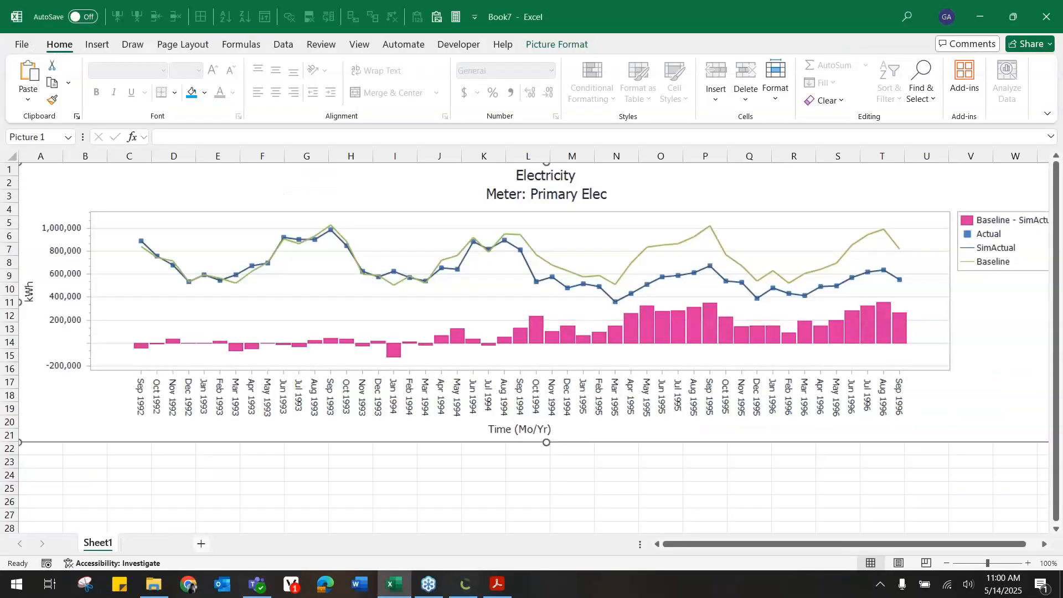
key(ctrl+v)
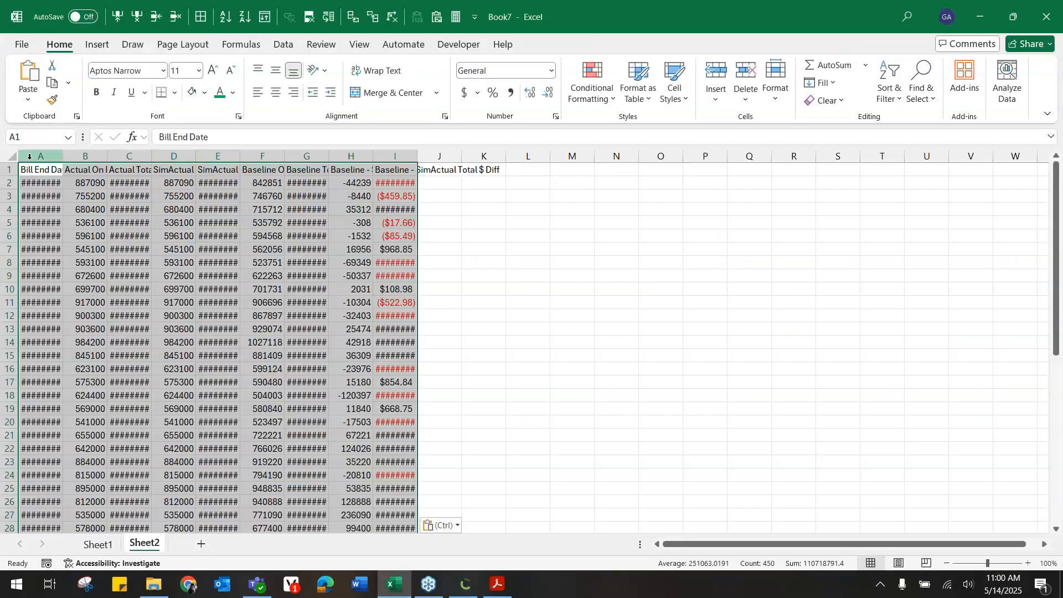
click(30, 156)
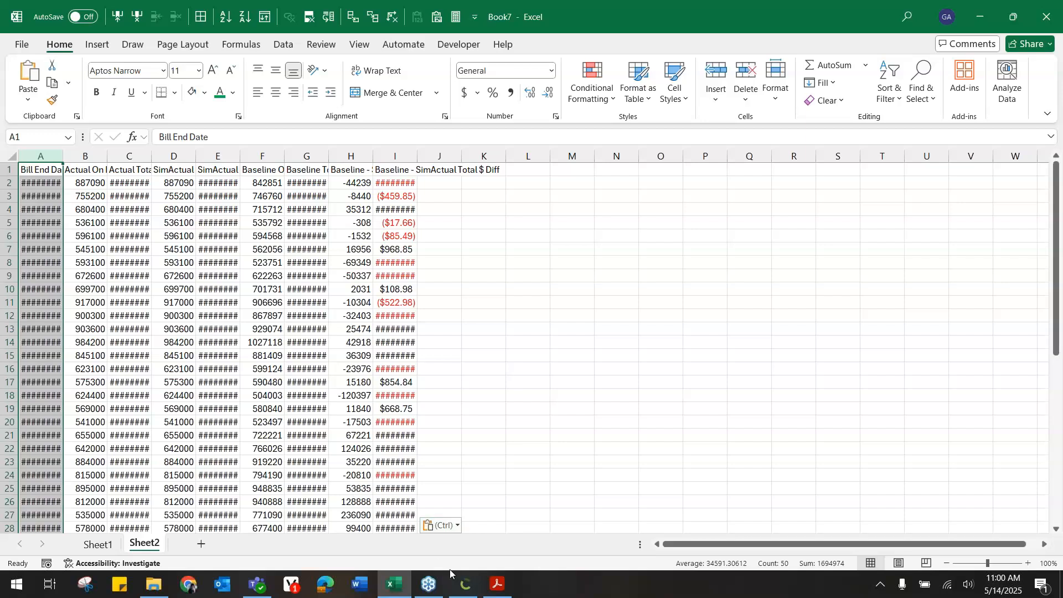
Return to Option C, review the Primary Elec charts, and change Actual Total MMBtu and Actual Total $ to line charts
click(462, 586)
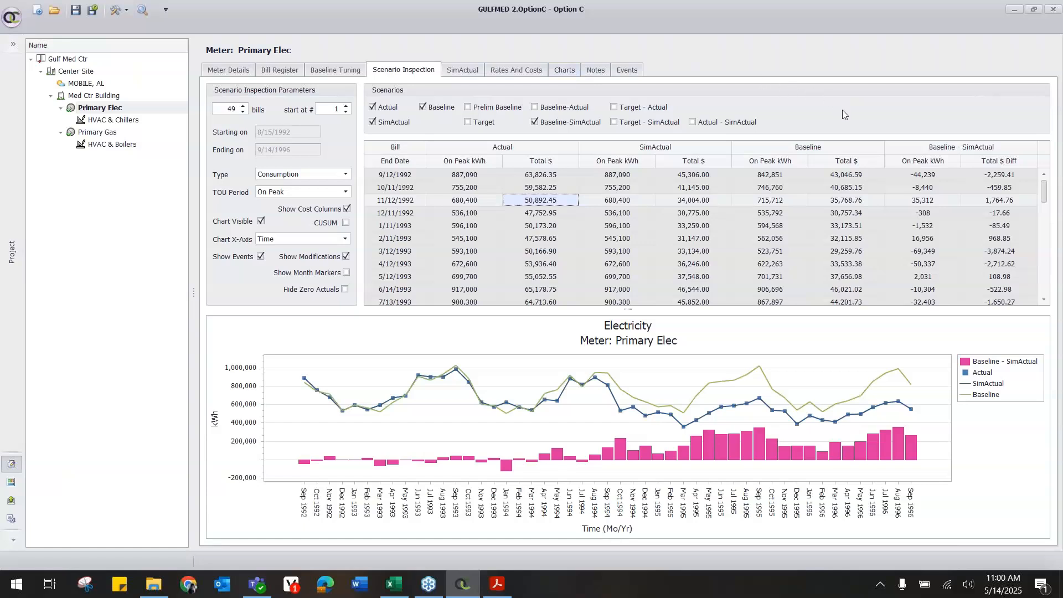
click(858, 64)
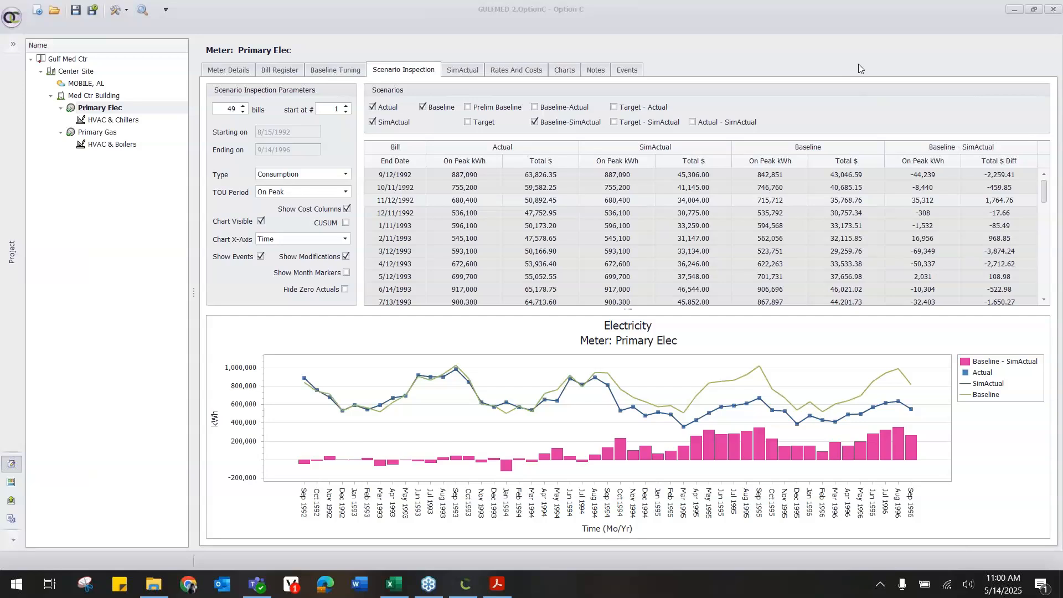
click(564, 70)
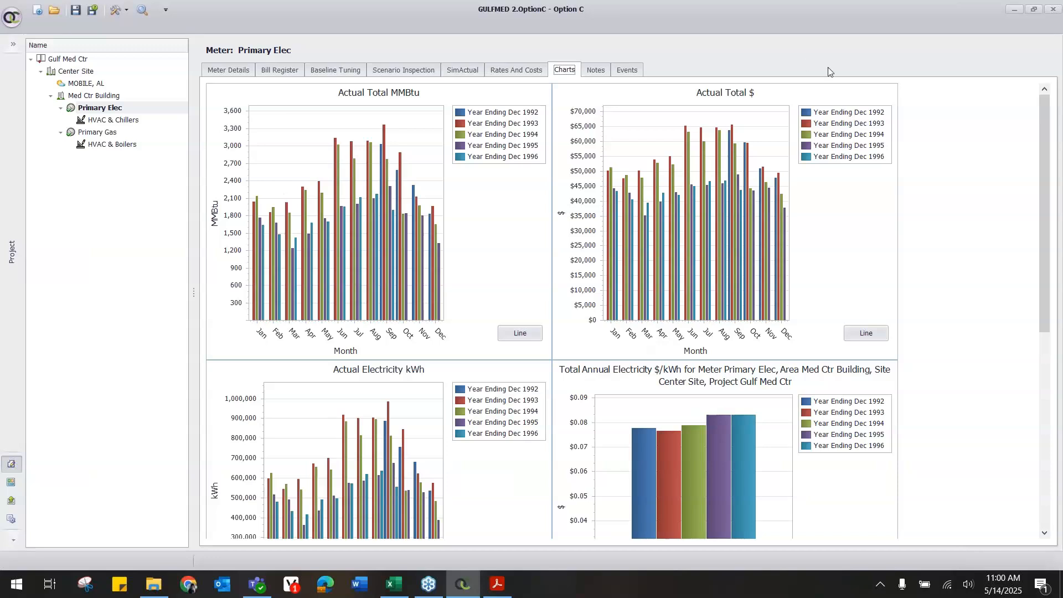
scroll(749, 222, down, 6)
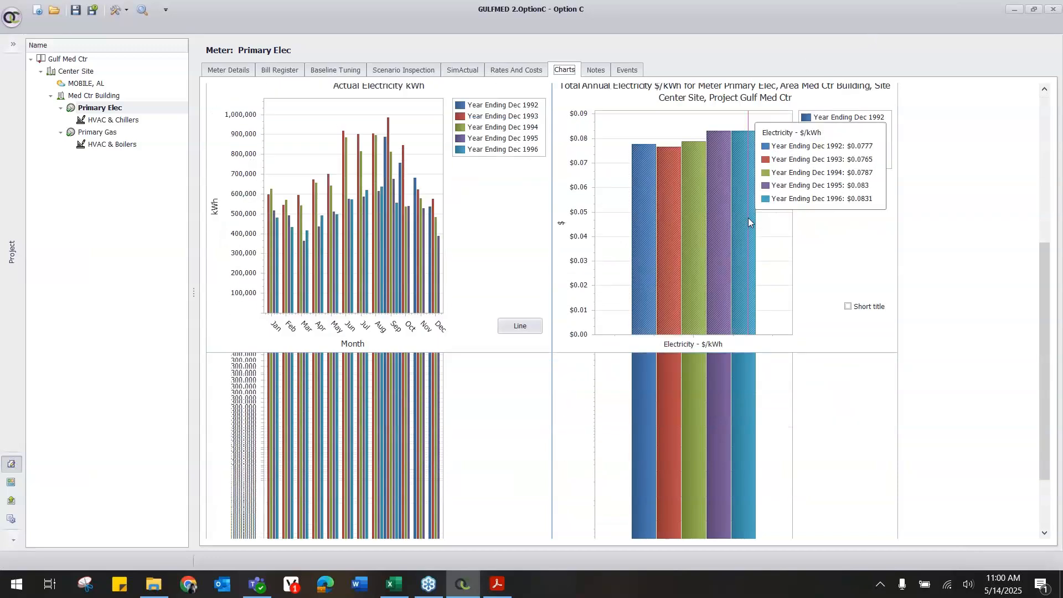
scroll(749, 222, up, 6)
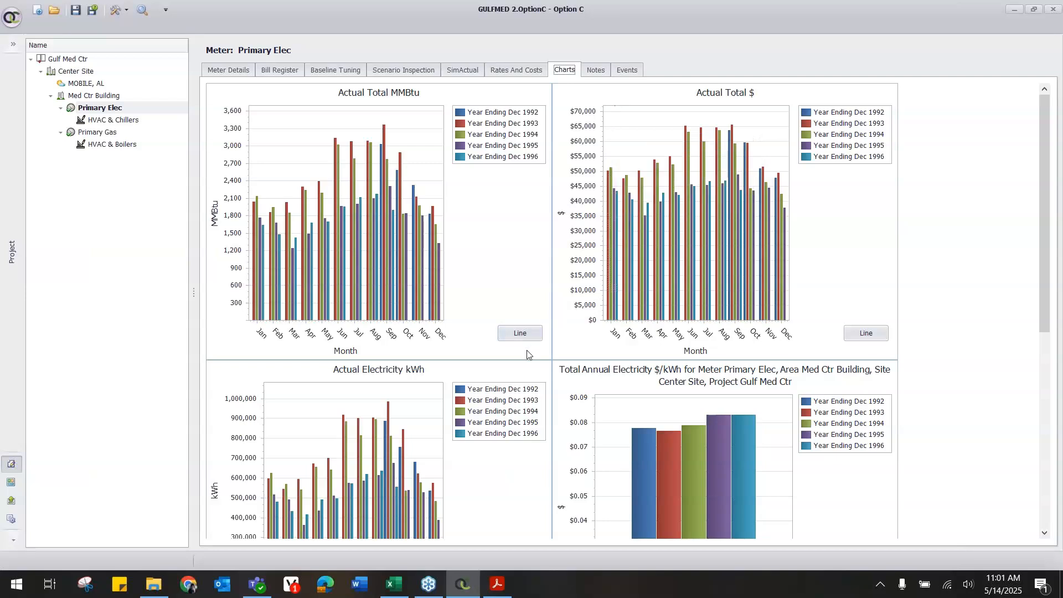
click(521, 334)
click(863, 334)
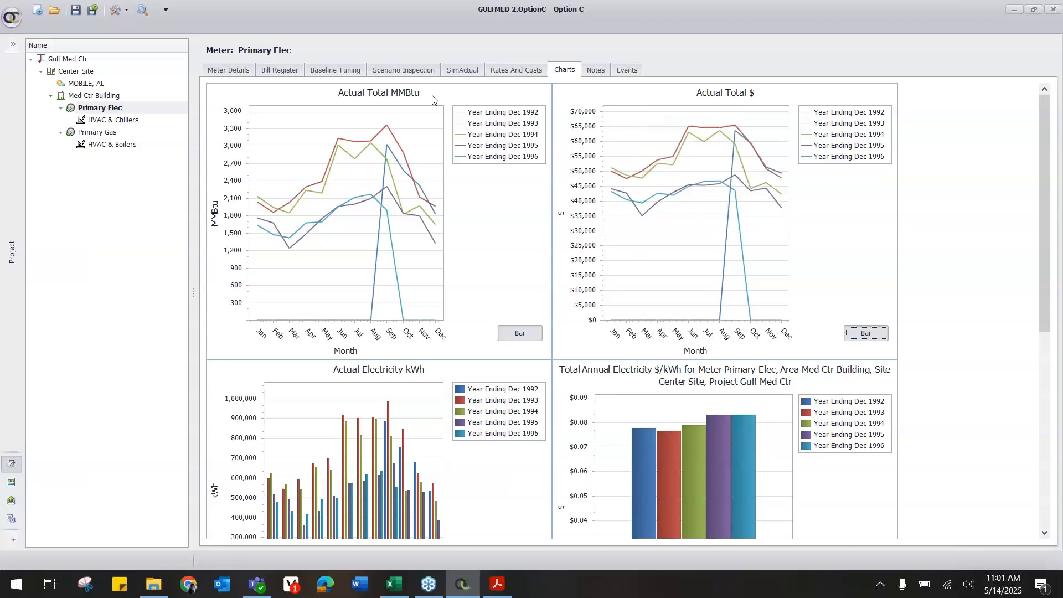
Copy the Actual Total MMBtu line chart and paste it beside the table on Sheet2 of the Excel workbook
mouse_move(404, 178)
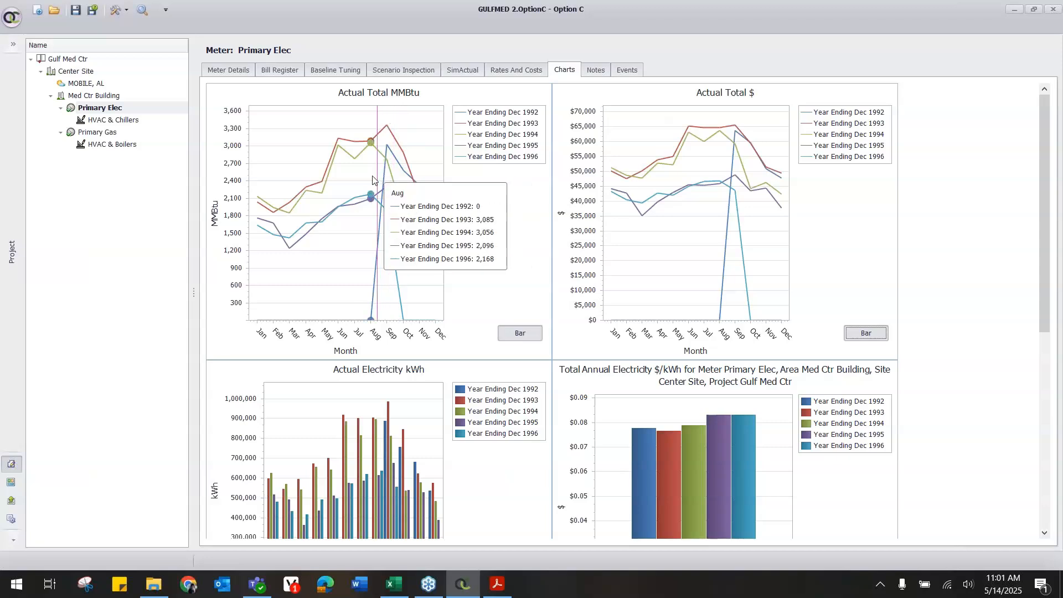
right_click(475, 186)
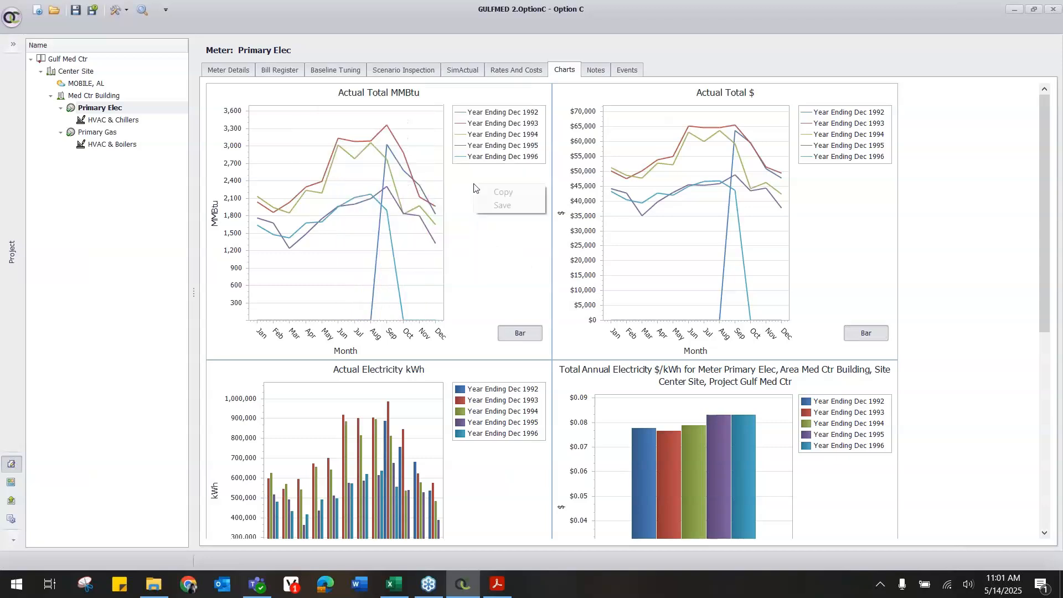
click(512, 191)
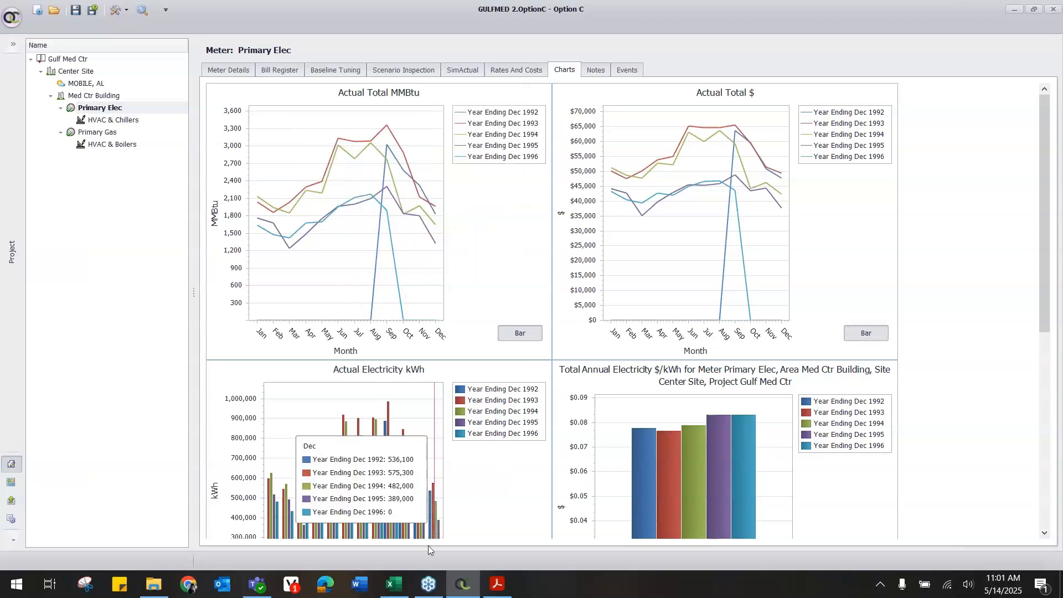
click(395, 584)
click(488, 231)
key(ctrl+v)
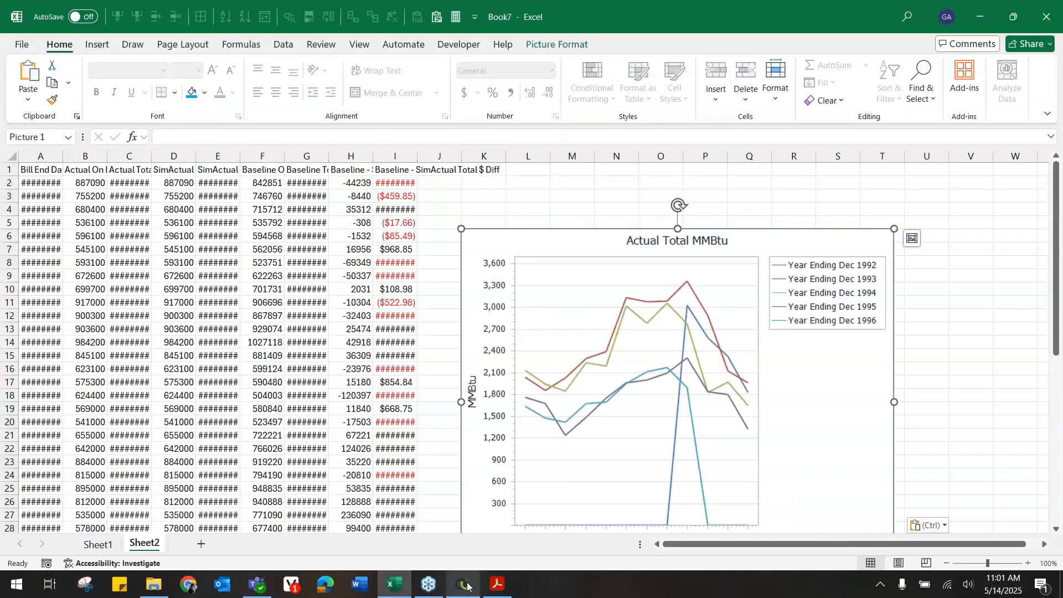
Switch back to Option C and reopen the Primary Elec meter's scenario inspection
click(467, 585)
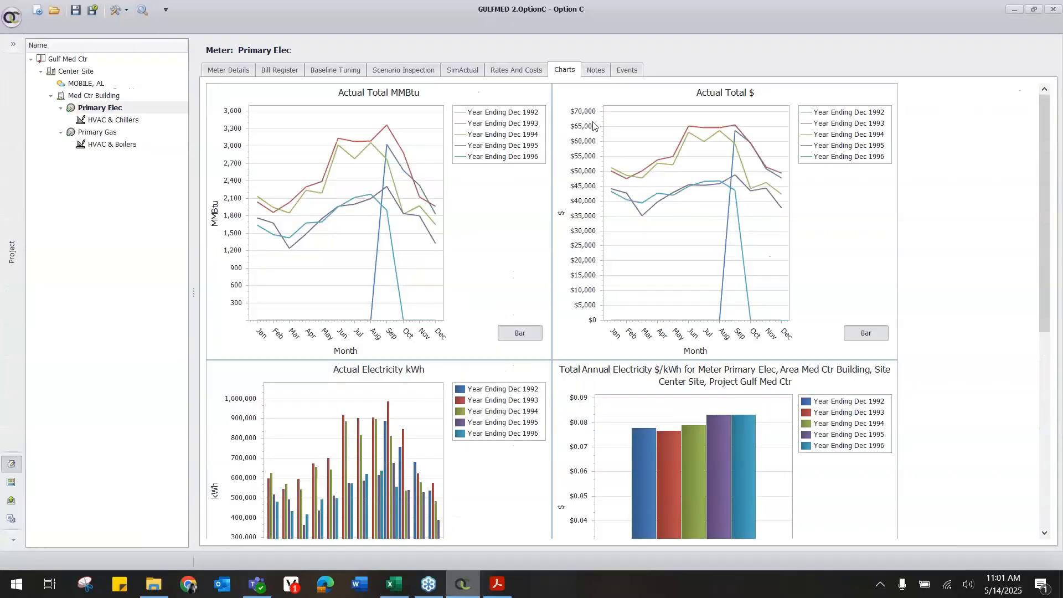
click(427, 74)
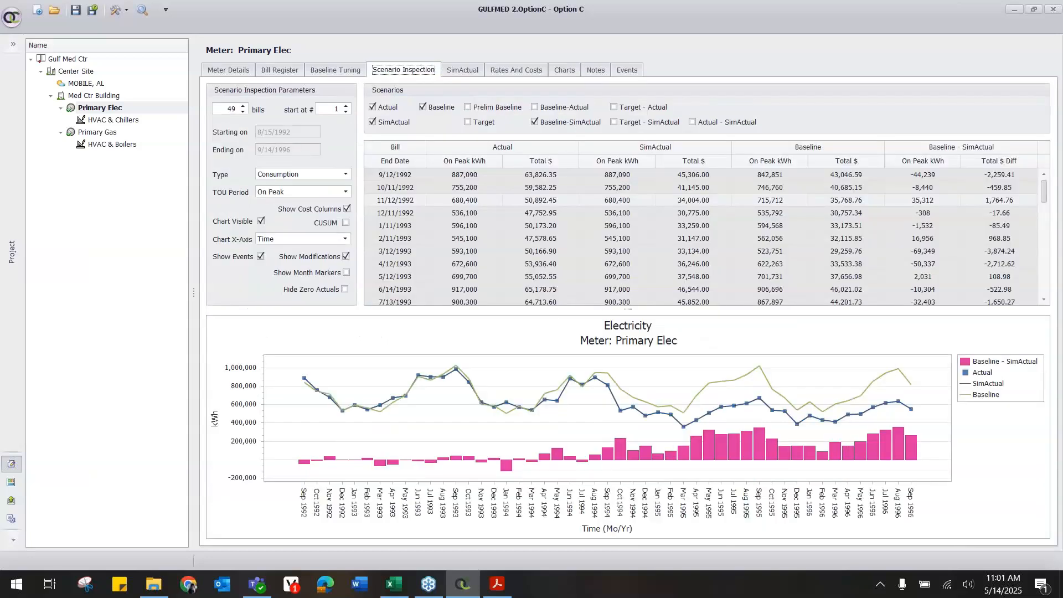